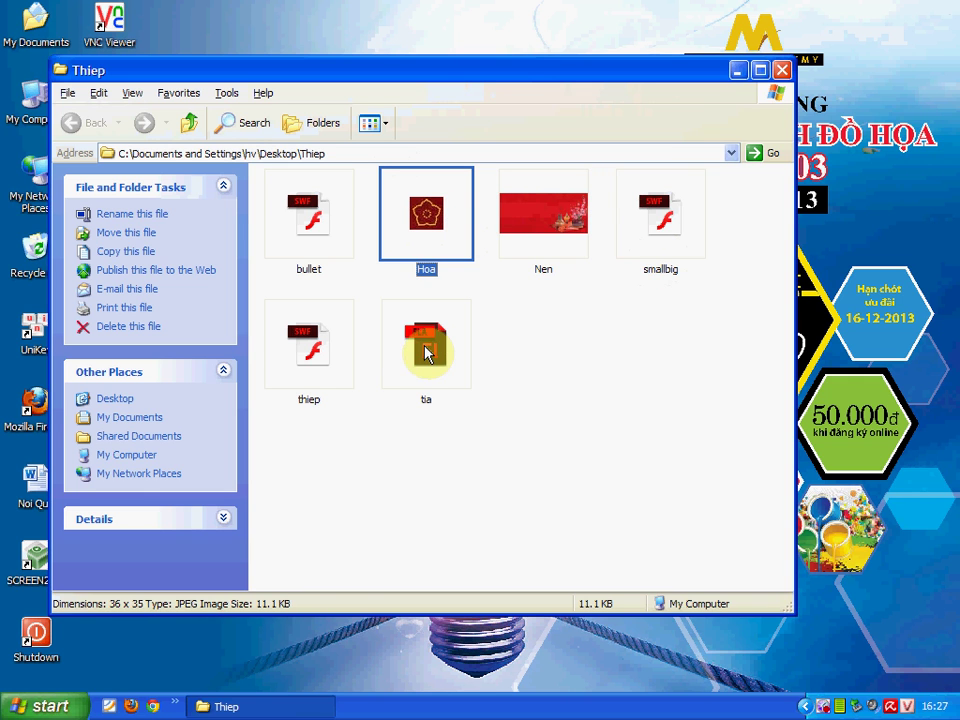
- Play the finished thiep animation from the Thiep folder, and close the player and the folder
left_click(430, 362)
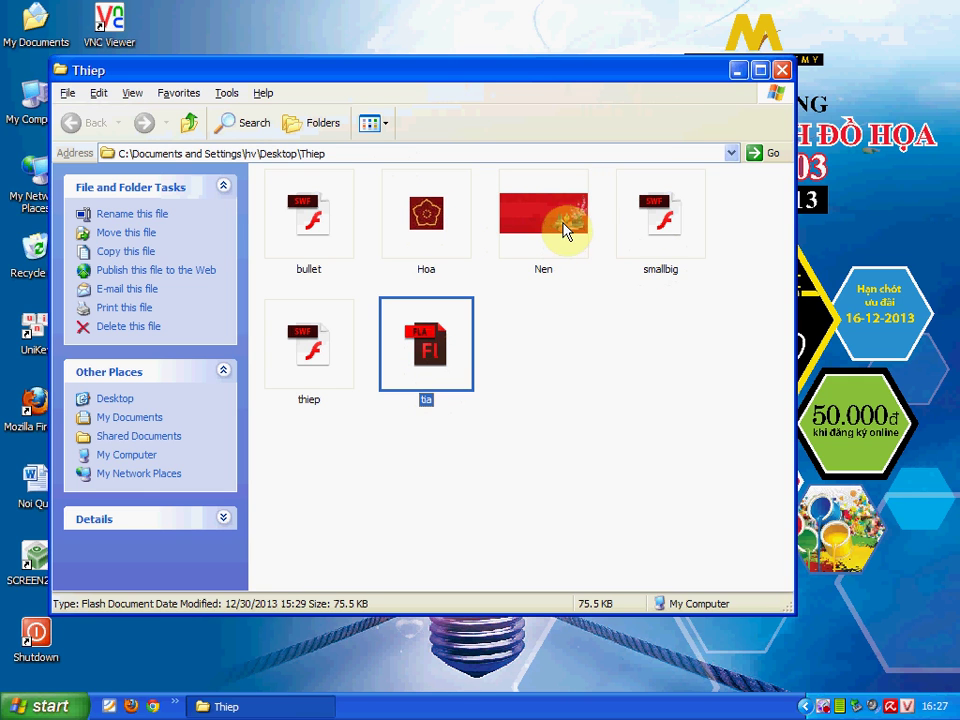
double_click(315, 352)
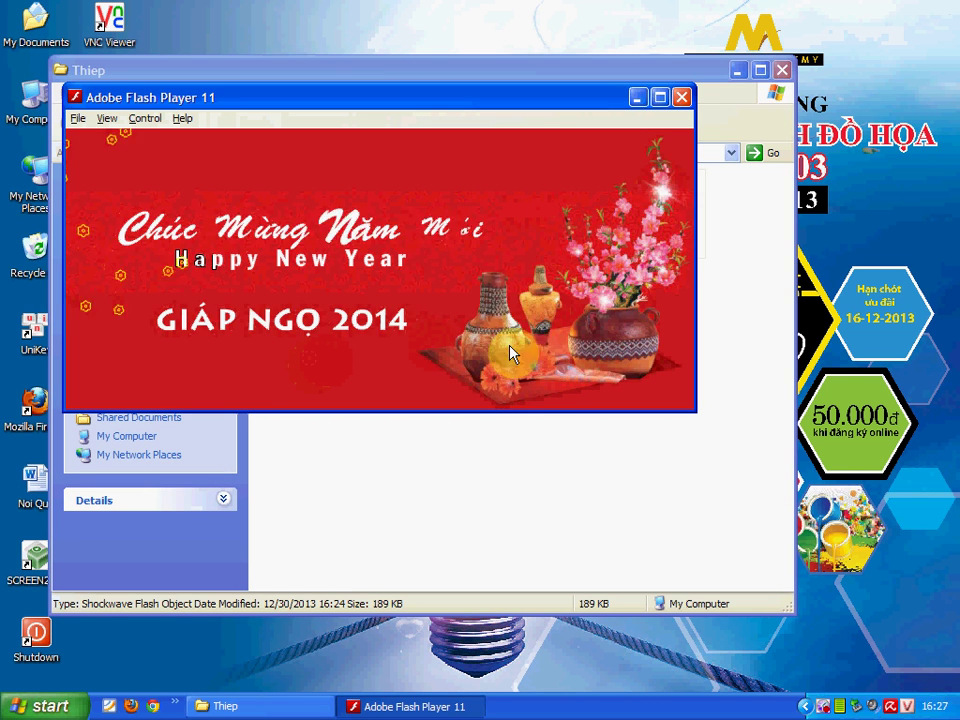
left_click(681, 97)
left_click(782, 70)
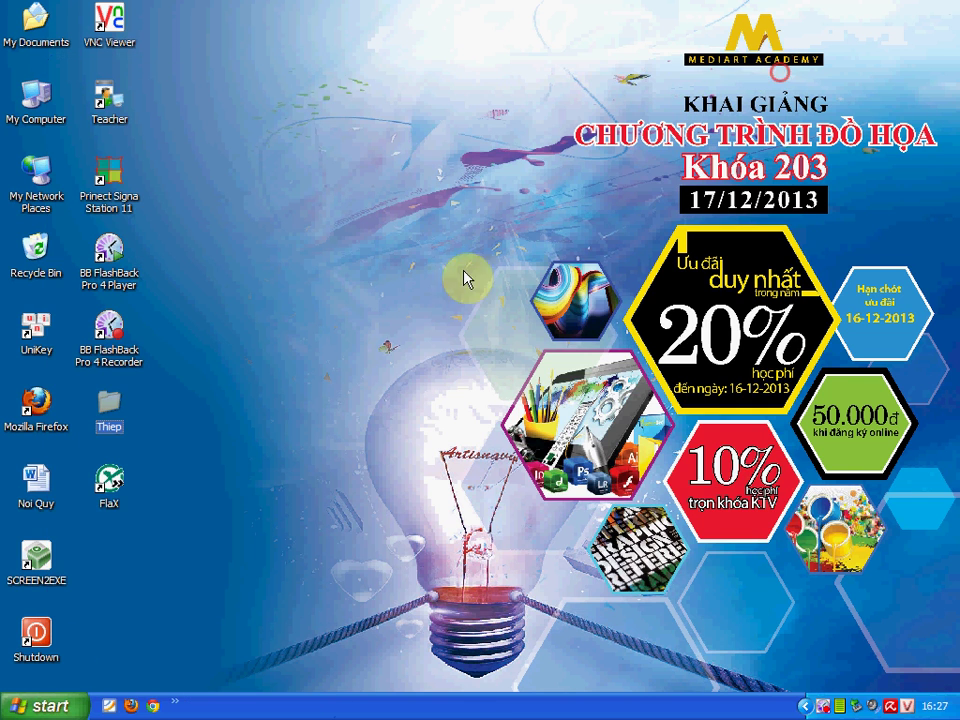
- Launch Adobe Flash Professional CS6 from the Adobe Master Collection CS6 programs
left_click(40, 706)
mouse_move(125, 492)
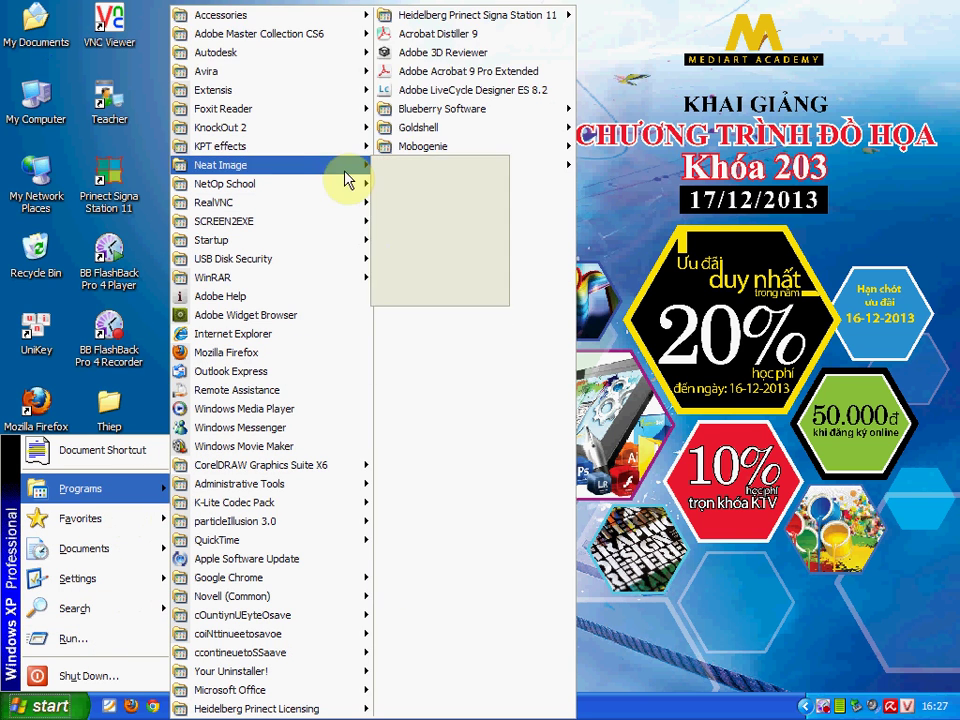
mouse_move(303, 55)
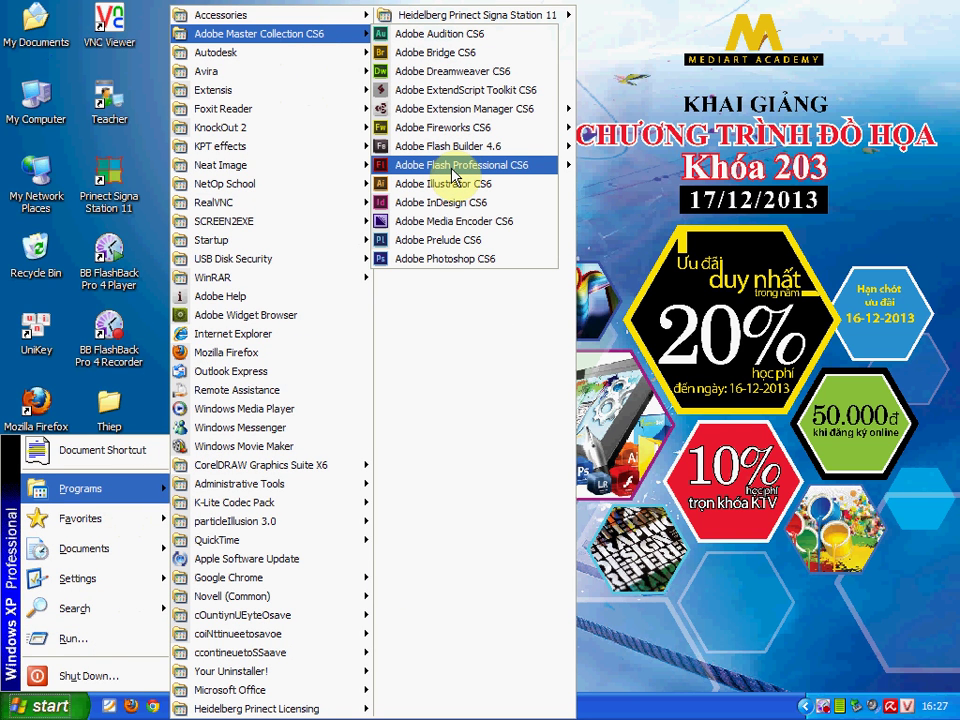
left_click(452, 172)
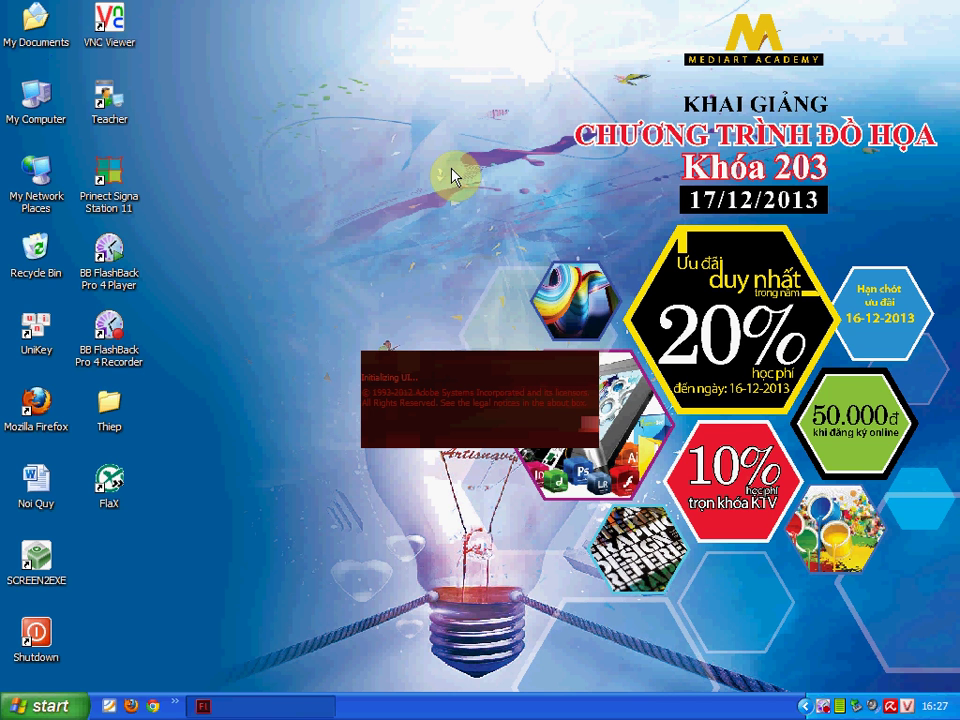
- Open the Thiep folder on the desktop and view the Nen background picture full size
left_click(117, 398)
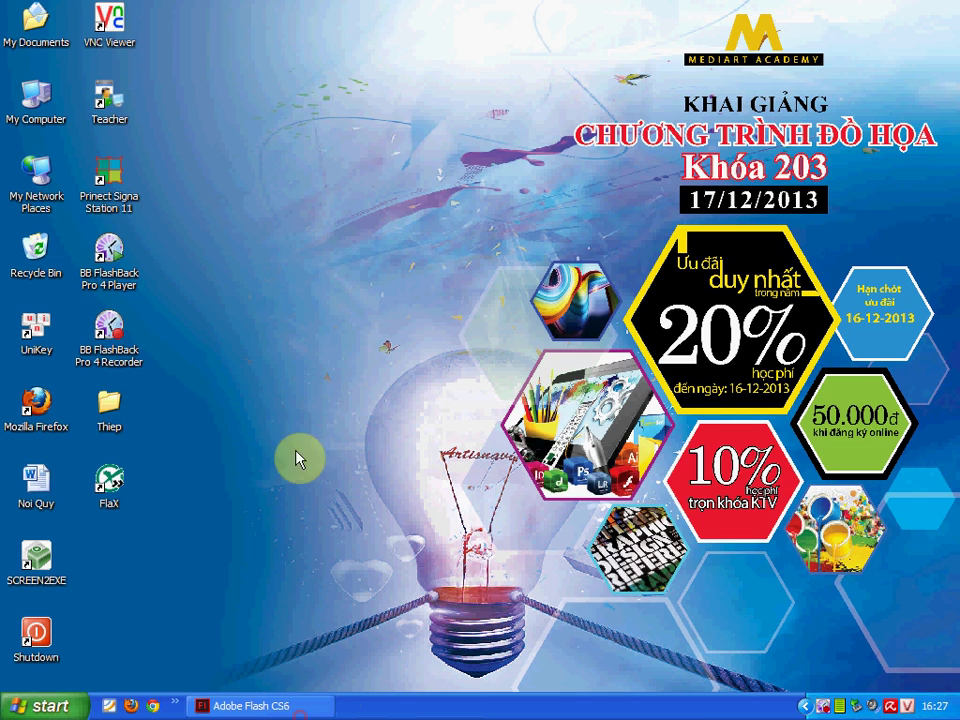
double_click(107, 418)
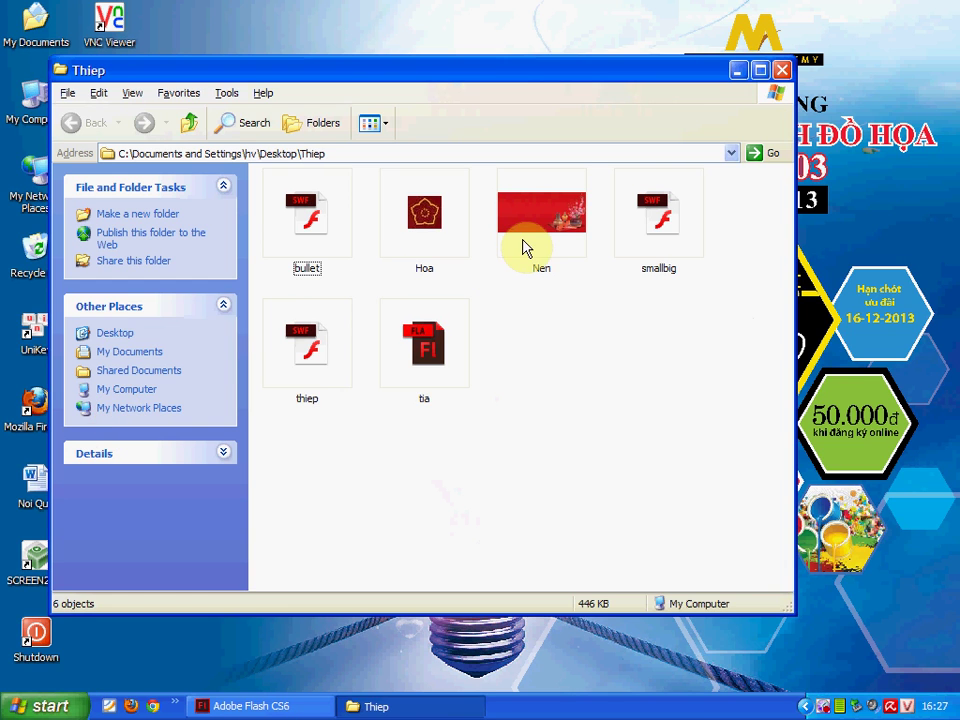
double_click(525, 249)
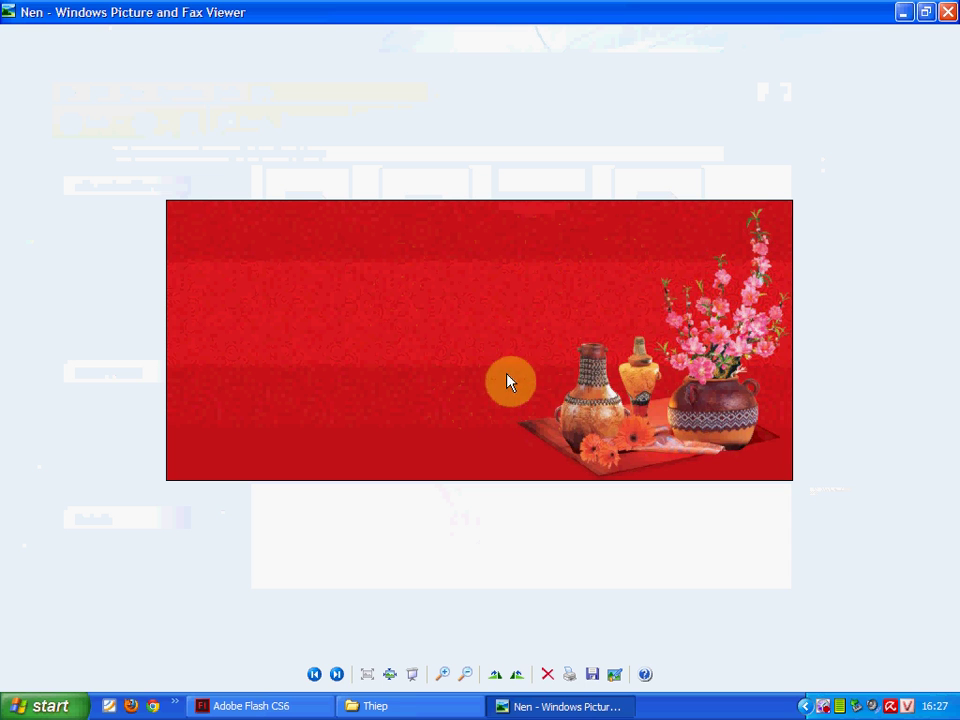
left_click(948, 12)
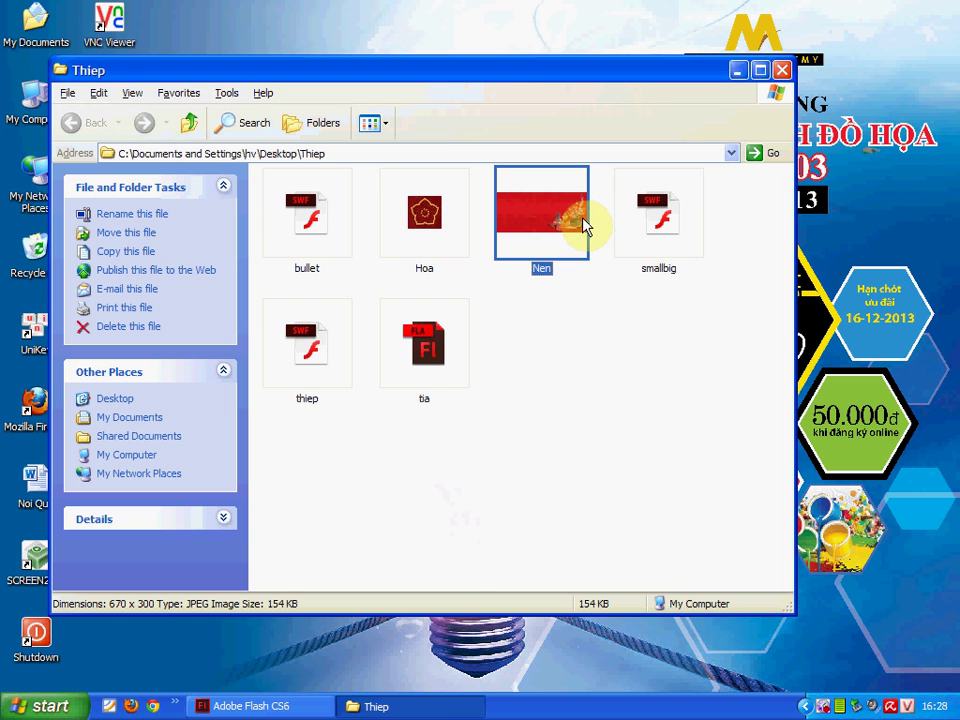
- Switch to Flash and create a new ActionScript 3.0 document
left_click(250, 706)
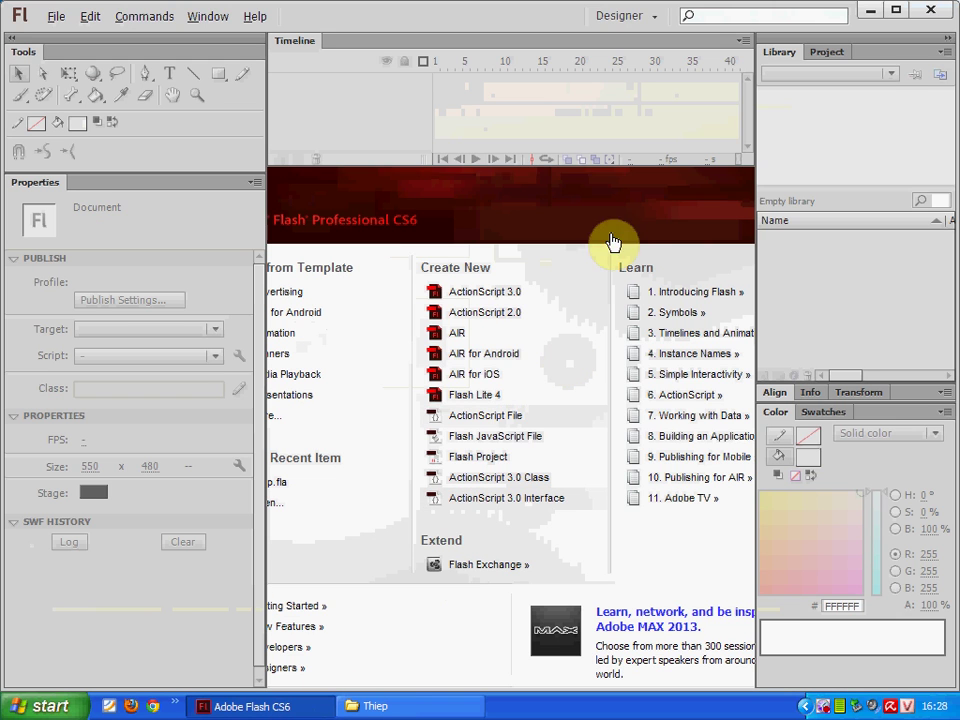
left_click(473, 296)
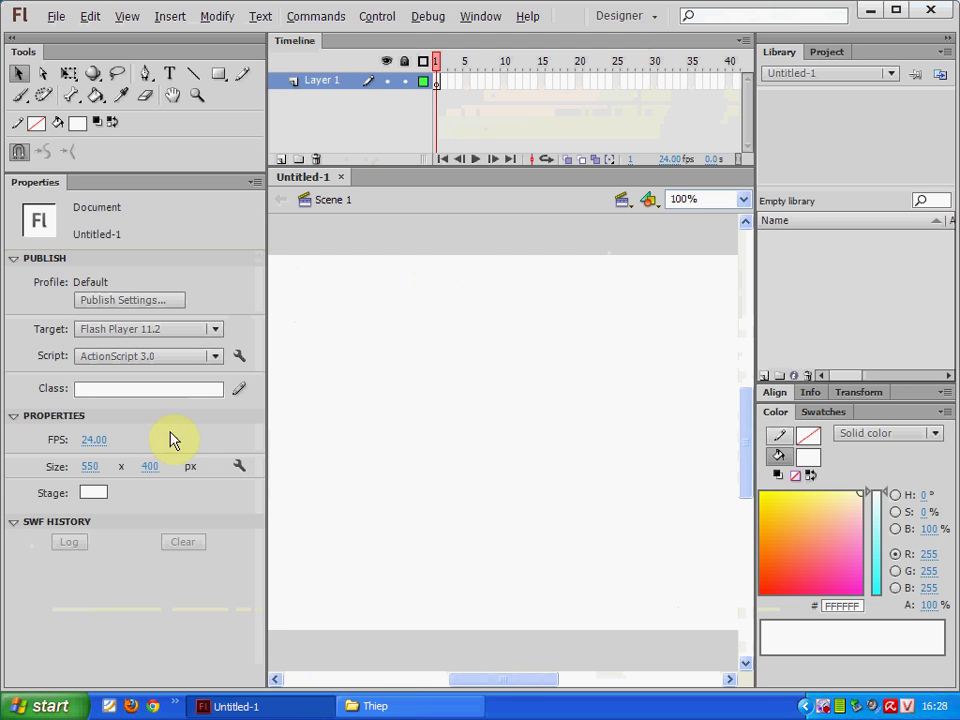
- Set the document's stage width to 630 px
left_click(86, 470)
type("630")
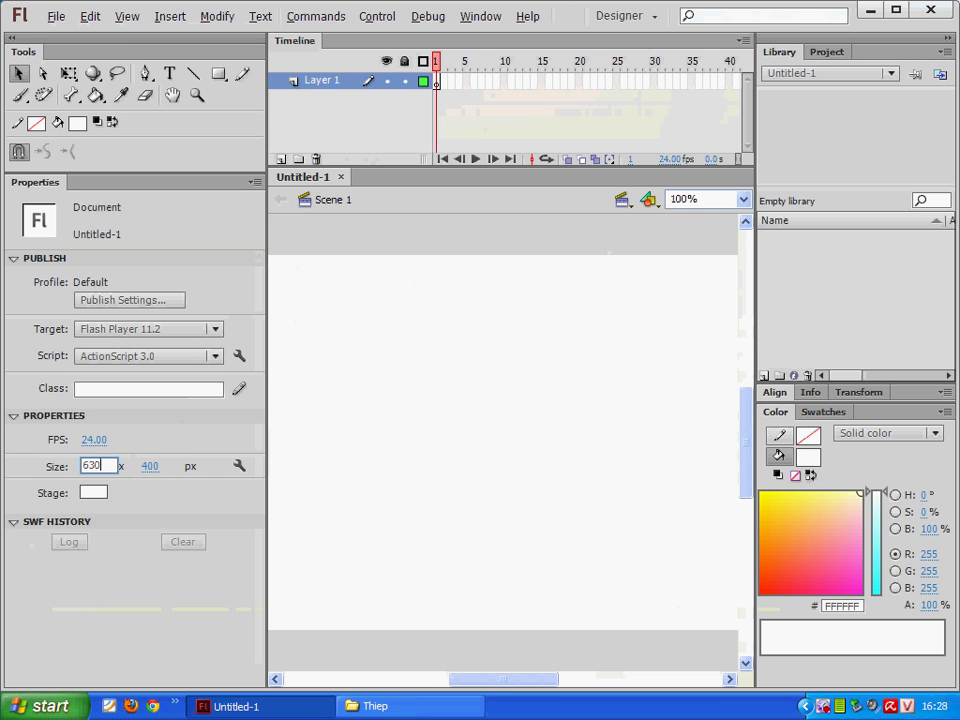
key("Tab")
- Check the Nen picture's dimensions in the Thiep folder and set the Flash stage size to 670 x 300 px
left_click(366, 705)
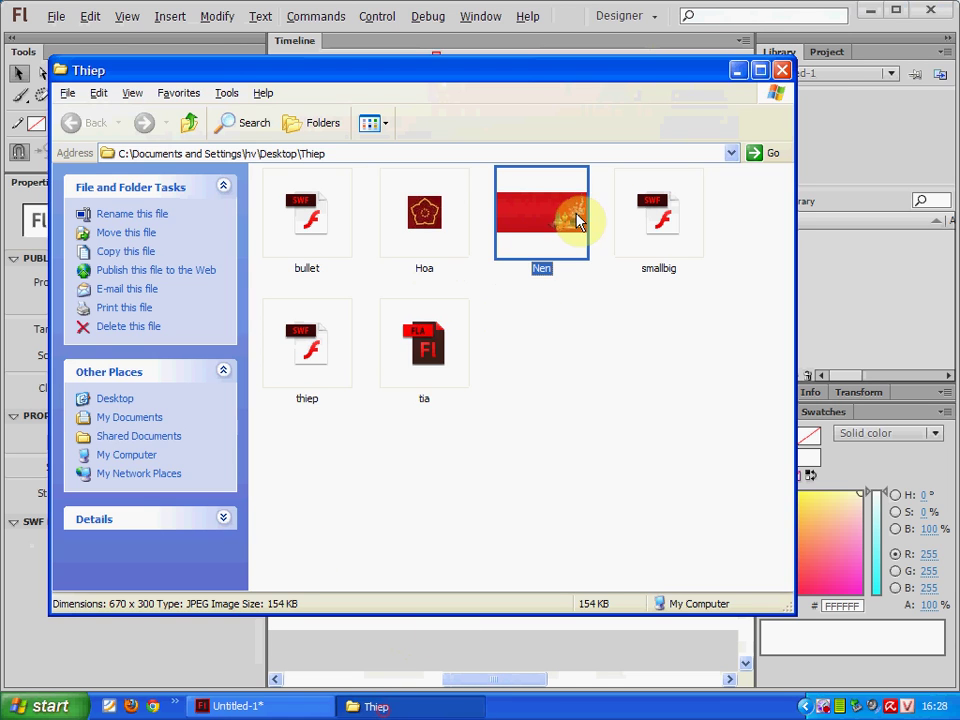
left_click(230, 706)
left_click(93, 465)
type("6")
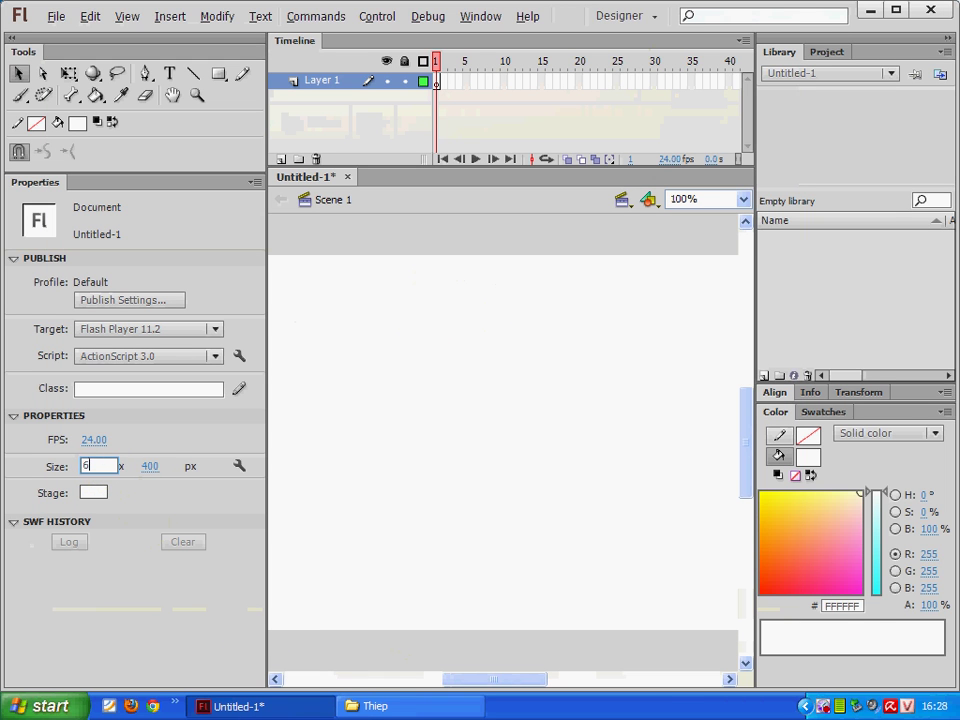
type("70")
key("Tab")
type("300")
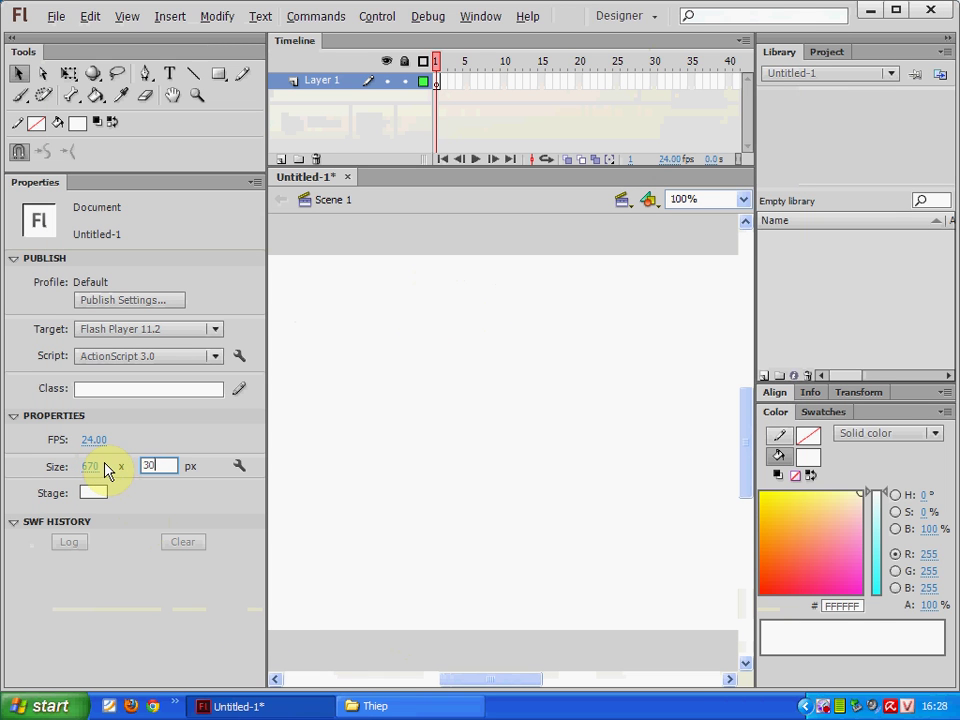
key("Return")
left_click(400, 402)
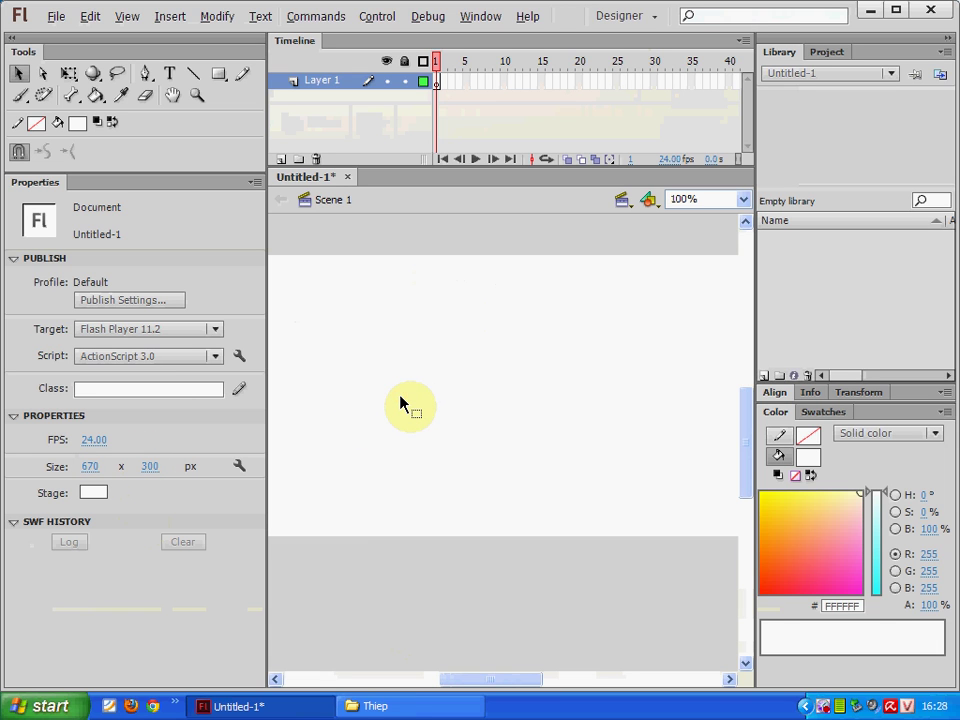
- Import the Nen picture from the Thiep folder to the stage, showing the files as thumbnails to pick it
key("ctrl+minus")
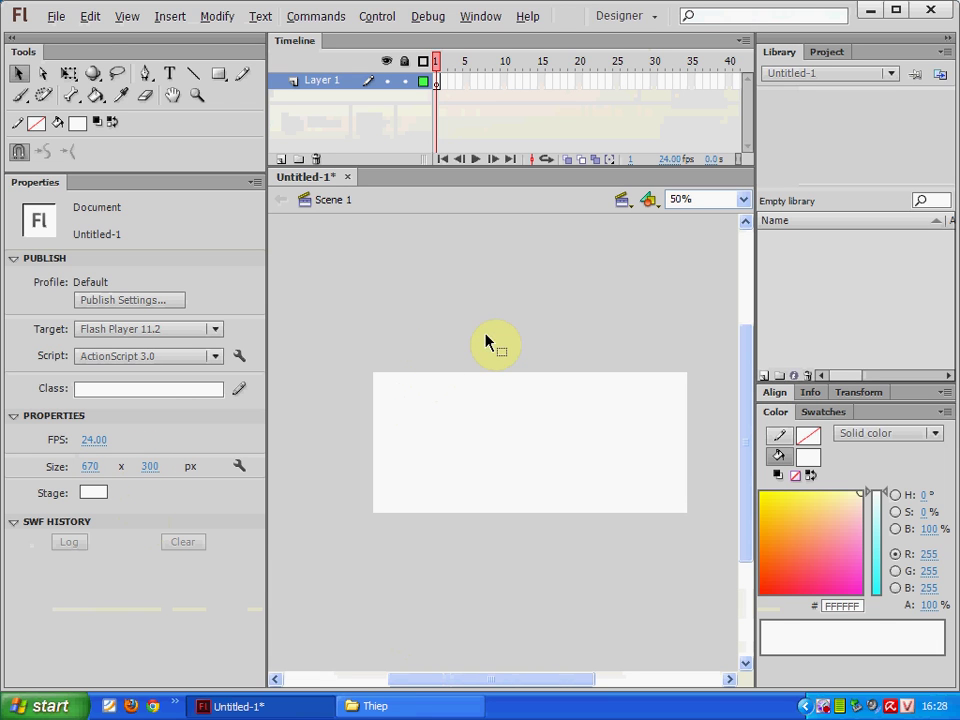
left_click(56, 16)
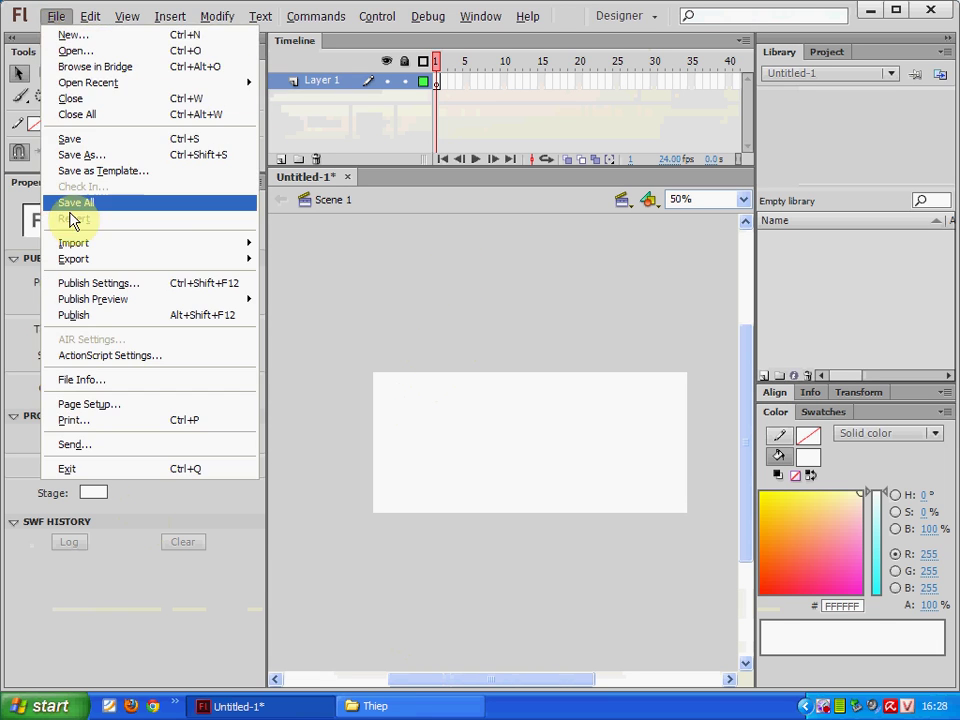
mouse_move(72, 250)
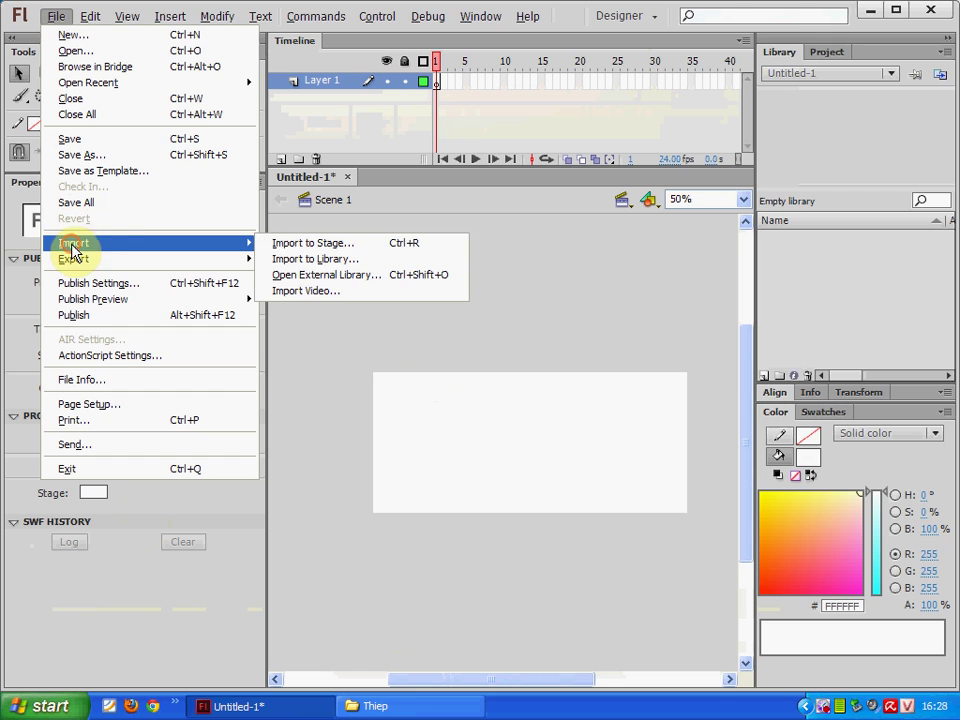
left_click(329, 252)
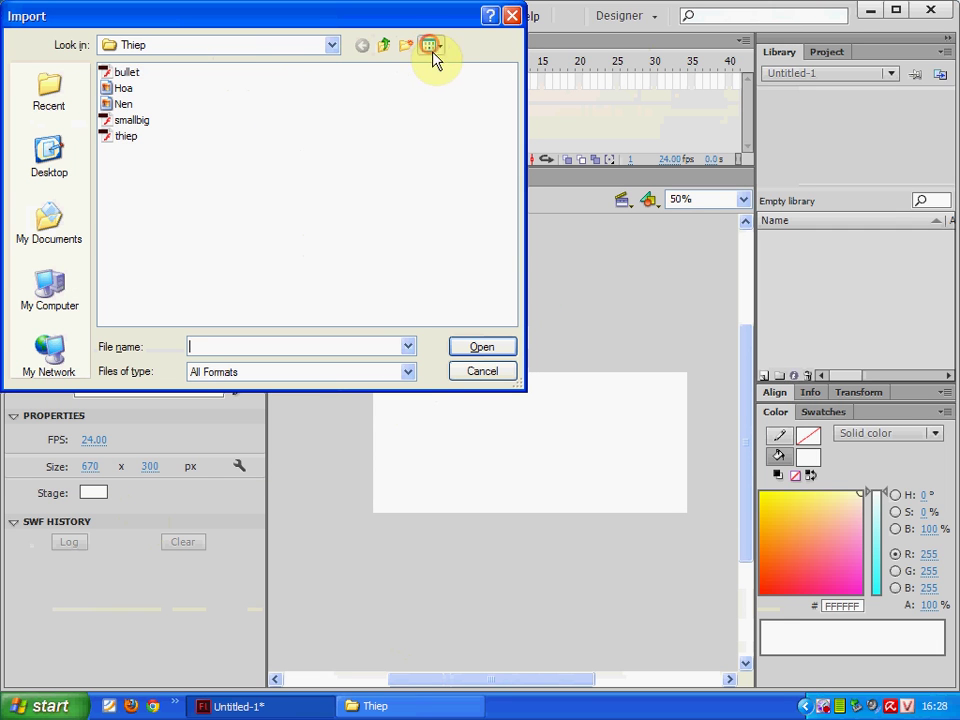
left_click(430, 46)
left_click(437, 66)
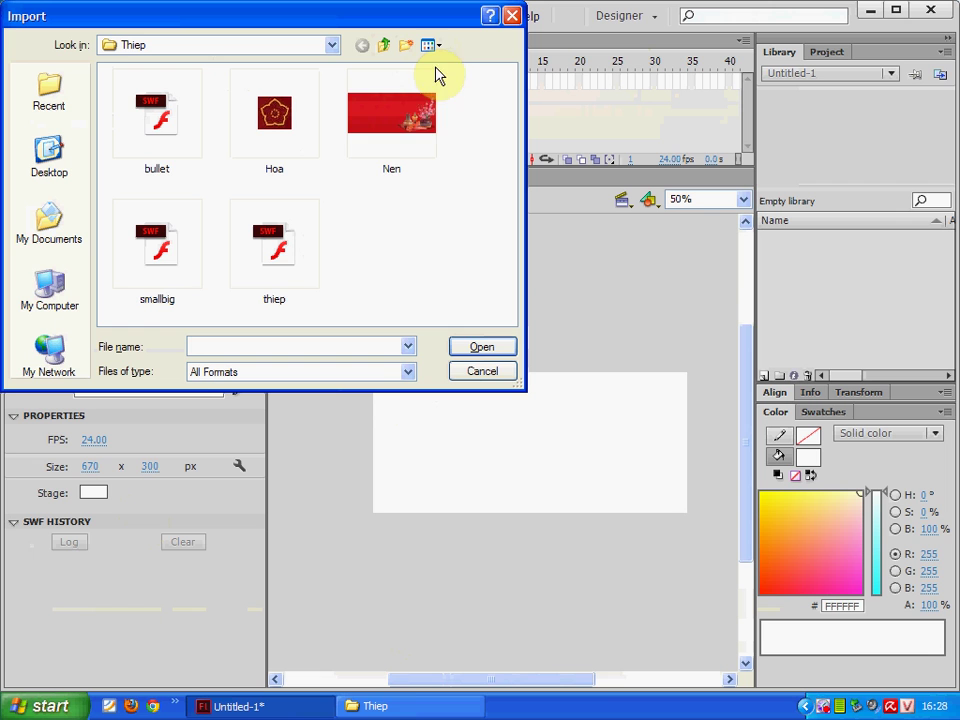
left_click(410, 115)
double_click(386, 126)
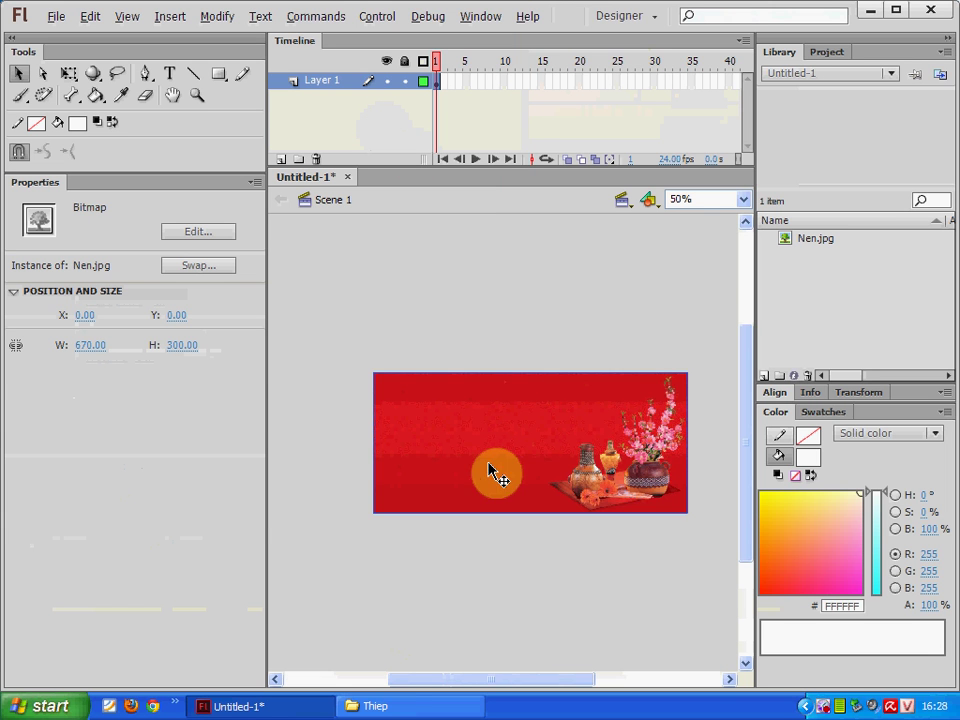
- Move the background picture up and to the left, partly off the stage
left_click_drag(490, 470, 458, 375)
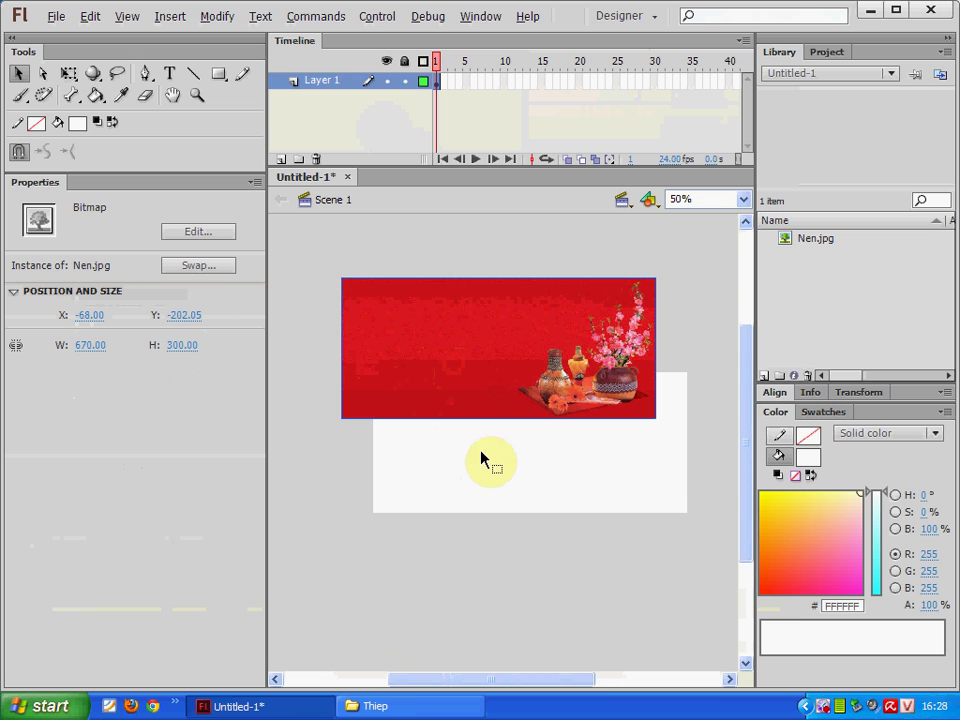
left_click_drag(489, 370, 553, 379)
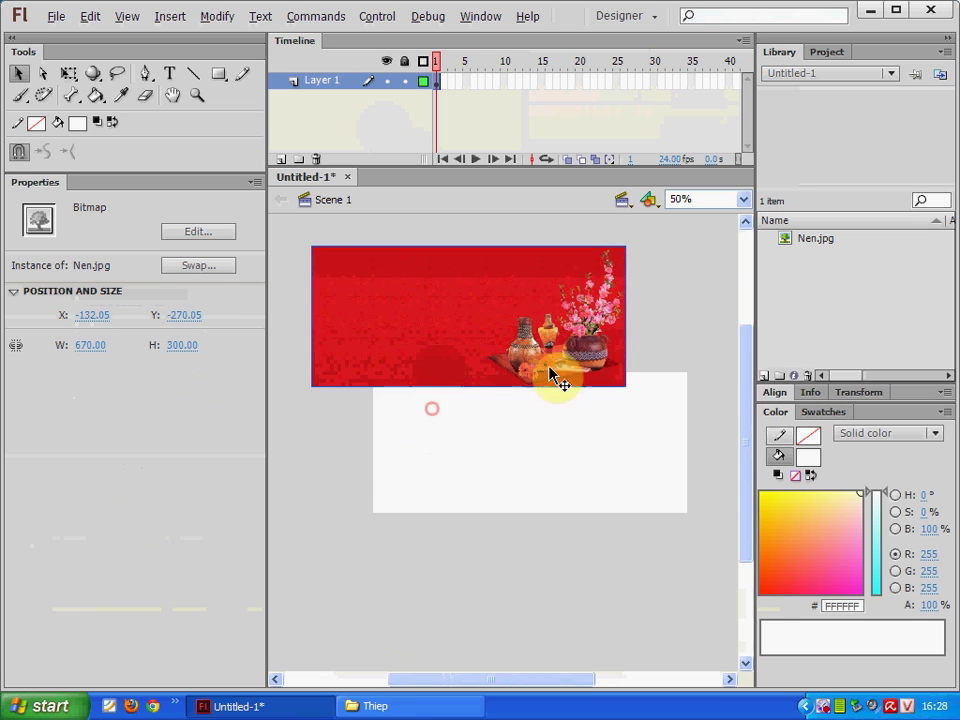
- Turn on Align to stage and center the background picture horizontally and vertically on the stage
left_click(775, 393)
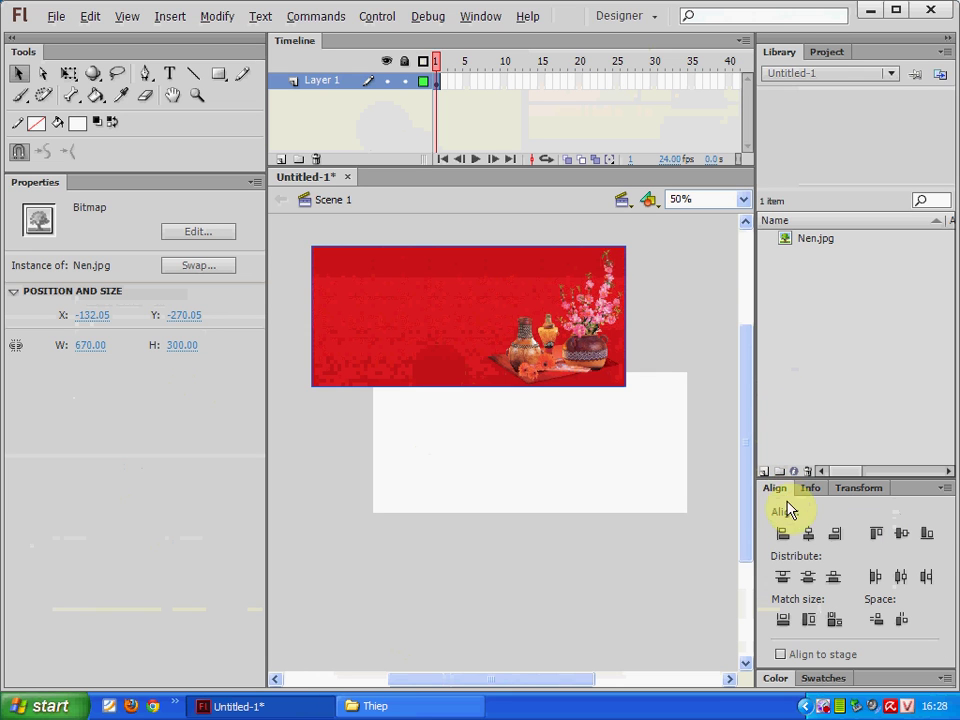
left_click(781, 655)
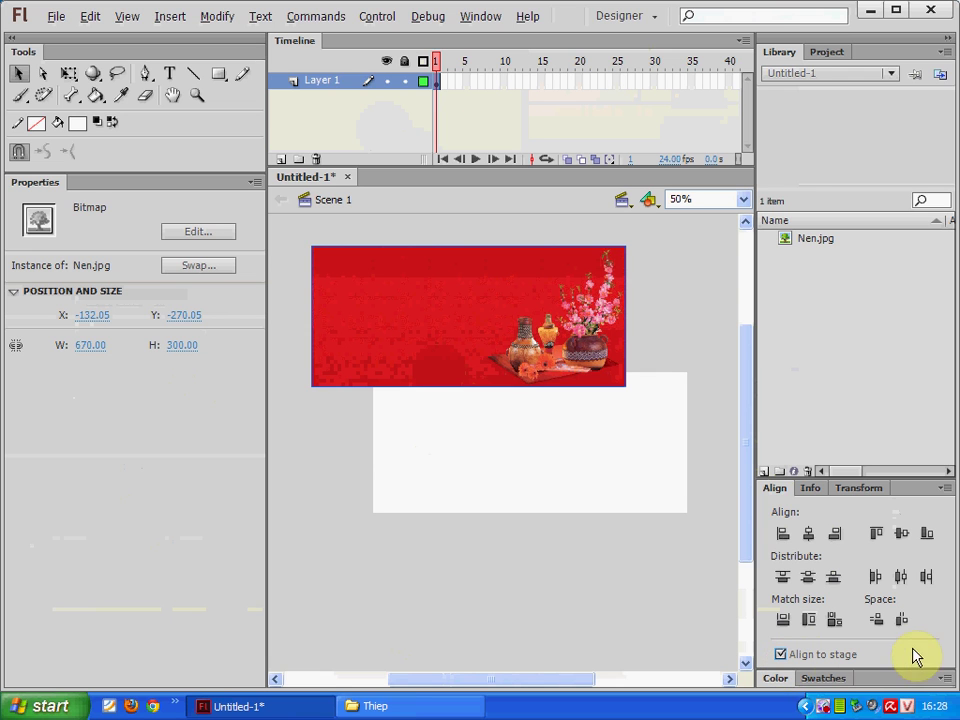
left_click(810, 537)
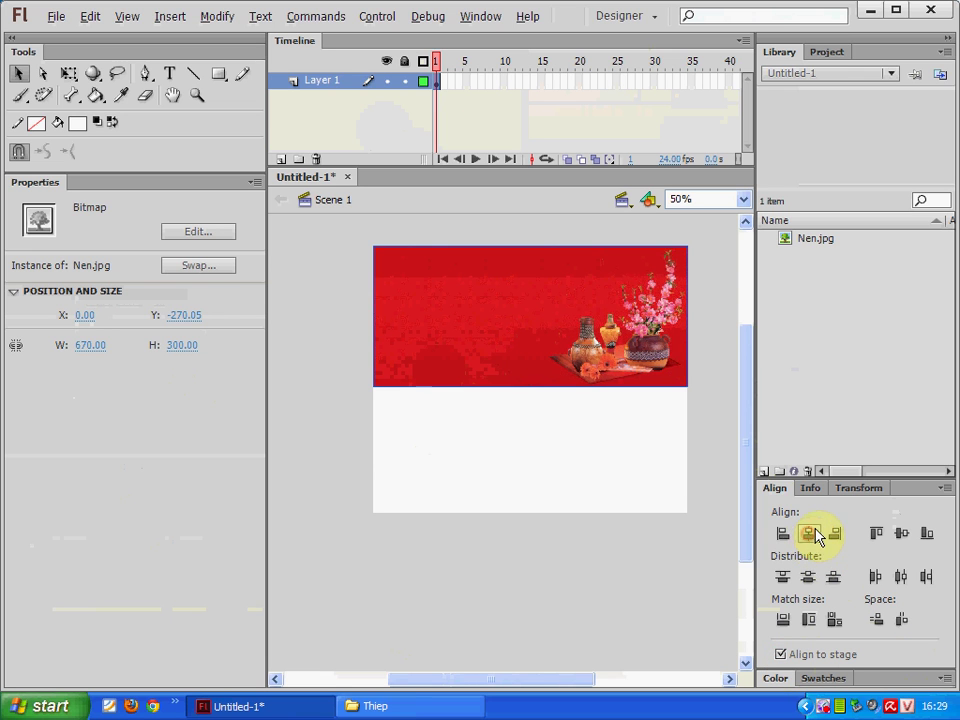
left_click(901, 533)
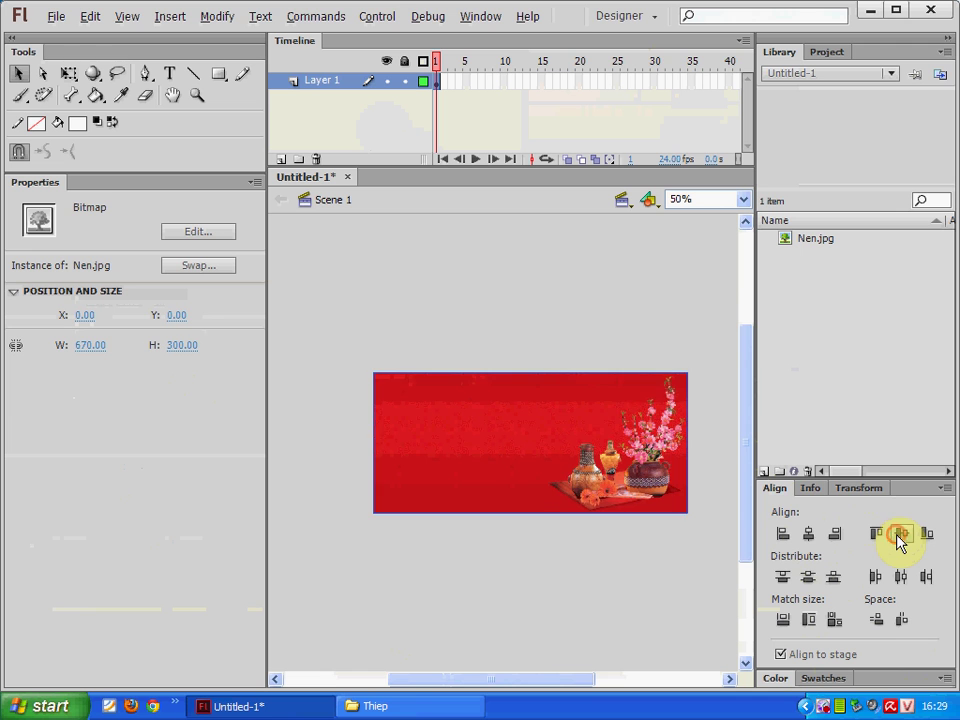
- Test the movie to preview the background picture, and close the preview
left_click(569, 293)
key("ctrl+Return")
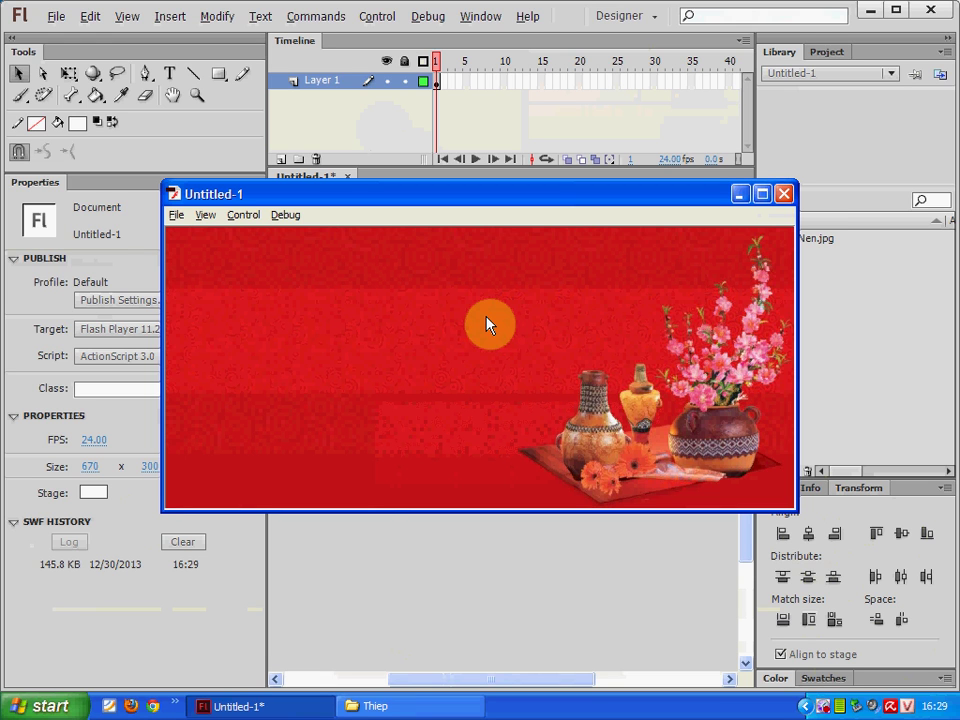
left_click(784, 200)
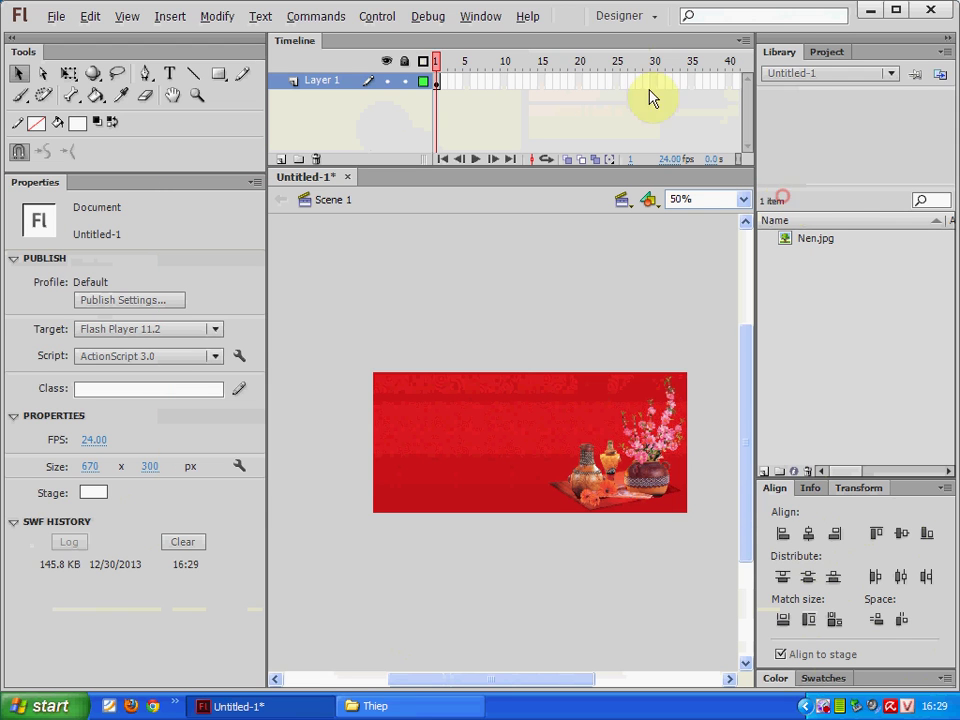
- Rename Layer 1 as nen and lock it, checking that the background picture cannot be selected
double_click(325, 81)
type("nen")
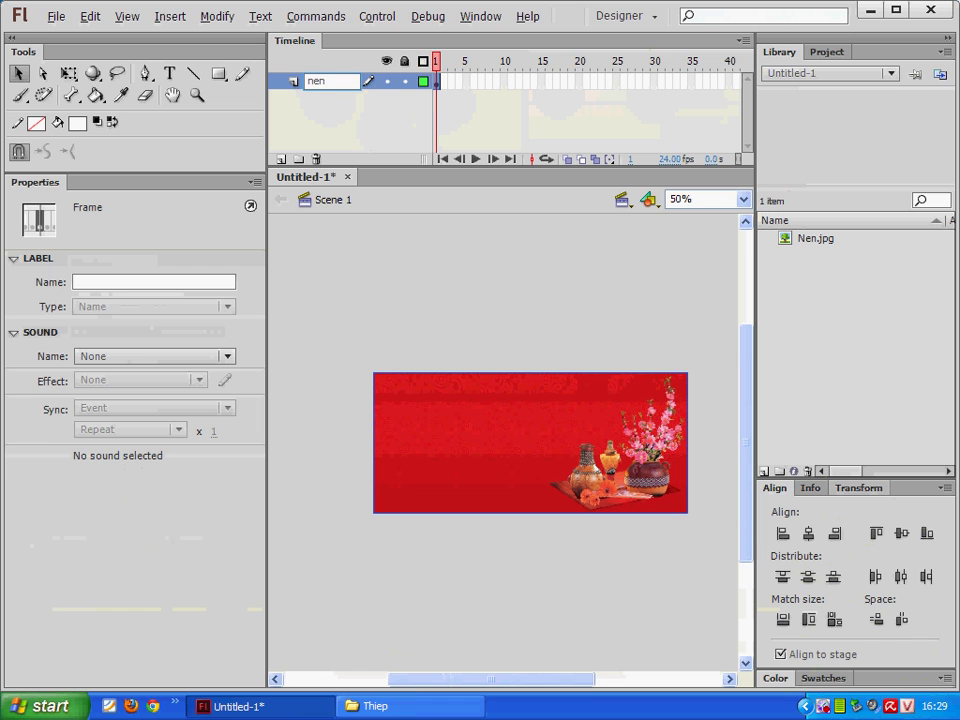
left_click(437, 110)
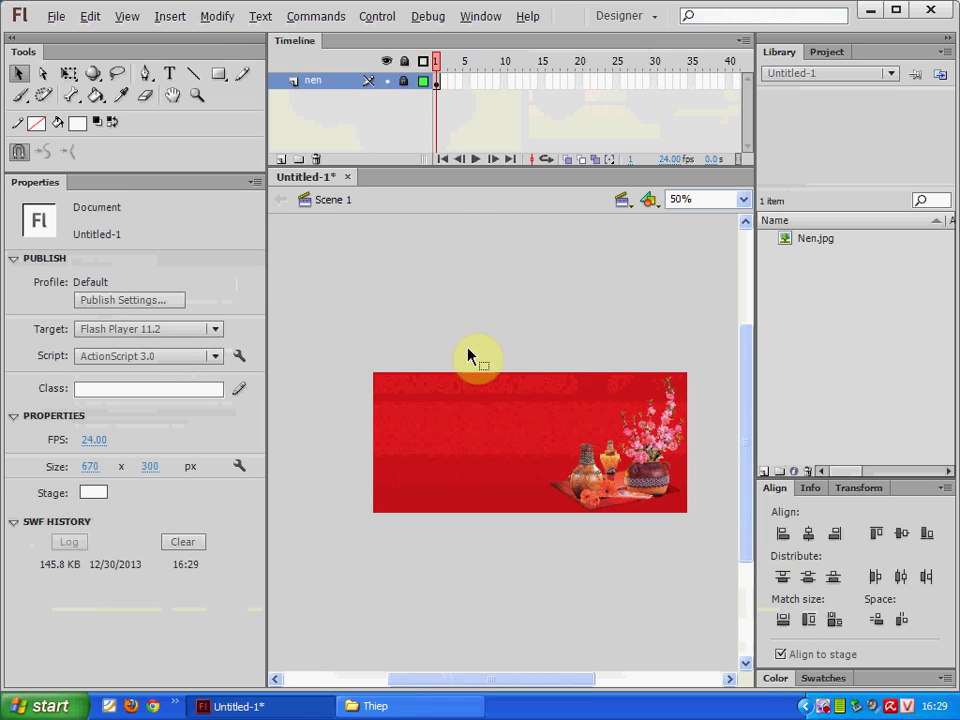
left_click(480, 430)
left_click(471, 426)
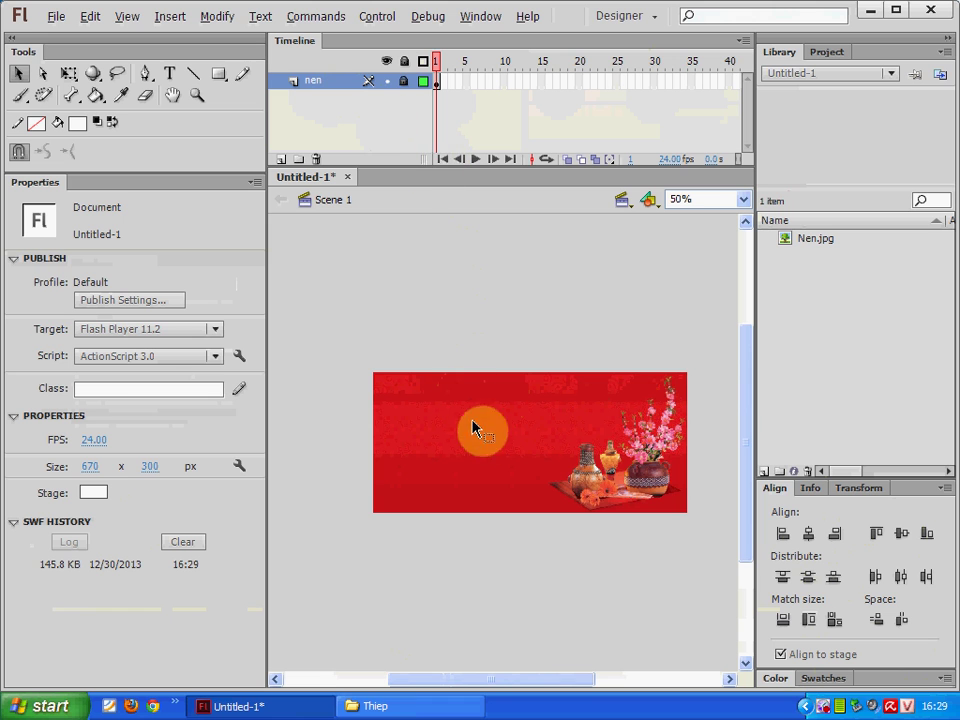
- Play the finished thiep movie from the Thiep folder twice, examining how its background appears at the start
left_click(400, 706)
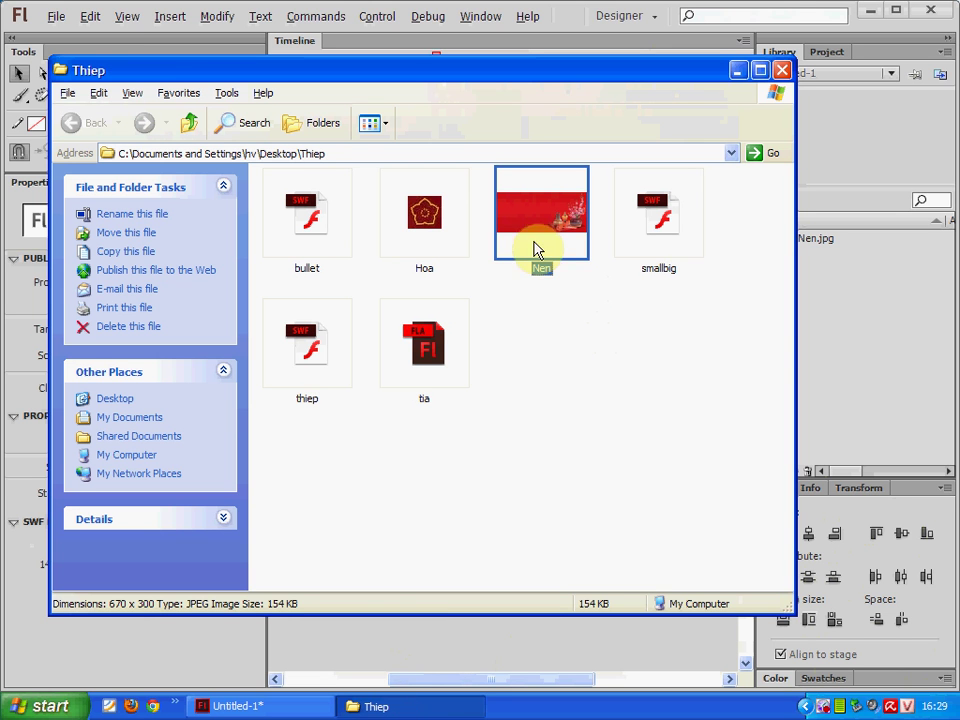
double_click(307, 346)
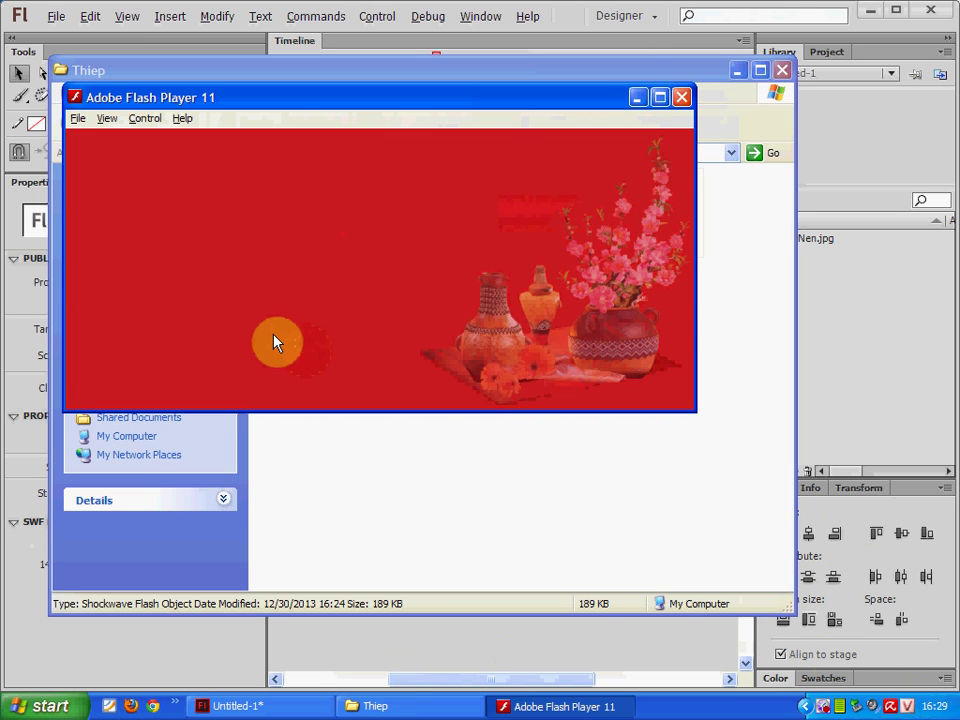
left_click(680, 97)
double_click(282, 369)
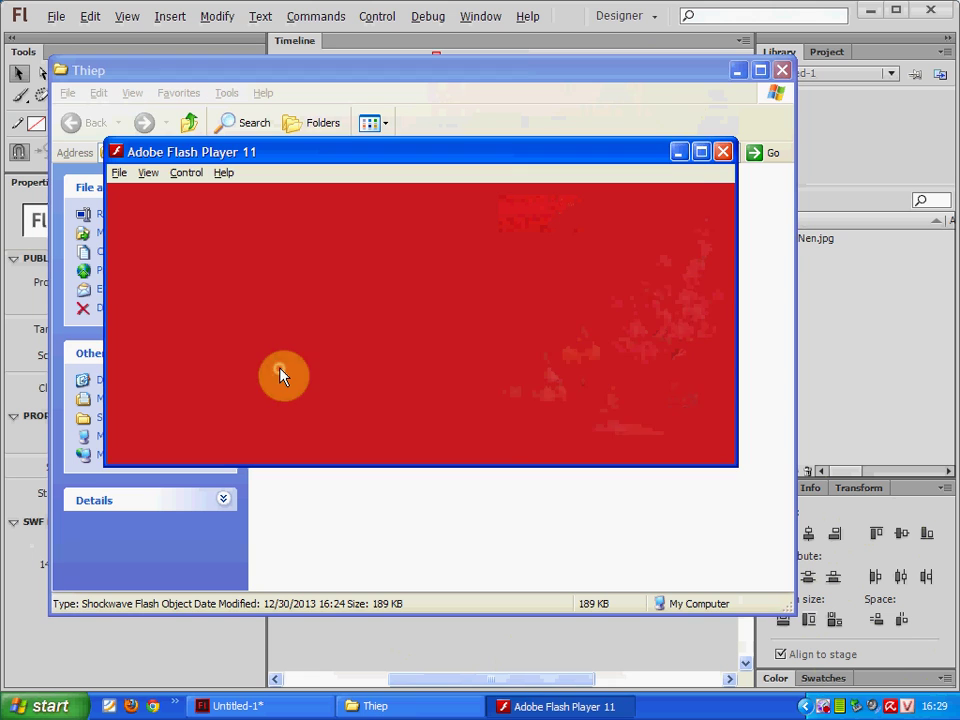
- Back in Flash, set the stage colour to red while the nen layer is hidden, and show and unlock the layer
left_click(295, 705)
left_click(386, 81)
left_click_drag(413, 332, 324, 391)
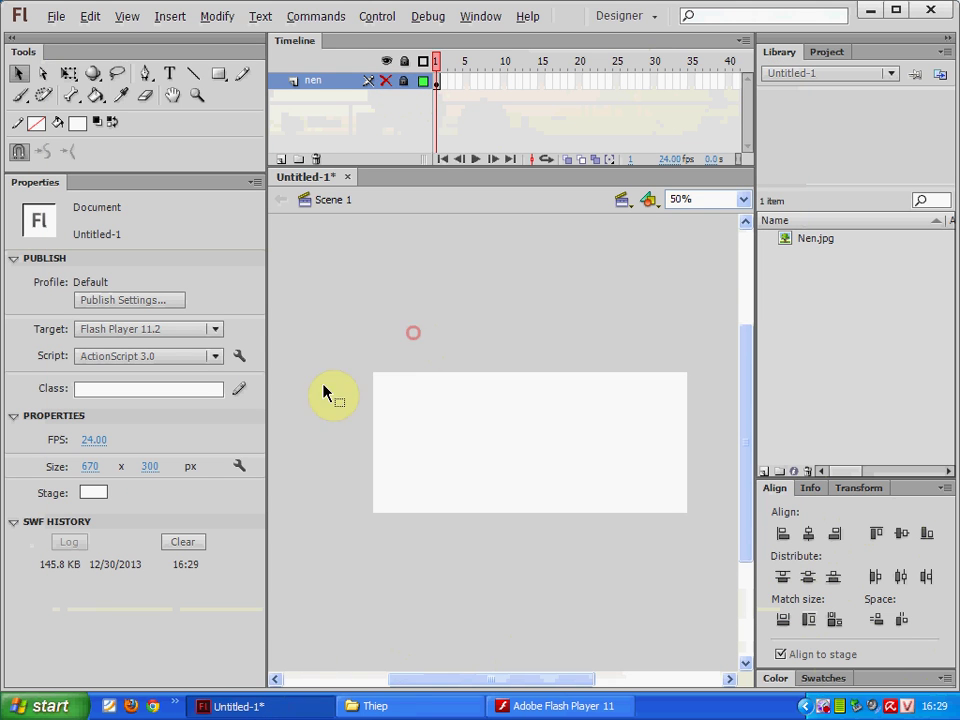
left_click(95, 494)
left_click(103, 386)
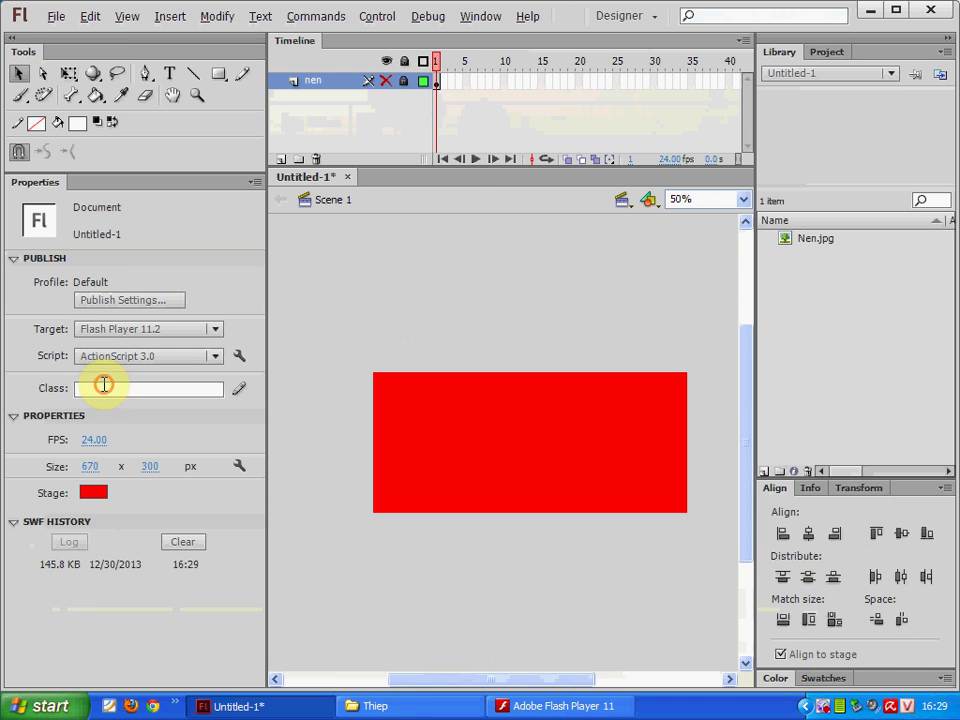
left_click(386, 81)
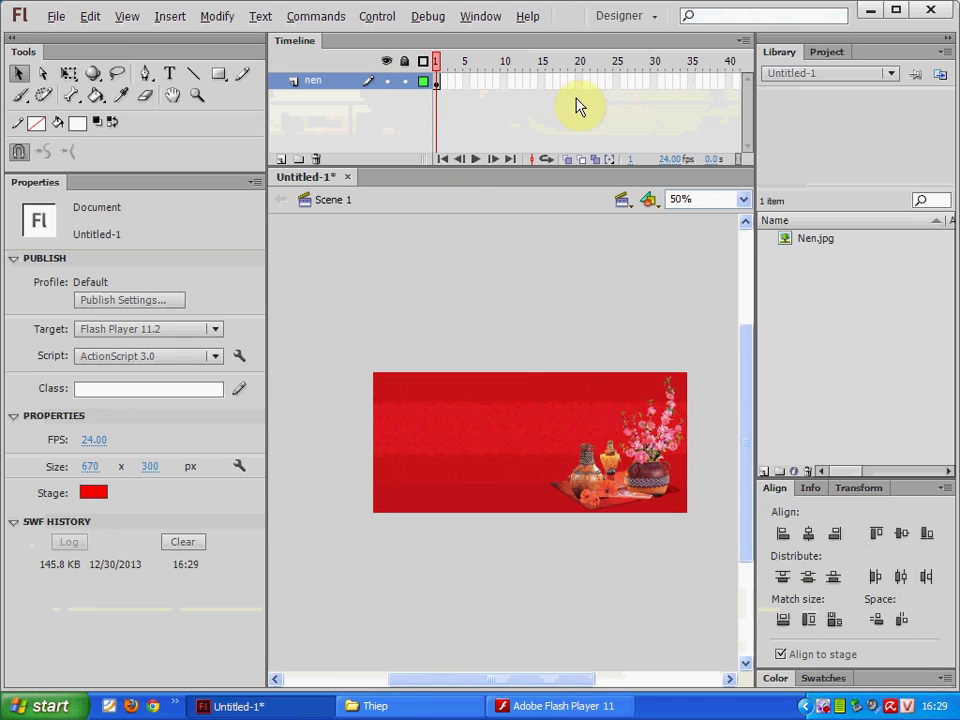
- Insert a keyframe at frame 25 of the nen layer and create a classic tween from frame 1 to it
left_click(578, 84)
left_click(616, 84)
key("F5")
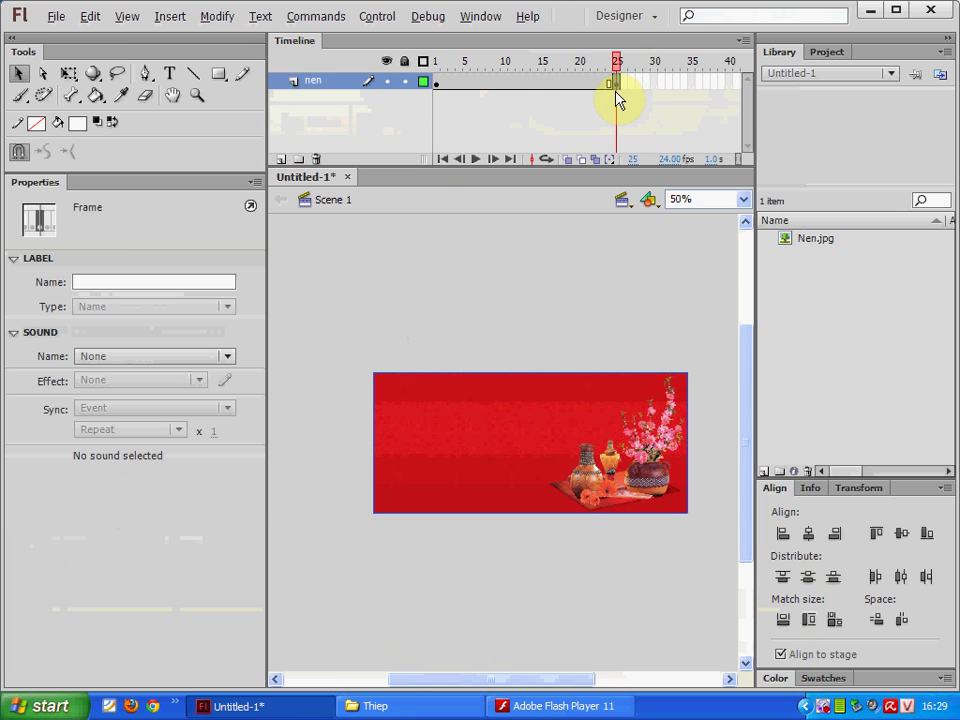
right_click(549, 88)
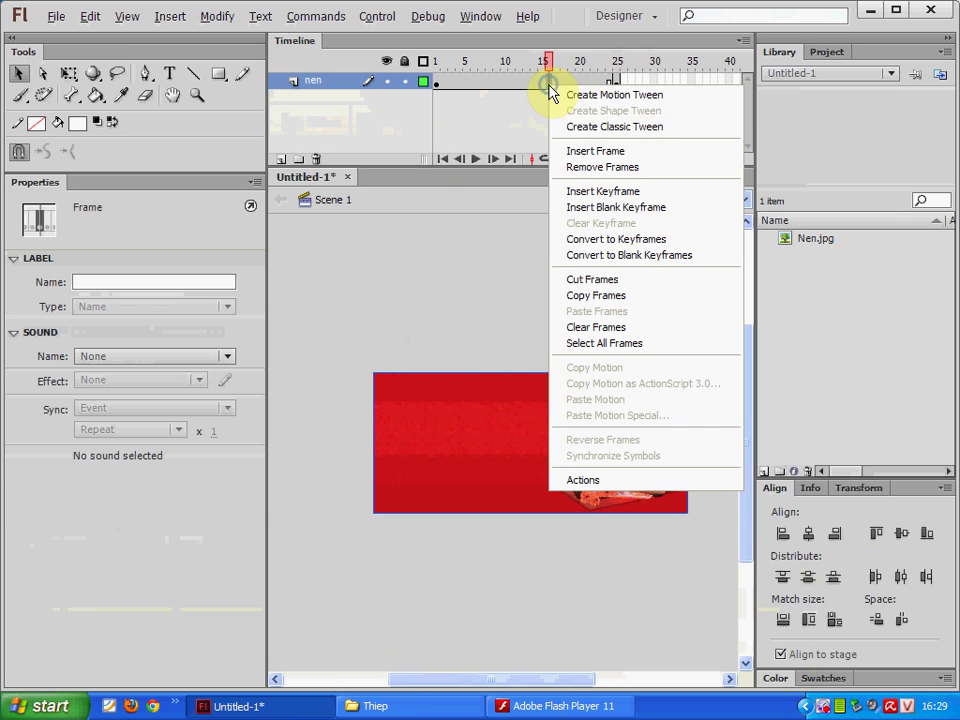
left_click(597, 127)
- Give the background picture in frame 1 an Alpha colour effect of 0%
left_click(440, 84)
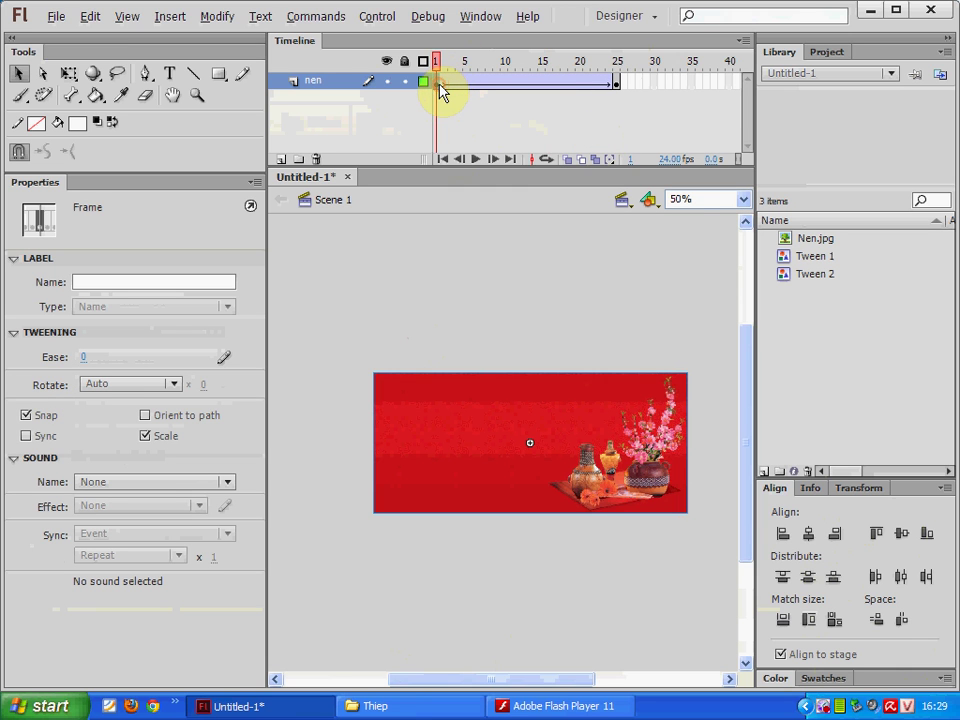
left_click(439, 399)
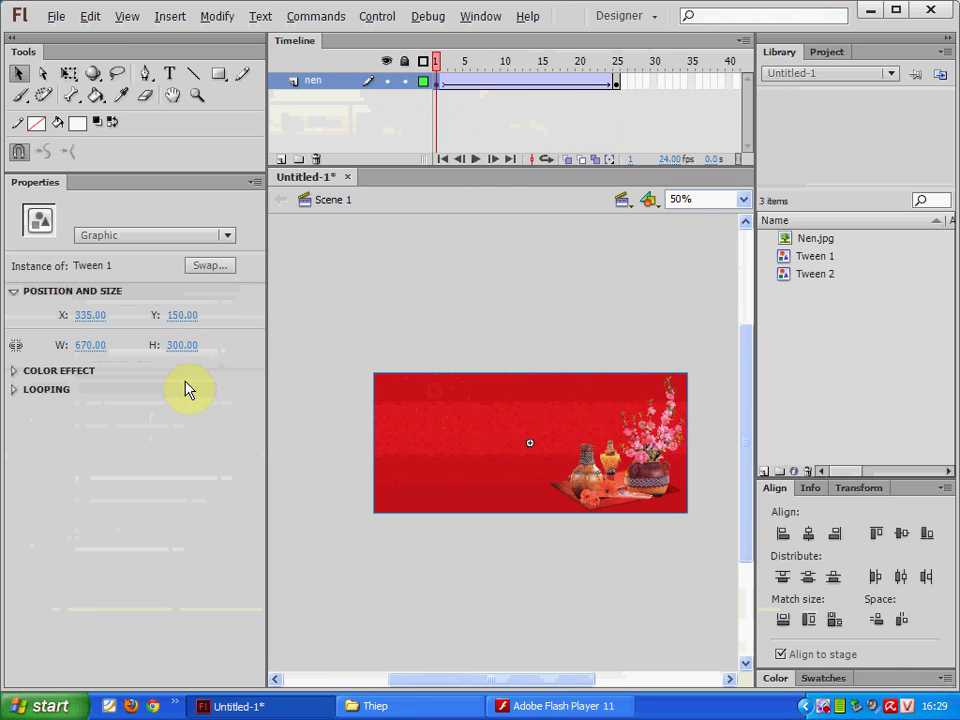
left_click(146, 377)
left_click(138, 394)
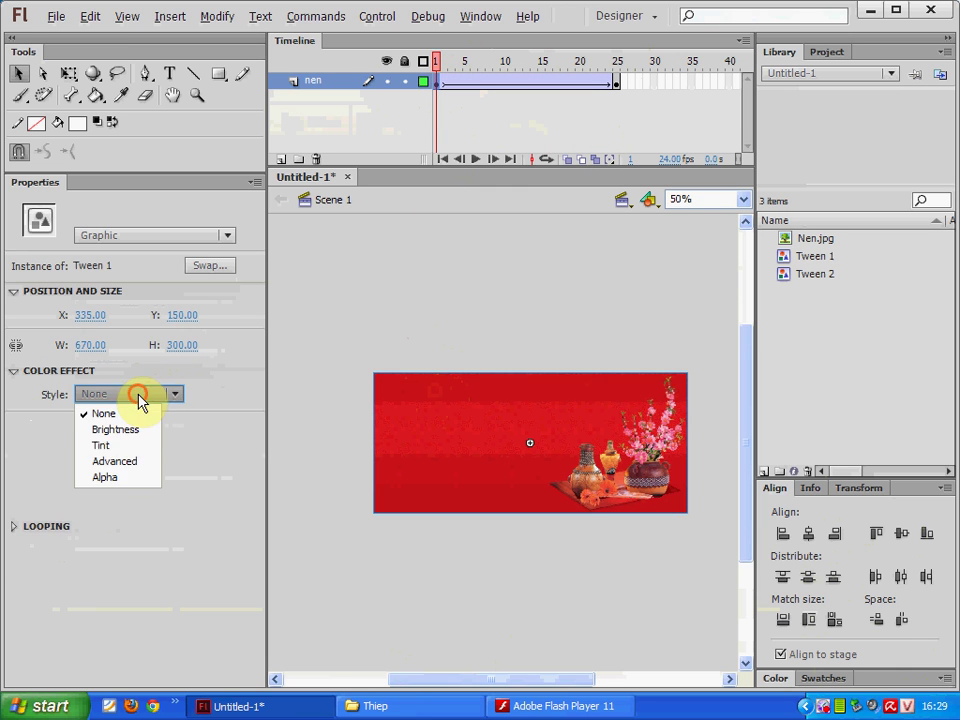
left_click(113, 478)
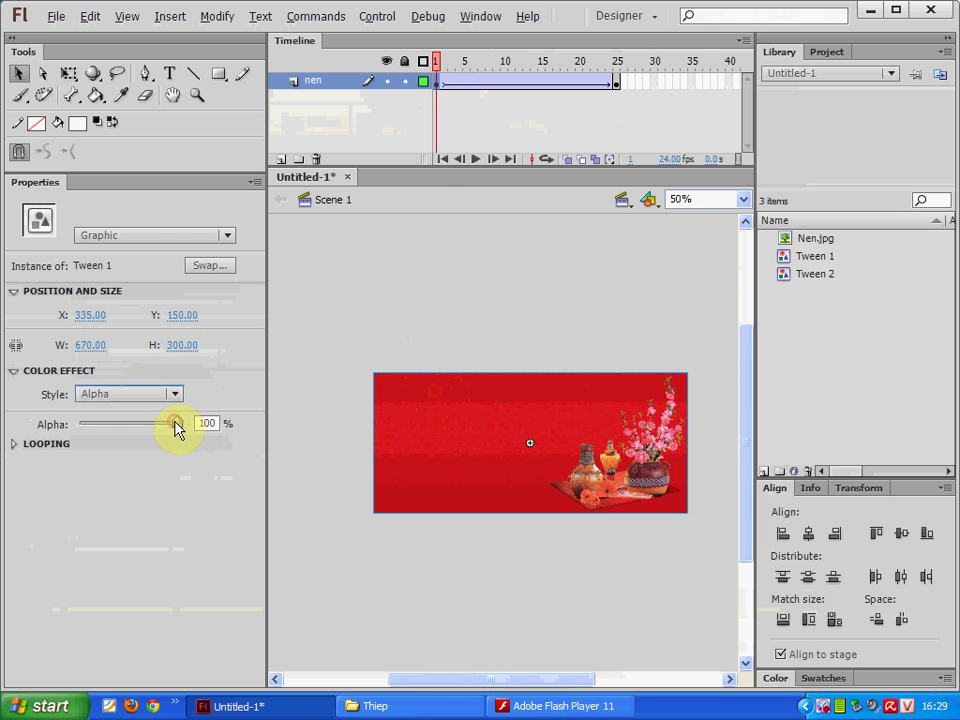
left_click_drag(177, 428, 75, 424)
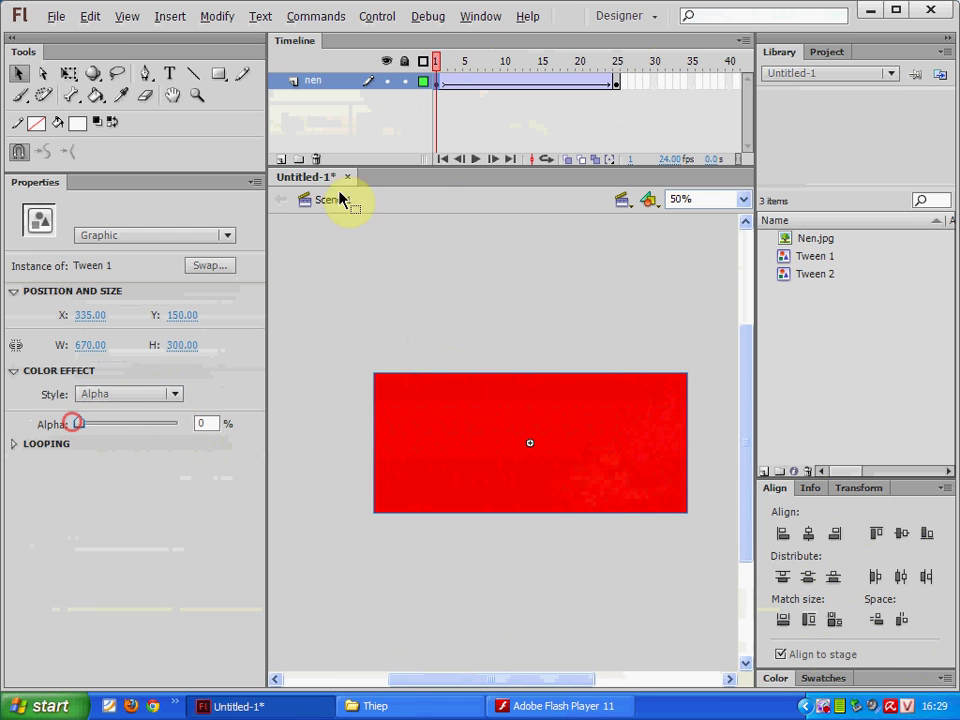
- Scrub through the background's fade-in on the timeline, test the movie and close the preview
left_click_drag(437, 68, 552, 82)
key("ctrl+Return")
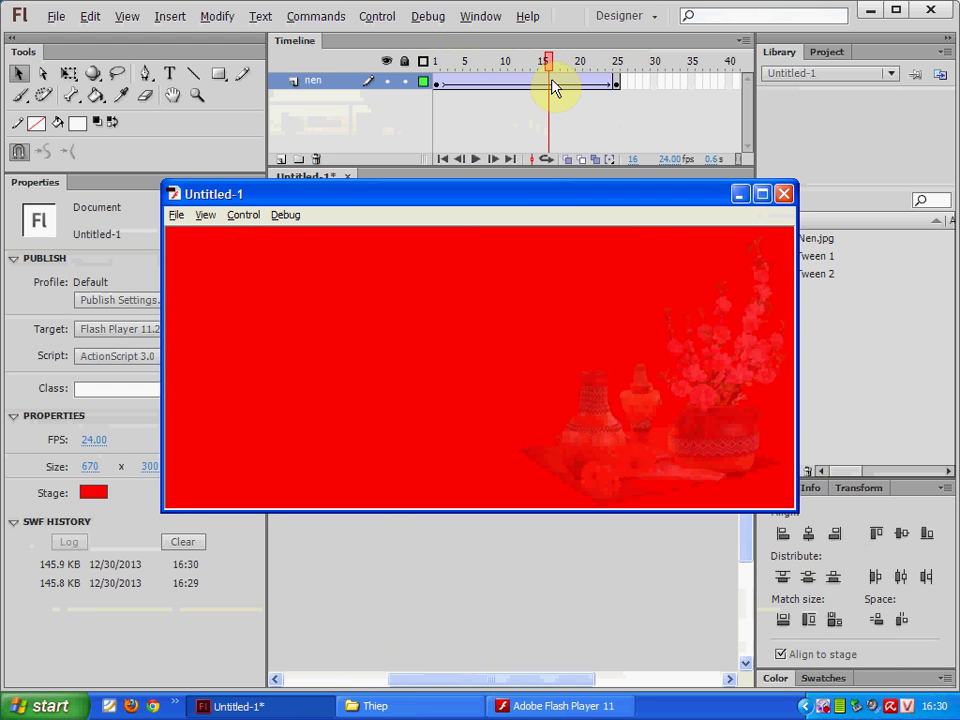
left_click(784, 193)
- Extend the nen layer's frames to frame 150, and test the movie to check how long the background stays
left_click(946, 37)
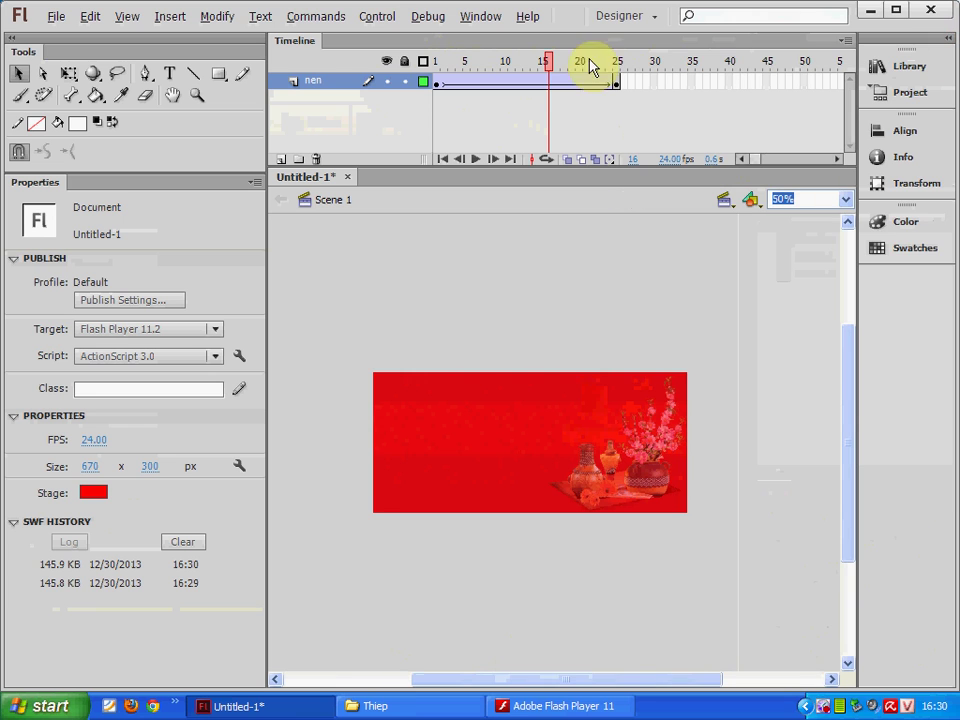
left_click(586, 62)
left_click_drag(588, 66, 620, 80)
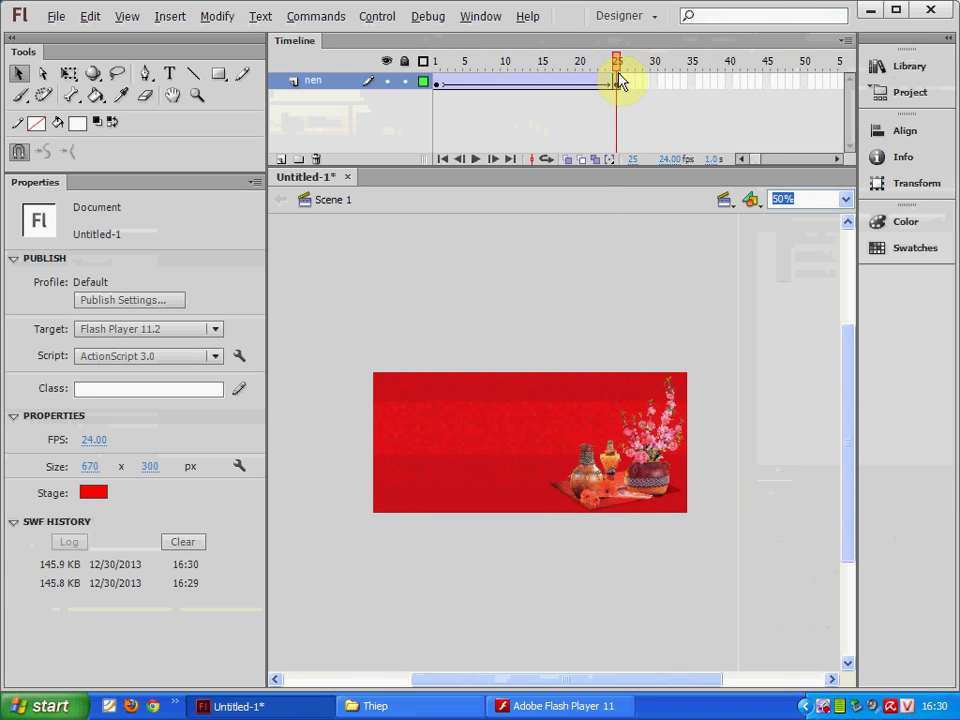
left_click(764, 161)
left_click(764, 161)
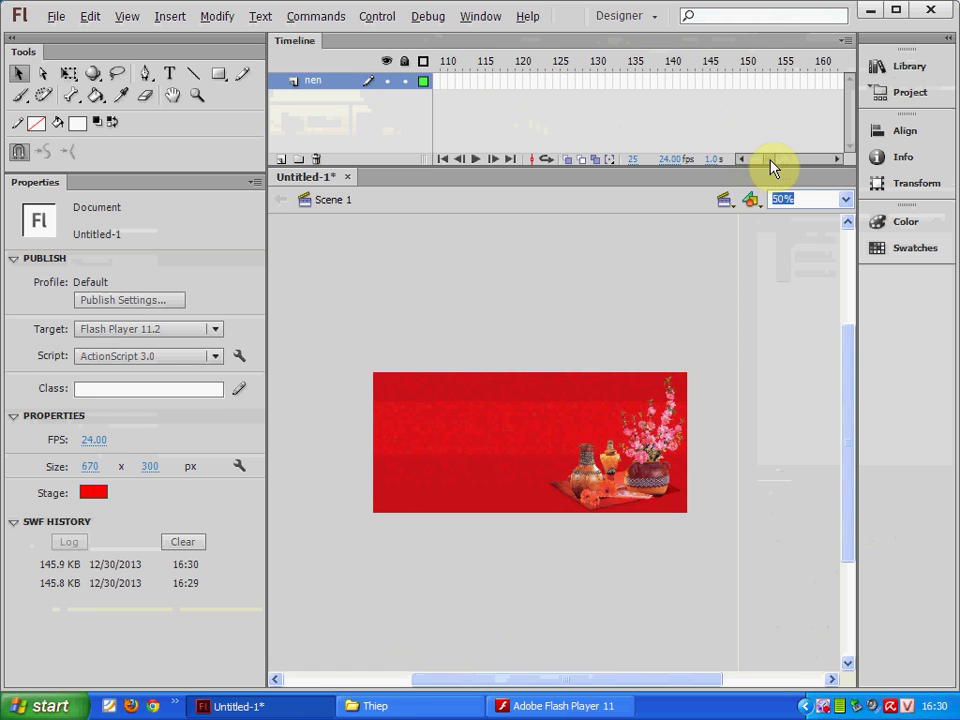
left_click(835, 160)
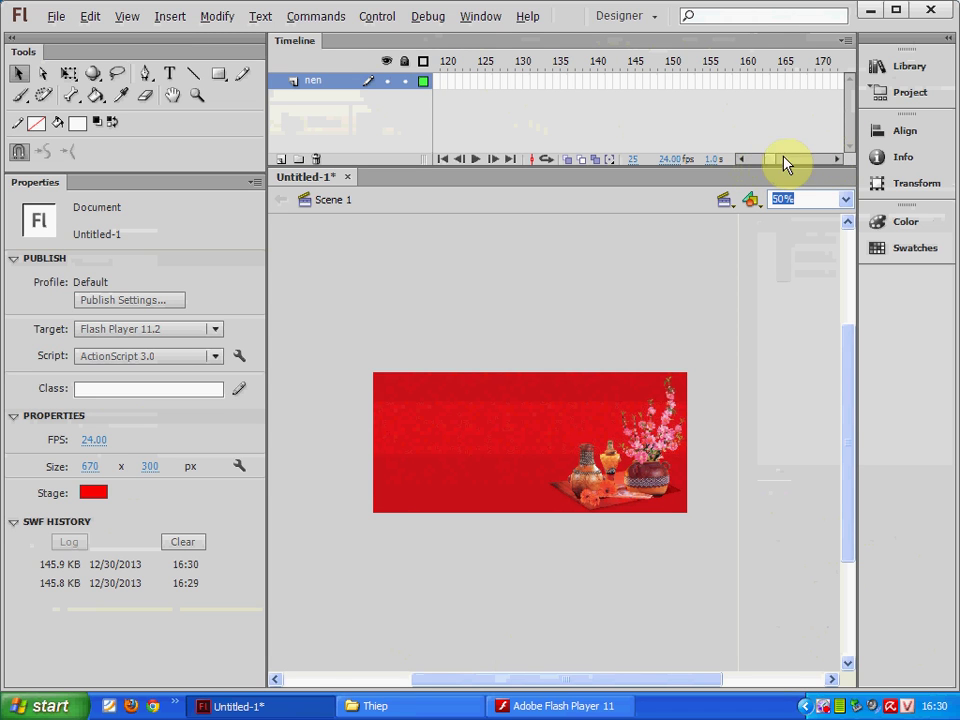
left_click(669, 82)
key("F5")
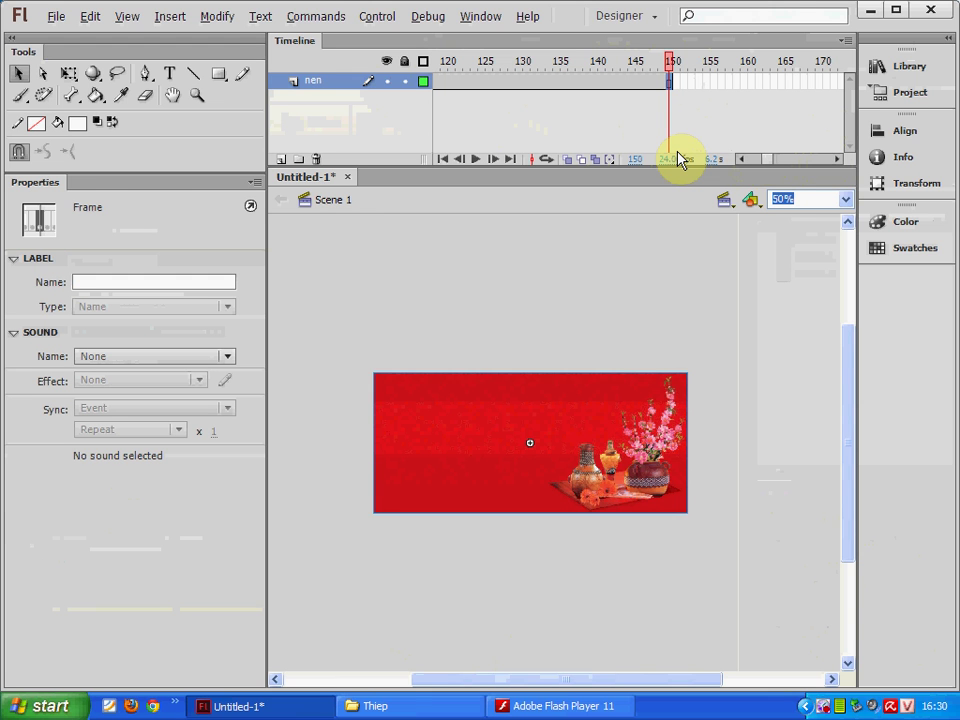
key("ctrl+Return")
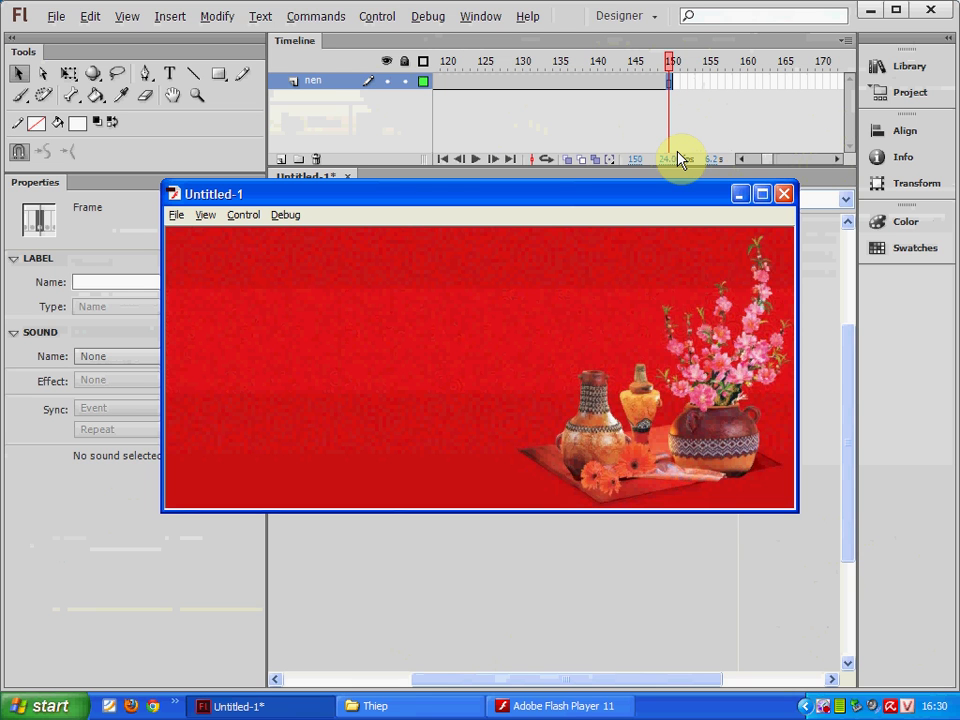
left_click(787, 195)
- Lock the nen layer and add a new layer above it
left_click_drag(776, 161, 737, 163)
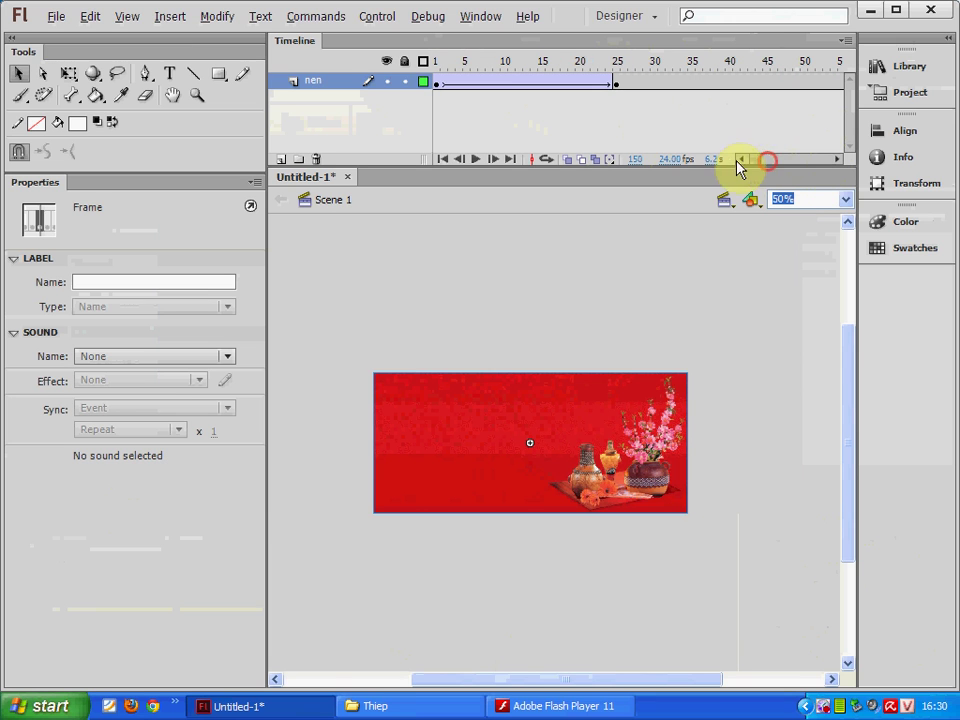
left_click(404, 81)
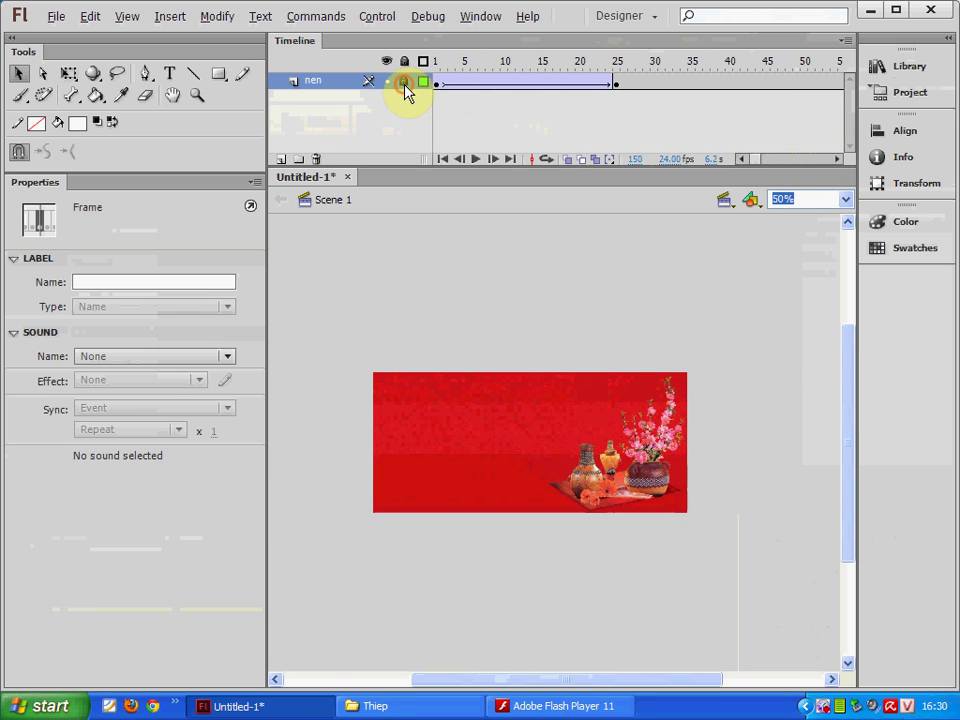
left_click(281, 159)
- Close the playing sample card and replay thiep from the Thiep folder to examine its greeting texts, flowers and sparkles
left_click(545, 705)
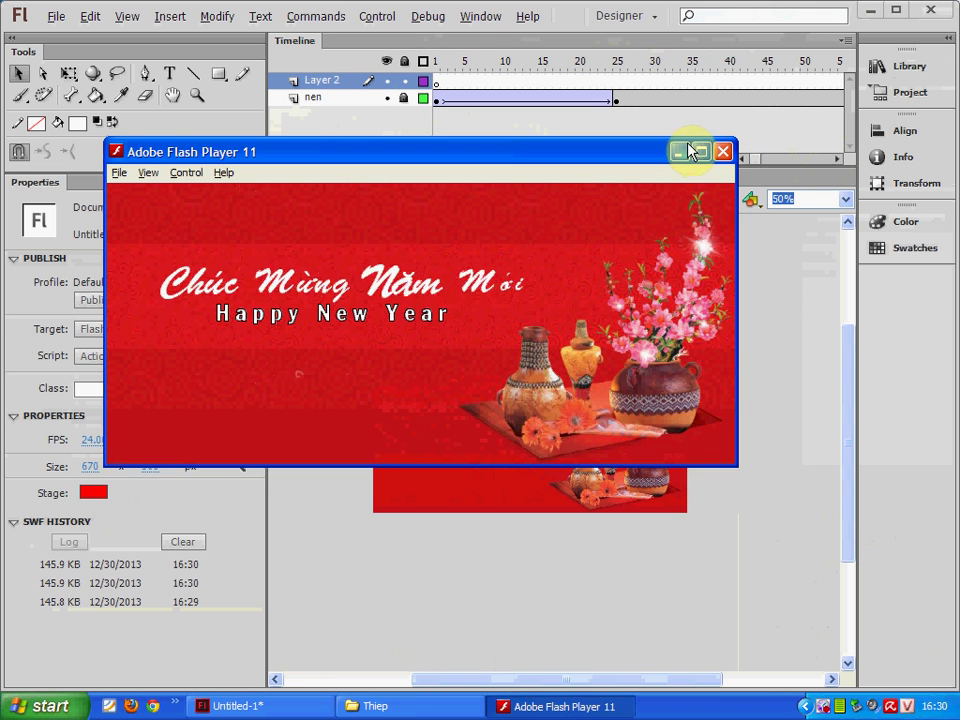
left_click(723, 151)
left_click(456, 712)
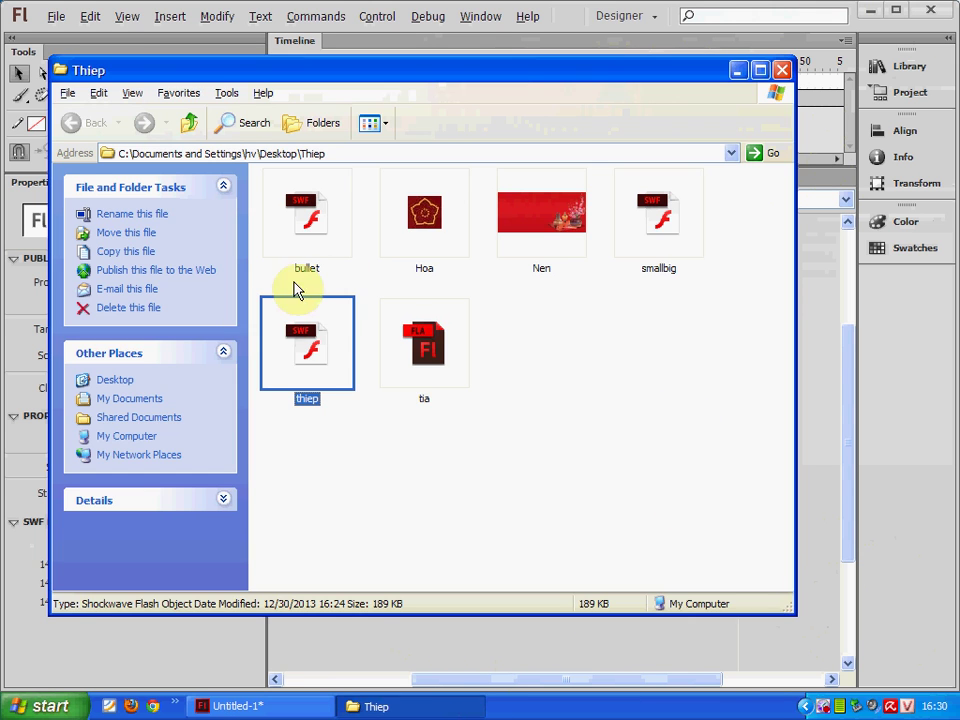
double_click(292, 345)
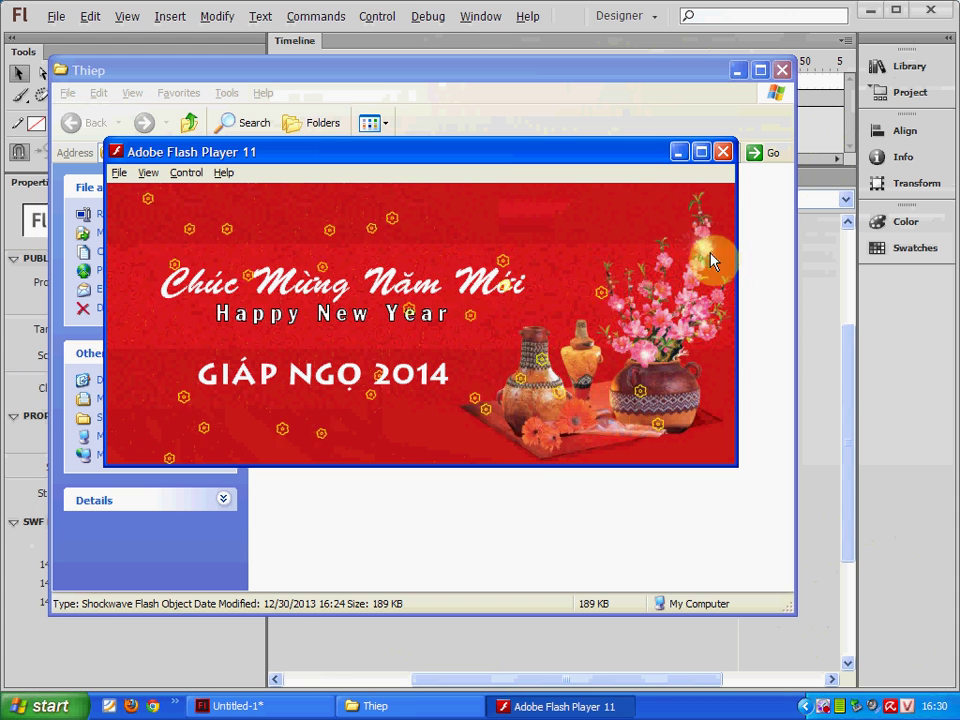
- Open the tia Flash file from the Thiep folder and test its movie twice, closing each preview
left_click(388, 710)
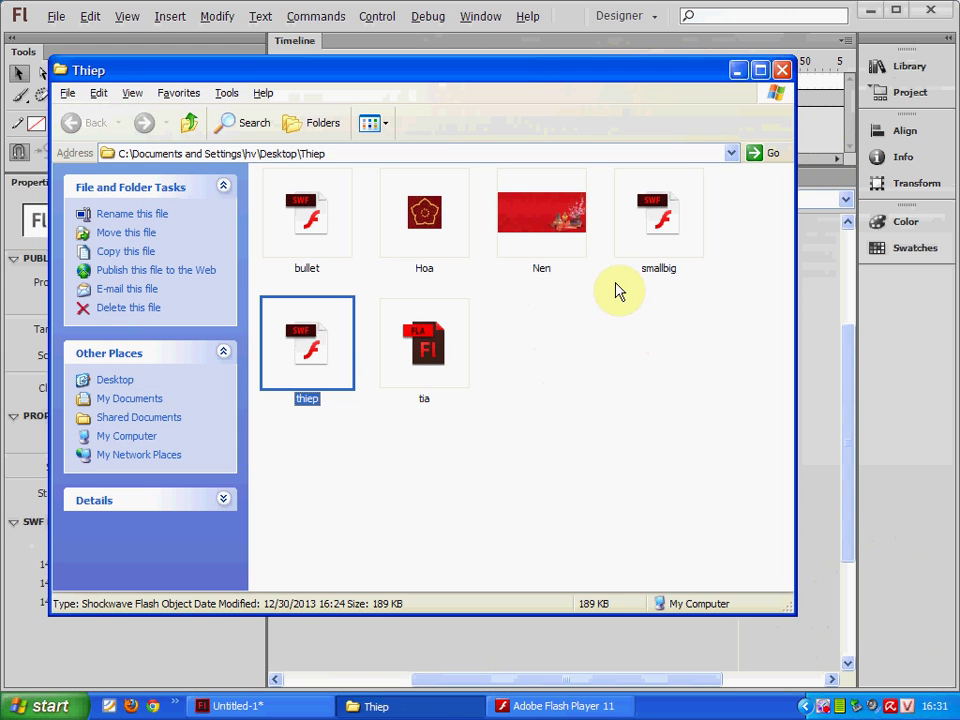
left_click(428, 350)
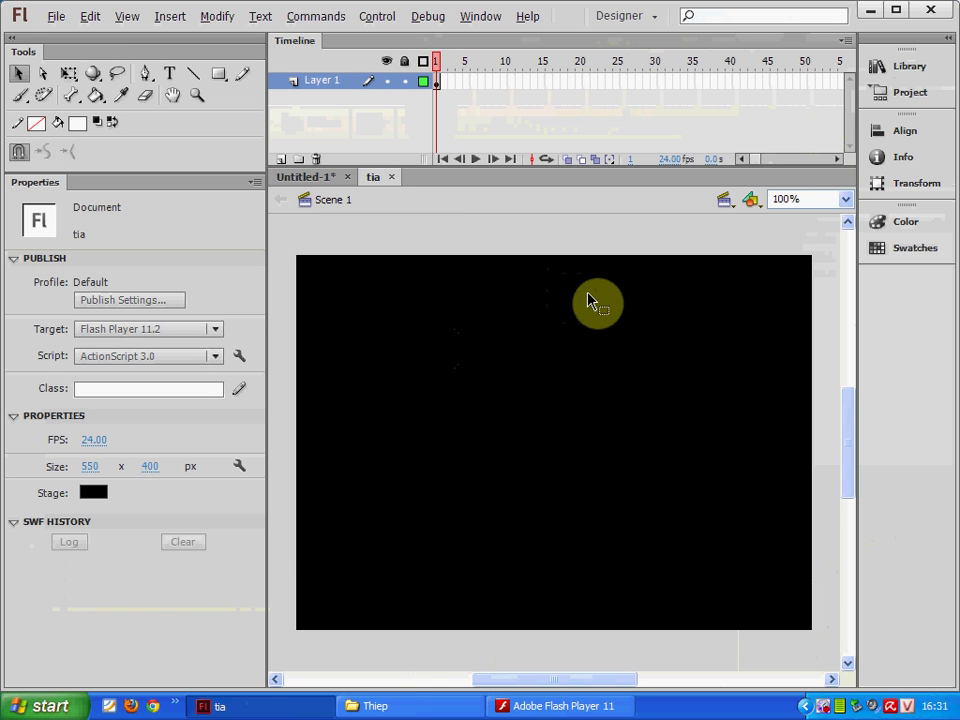
key("ctrl+Return")
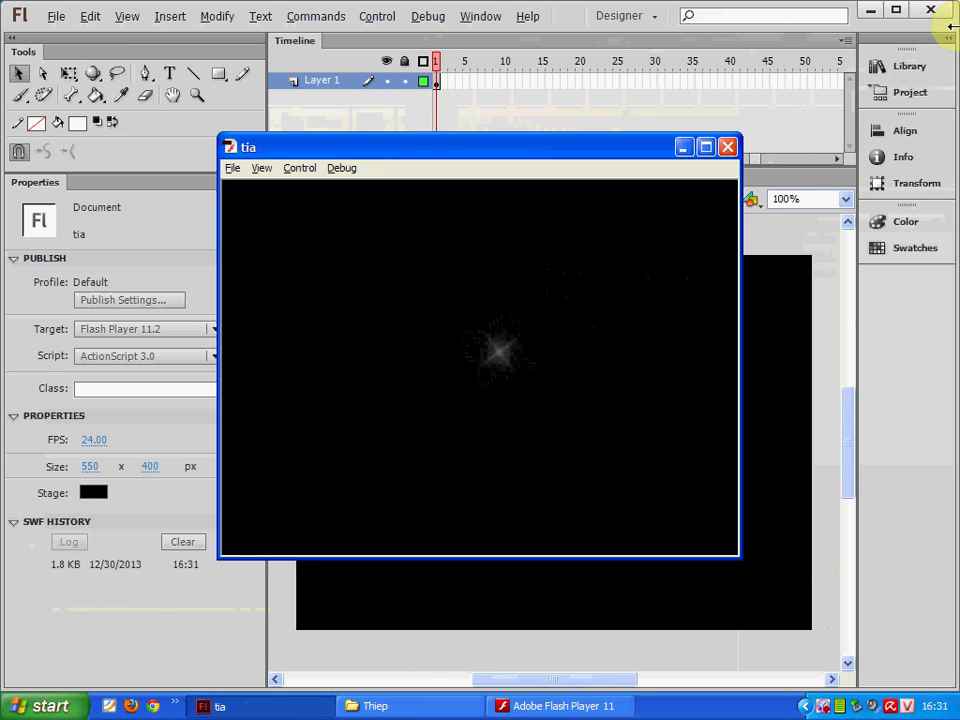
left_click(727, 147)
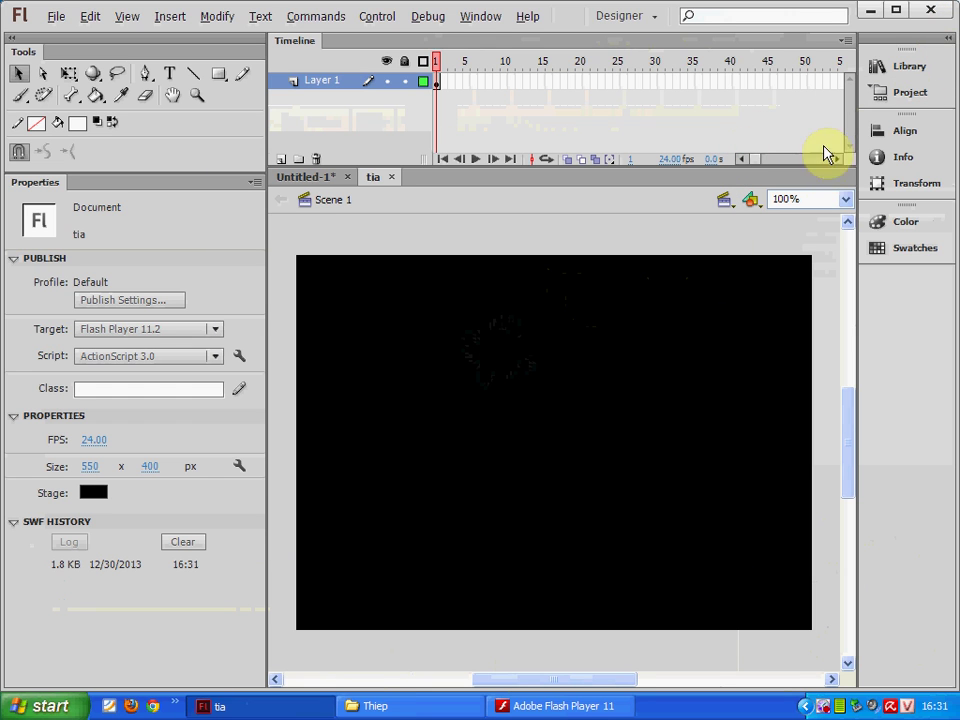
key("ctrl+Return")
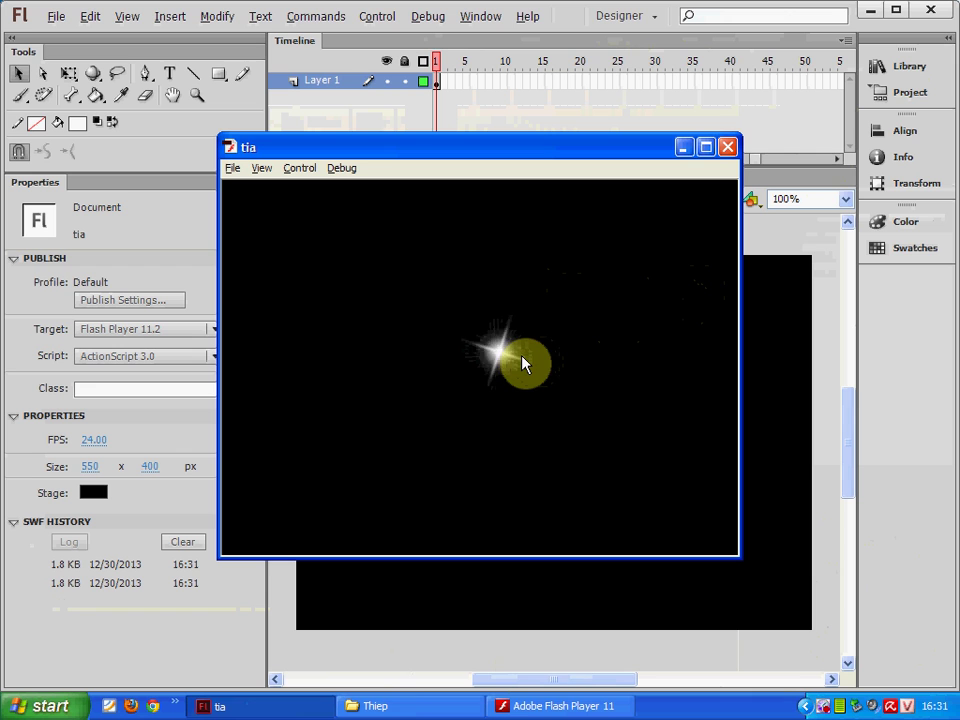
left_click(727, 150)
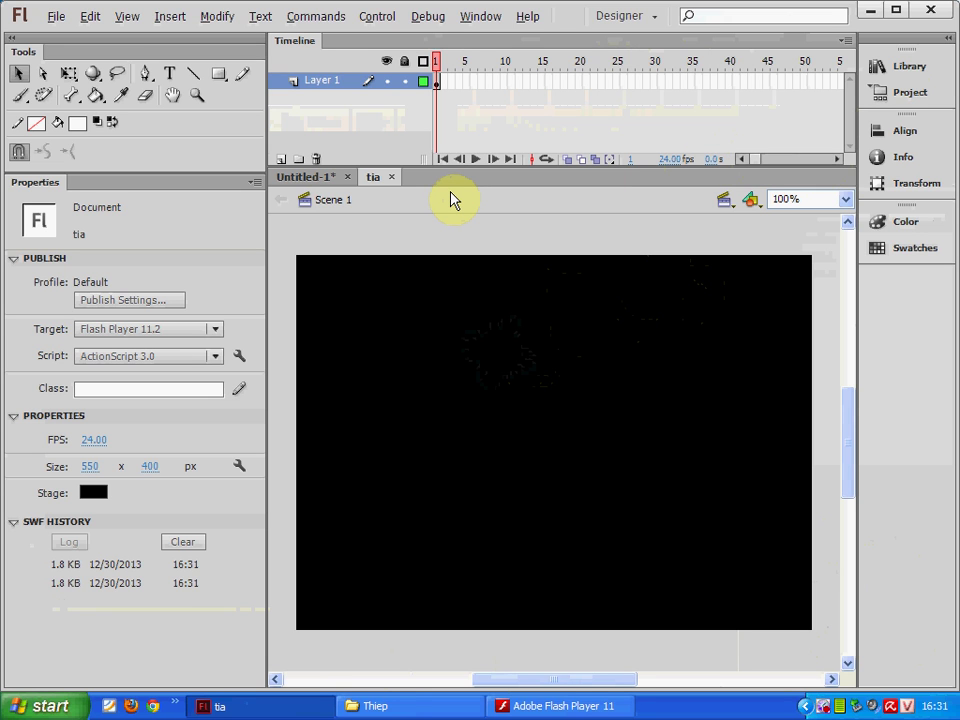
- Expand the library of the tia file and preview its symbols sprite 12, sprite 11 and sprite 13
scroll(846, 439, "down", 1)
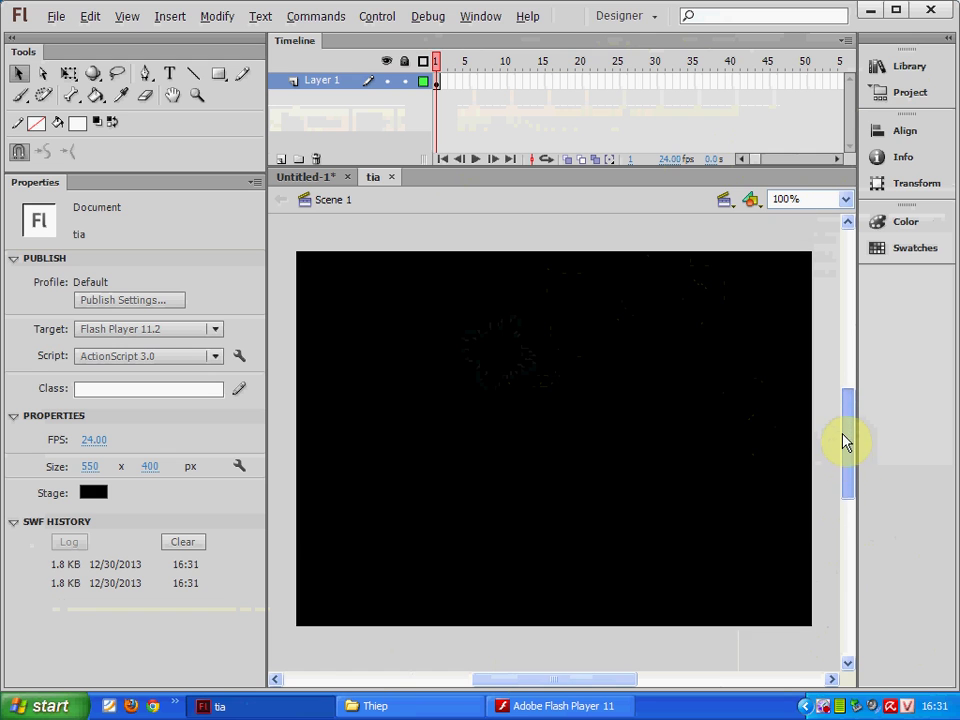
left_click(940, 66)
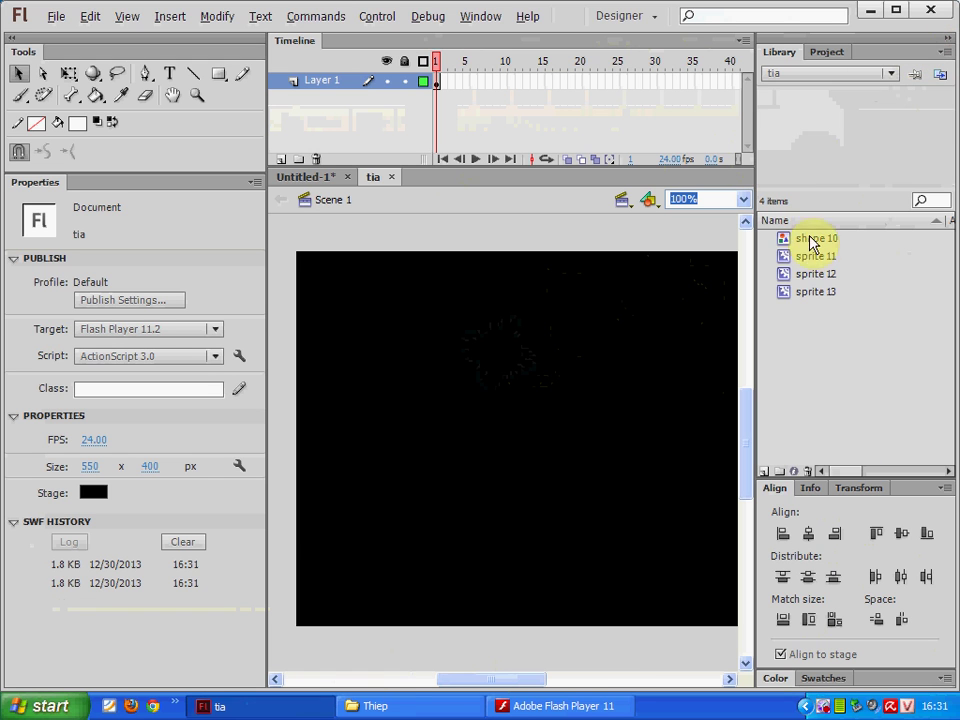
left_click(804, 273)
left_click(805, 256)
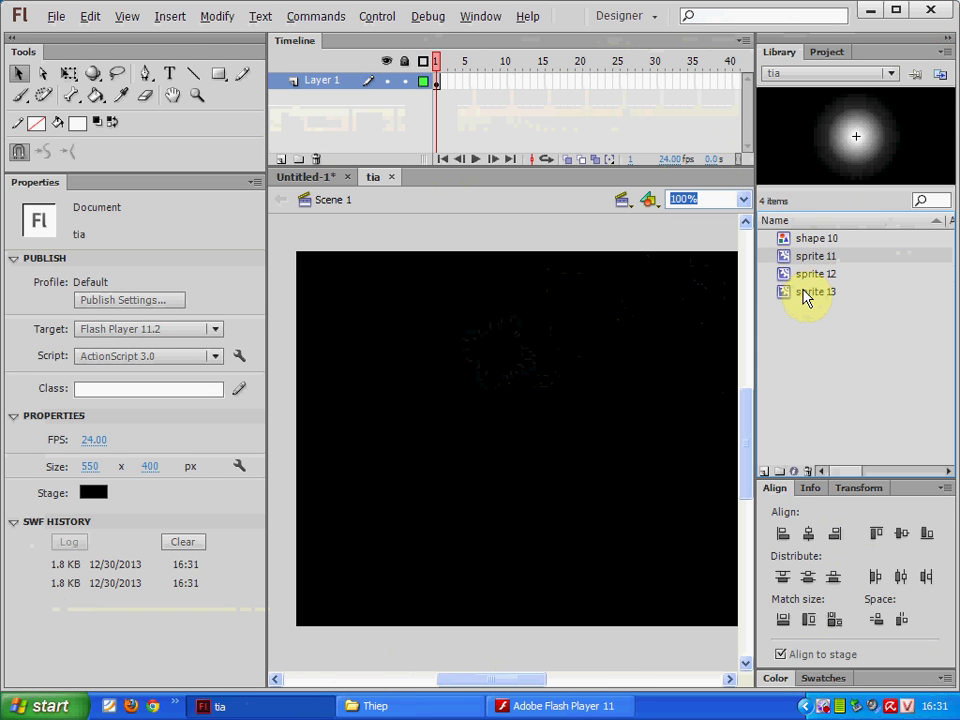
left_click(806, 292)
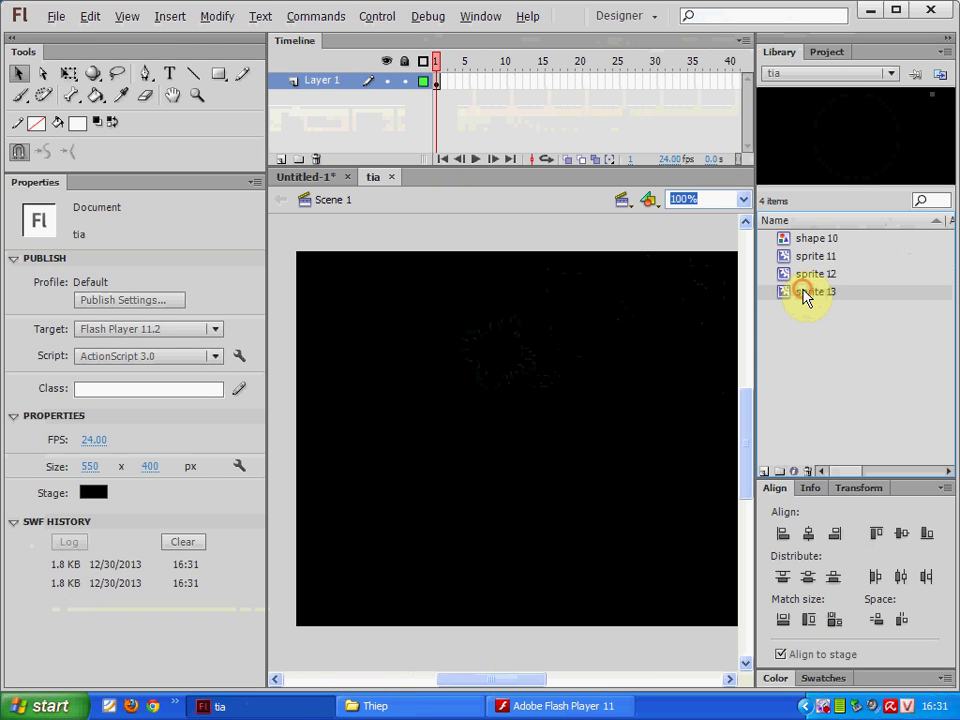
- Close the tia file and save the greeting card document as demo thiep on the DATA (D:) drive
left_click(392, 177)
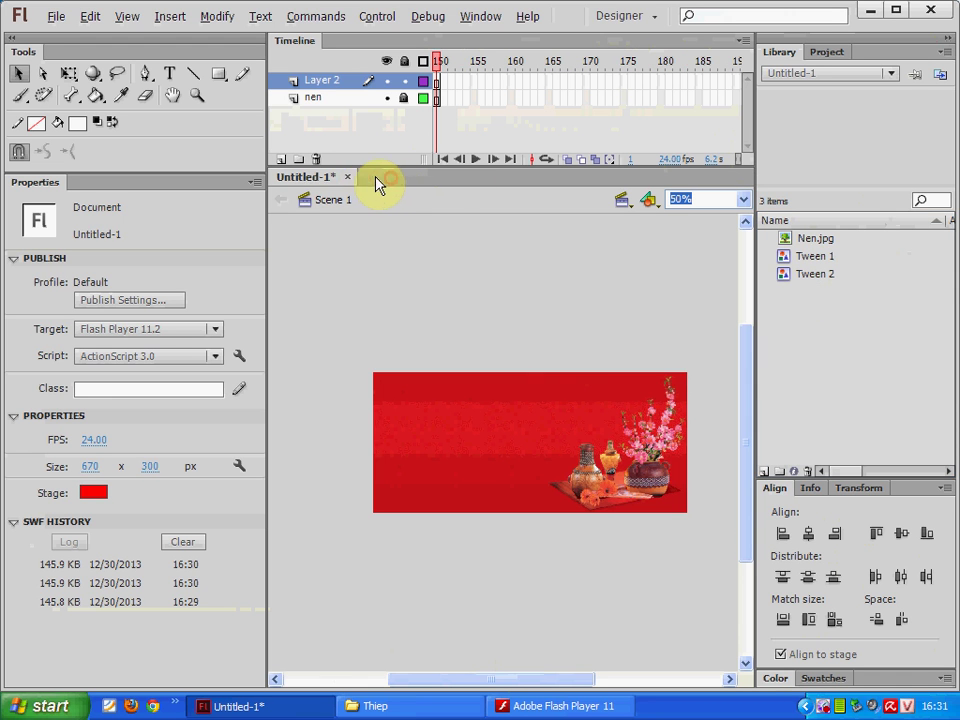
left_click(56, 16)
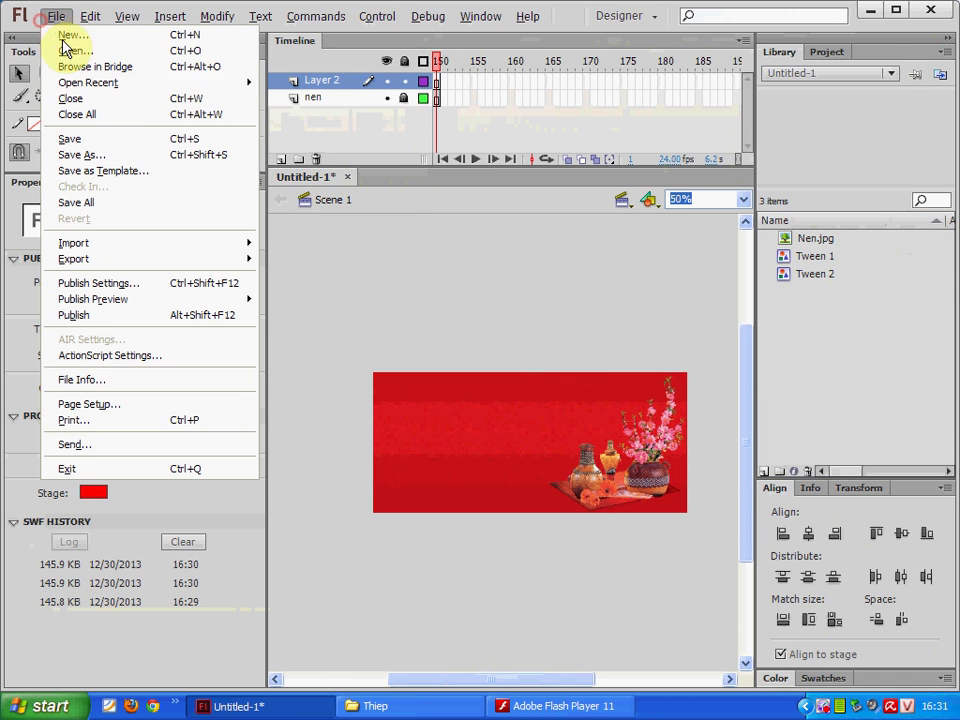
left_click(110, 160)
left_click(440, 194)
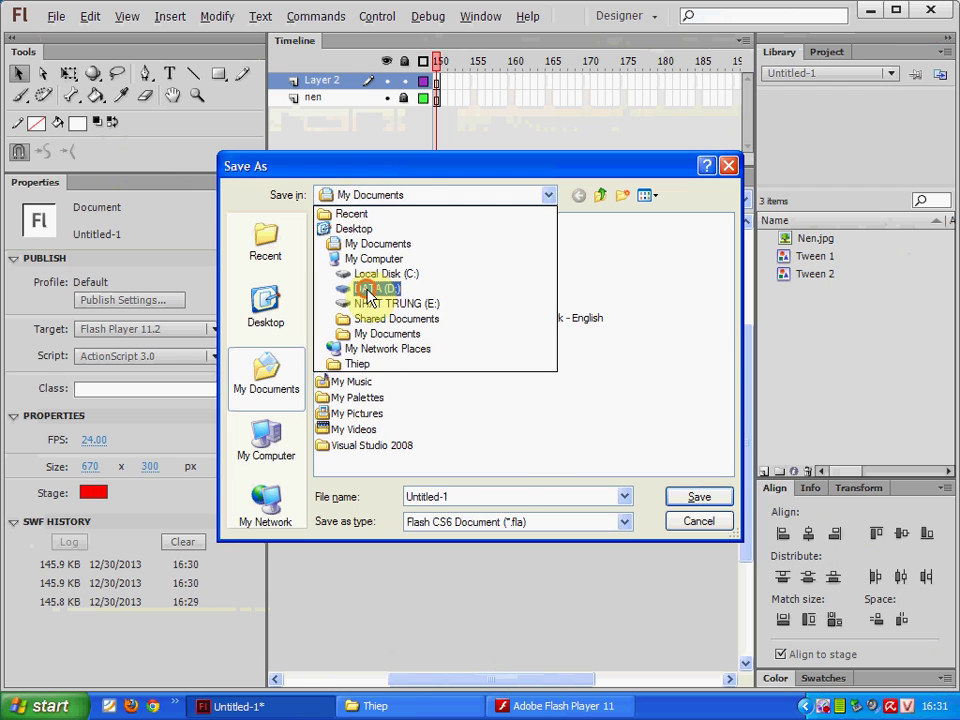
left_click(364, 285)
double_click(467, 495)
type("demo thiep")
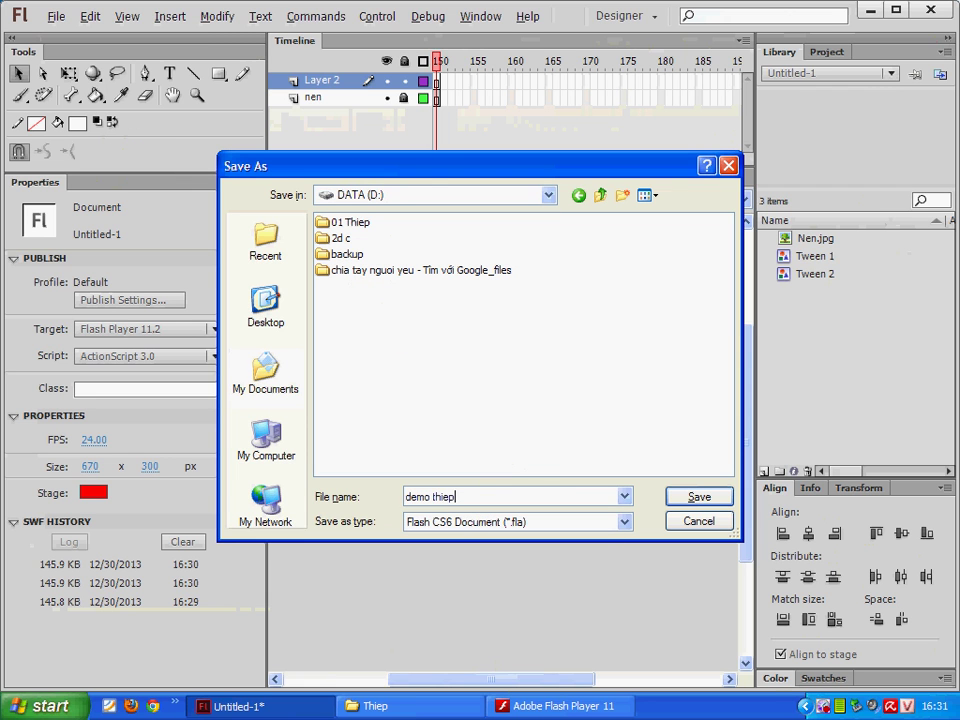
key("Return")
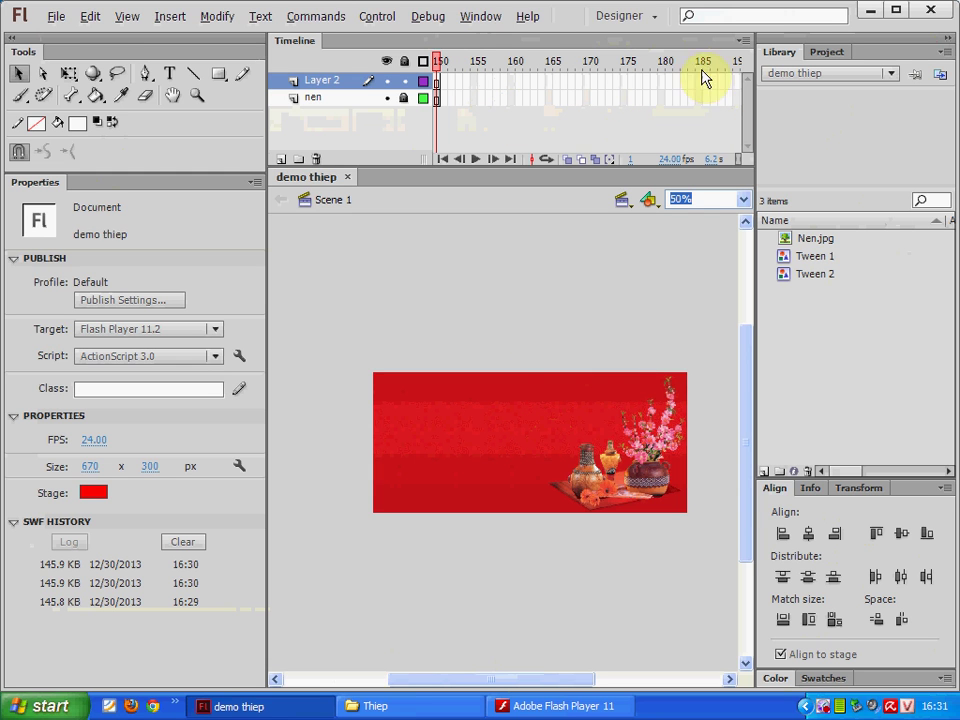
- Reopen the tia Flash file from the Thiep folder so its library is available to the card
left_click(56, 17)
left_click(60, 47)
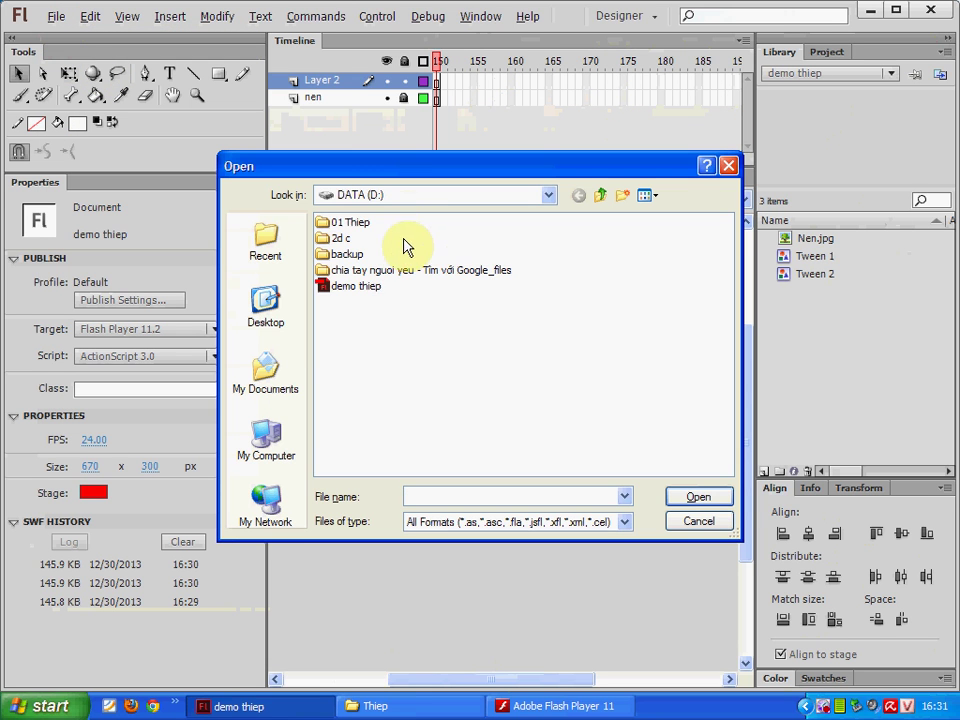
left_click(401, 198)
left_click(349, 226)
double_click(348, 274)
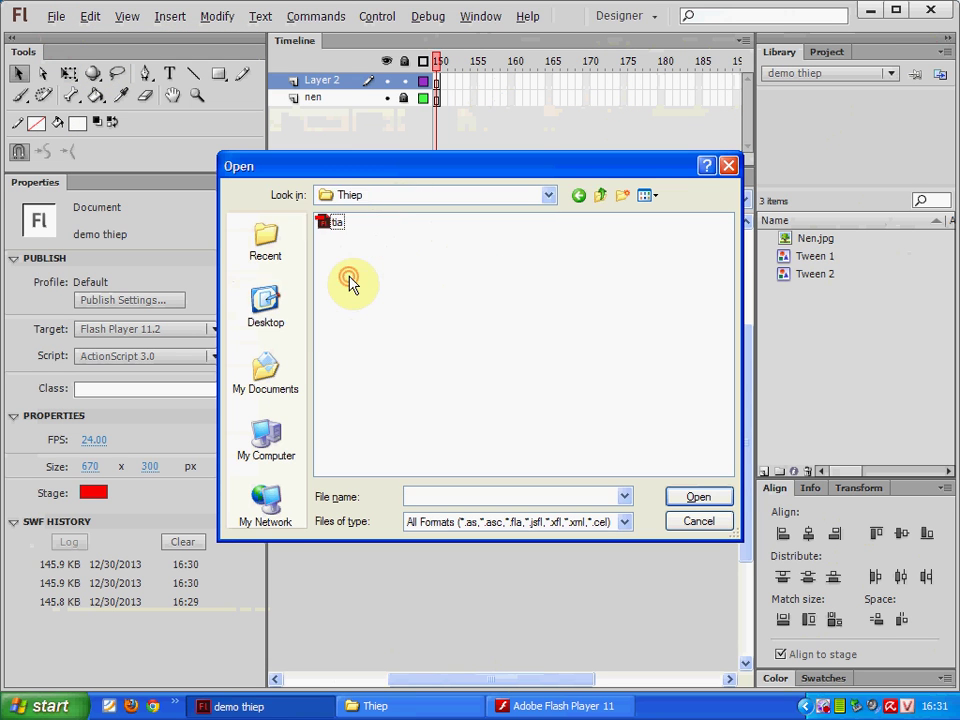
double_click(335, 222)
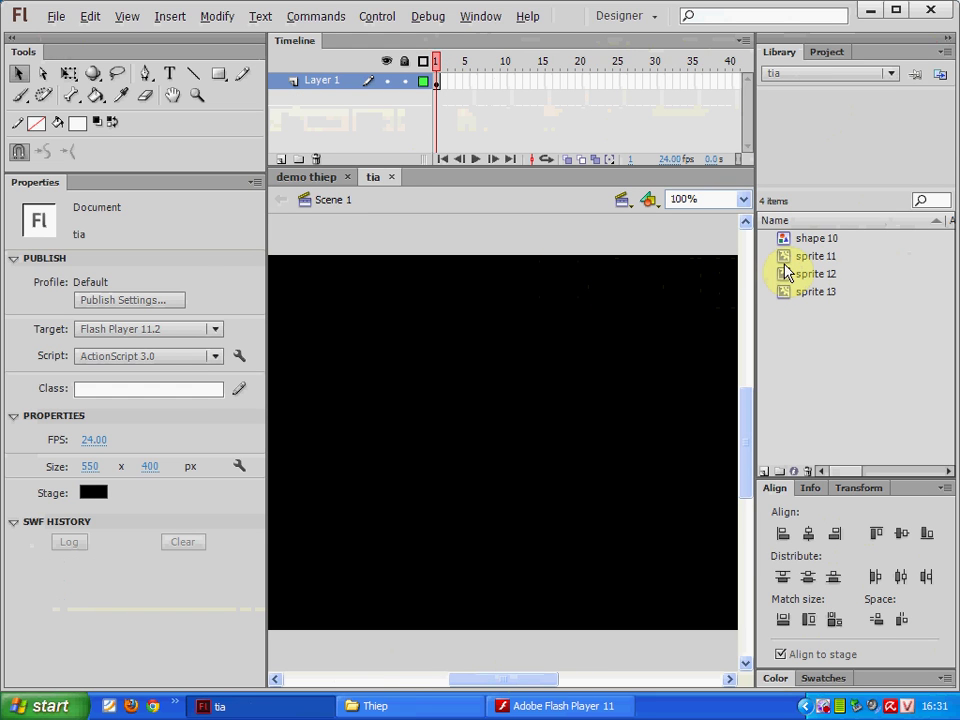
- Place sprite 13 from the tia library over the peach blossoms in demo thiep on Layer 2 and check its inner timeline
left_click(309, 182)
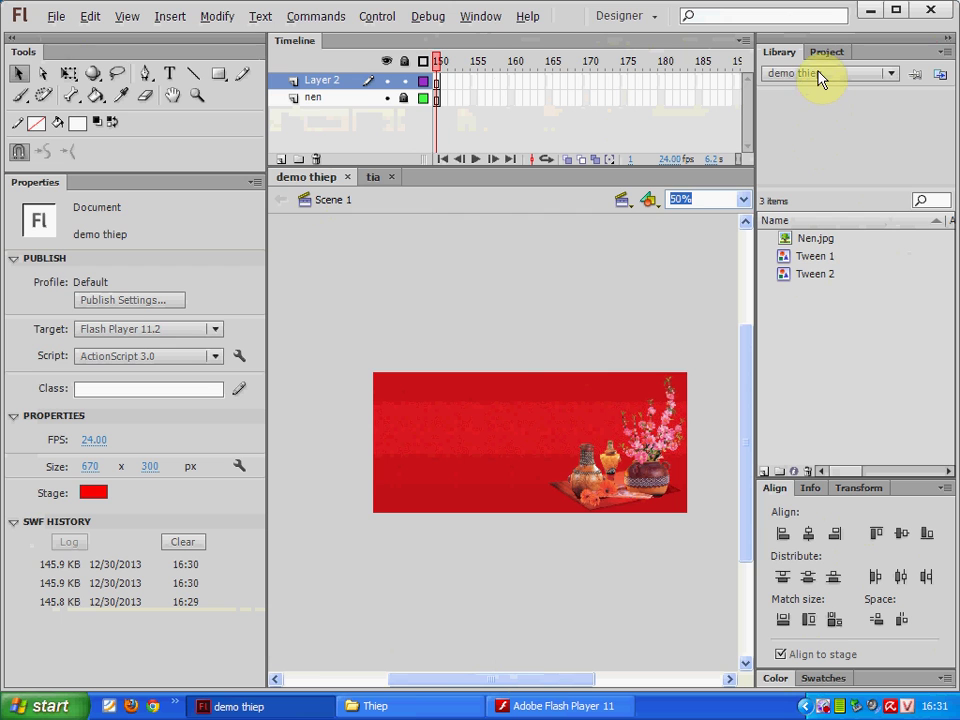
left_click(819, 74)
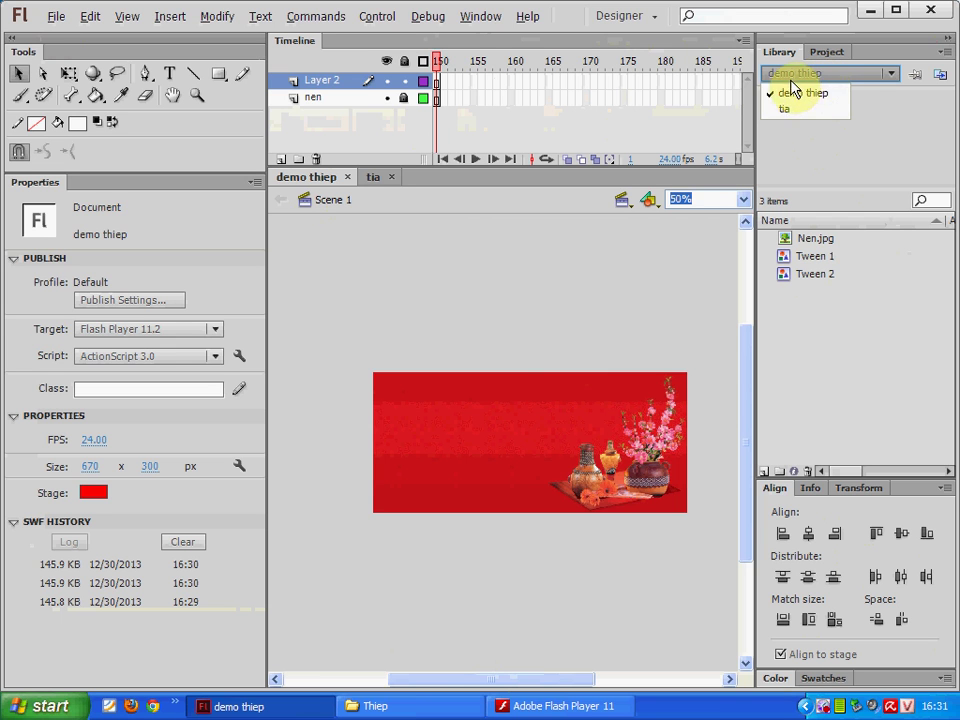
left_click(786, 110)
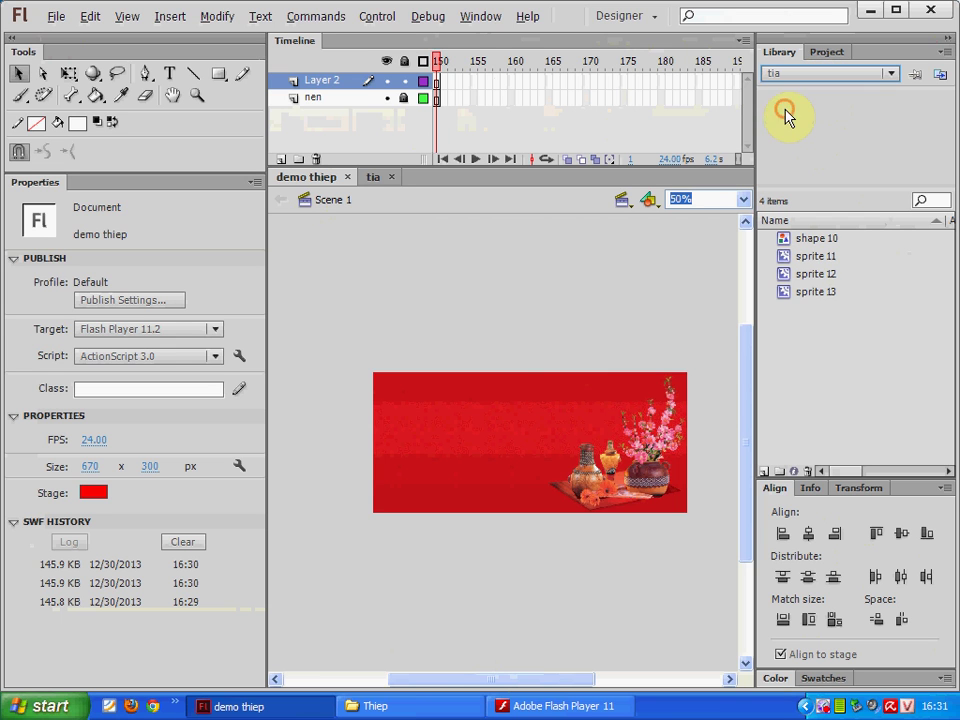
left_click(815, 292)
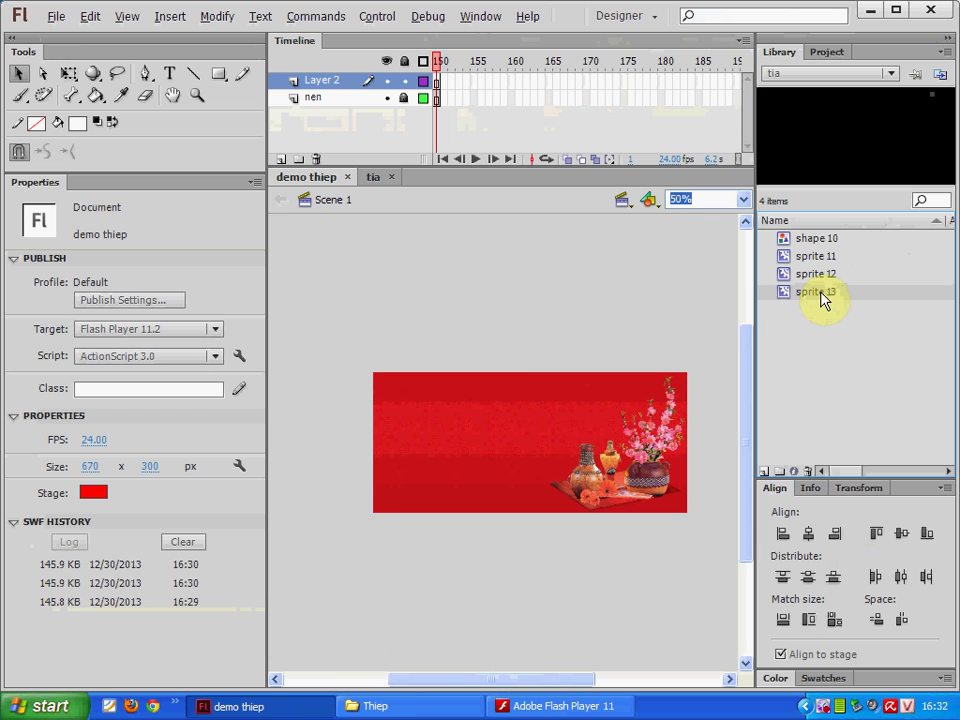
left_click_drag(820, 300, 653, 413)
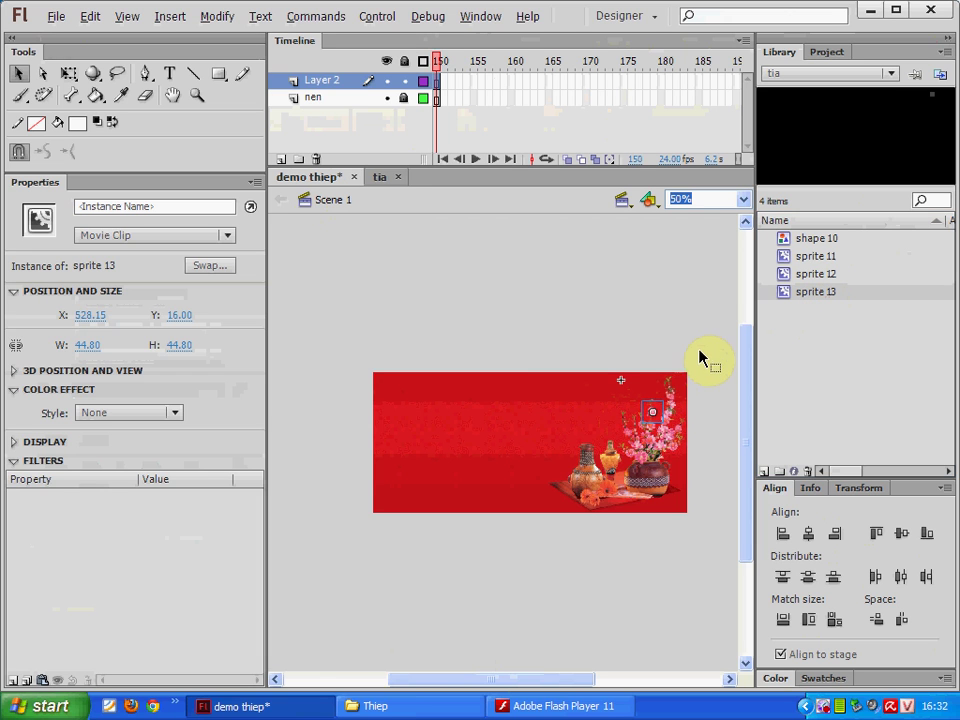
key("ctrl+1")
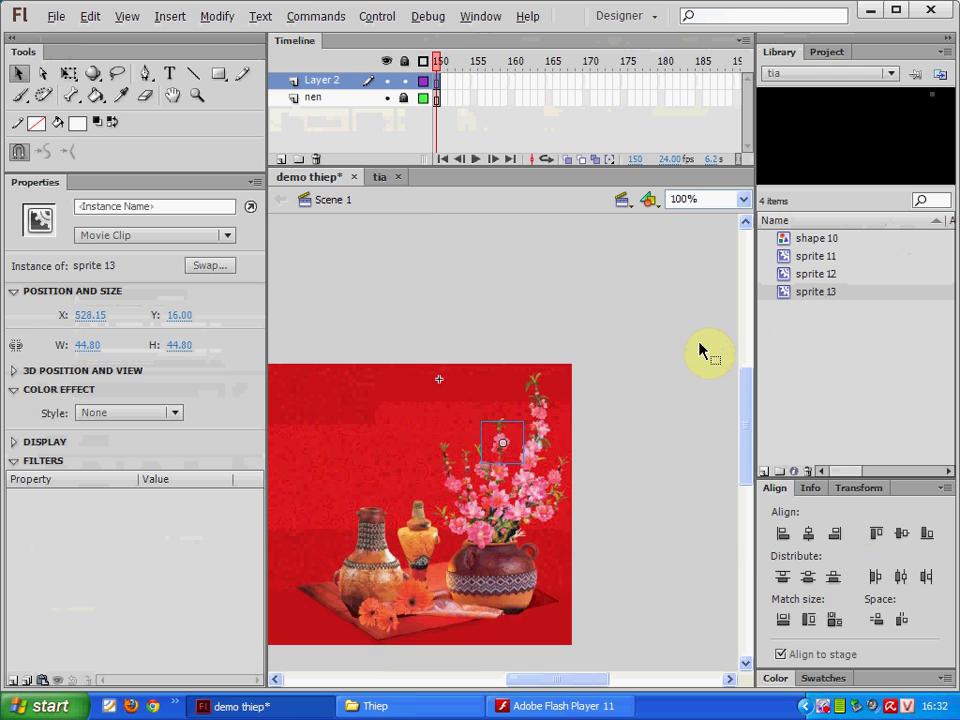
double_click(530, 445)
left_click_drag(440, 62, 698, 94)
left_click(334, 200)
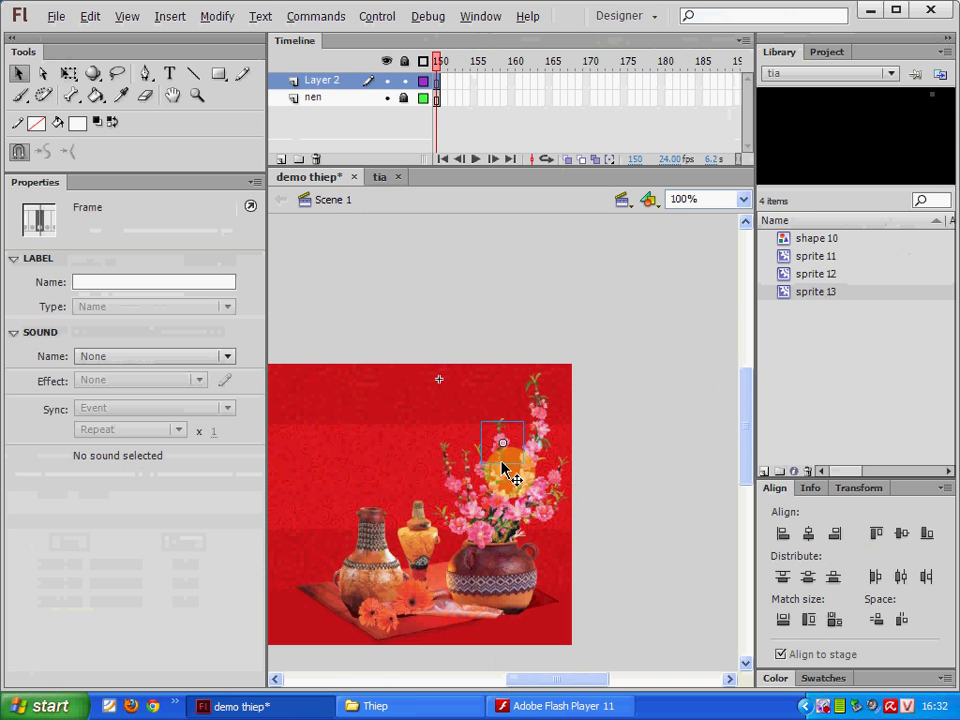
- Move the sparkle onto the lowest blossom just above the vase and test the movie, closing the preview
left_click_drag(506, 400, 481, 543)
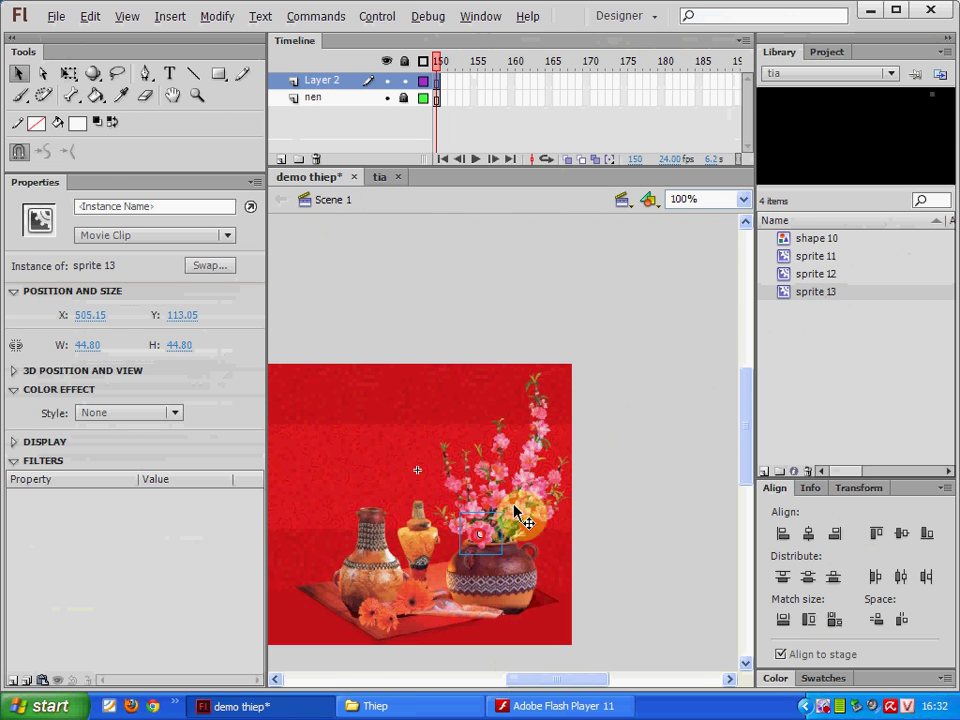
key("ctrl+Return")
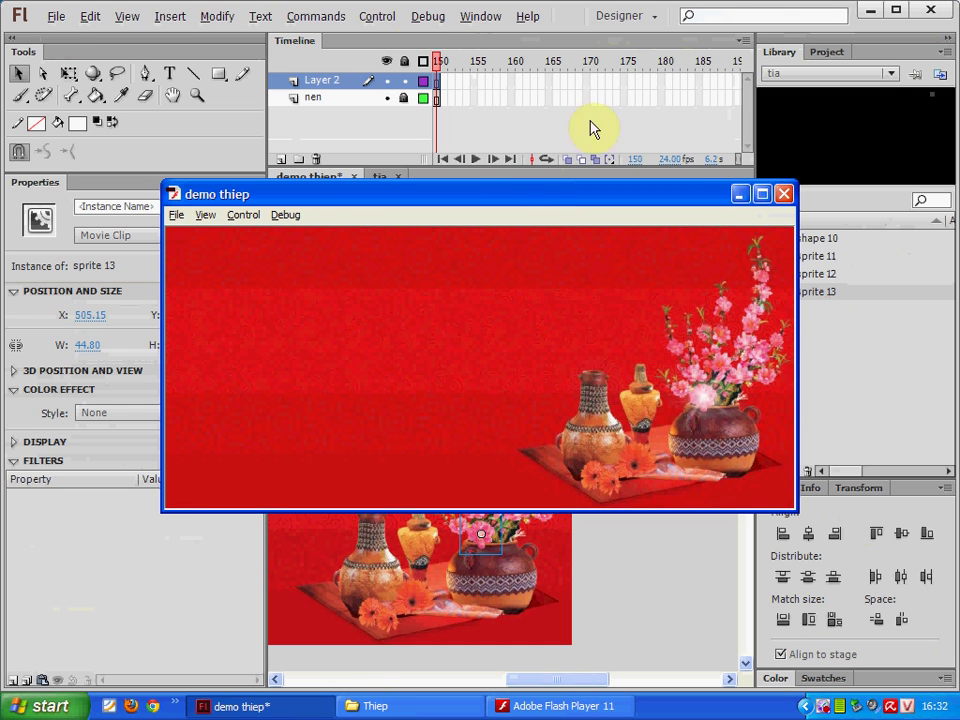
left_click(784, 193)
- Scale the sparkles down to 24.8 px and distribute copies over the blossoms and the orange flowers
key("q")
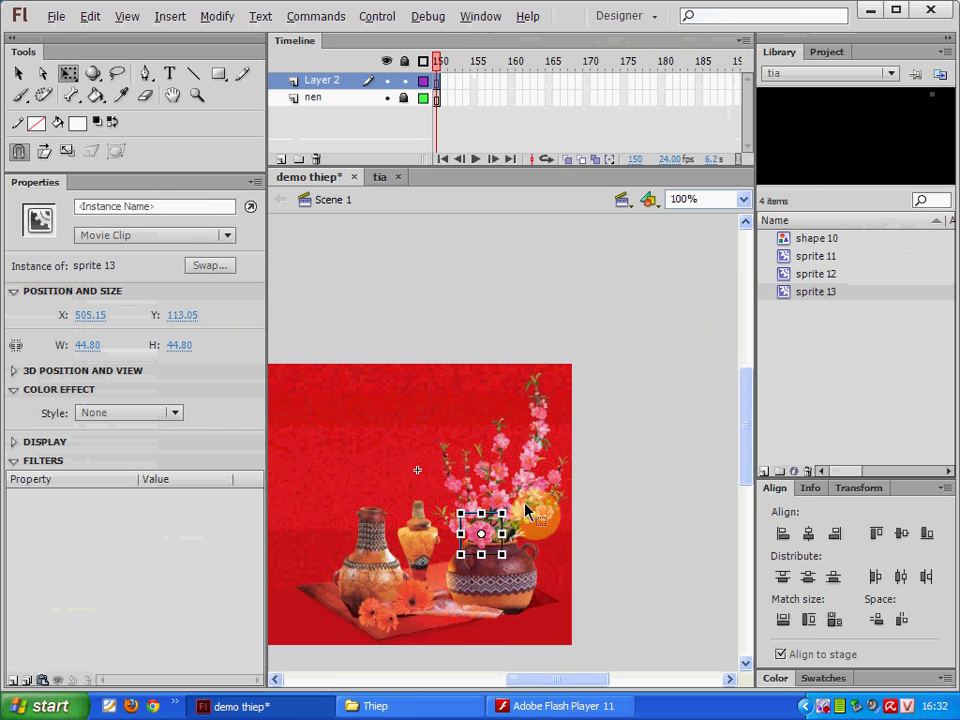
left_click_drag(503, 510, 371, 616)
left_click(19, 76)
key("q")
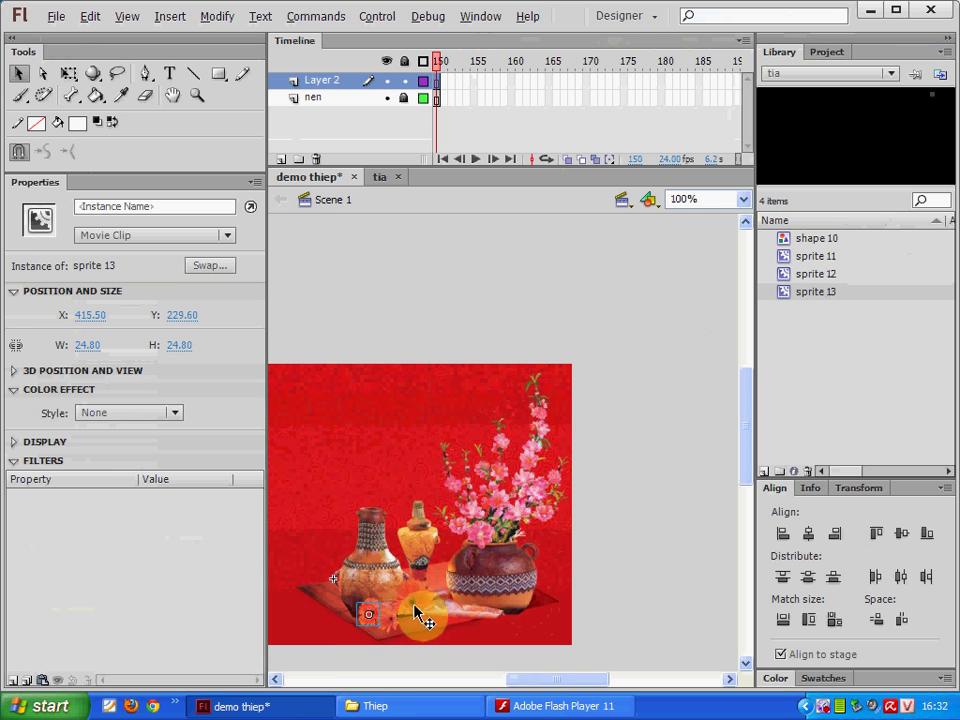
- Set the alpha of the two sparkles on the orange flowers to 40% and test the movie, closing the preview
key("ctrl+z")
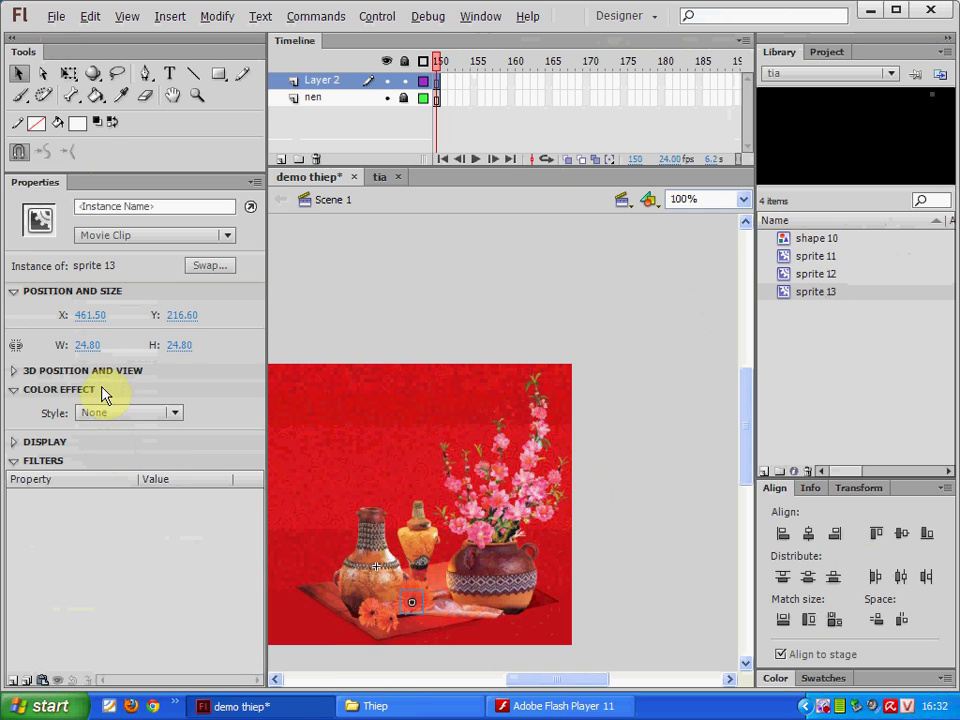
left_click(124, 410)
left_click(109, 502)
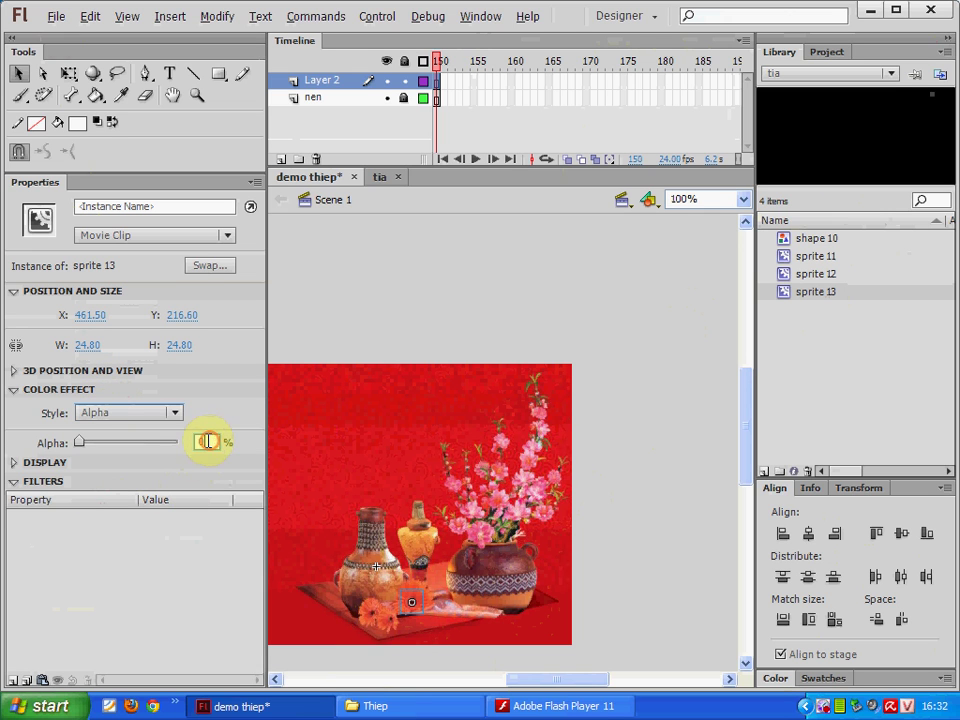
left_click(120, 442)
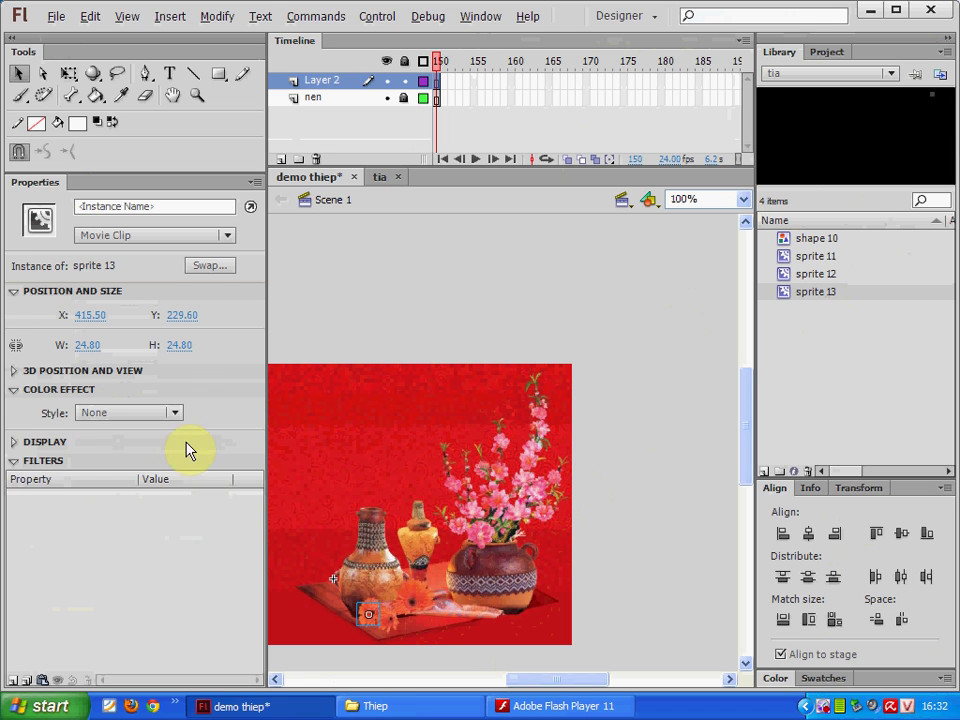
left_click(150, 413)
left_click(111, 496)
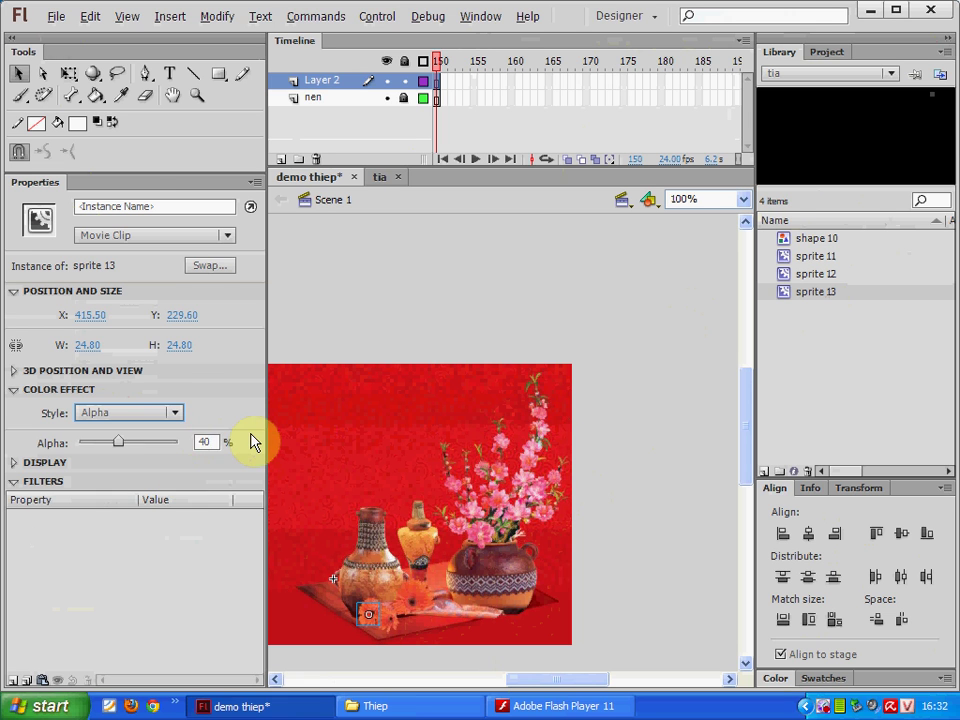
key("ctrl+Return")
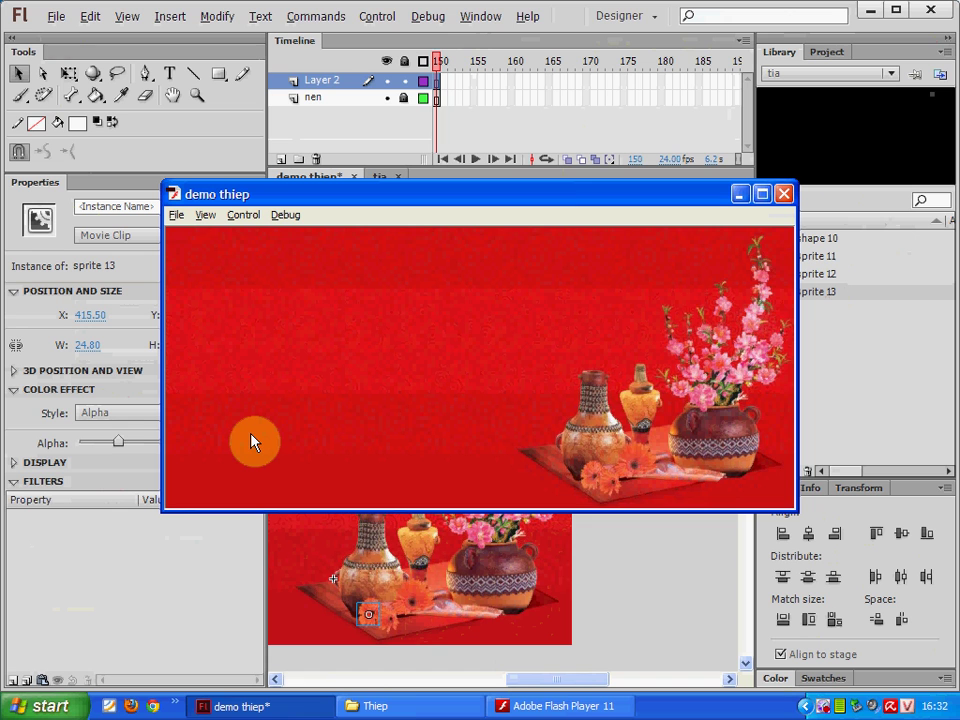
left_click(783, 196)
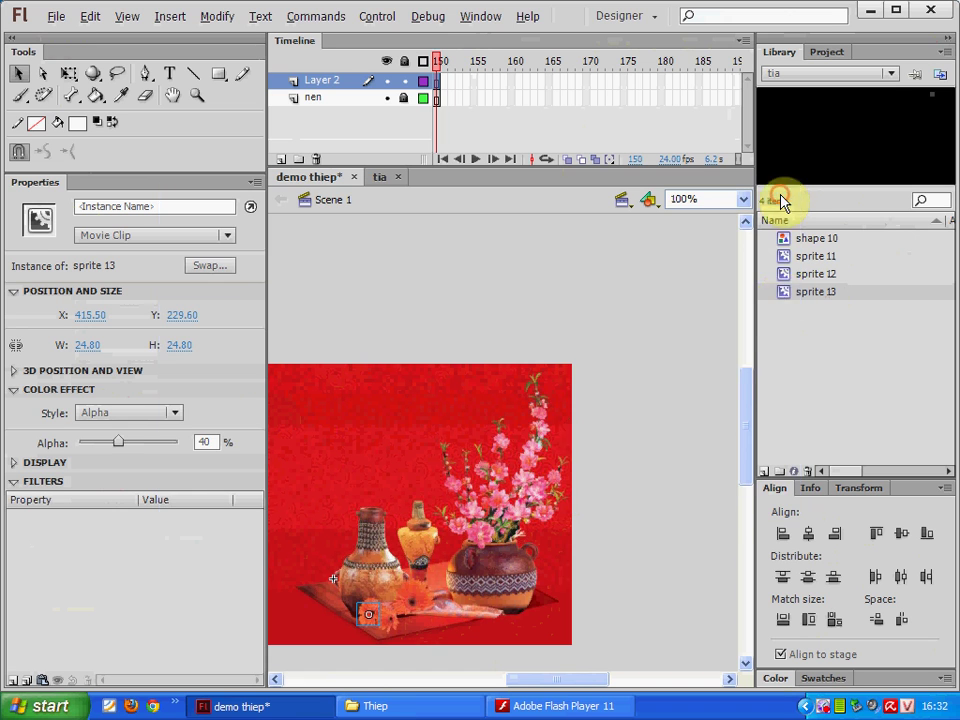
- Copy a sparkle to the tip of the tallest blossom branch, scale it to 8.8 px and test the movie
left_click(531, 456)
left_click(540, 462)
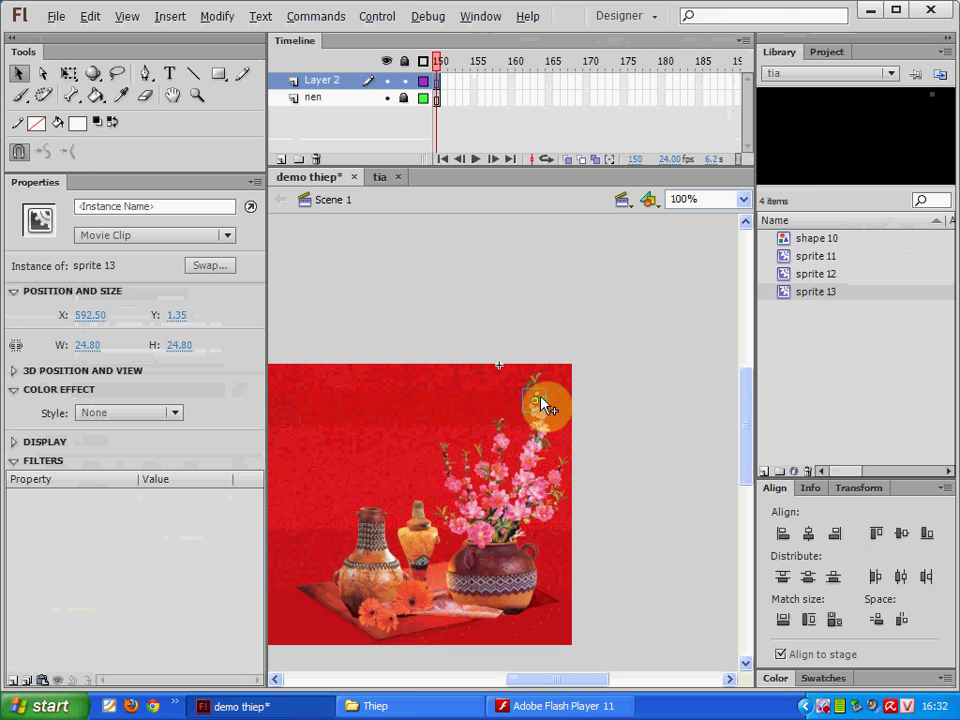
key("Up")
key("Up")
key("Up")
key("Up")
key("Up")
key("Up")
key("Up")
key("Up")
key("q")
left_click_drag(550, 388, 542, 392)
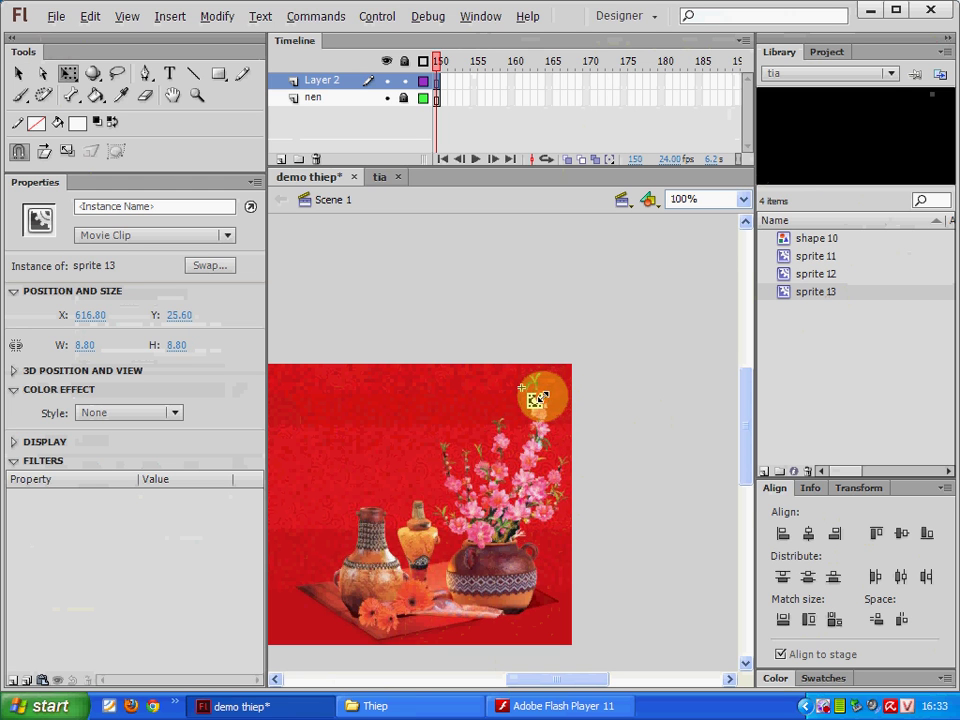
key("ctrl+Return")
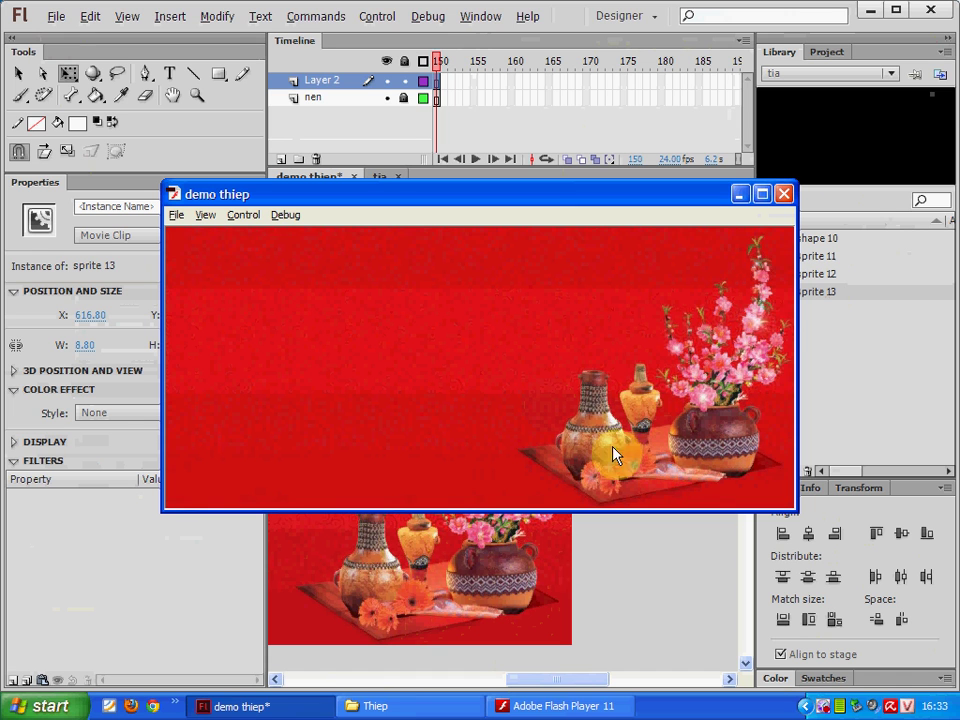
left_click(784, 193)
- Reorient the faded sparkle on the smaller orange flowers with Free Transform and test the movie, closing the preview
left_click(425, 590)
left_click(424, 617)
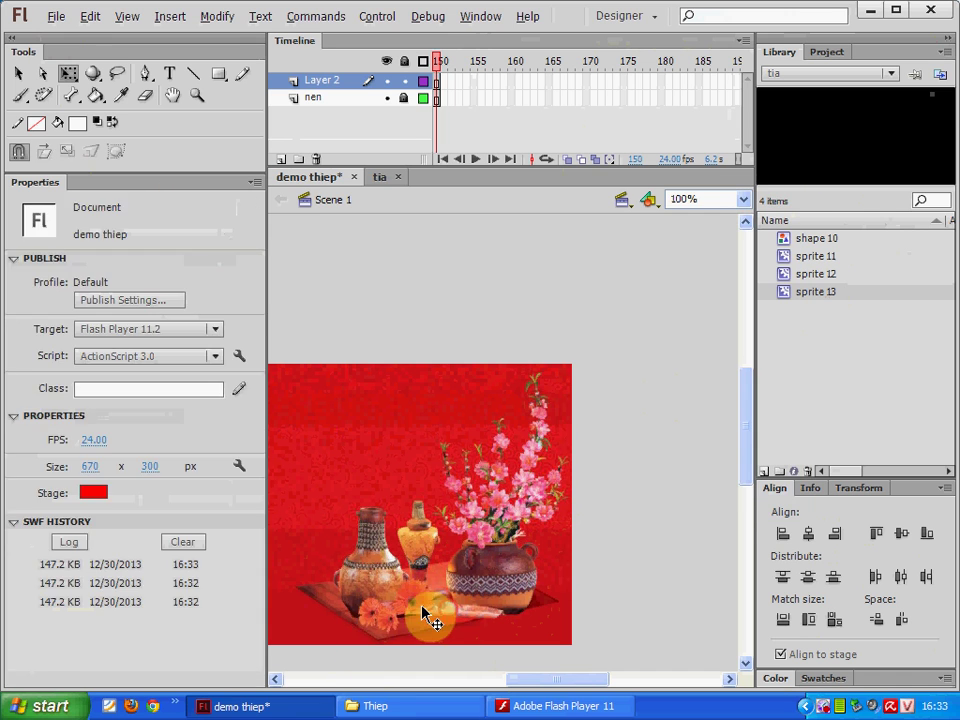
left_click(407, 605)
left_click(412, 598)
left_click(410, 598)
left_click_drag(410, 598, 367, 613)
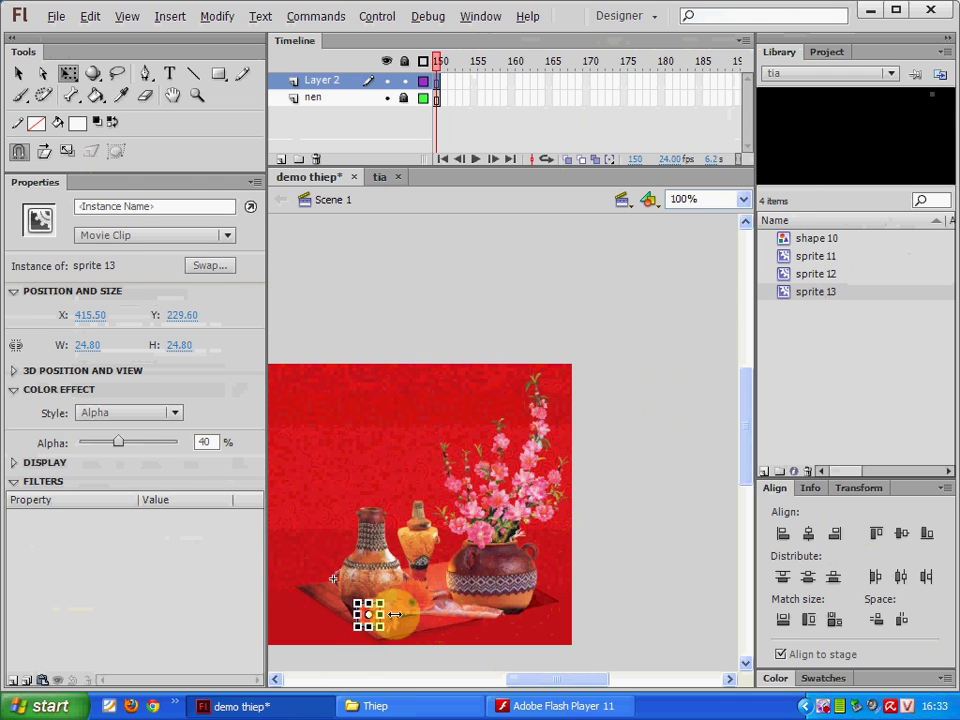
key("ctrl+Return")
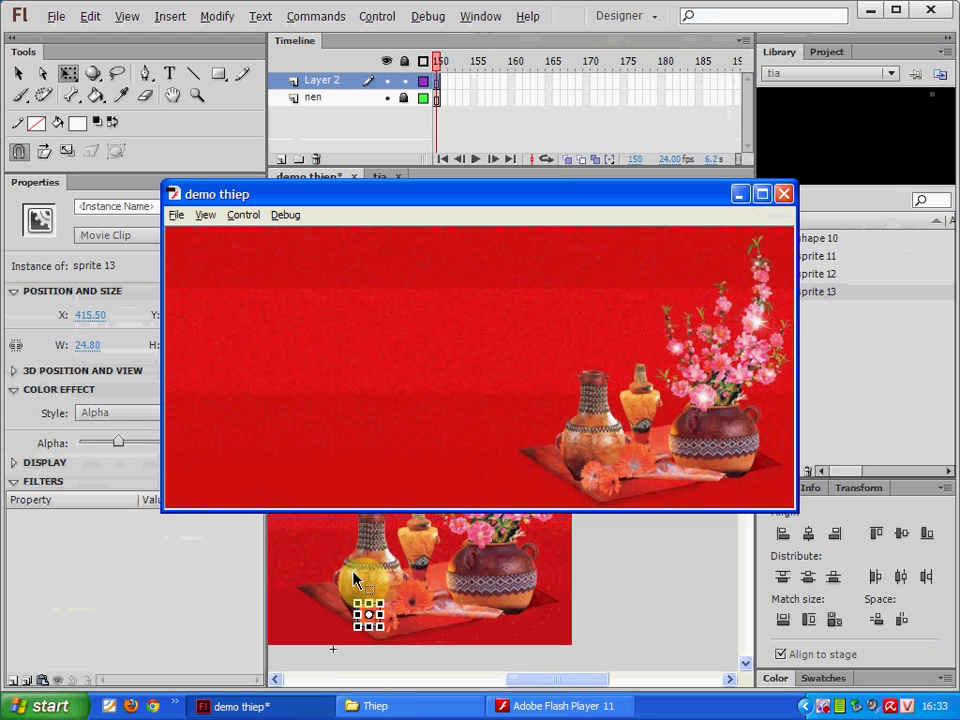
left_click(784, 193)
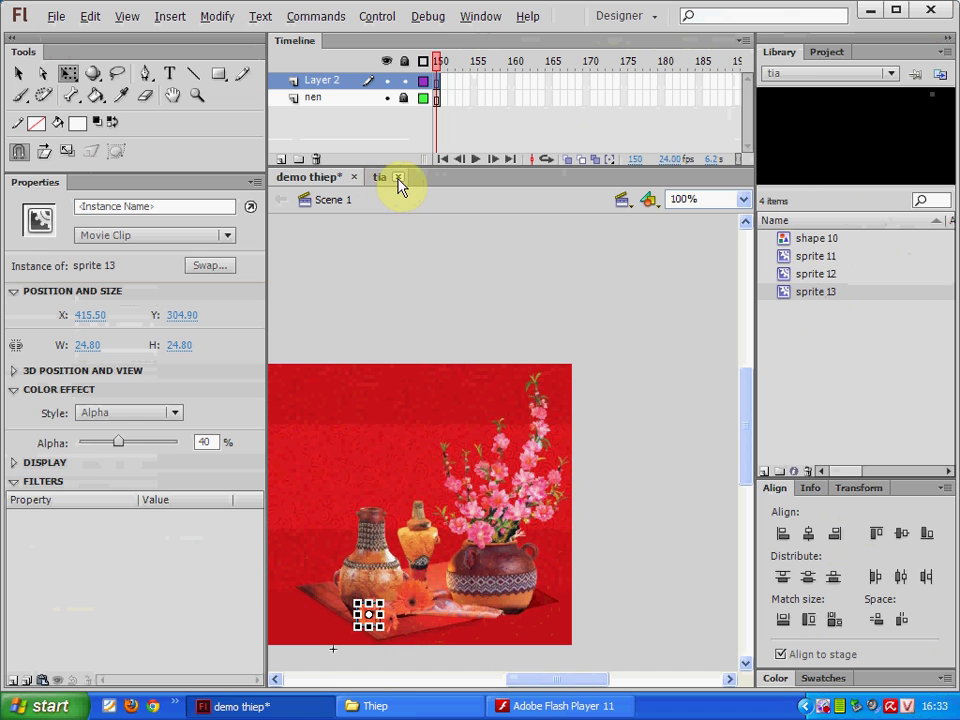
- Close the tia file and save the demo thiep document
left_click(397, 178)
left_click(429, 289)
key("ctrl+s")
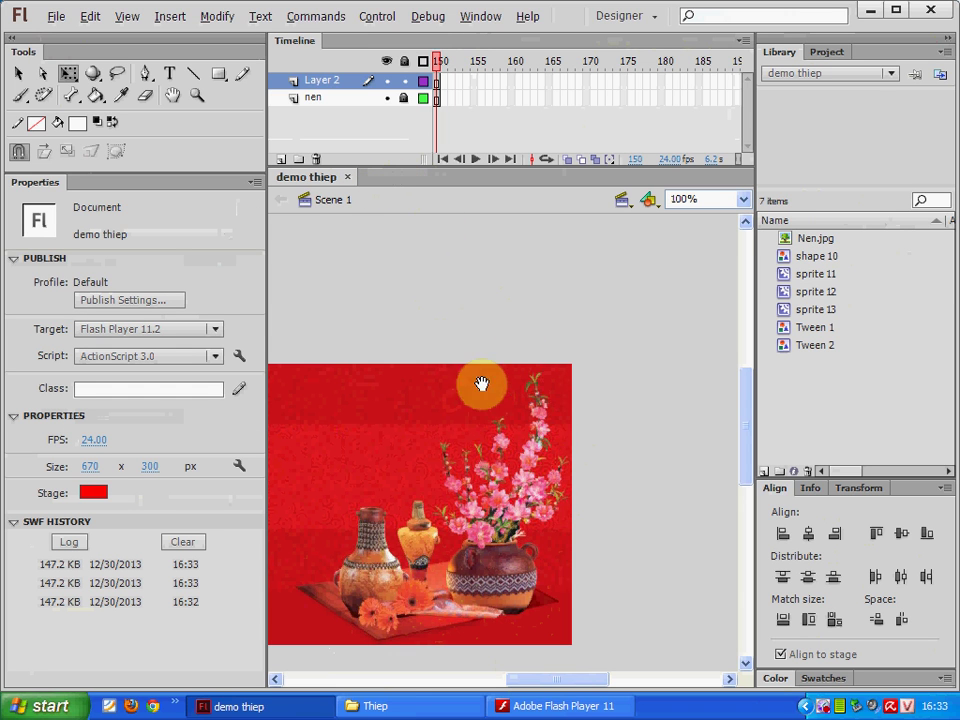
- Rename Layer 2 as tia and lock the layer
left_click_drag(403, 371, 693, 321)
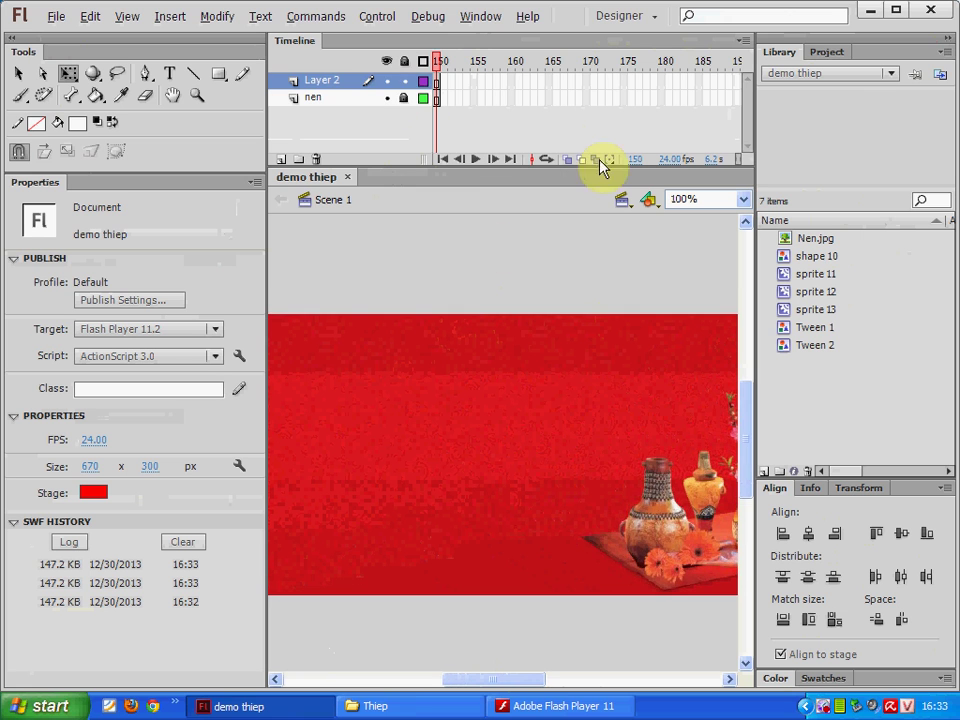
left_click(441, 160)
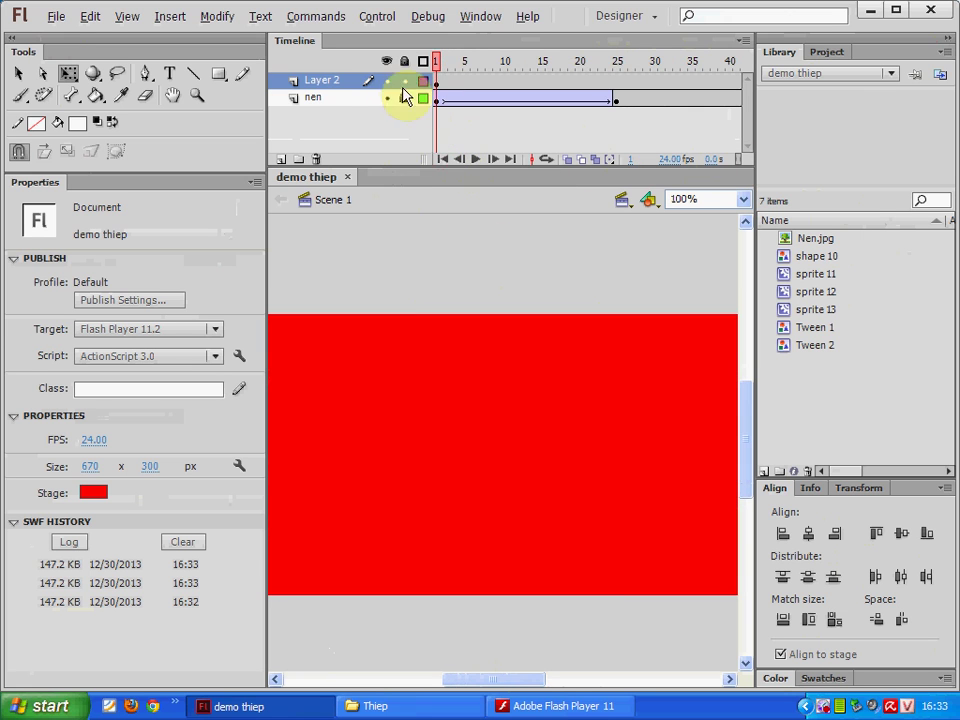
double_click(338, 80)
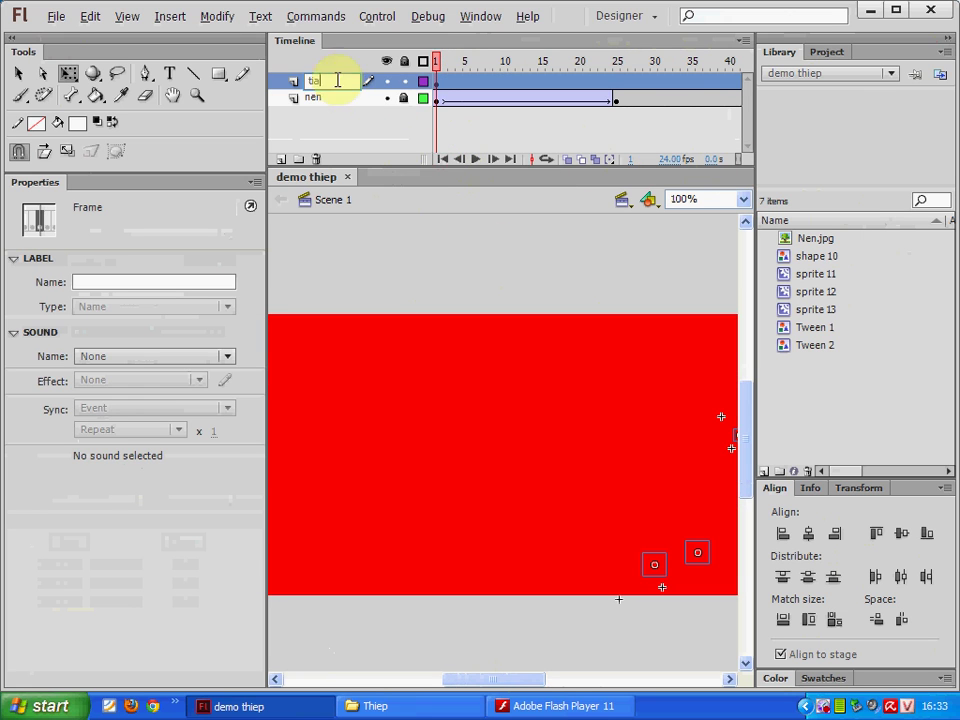
key("Return")
left_click(404, 80)
- Review the finished greeting card, close its player, and reopen thiep.swf from the Thiep folder to examine its text effects
left_click(536, 706)
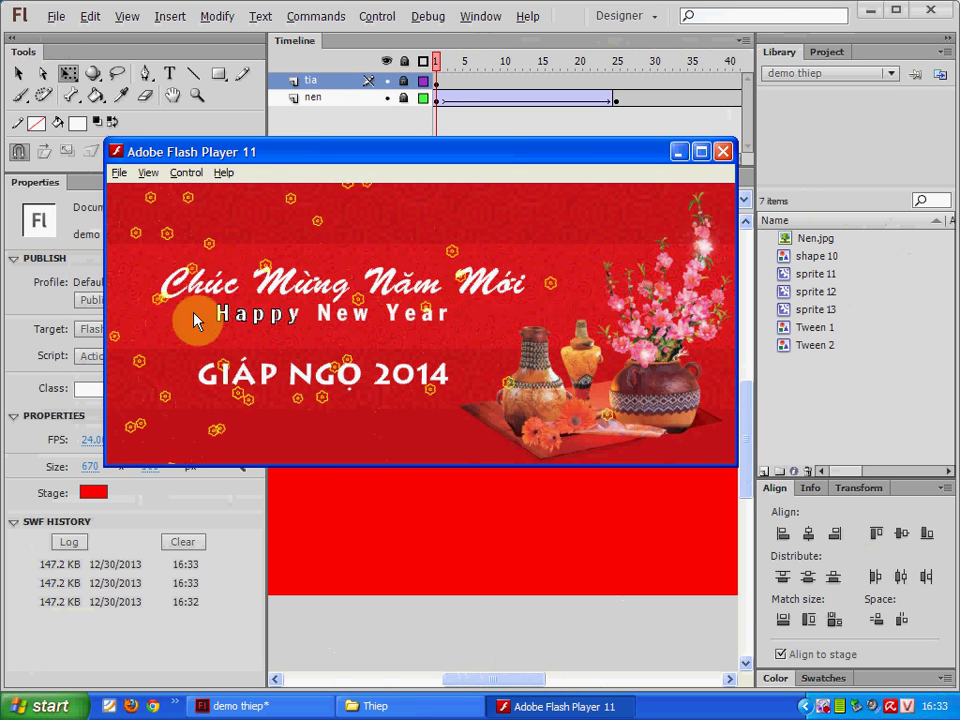
left_click(723, 151)
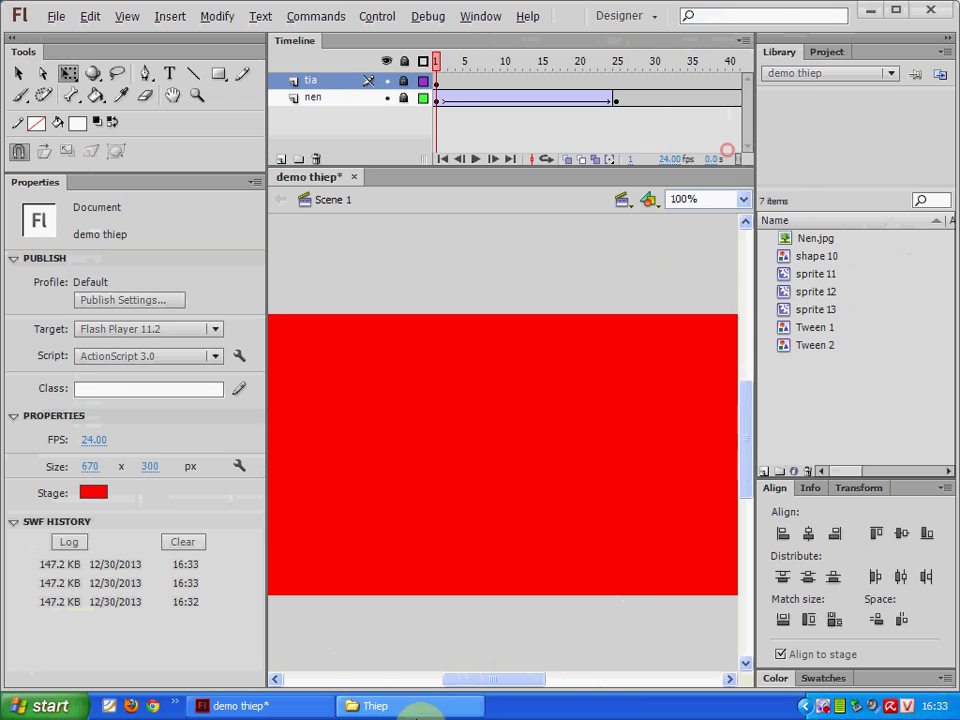
left_click(400, 706)
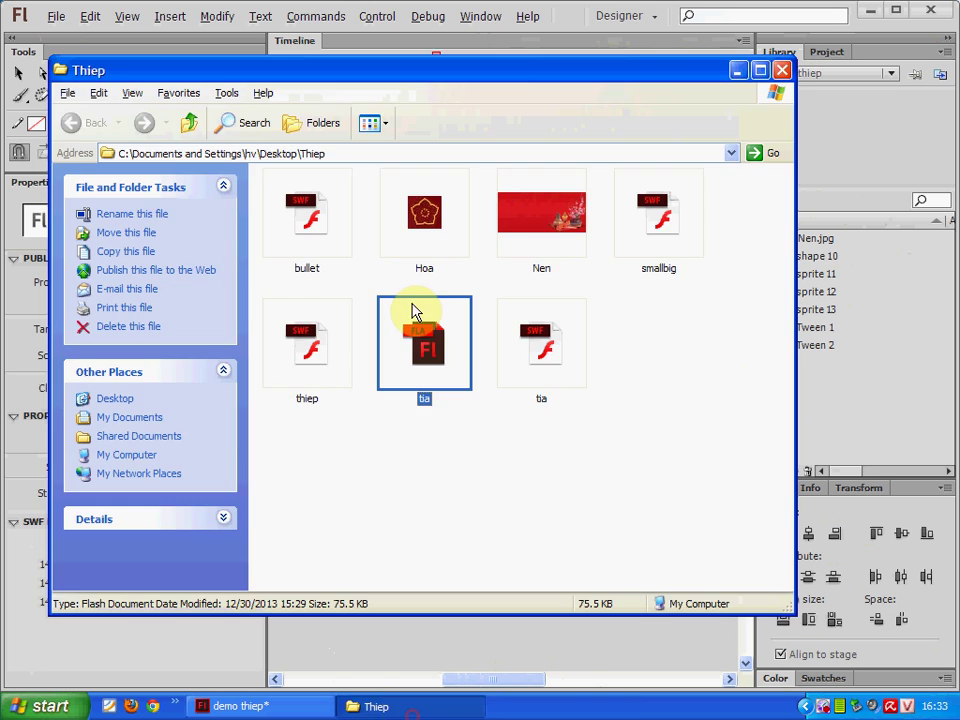
double_click(320, 344)
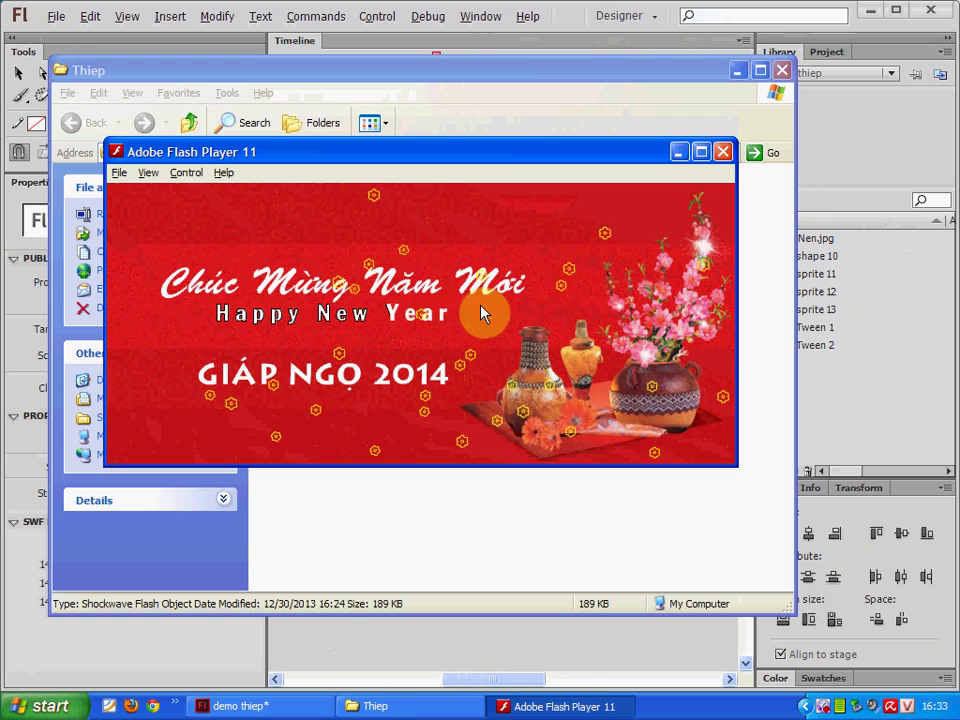
- Launch FlaX from the desktop and move its window clear of the desktop icons
key("super+d")
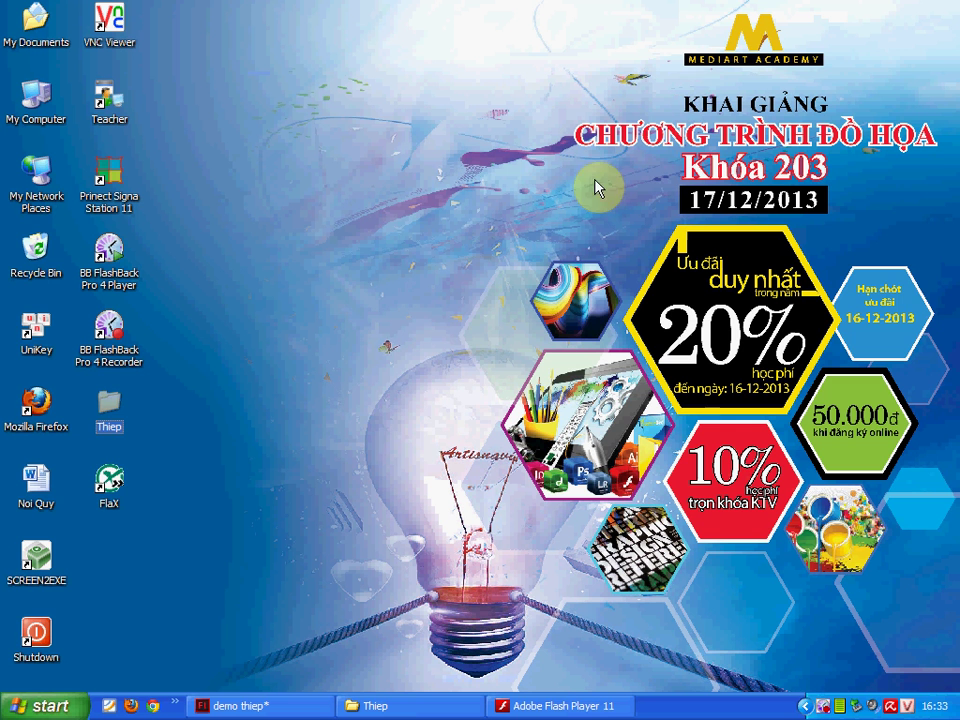
right_click(350, 297)
left_click(386, 322)
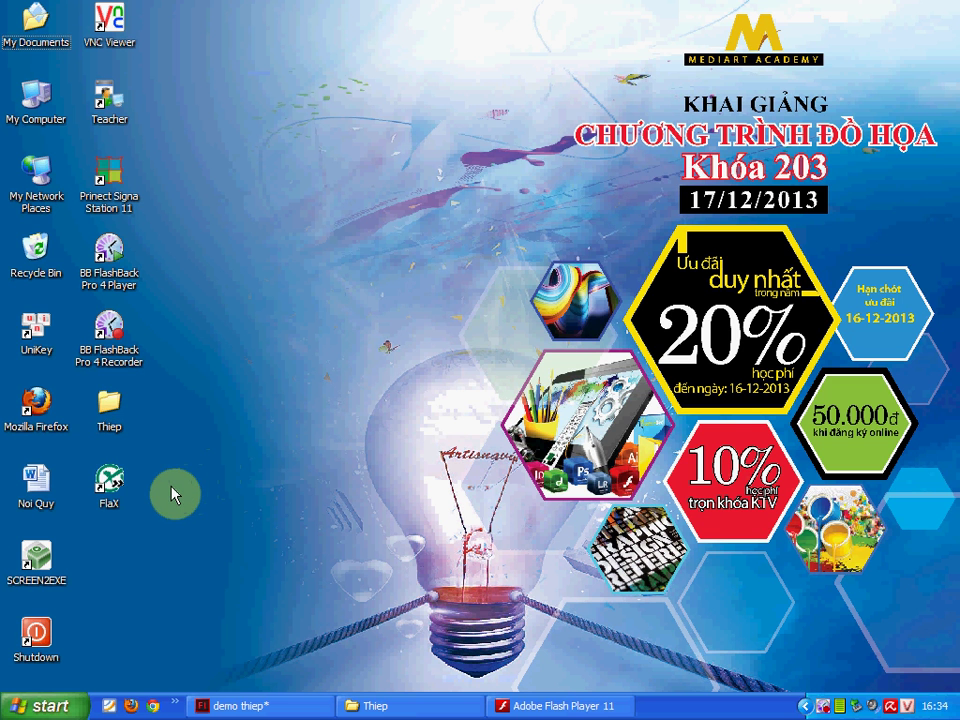
left_click(113, 503)
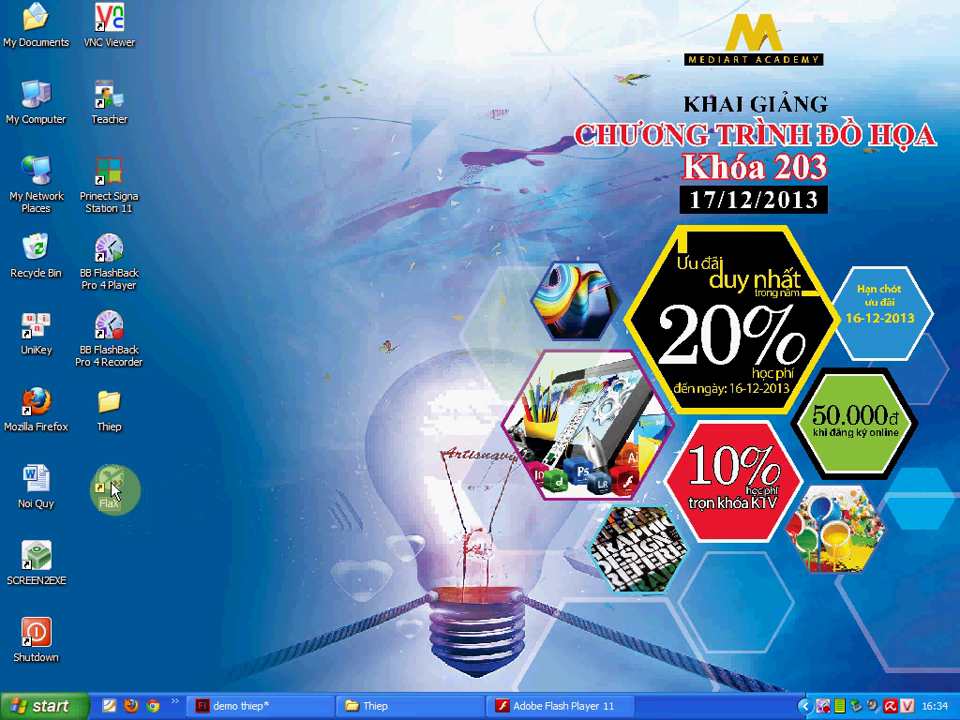
double_click(113, 490)
left_click_drag(446, 167, 567, 177)
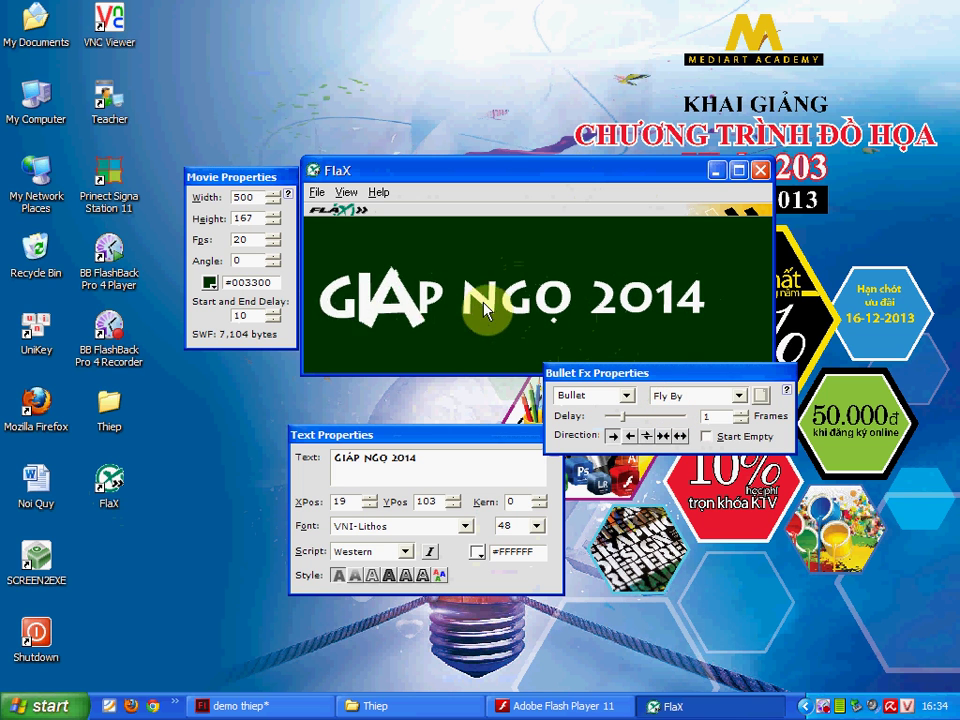
- Examine the finished card's animated text and the Vietnamese keyboard's encoding options, returning to FlaX
left_click(240, 712)
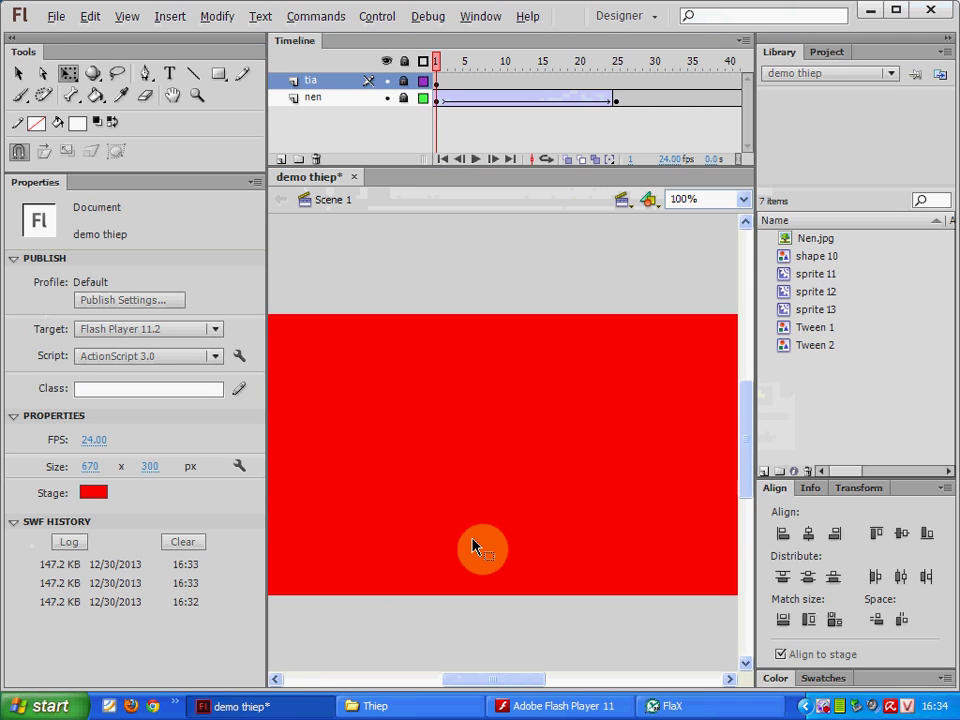
left_click(551, 714)
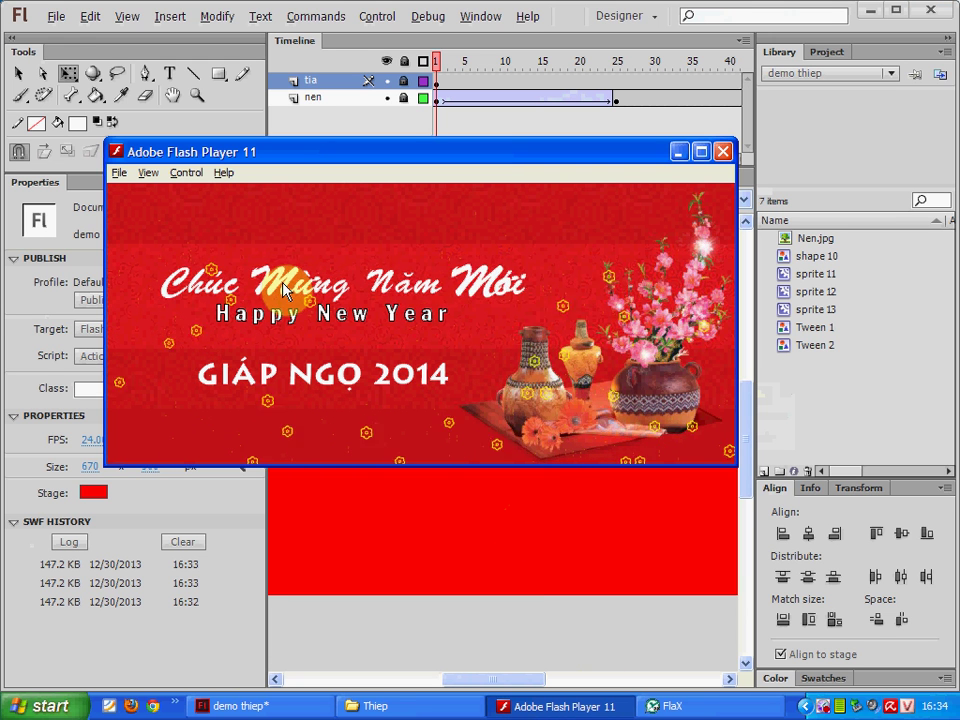
left_click(910, 710)
right_click(910, 710)
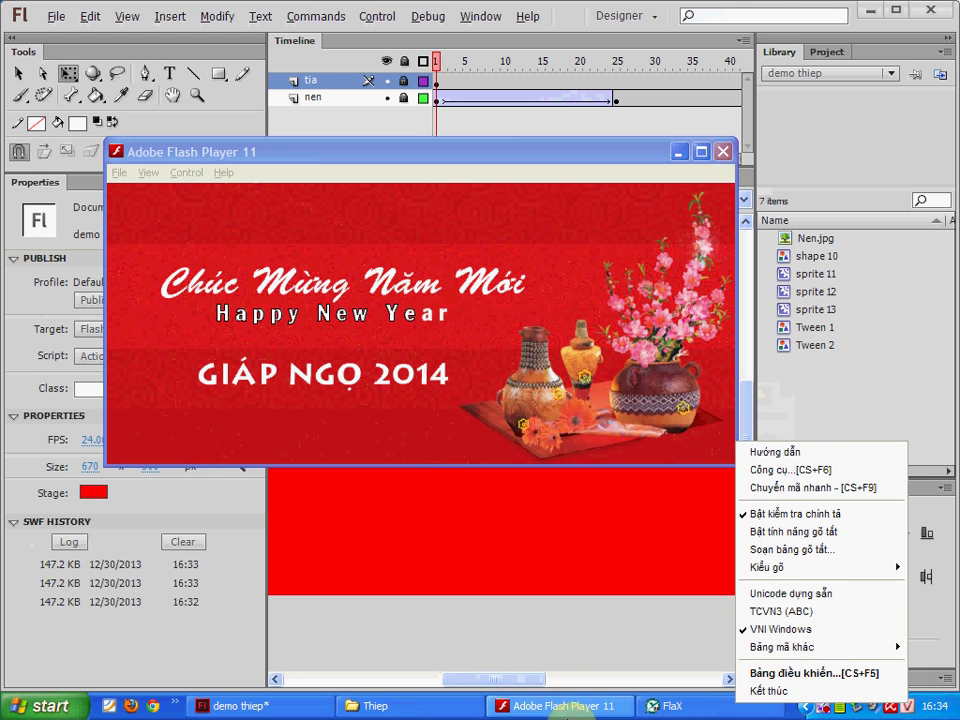
left_click(670, 705)
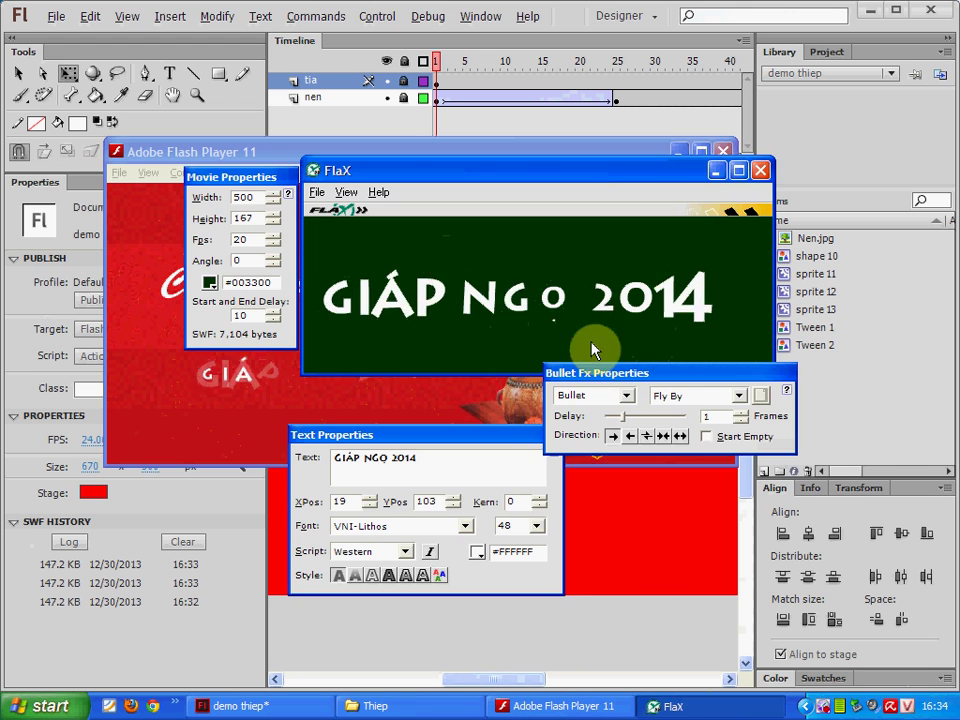
- Play bullet.swf from the Thiep folder to examine its text effect, and close the player
left_click(376, 706)
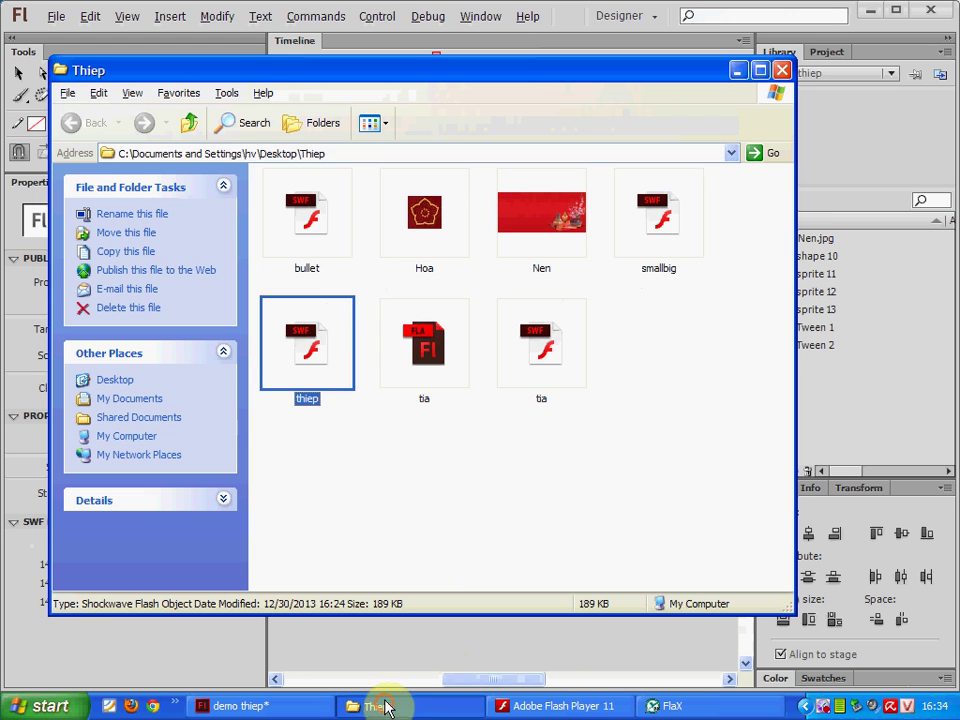
left_click(290, 258)
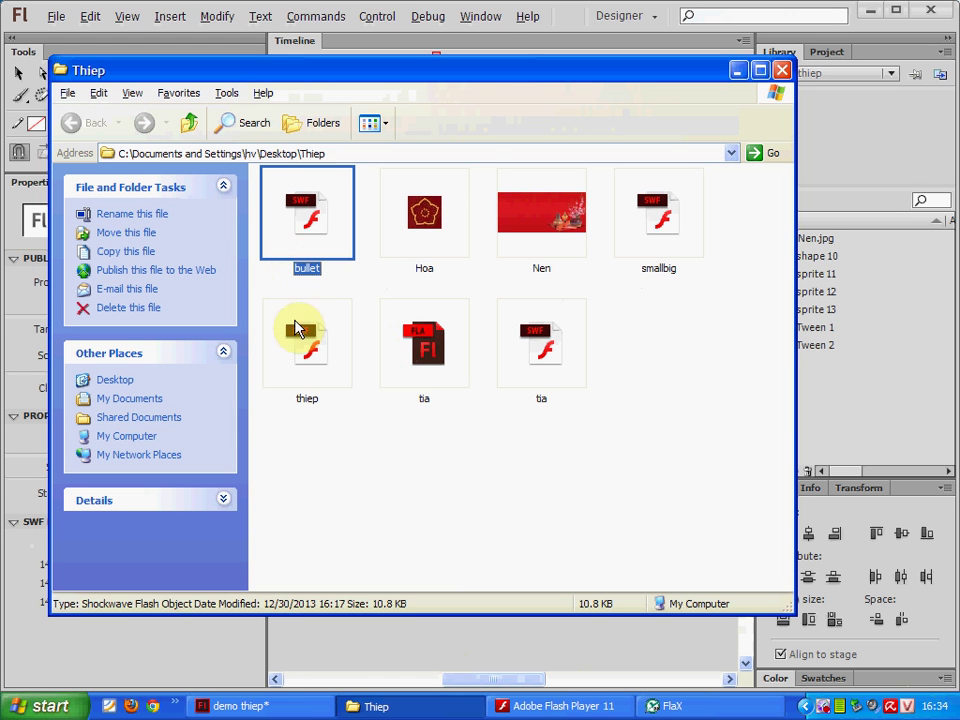
double_click(313, 214)
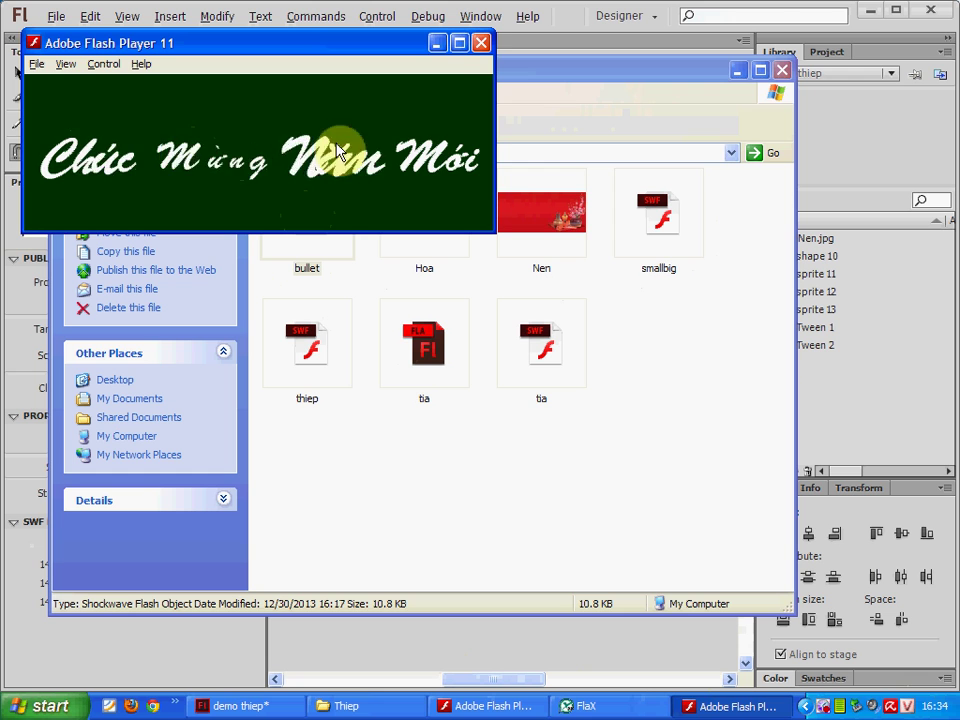
left_click(481, 42)
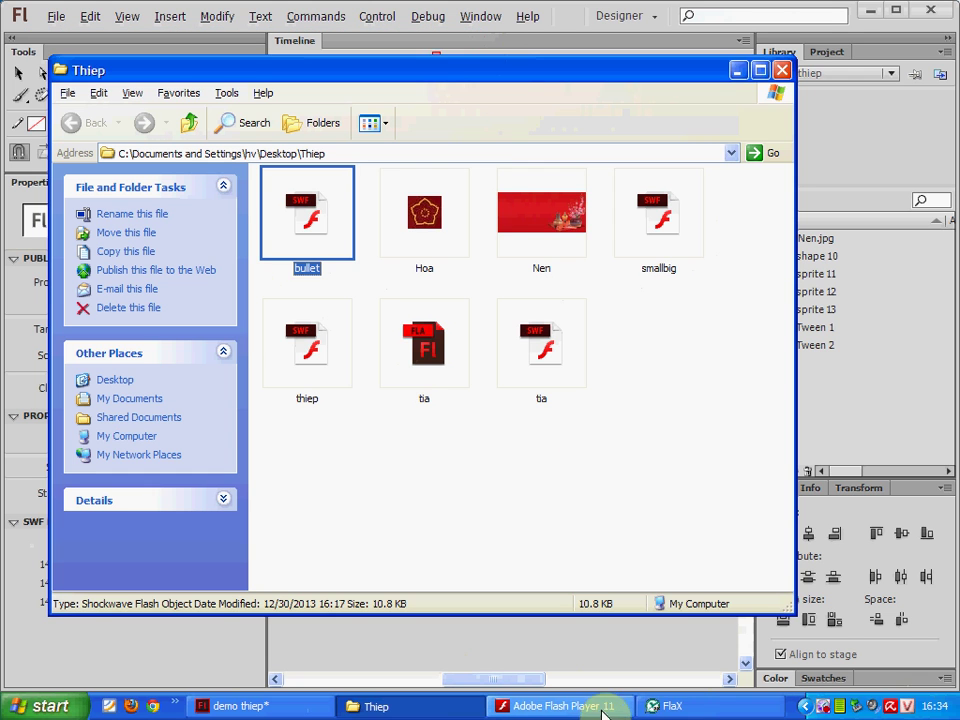
- In FlaX, replace the sample text GIÁP NGỌ 2014 with the greeting CHÚC MỪNG NĂM MỚI
left_click(665, 706)
left_click(445, 461)
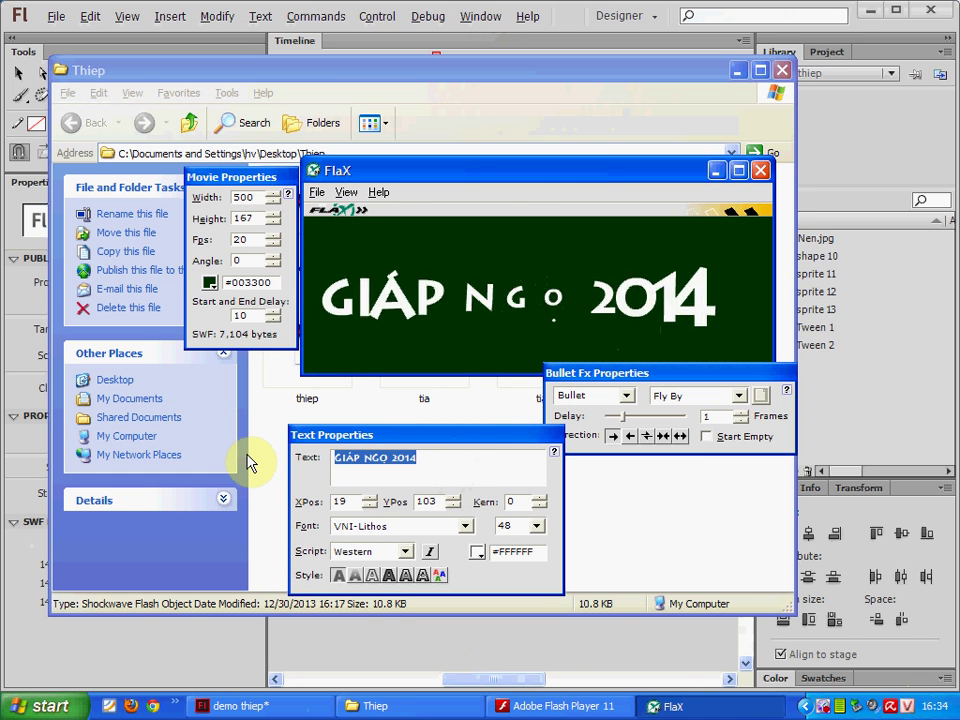
type("CH")
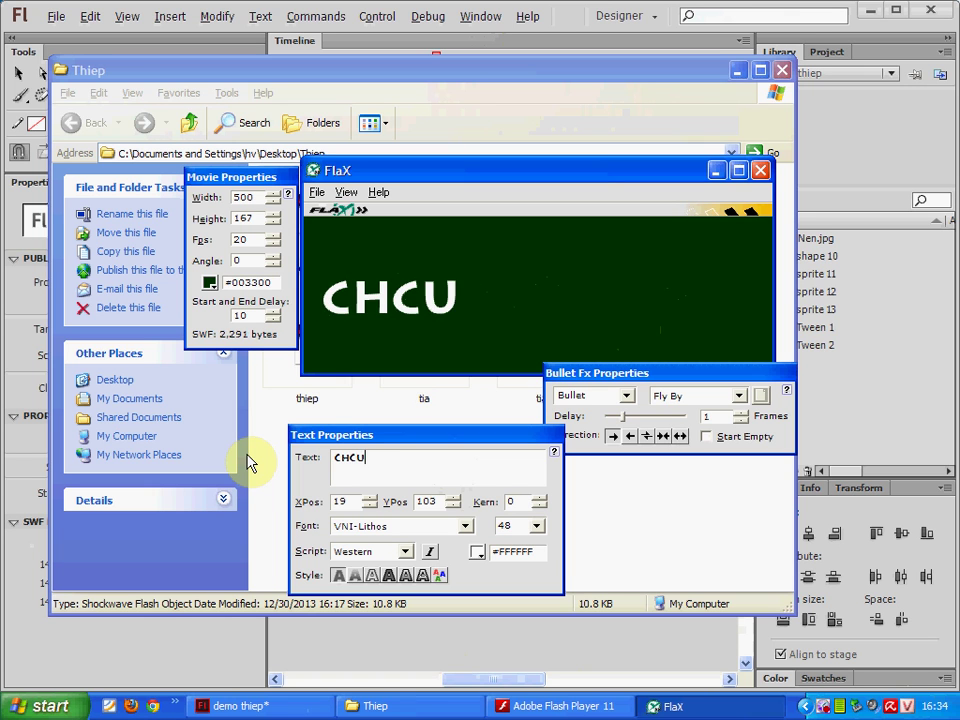
key("BackSpace")
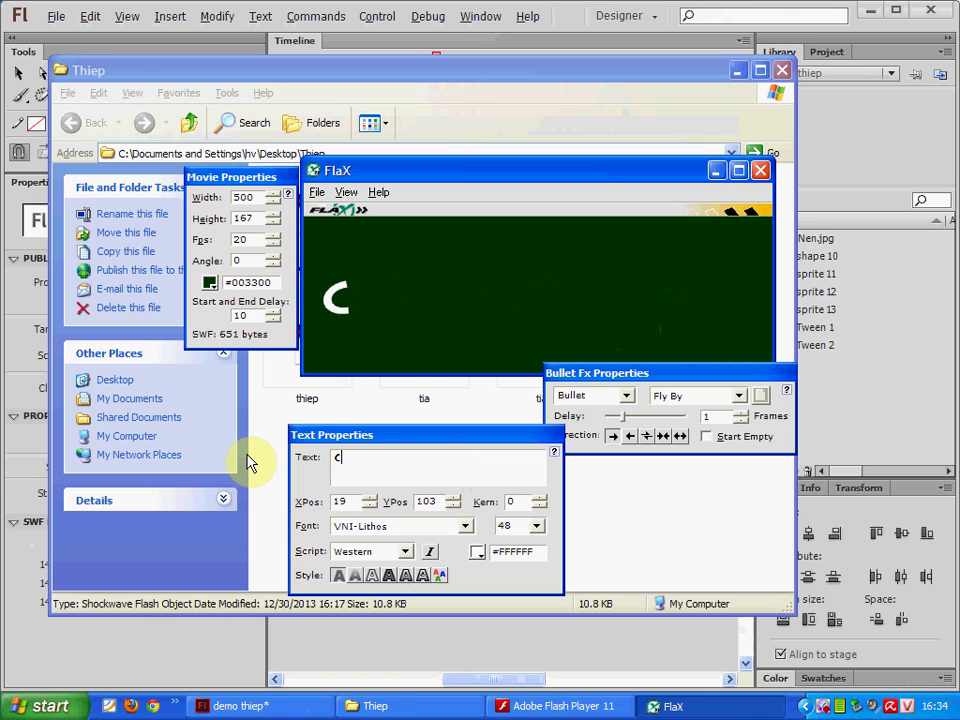
type("HU")
type("C ")
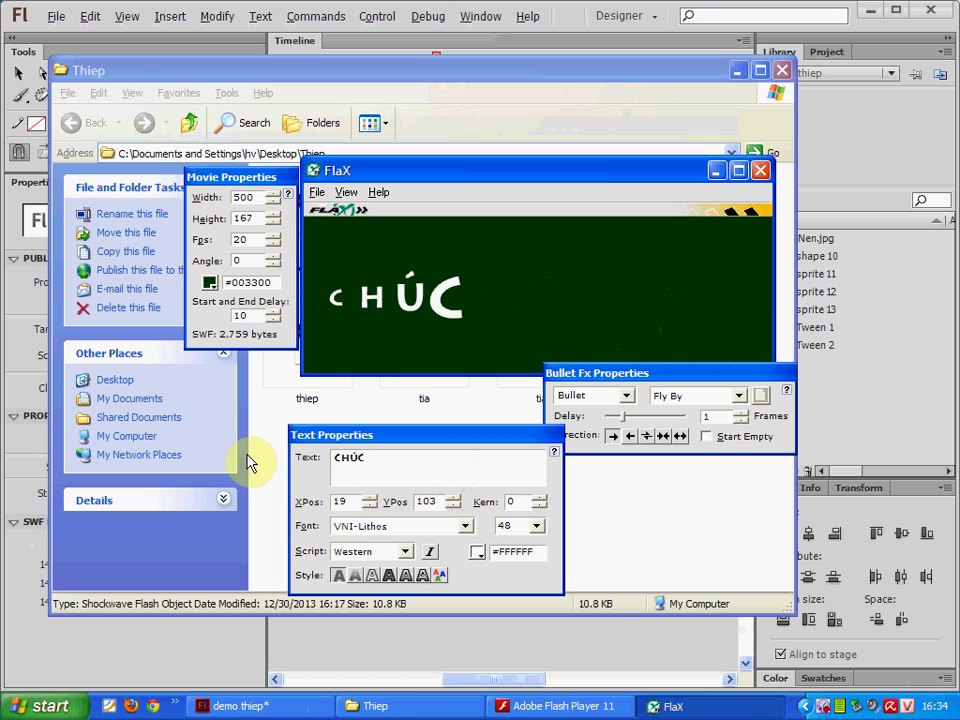
type("MU")
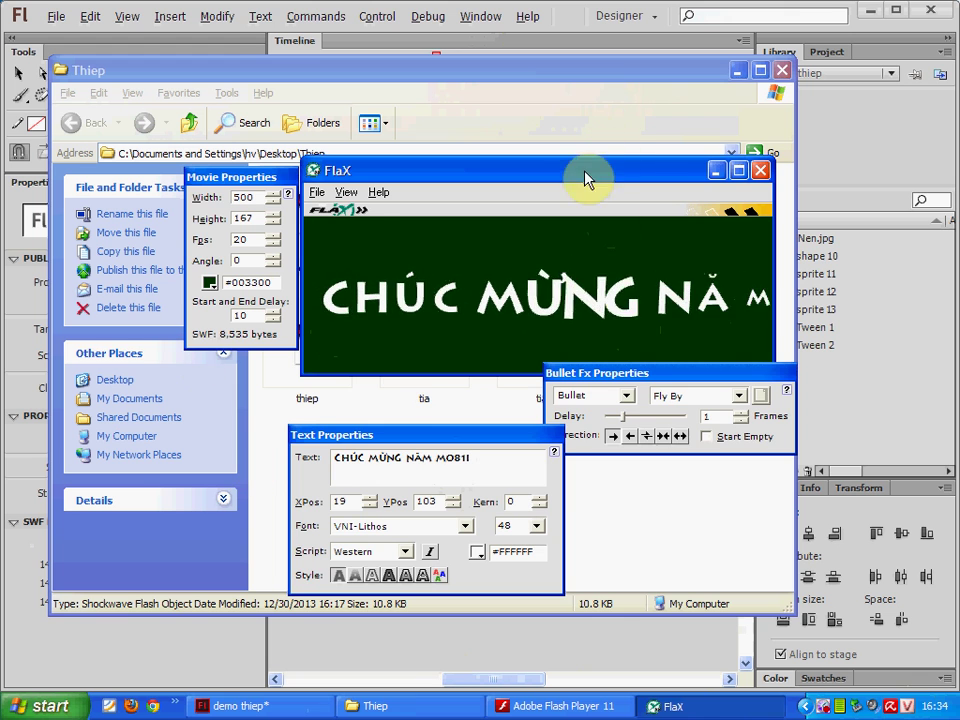
- Set the font size to 30, correct the greeting's last word to MỚI, and dismiss the backup reminder
left_click_drag(580, 181, 580, 186)
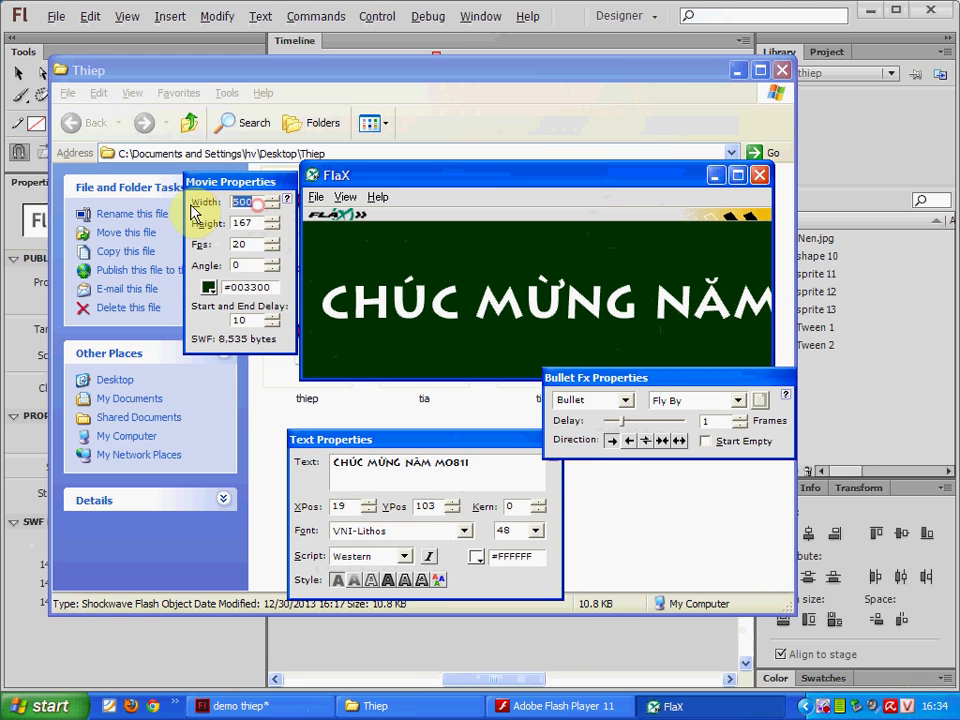
left_click(514, 530)
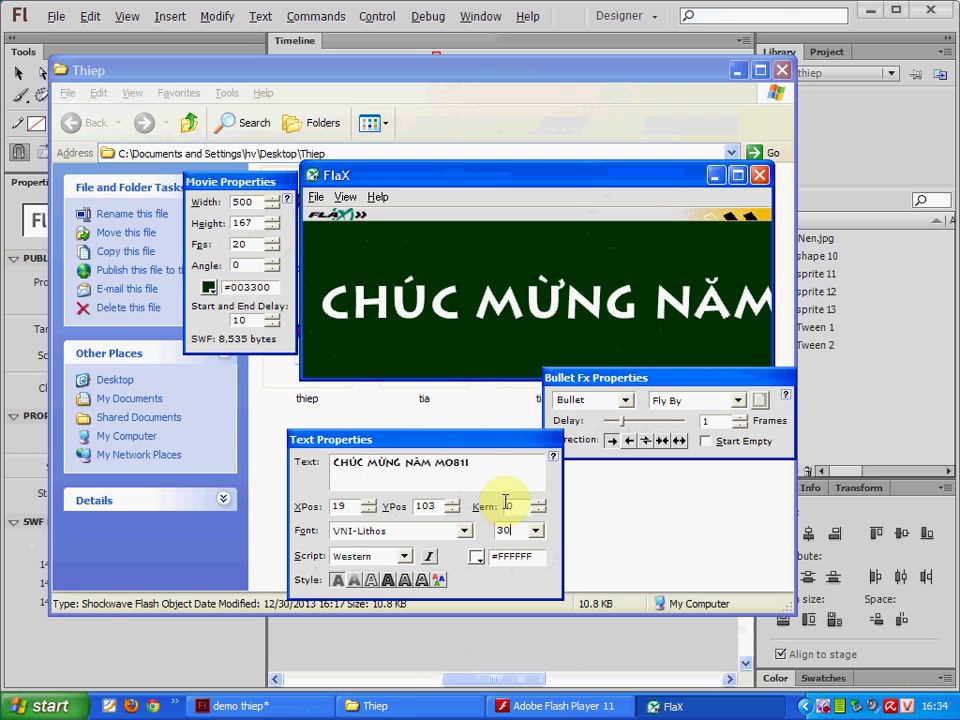
left_click(415, 531)
left_click(405, 535)
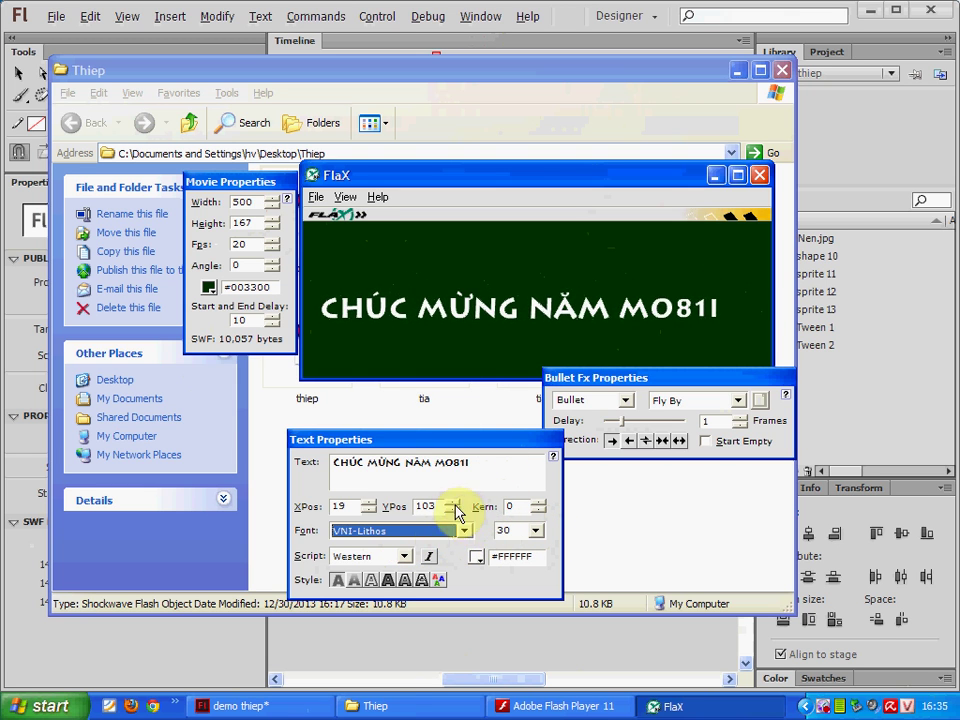
left_click_drag(478, 461, 447, 463)
key("BackSpace")
type("Ơ")
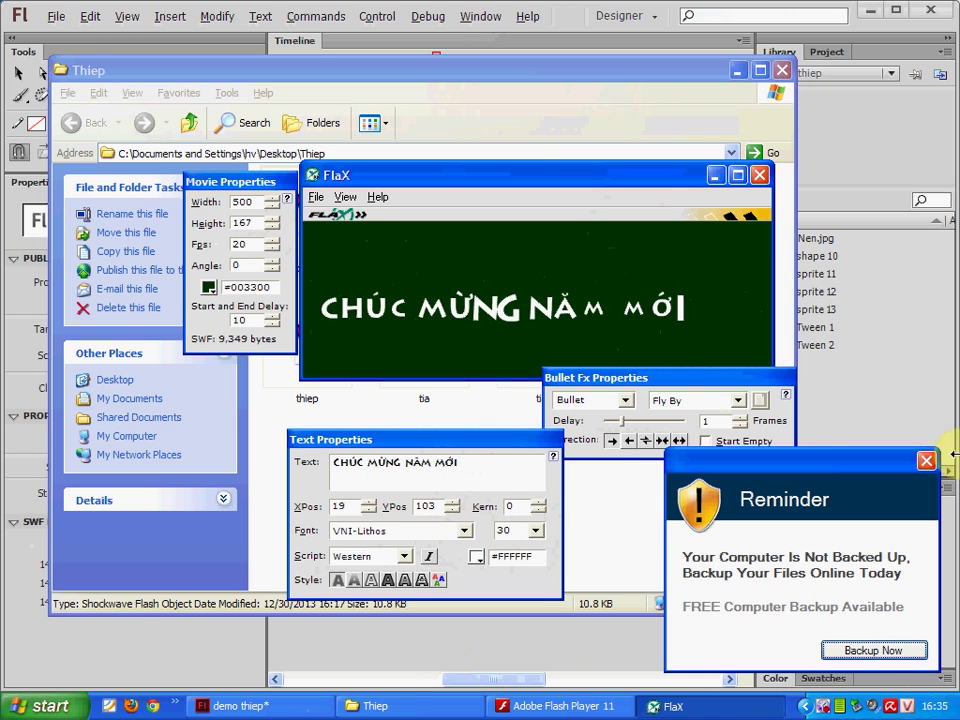
left_click(928, 458)
- Change the greeting's font to VNI-Brush and its size to 40
left_click(464, 530)
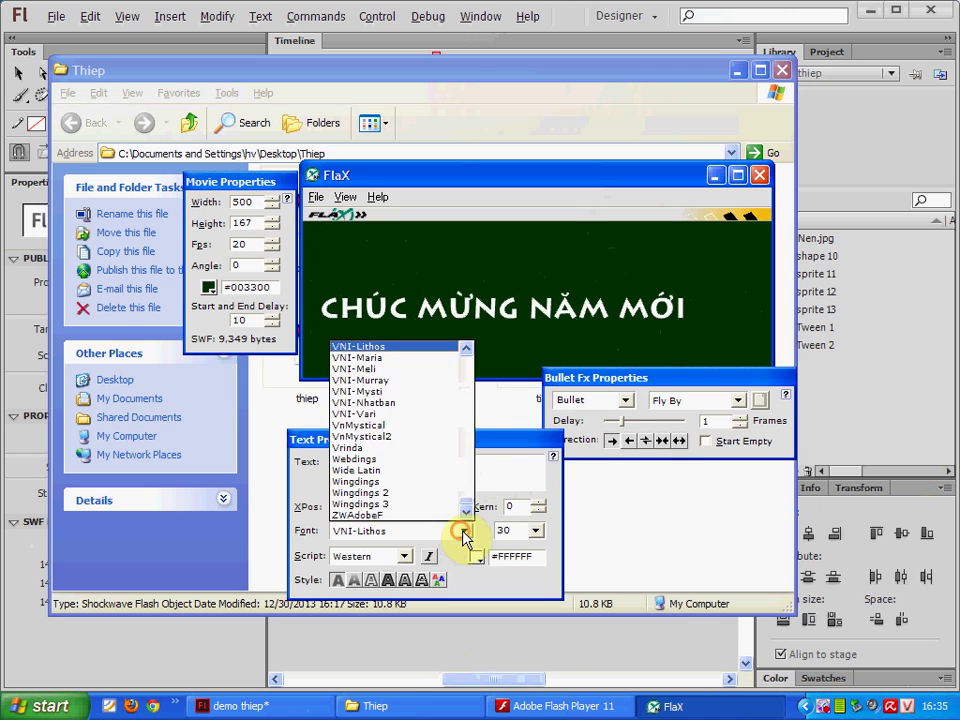
scroll(467, 350, "up", 5)
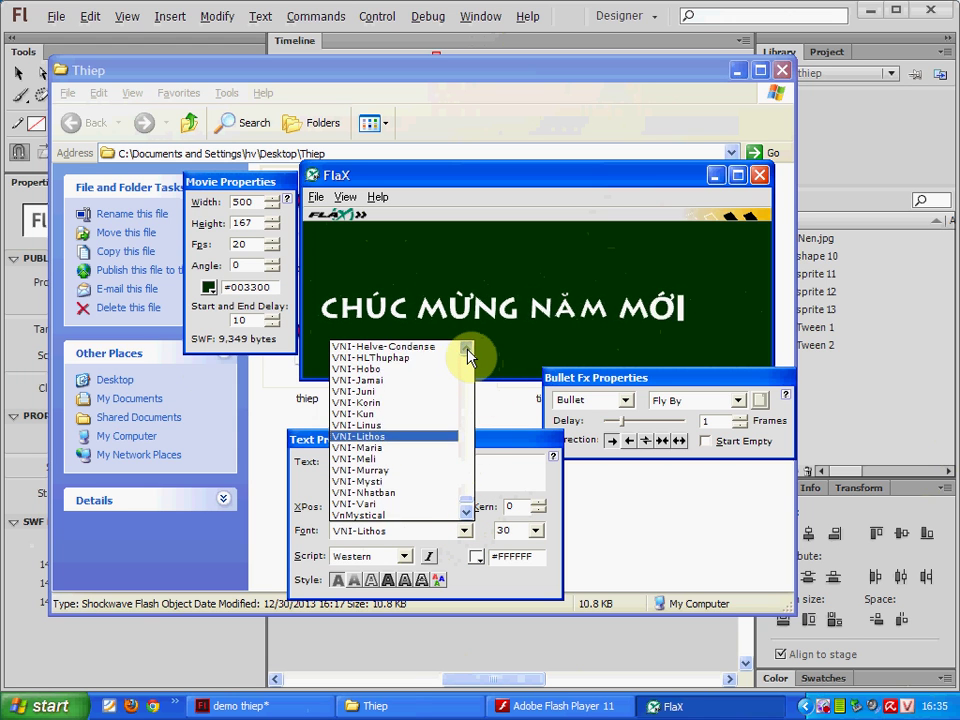
left_click(467, 349)
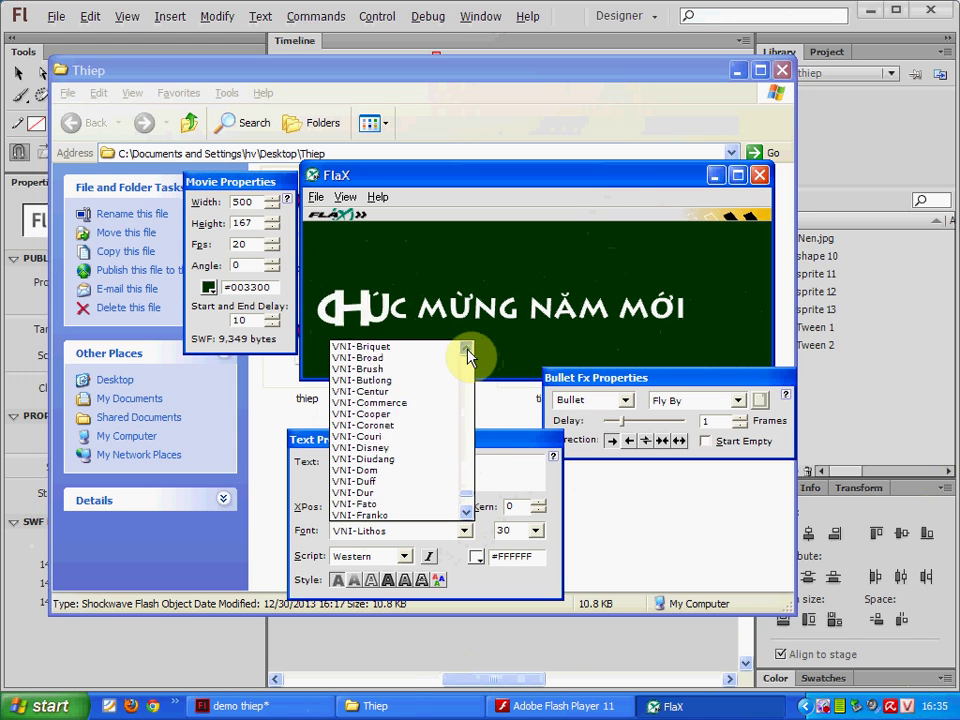
left_click(382, 425)
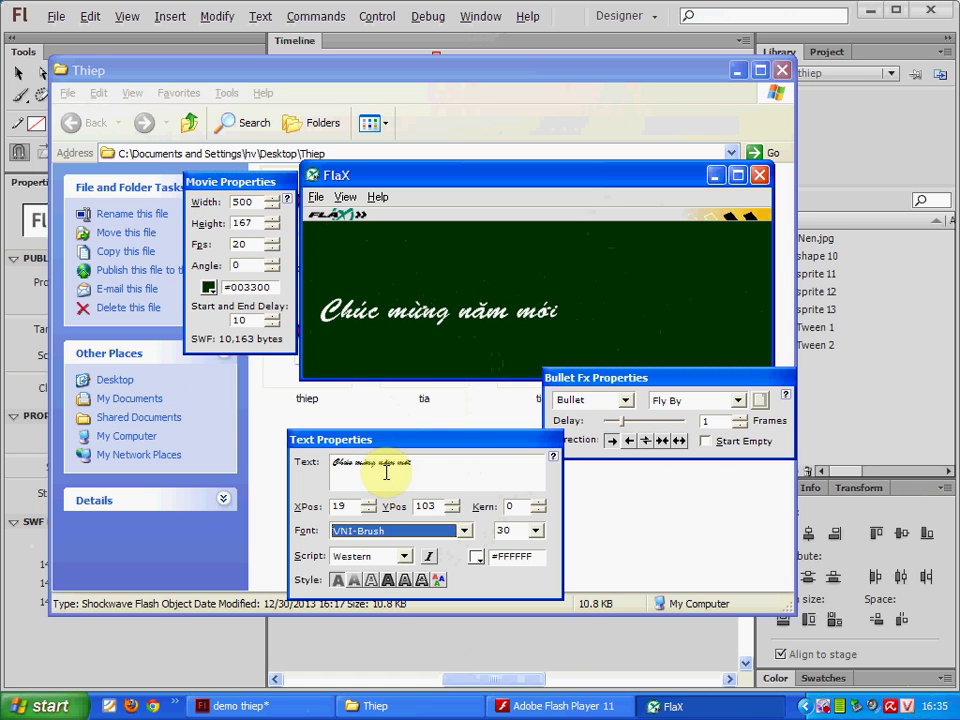
double_click(519, 531)
type("40")
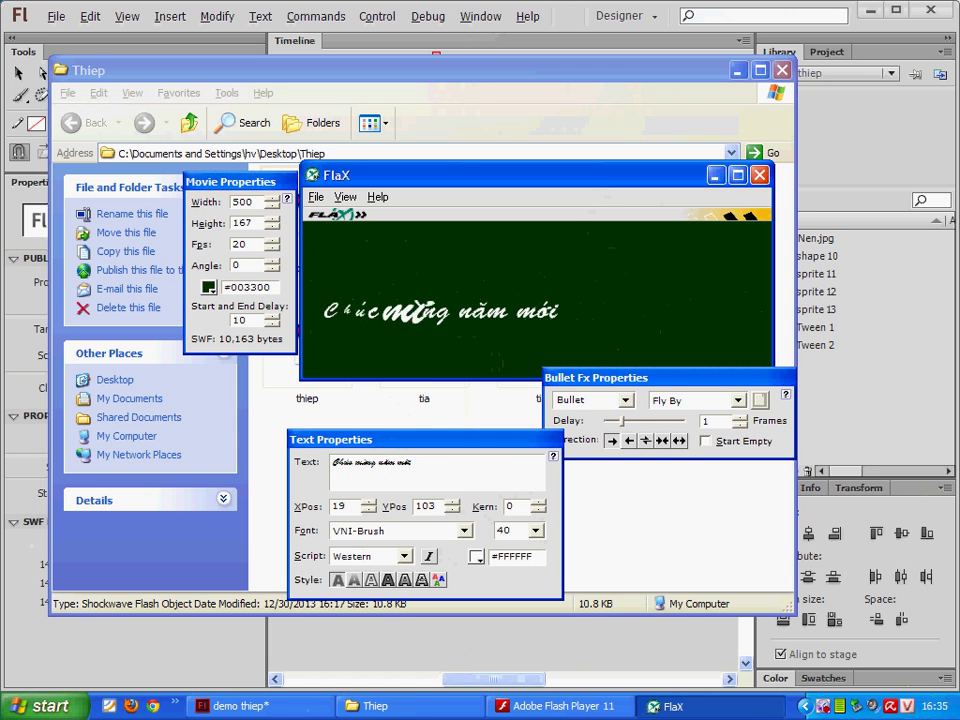
- Try out alternative text styles on the greeting in FlaX
left_click(517, 507)
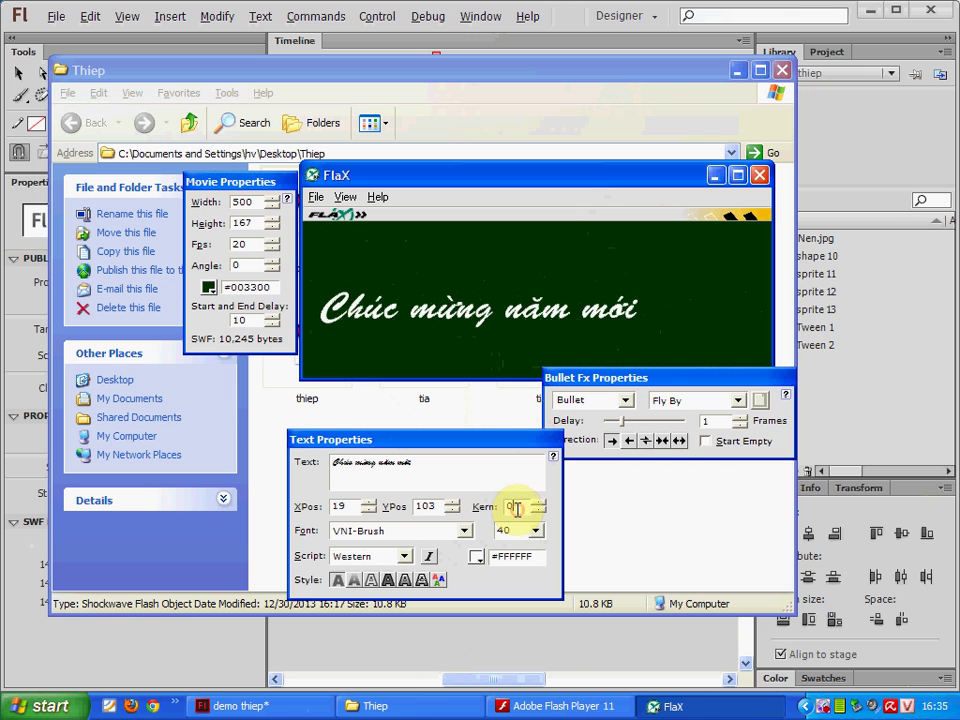
left_click(421, 580)
left_click(404, 580)
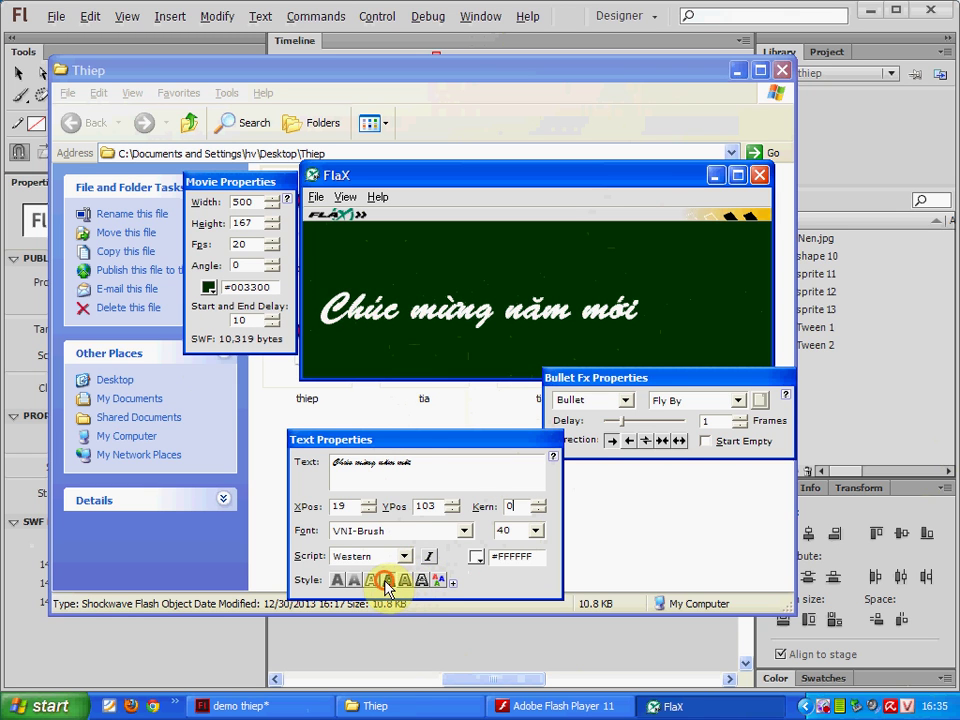
left_click(404, 580)
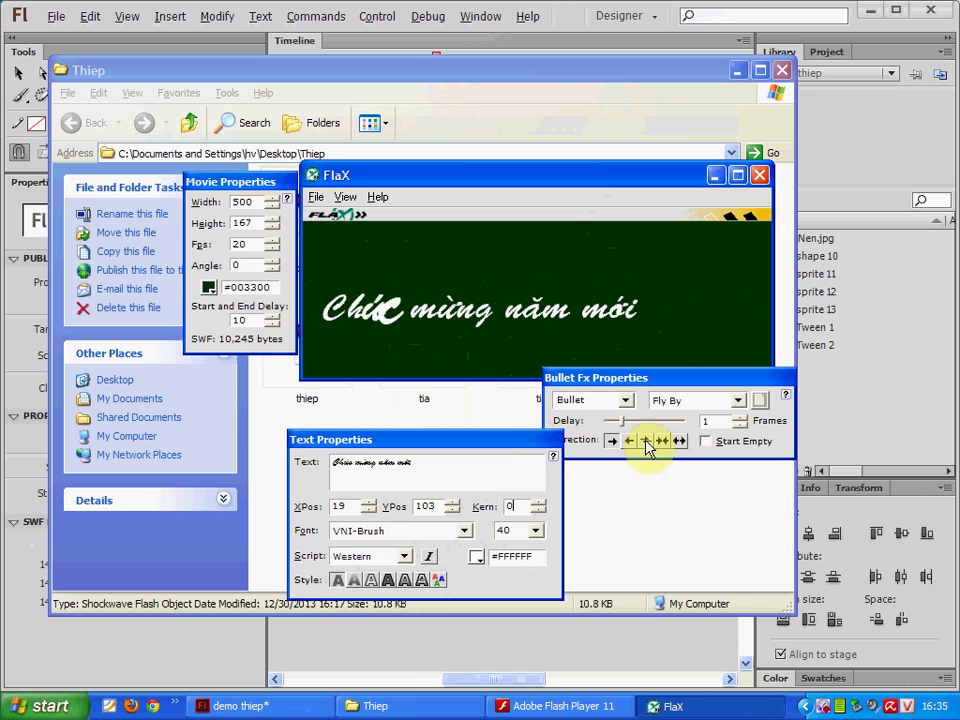
- Preview the Circle Radar, Gravity and Kerning effects on the greeting, and switch back to the Bullet effect
left_click(626, 401)
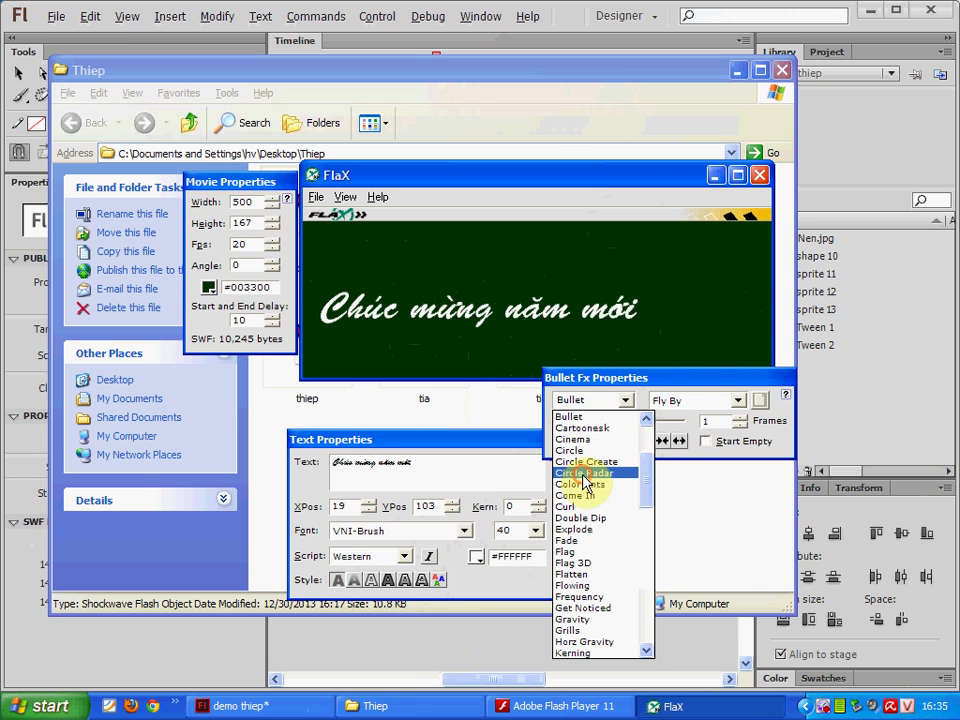
left_click(584, 473)
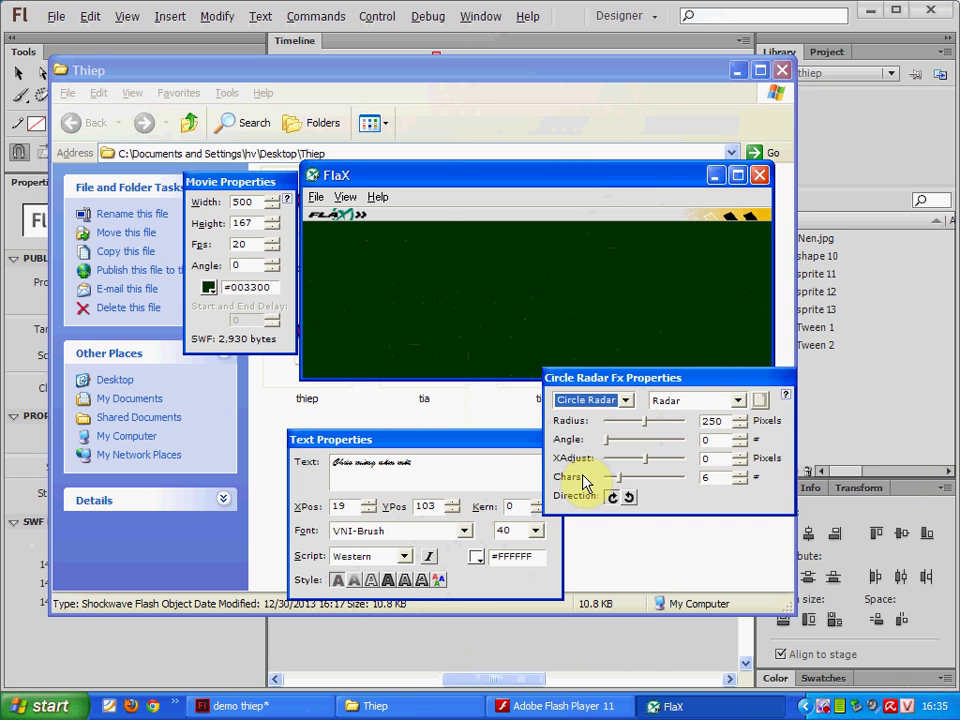
left_click(626, 401)
left_click(590, 561)
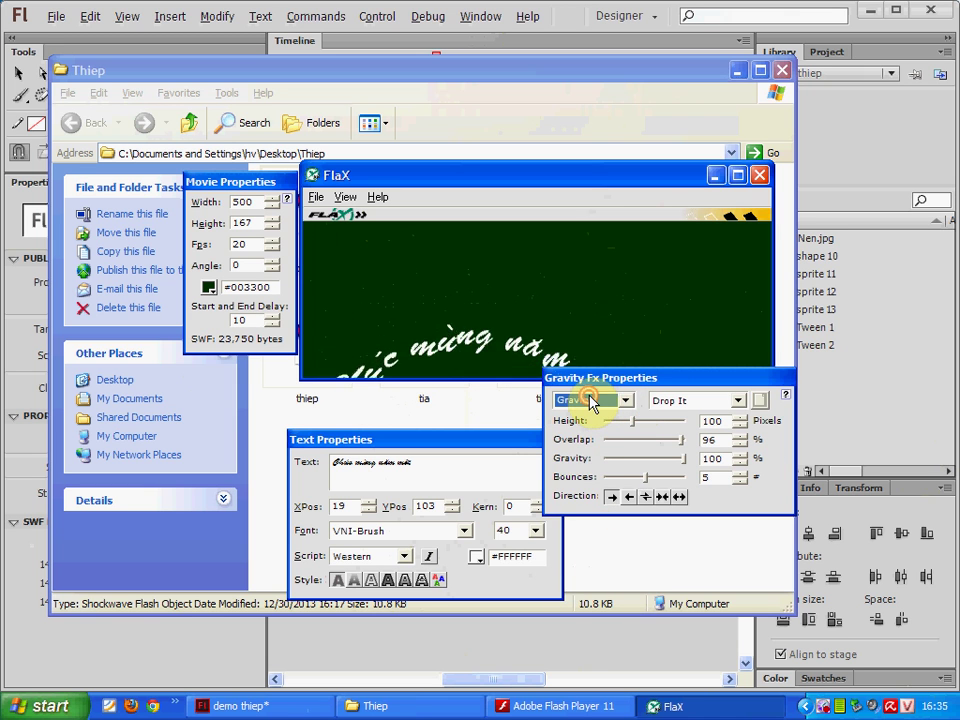
key("Down")
key("Down")
key("Down")
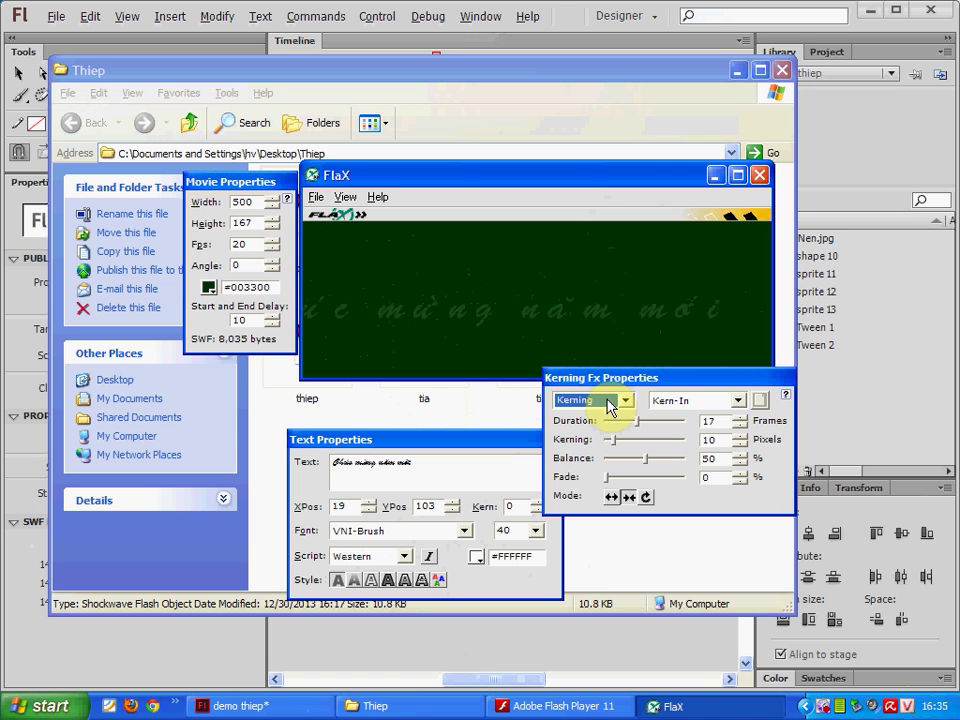
left_click(611, 401)
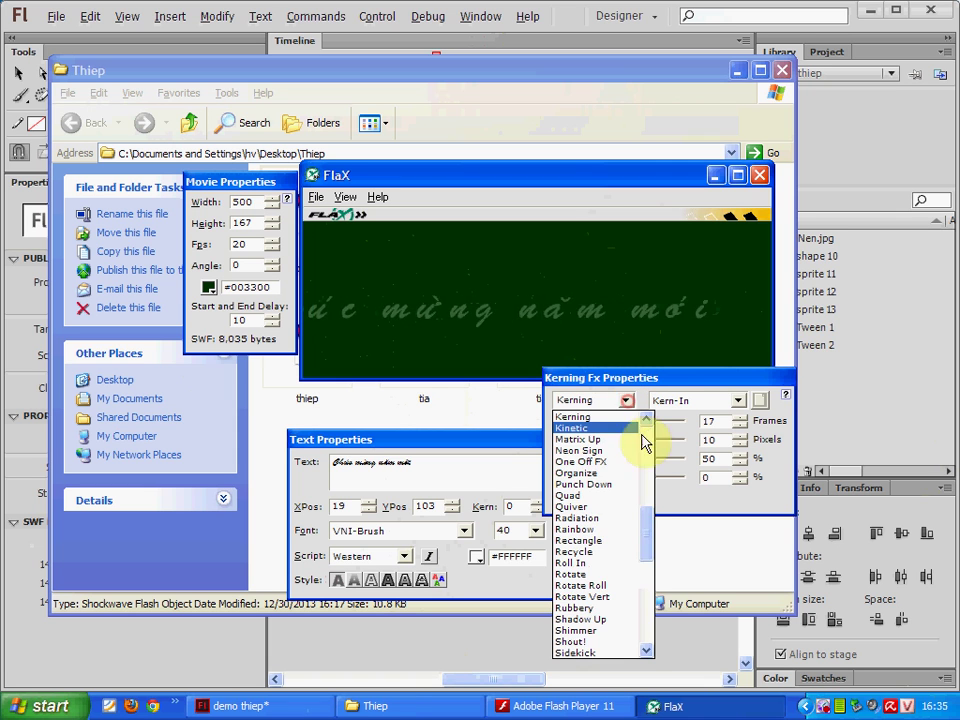
scroll(645, 443, "up", 10)
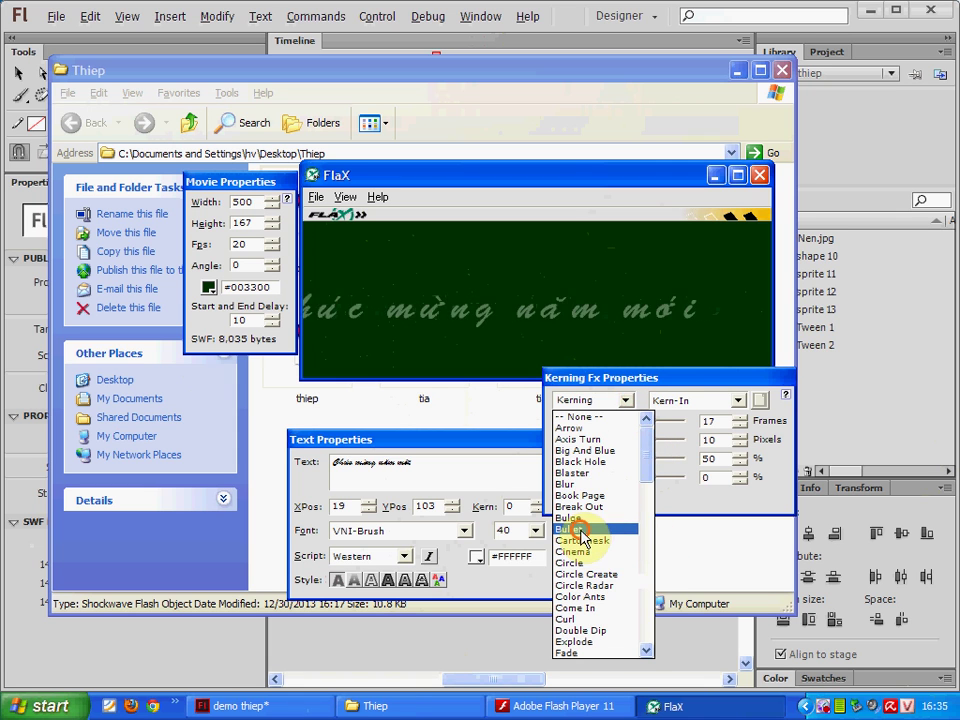
left_click(580, 531)
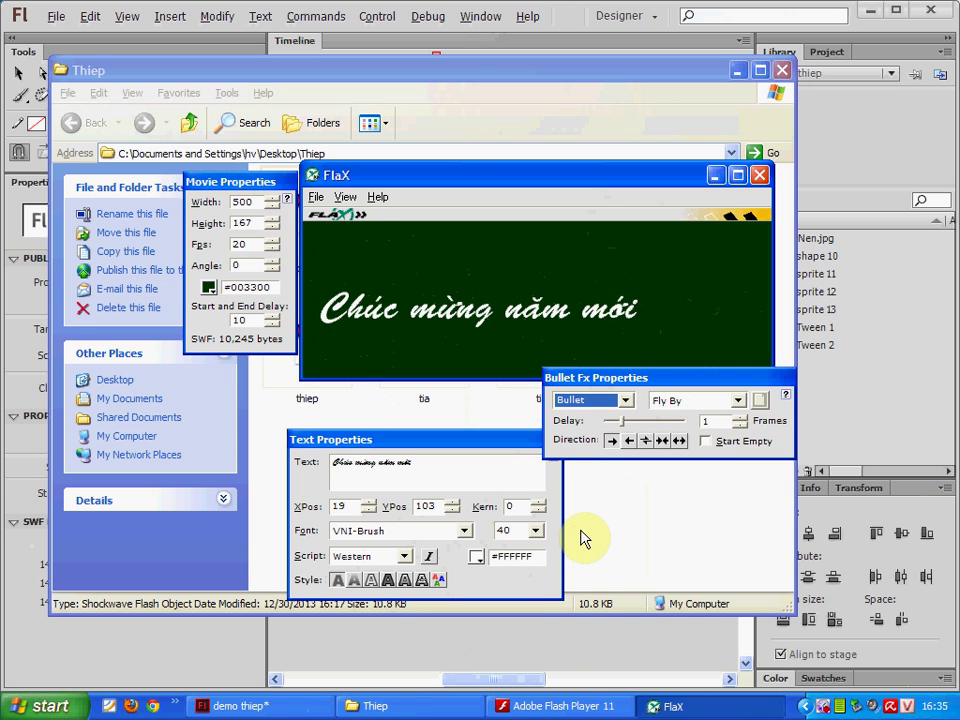
- Export the greeting animation as a looping SWF named bullet01 in the Thiep folder
left_click(316, 198)
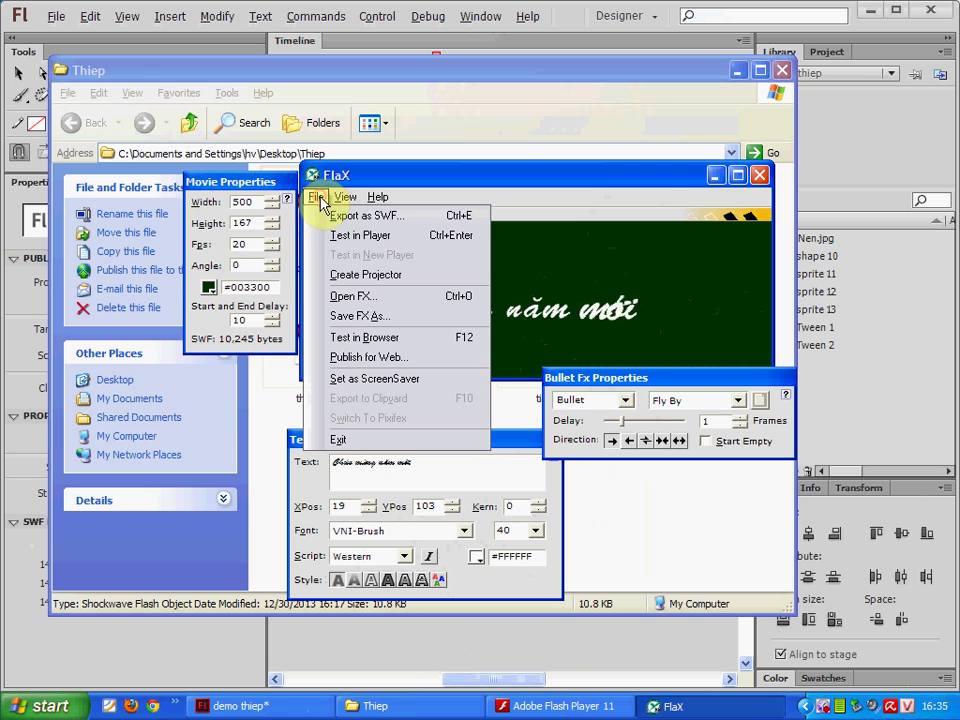
left_click(374, 220)
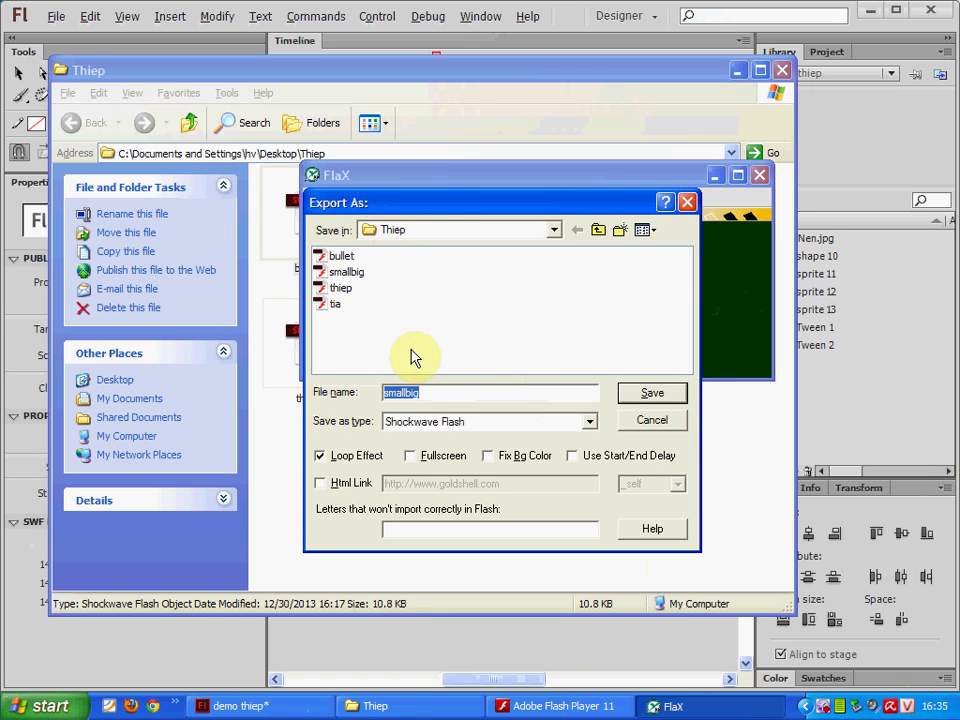
left_click(339, 256)
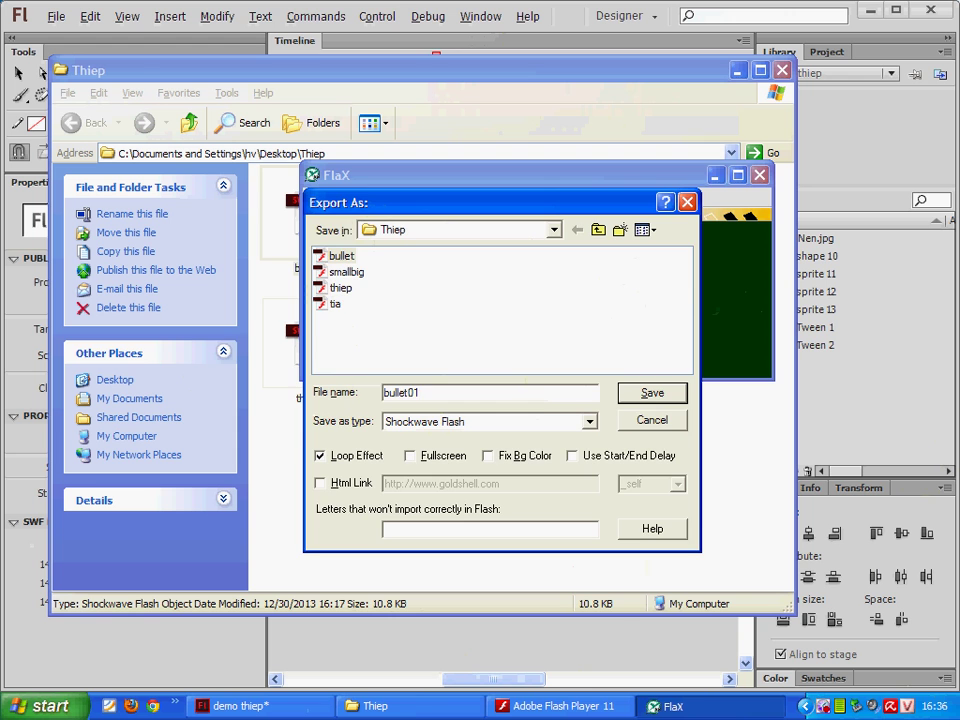
key("Return")
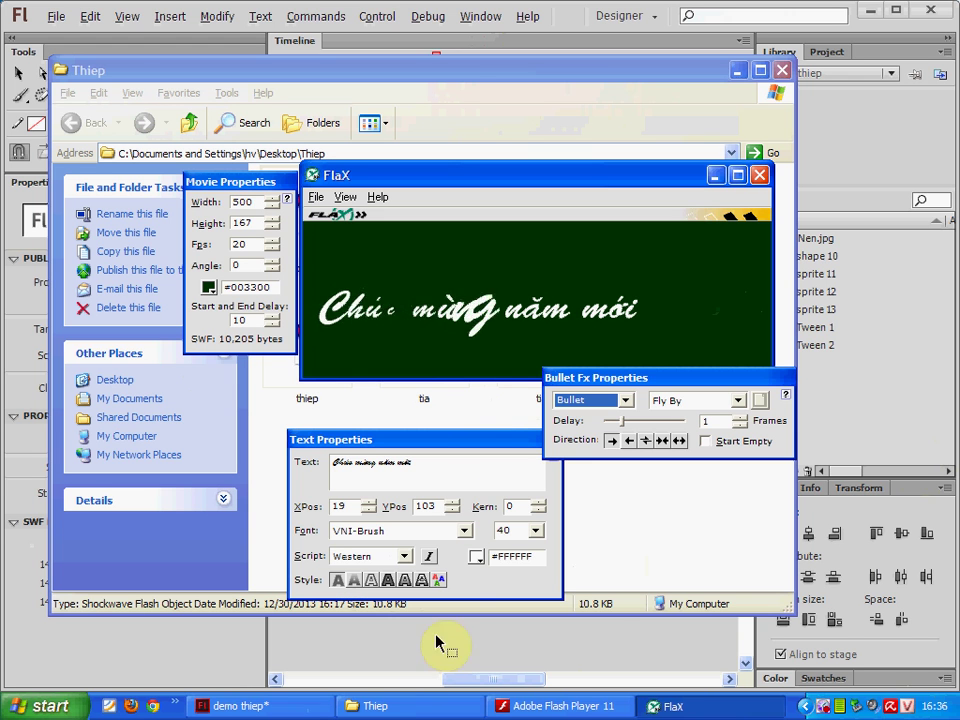
- Play the exported bullet01 file from the Thiep folder to check the greeting animation
left_click(438, 702)
left_click(655, 360)
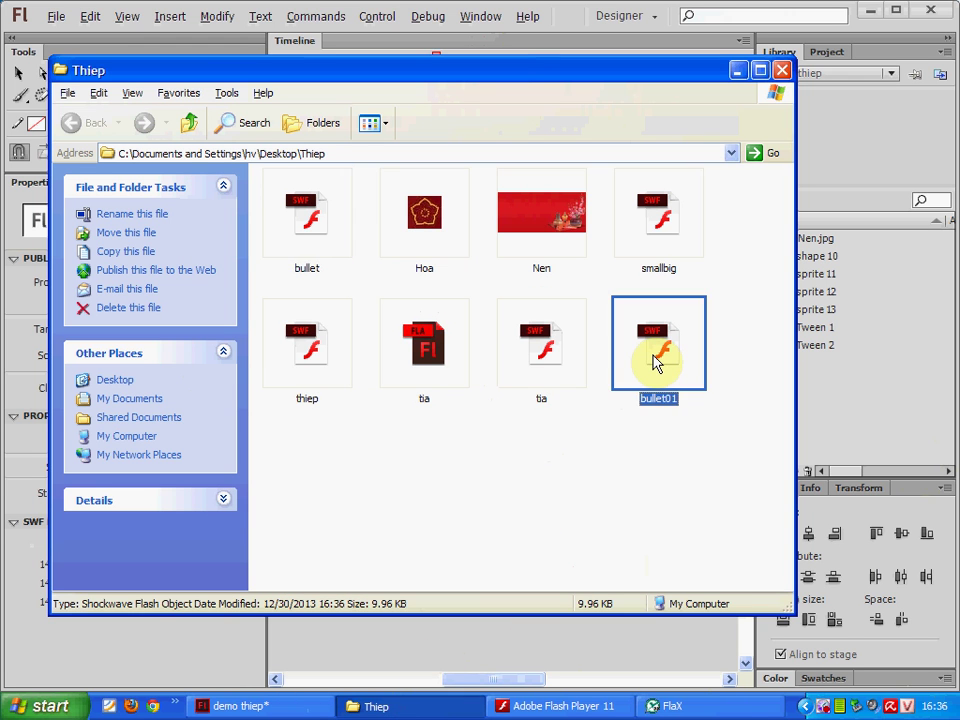
double_click(655, 360)
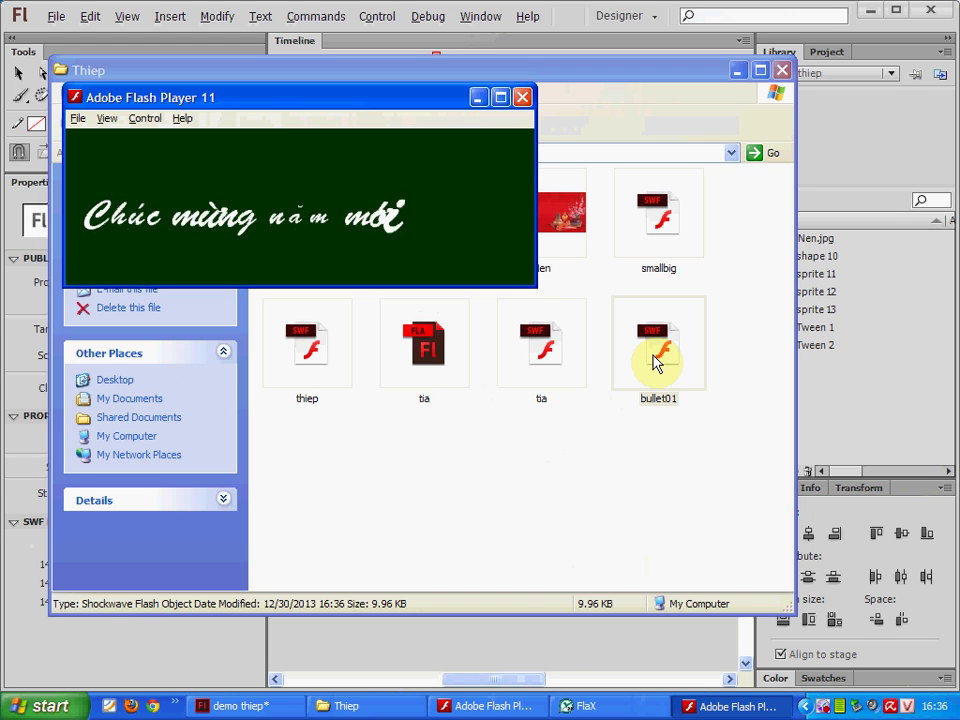
- Switch to the demo thiep document in Flash, scrub through the background fade, test the movie, and close the preview
left_click(258, 706)
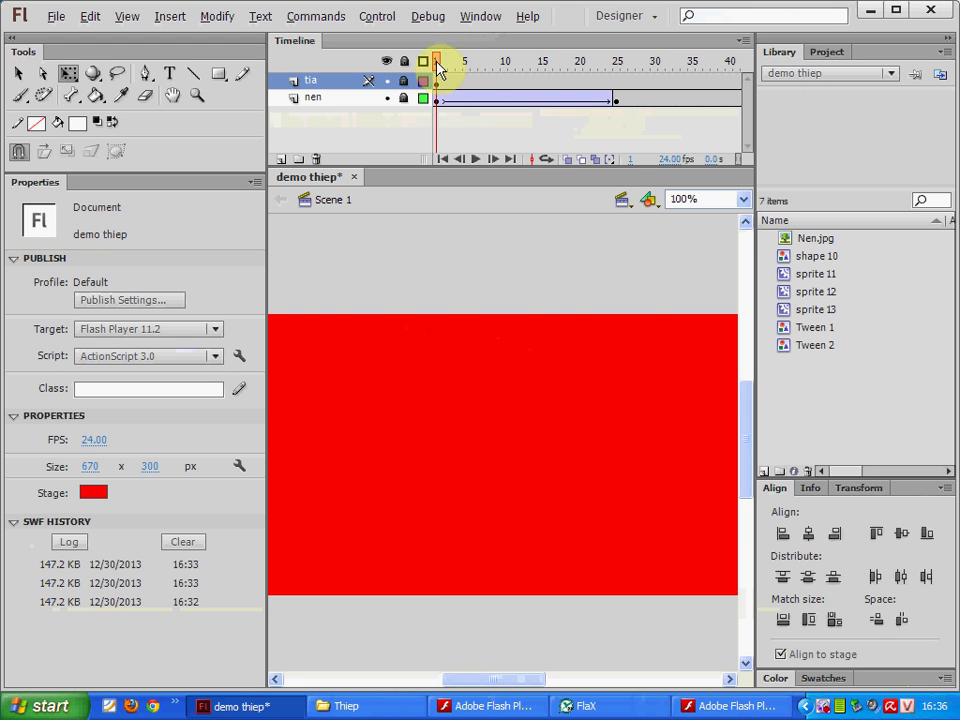
left_click_drag(437, 67, 567, 97)
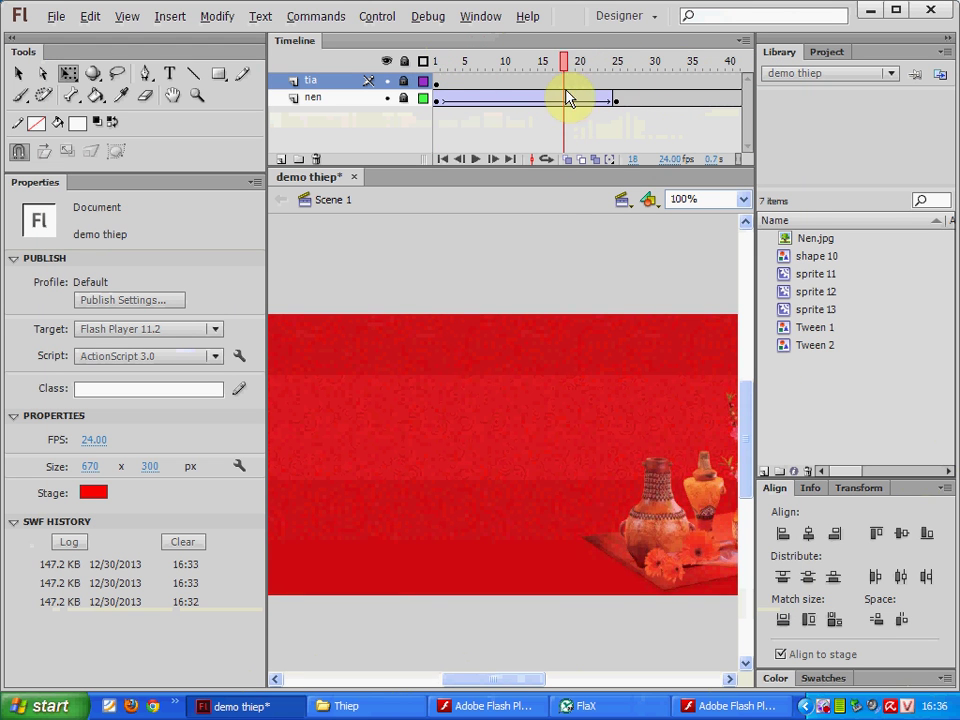
key("ctrl+Return")
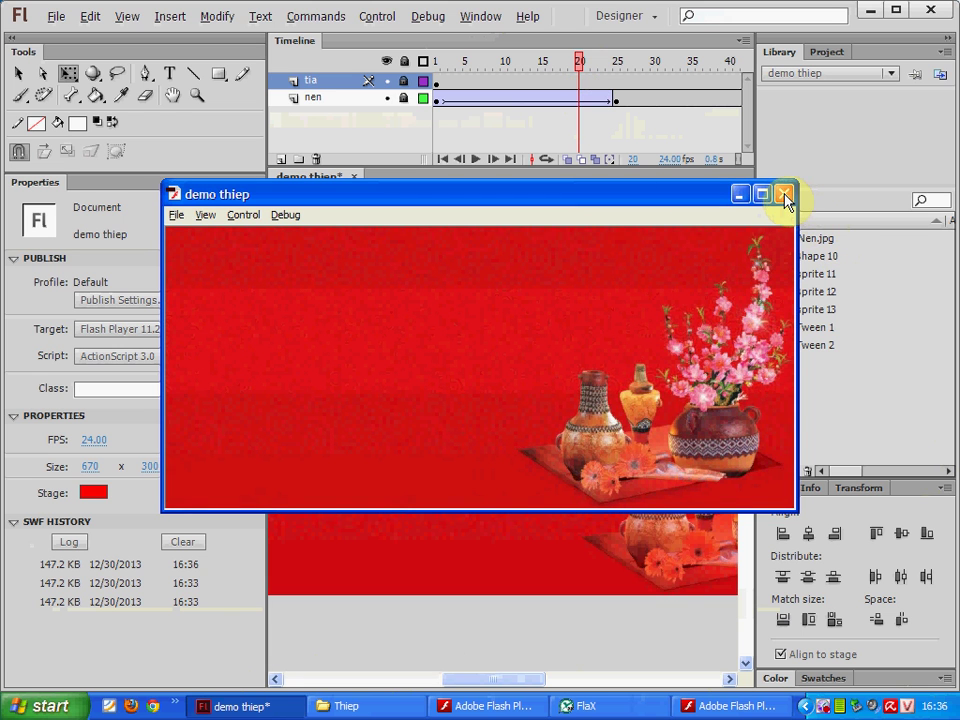
left_click(784, 195)
- Move the playhead to frame 25 and add a layer named text01 above the tia layer
left_click_drag(590, 78, 617, 70)
key("ctrl+minus")
left_click(281, 159)
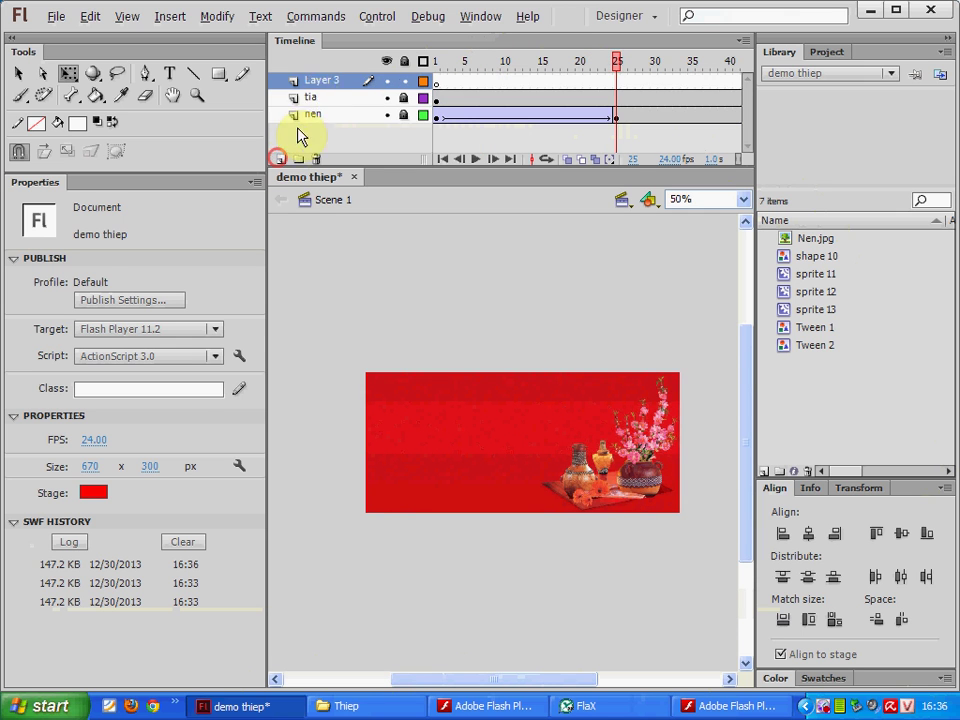
double_click(321, 81)
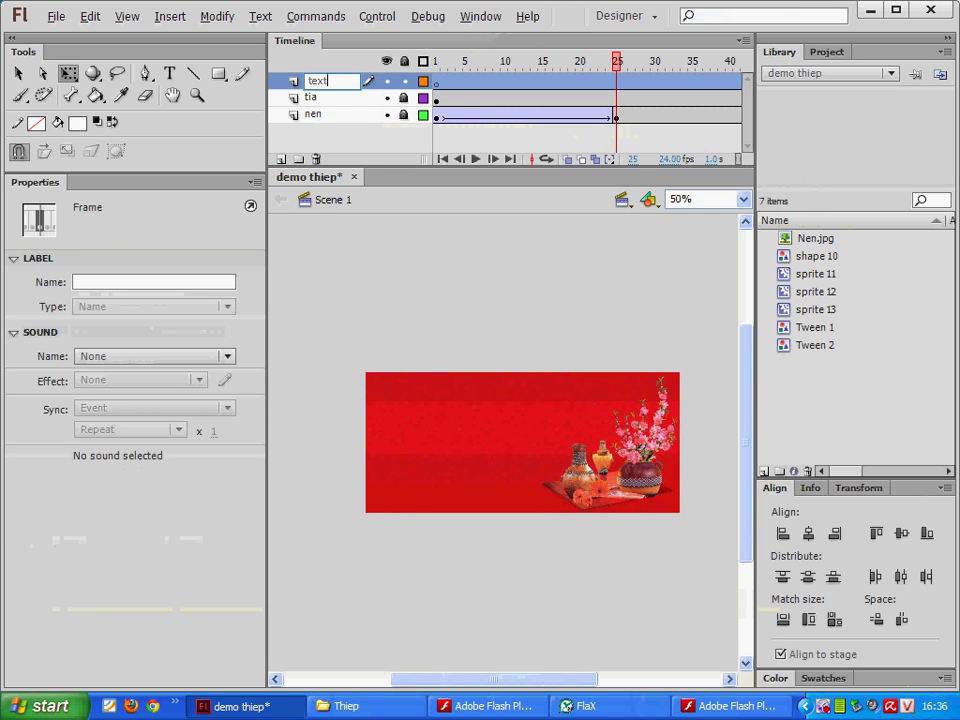
type("text01")
key("Return")
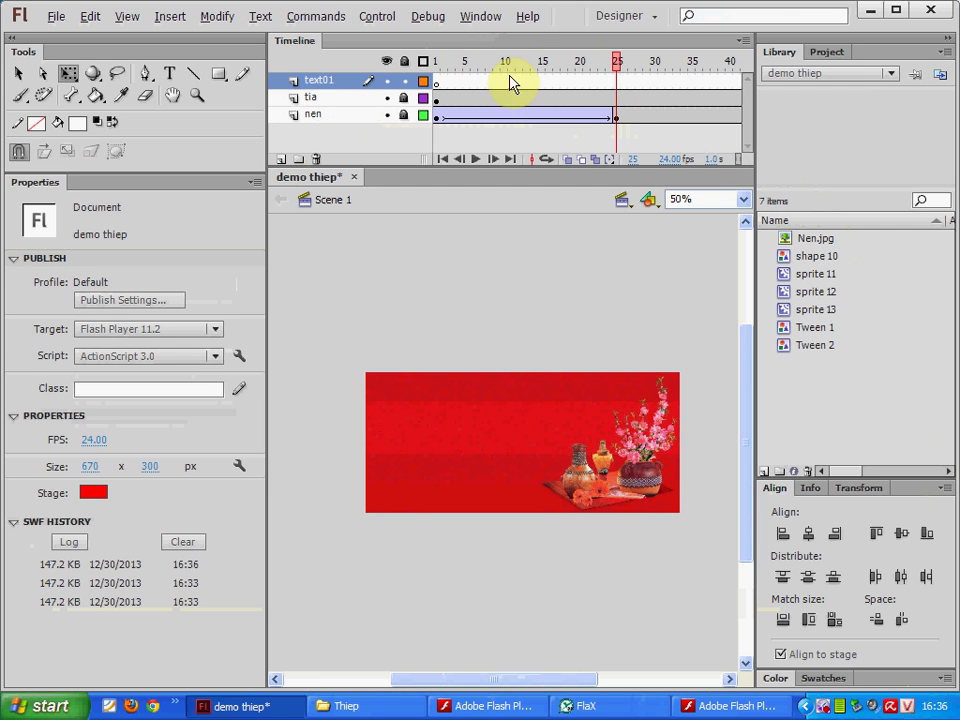
- Insert a blank keyframe at frame 25 of the text01 layer
left_click(618, 84)
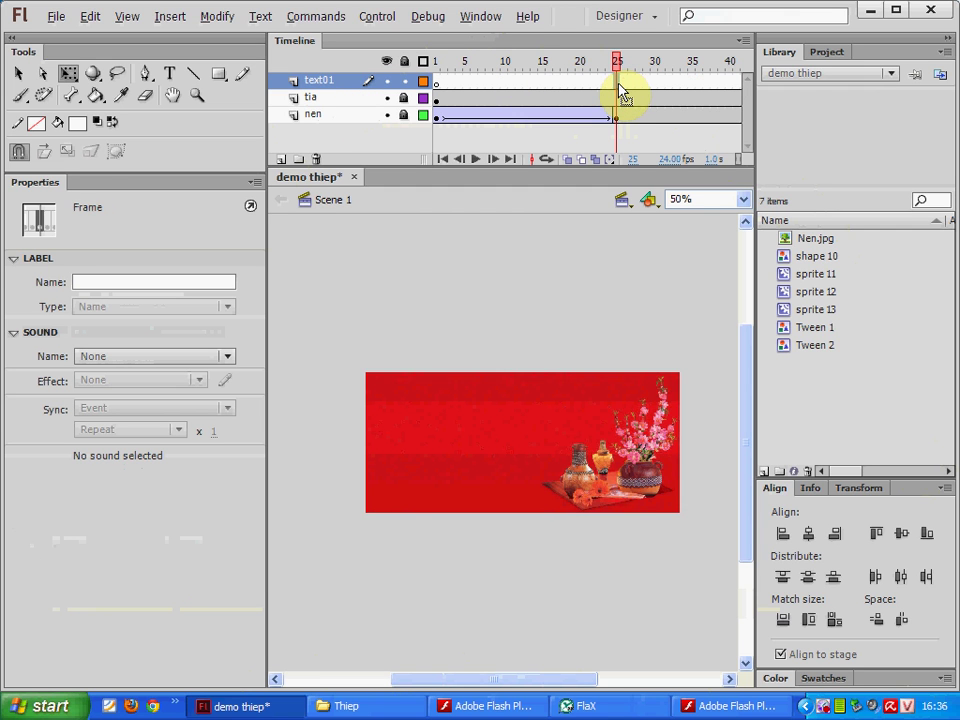
right_click(620, 90)
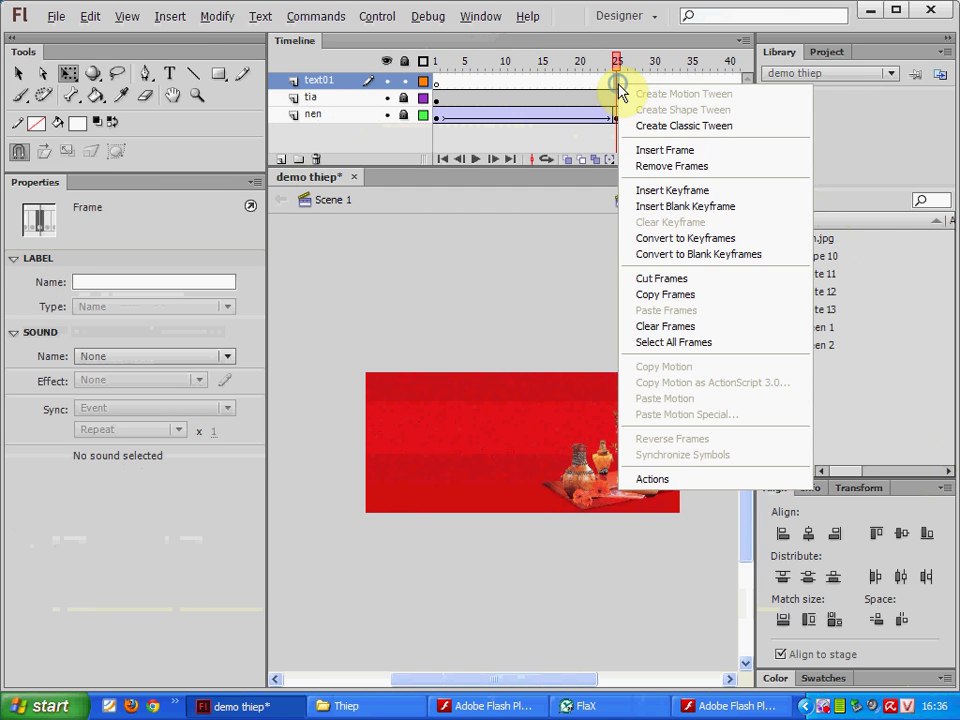
left_click(668, 206)
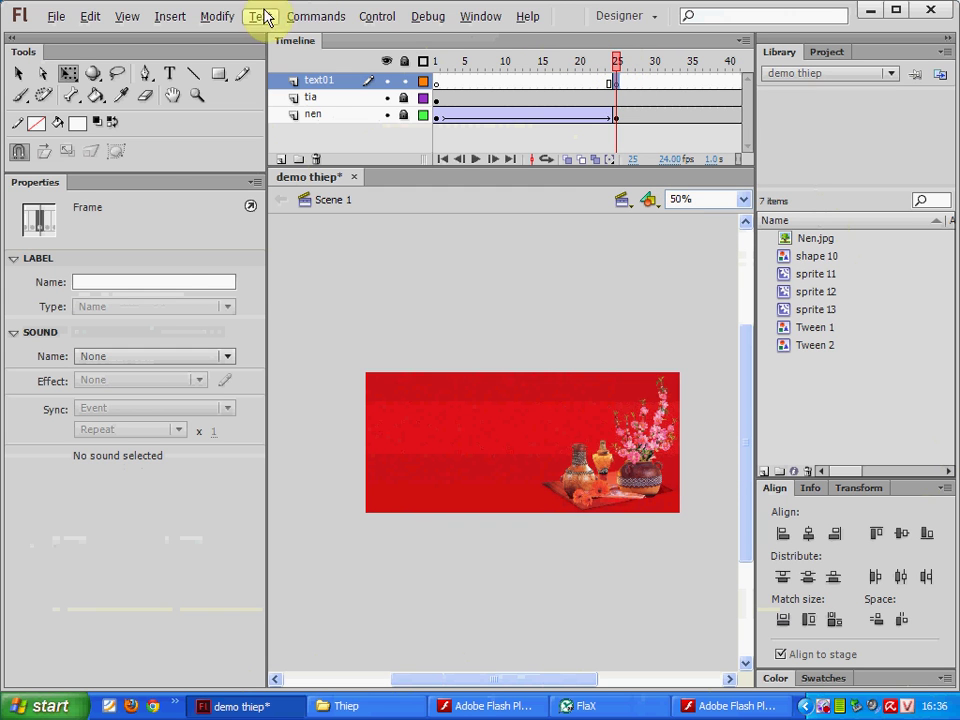
- Create a new movie clip symbol named chucmung_mc in the library root
left_click(222, 17)
mouse_move(168, 17)
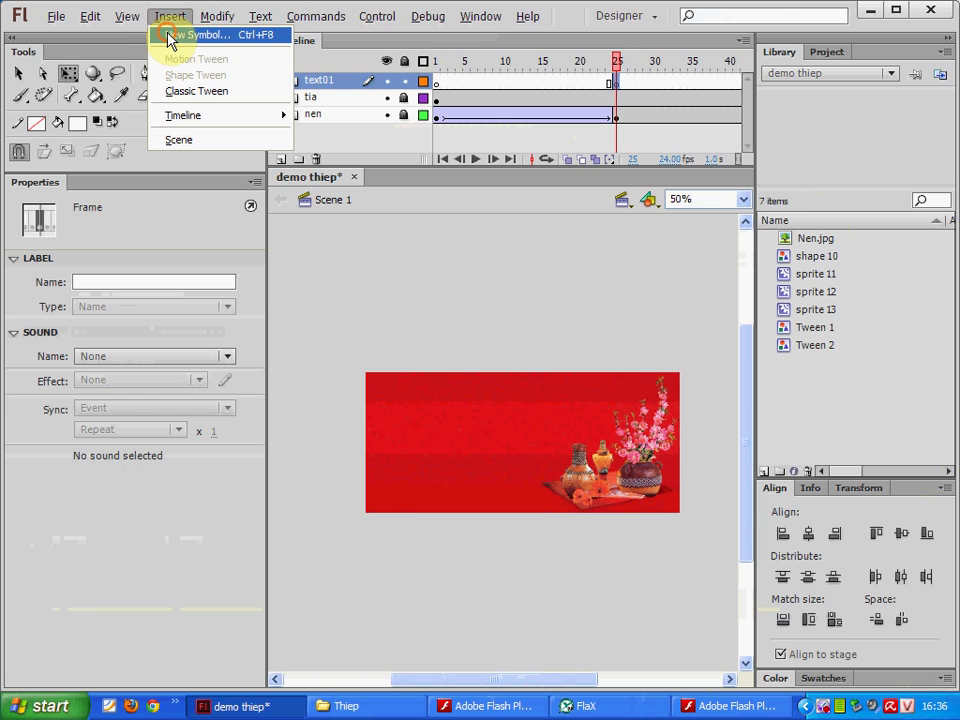
left_click(169, 36)
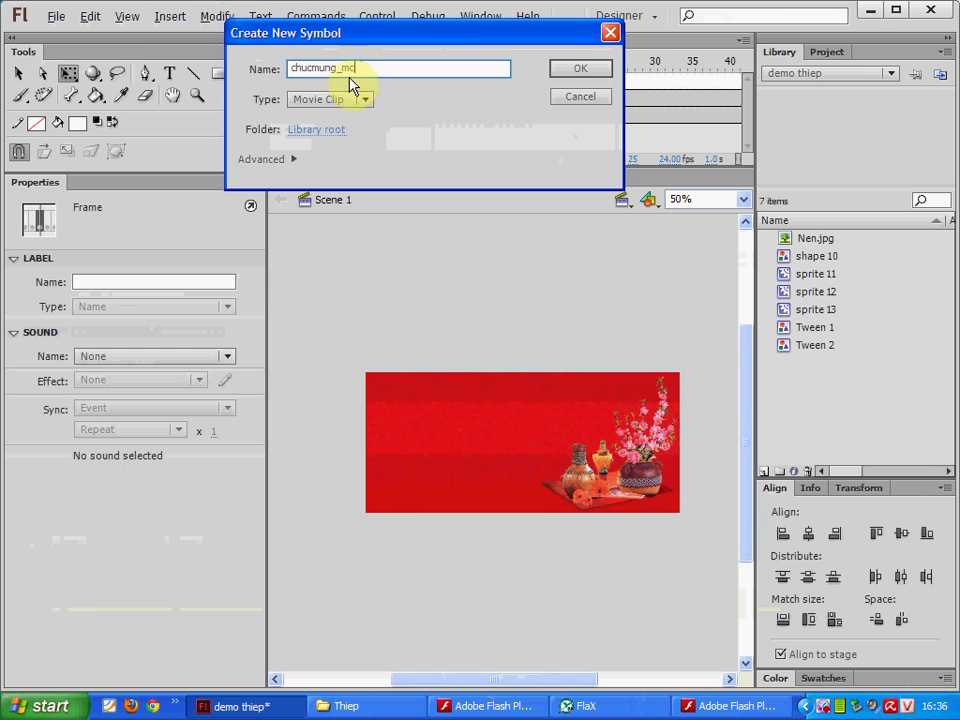
left_click(591, 75)
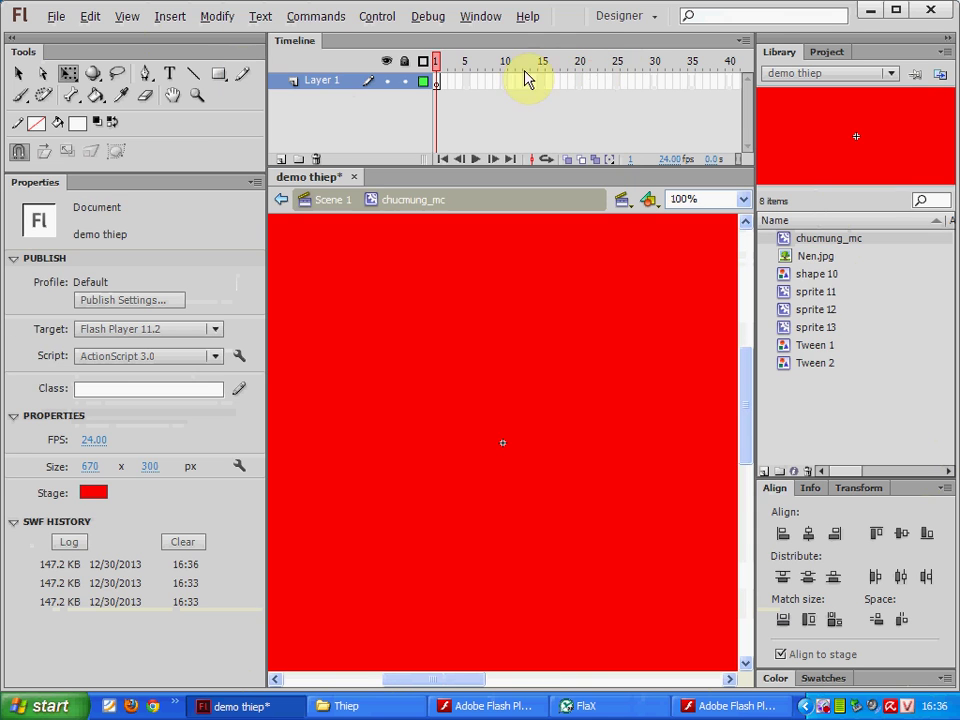
- Import the bullet01 SWF onto the stage of chucmung_mc and scrub through its frames to check the greeting
left_click(57, 17)
mouse_move(158, 250)
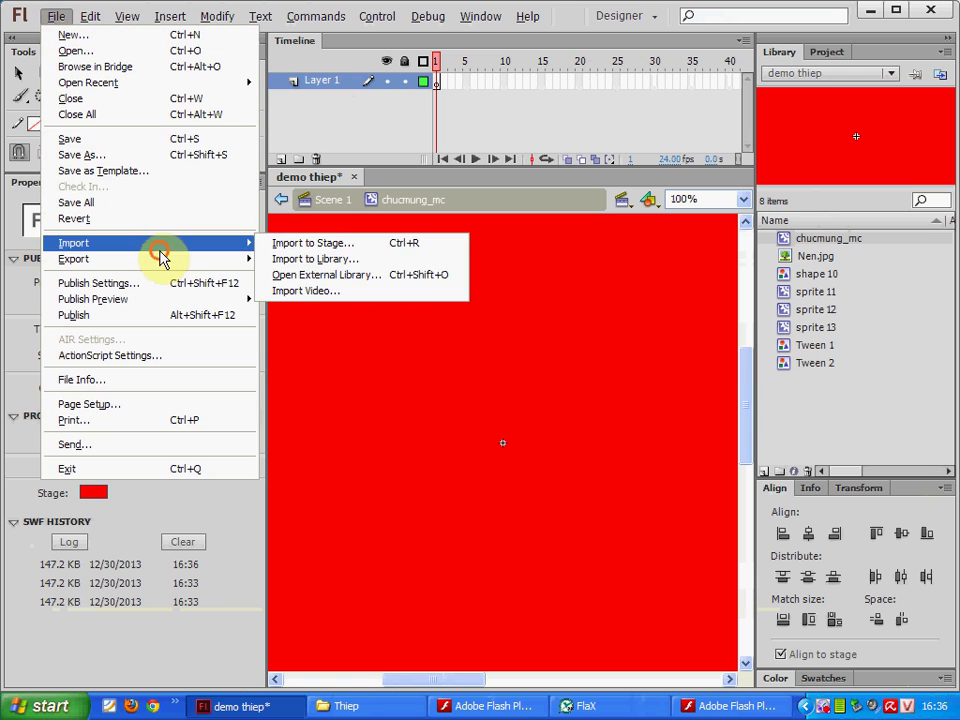
left_click(355, 244)
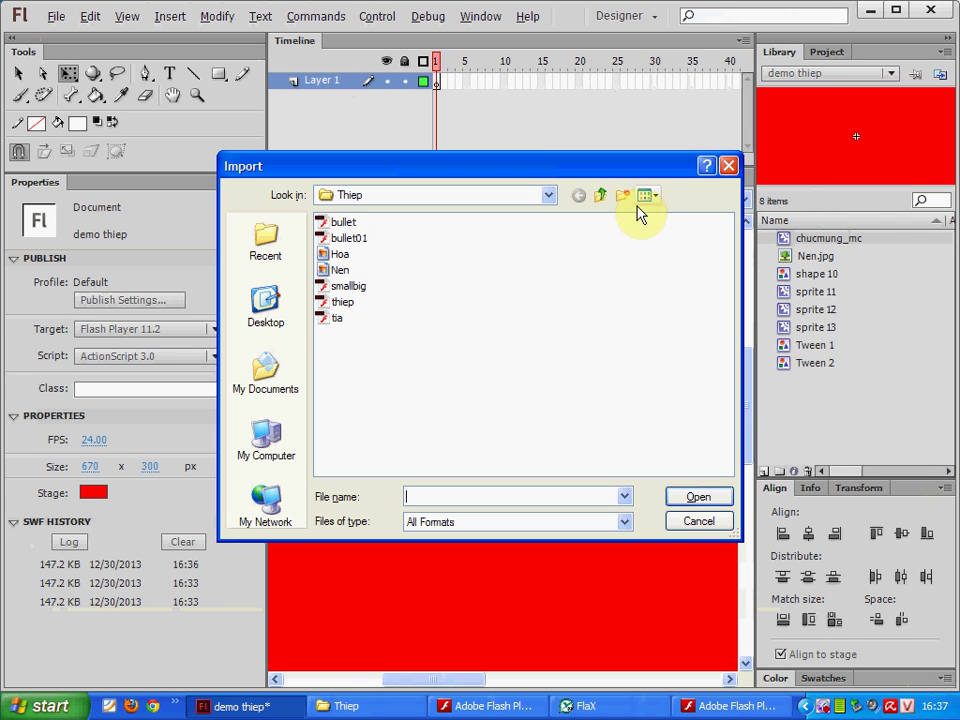
double_click(340, 240)
left_click_drag(451, 70, 611, 90)
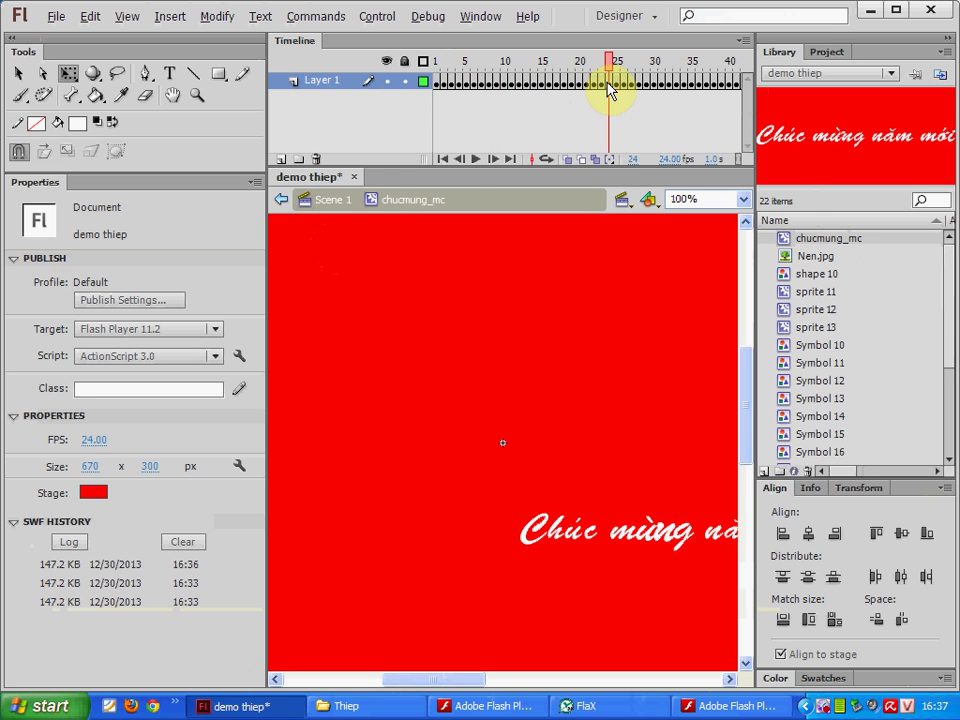
- Return to Scene 1, place the chucmung_mc clip over the card's upper-left area on frame 25 of text01, and test the movie
left_click(334, 213)
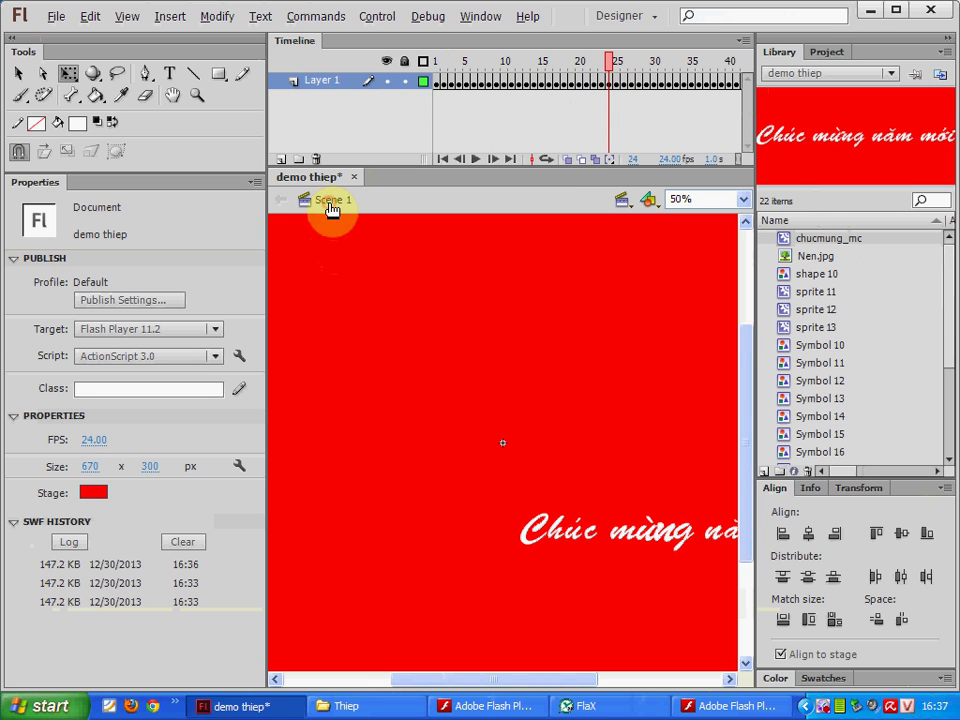
key("ctrl+minus")
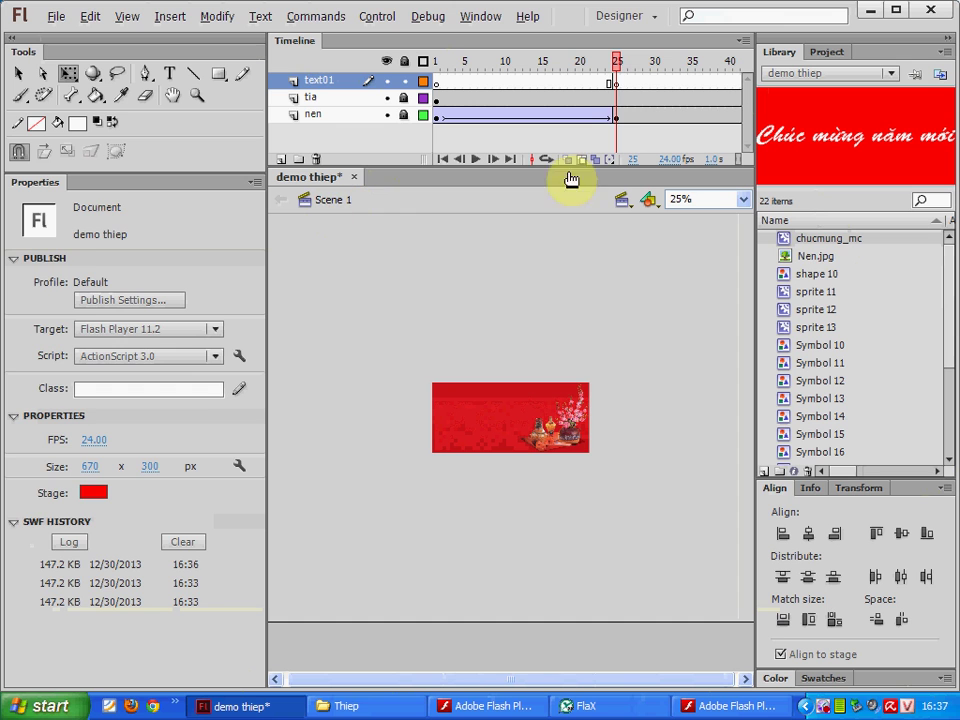
left_click(621, 88)
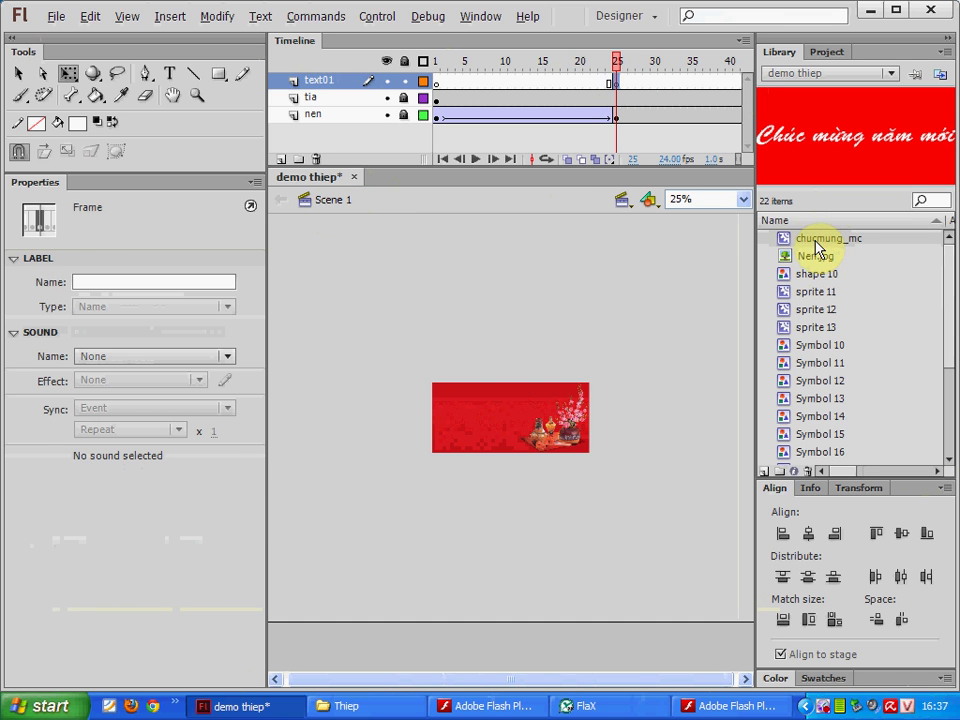
left_click_drag(818, 249, 578, 325)
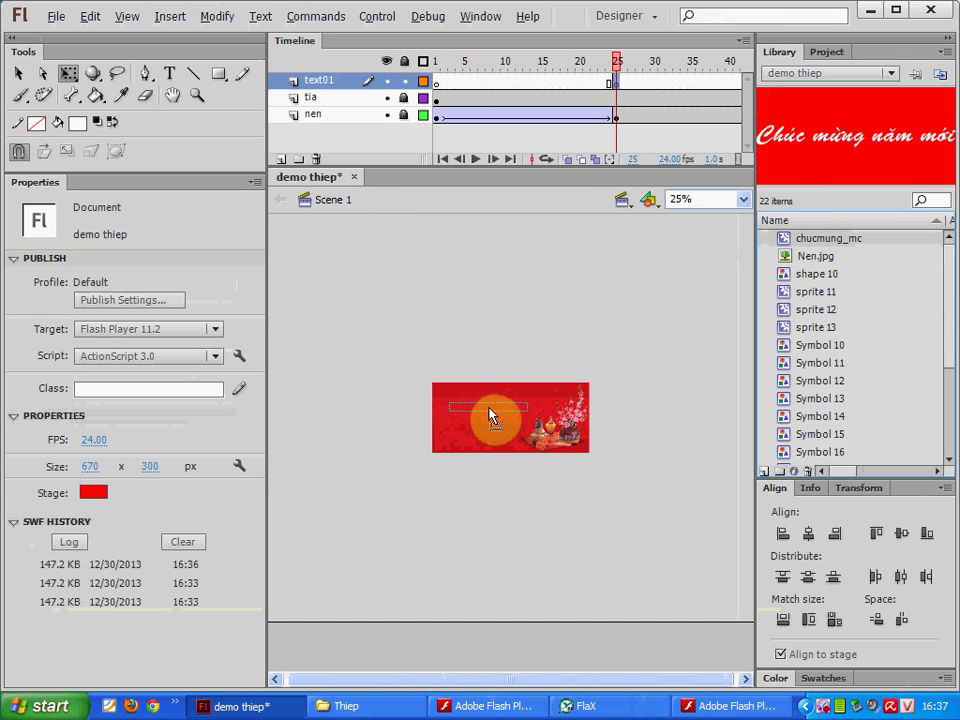
left_click_drag(489, 415, 489, 412)
key("ctrl+Return")
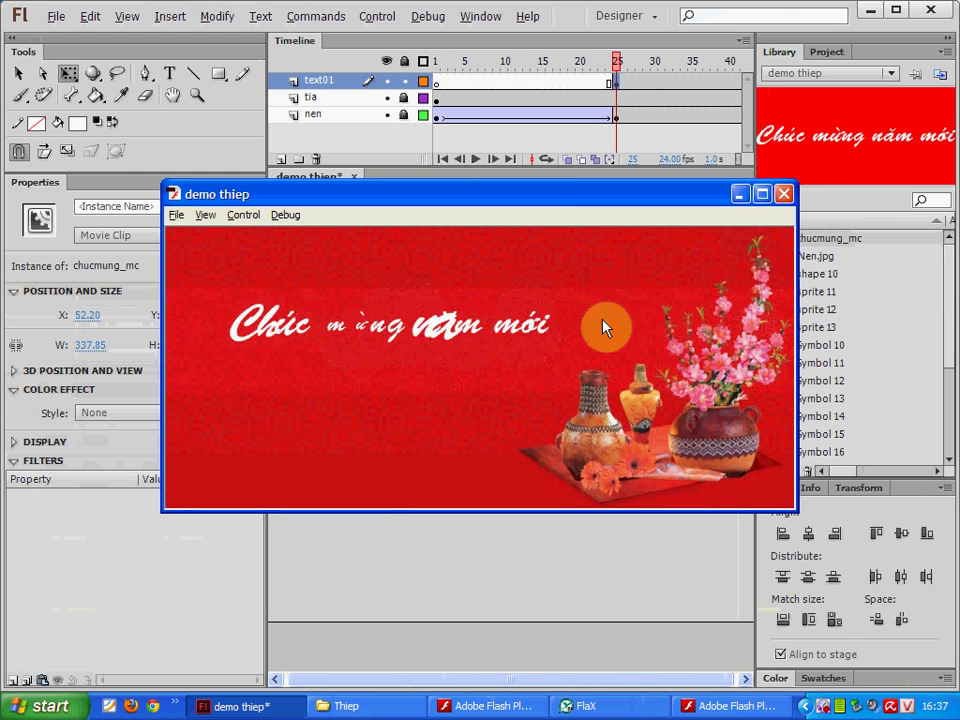
left_click(784, 193)
- Extend Layer 1 inside the chucmung_mc clip to frame 120 and test the movie
left_click(21, 73)
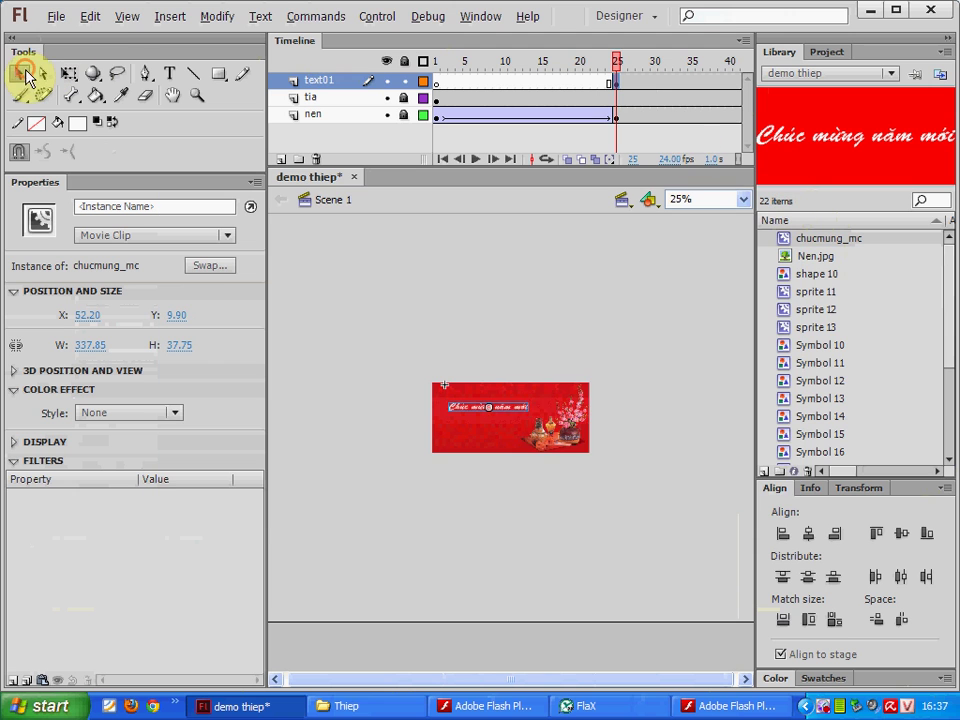
double_click(509, 410)
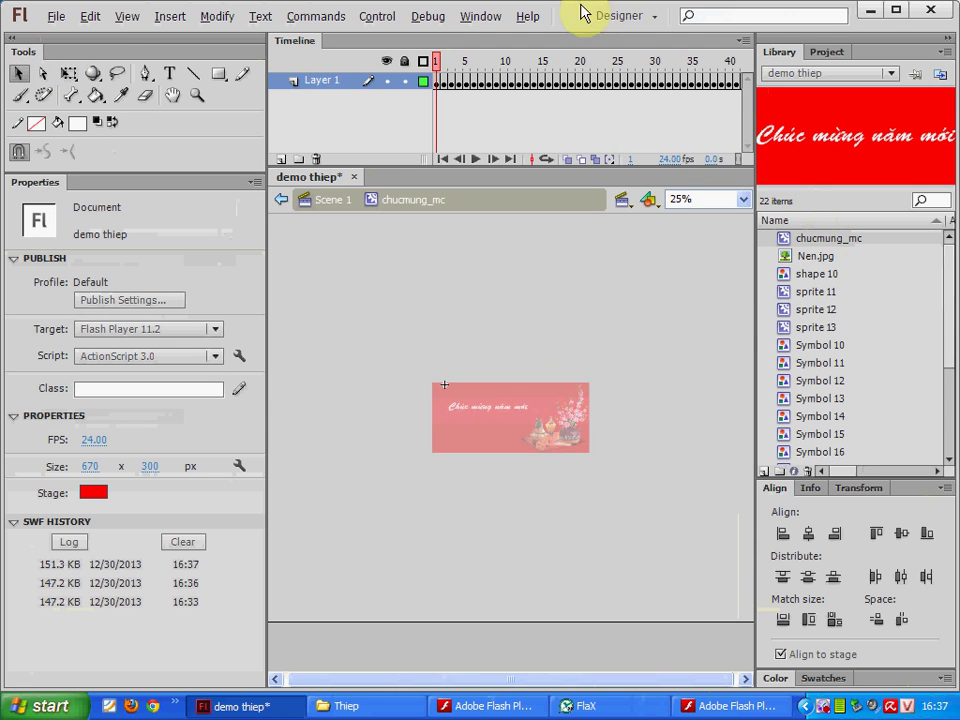
left_click_drag(446, 75, 504, 76)
left_click_drag(567, 75, 778, 117)
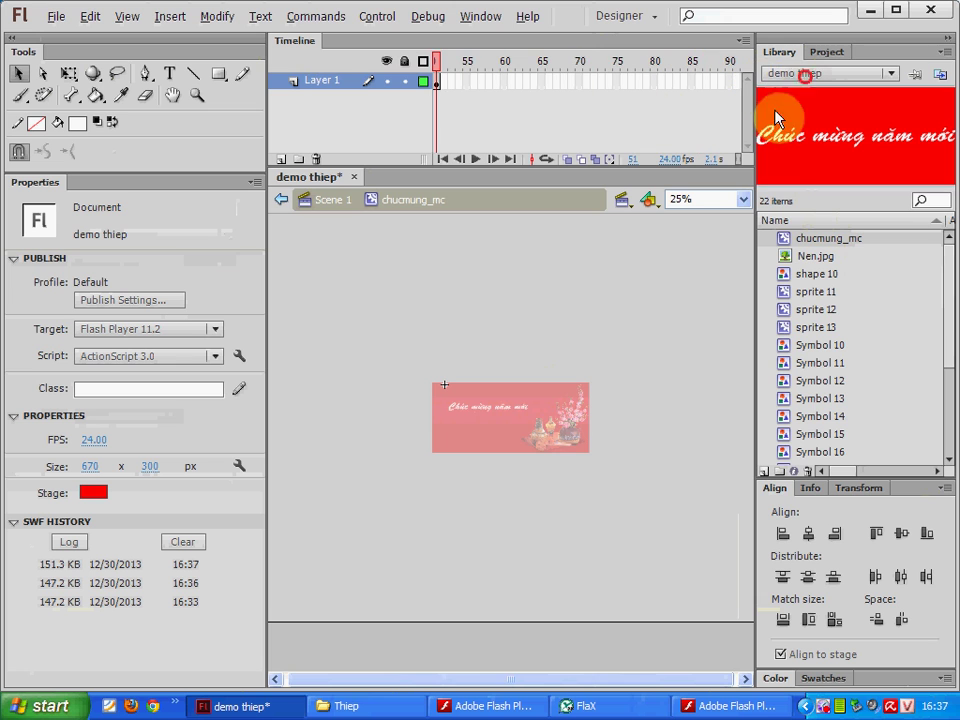
left_click(947, 42)
left_click(761, 163)
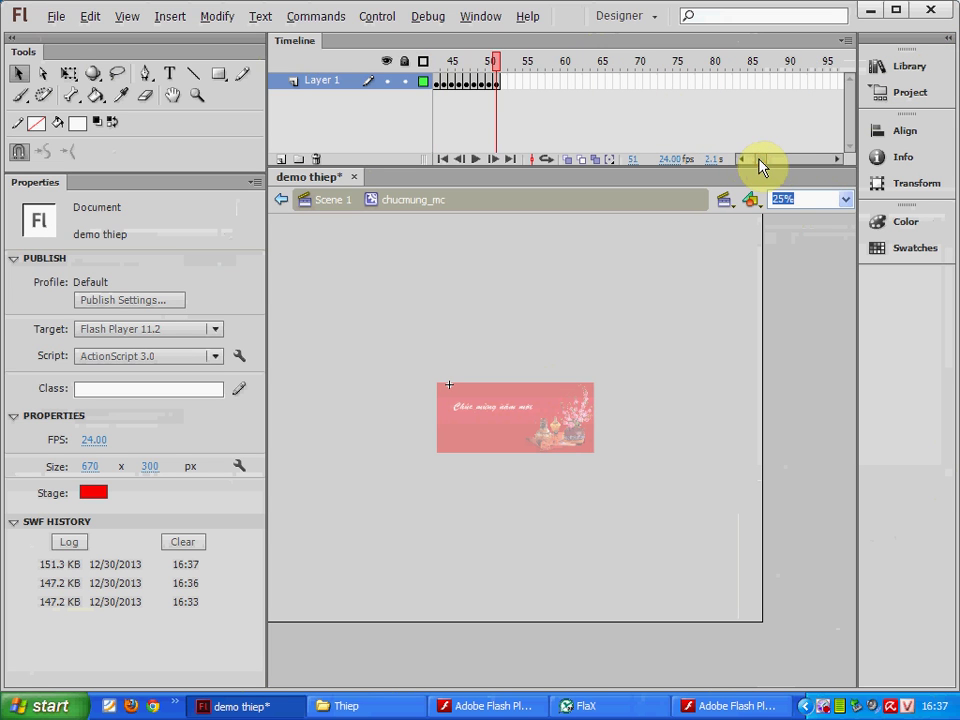
left_click(838, 159)
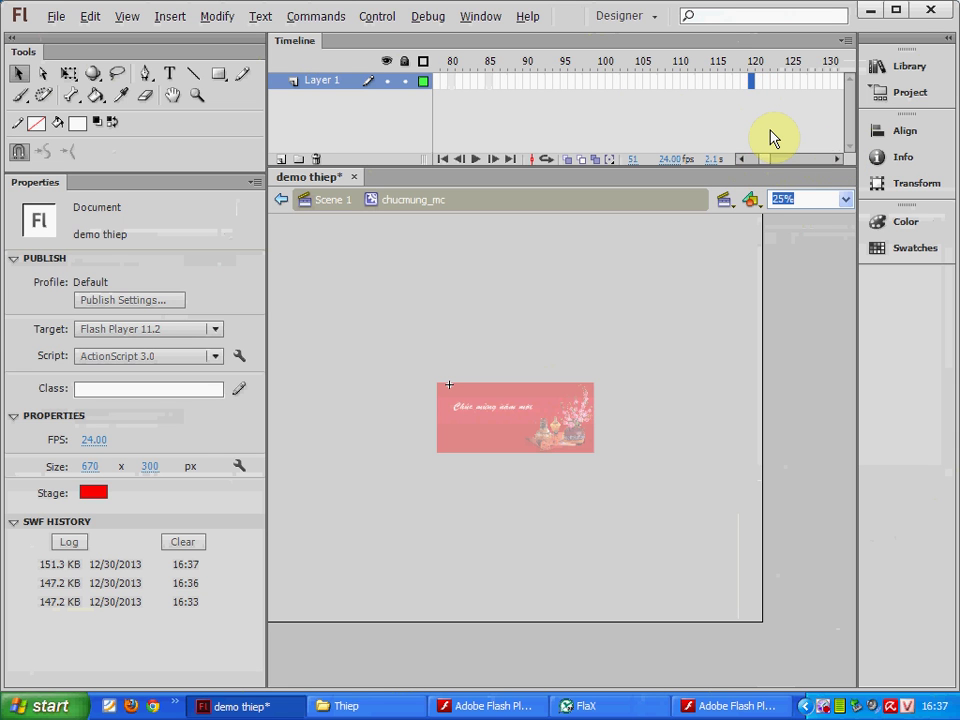
key("F5")
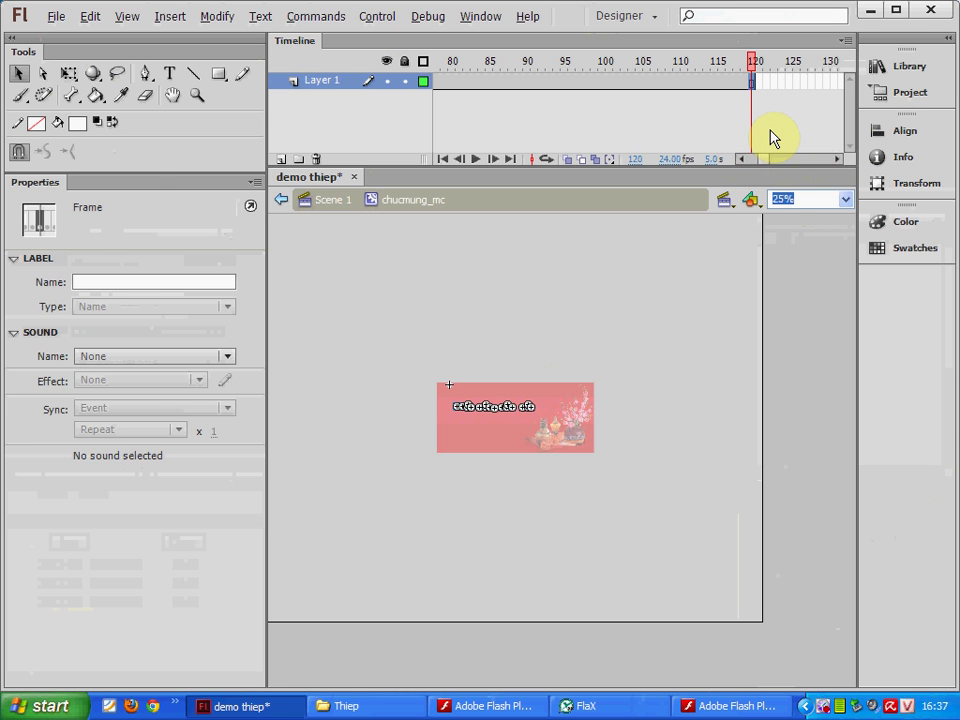
key("ctrl+Return")
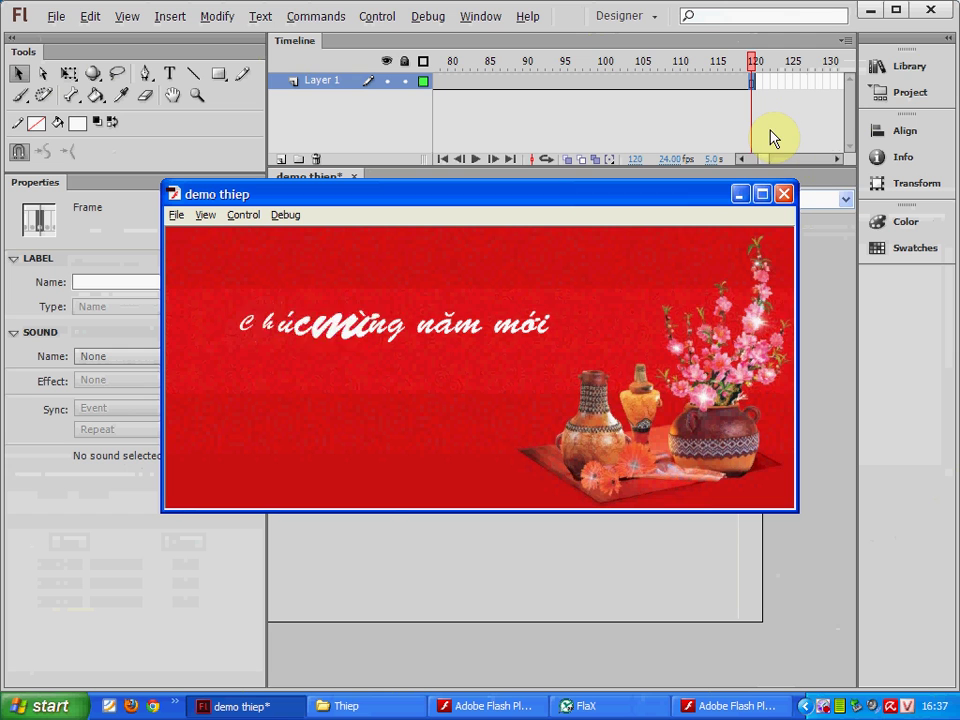
left_click(783, 197)
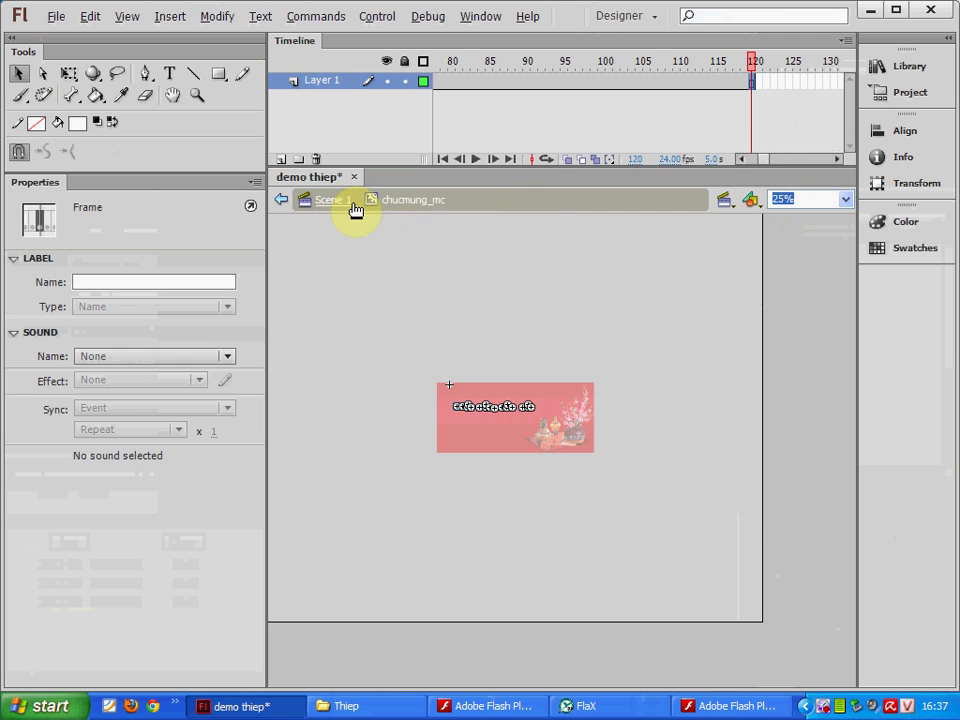
- Extend the text01, tia and nen layers of Scene 1 to frame 322 and, after a test run, lock text01
left_click(350, 202)
left_click_drag(755, 165, 767, 163)
left_click_drag(824, 120, 950, 38)
key("ctrl+Return")
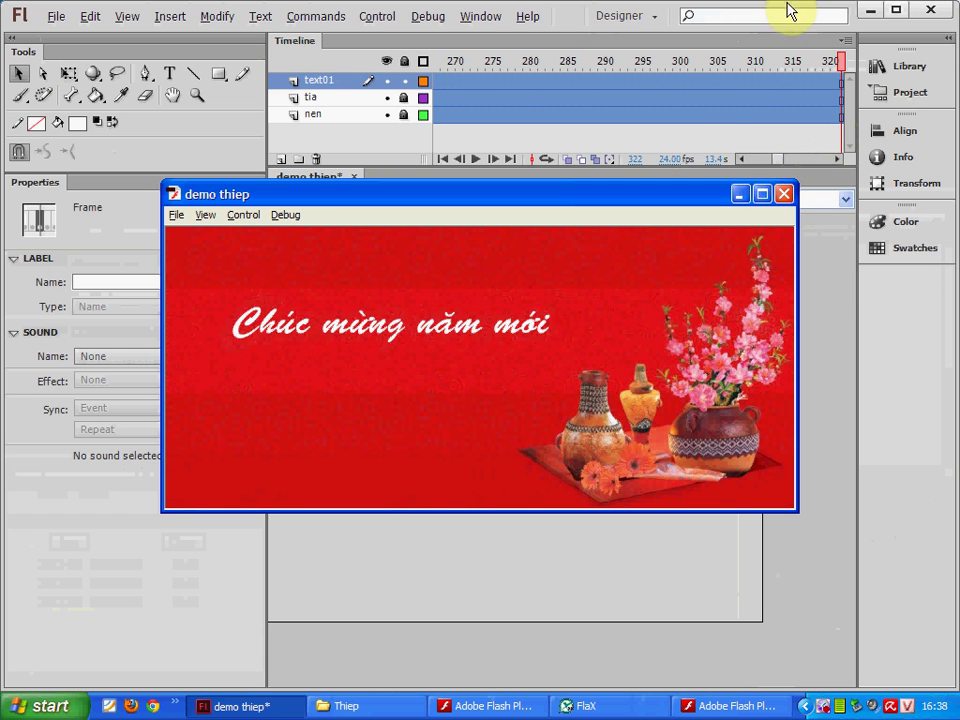
left_click(784, 193)
left_click(404, 81)
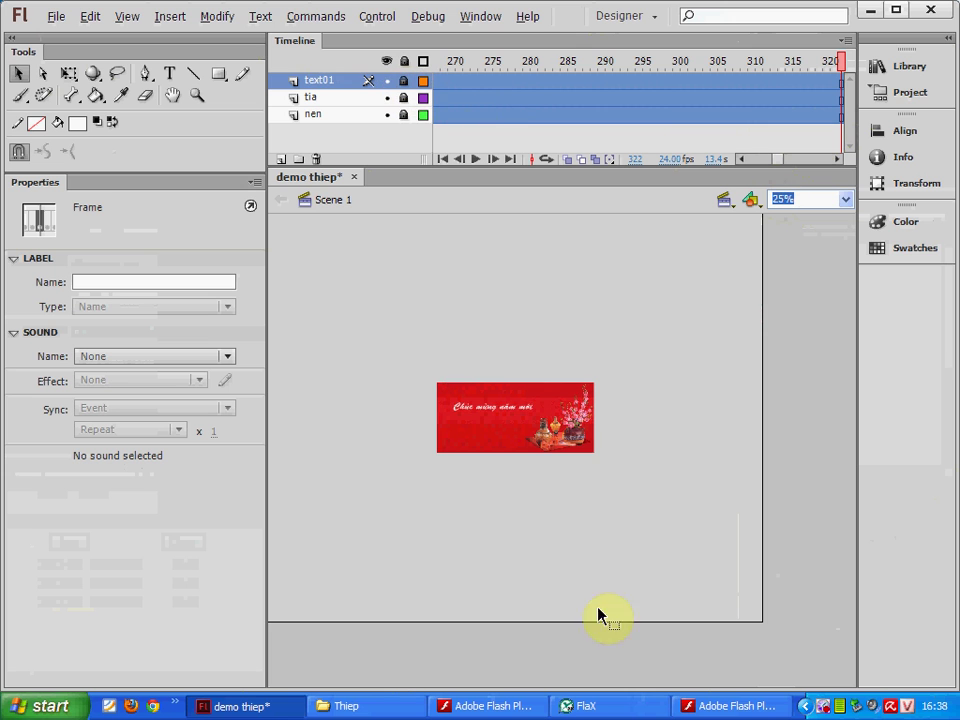
- Check the finished sample card in Flash Player, and in FlaX replace the greeting text with GIÁP NGỌ 2014
left_click(716, 708)
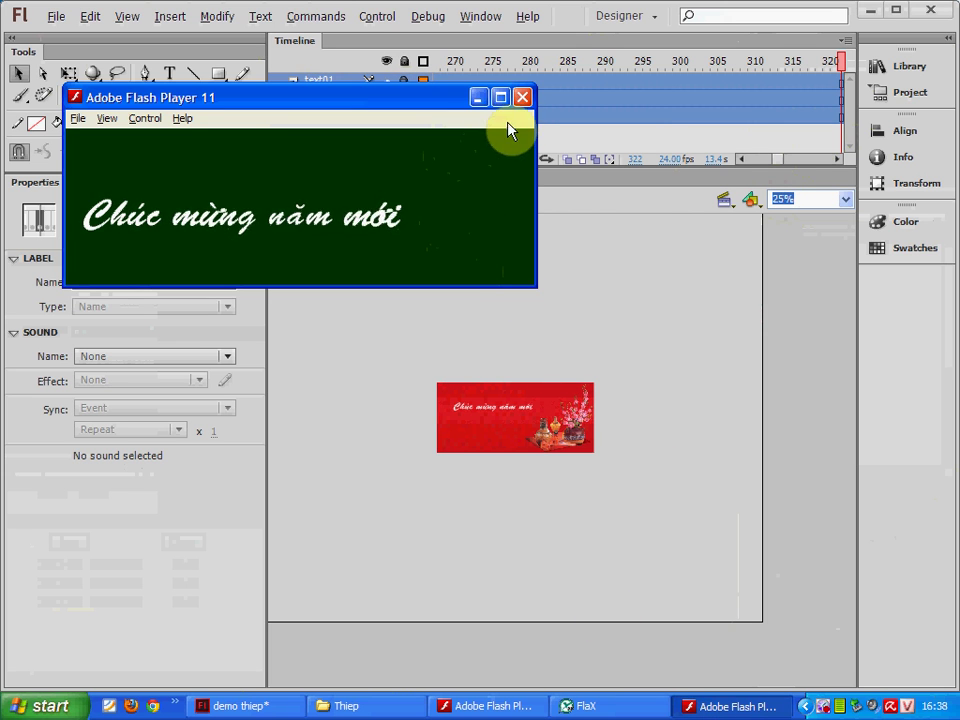
left_click(580, 706)
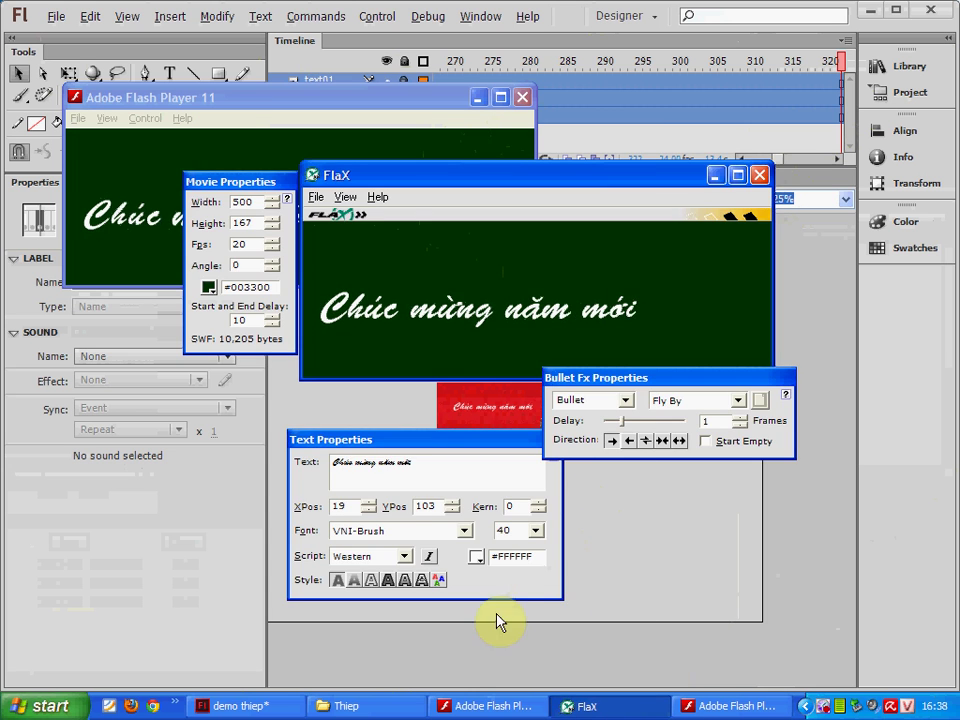
left_click(460, 707)
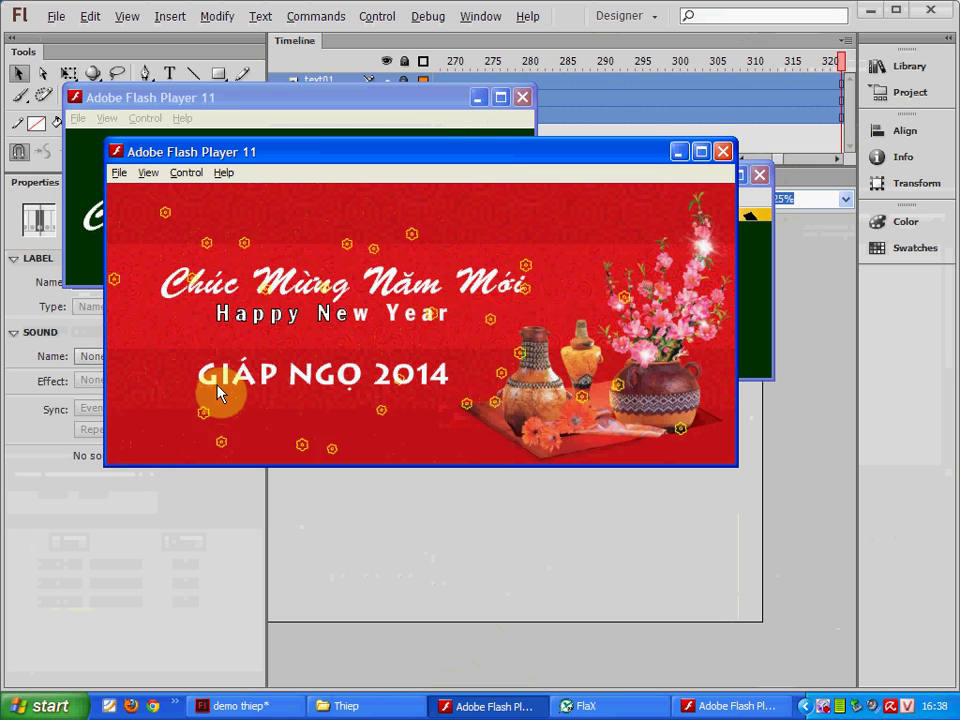
left_click(643, 705)
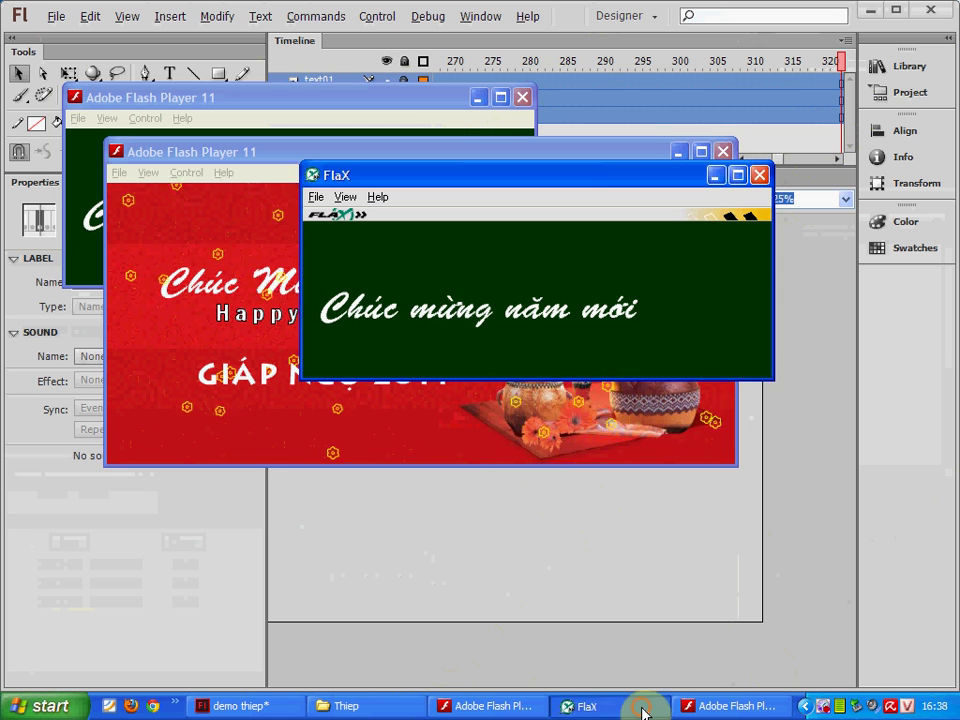
double_click(439, 465)
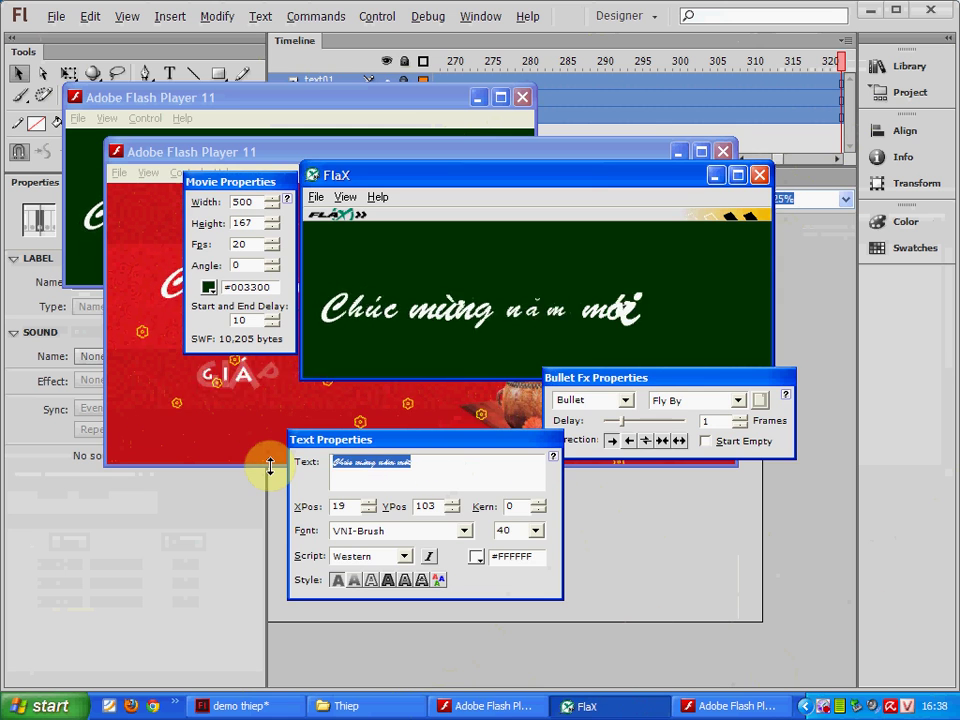
type("GIÁO")
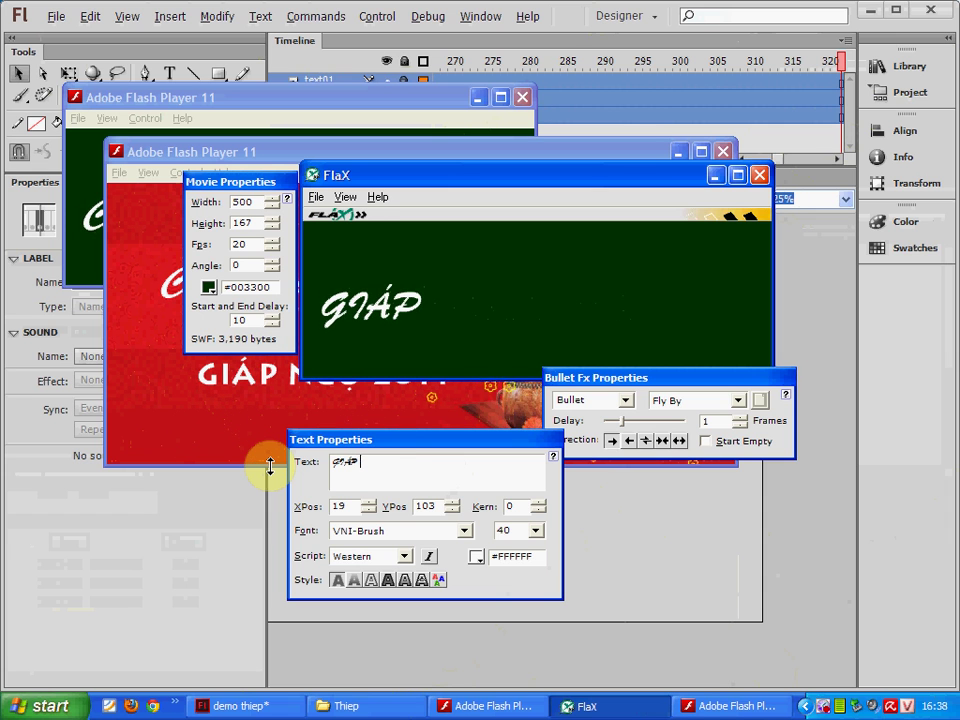
type(" NGỌ")
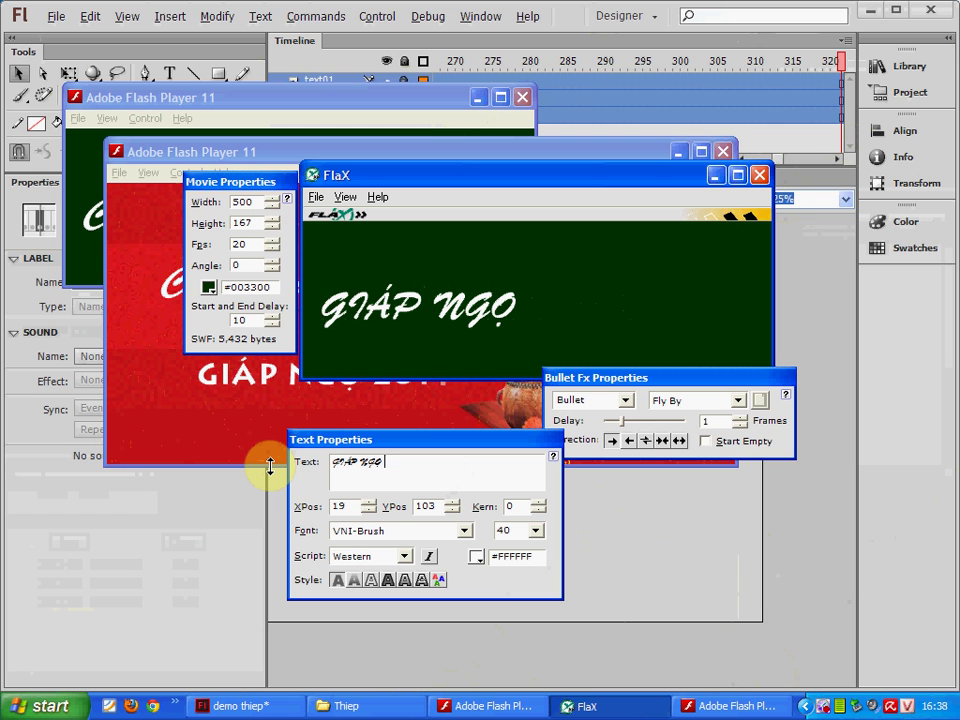
type(" 2014")
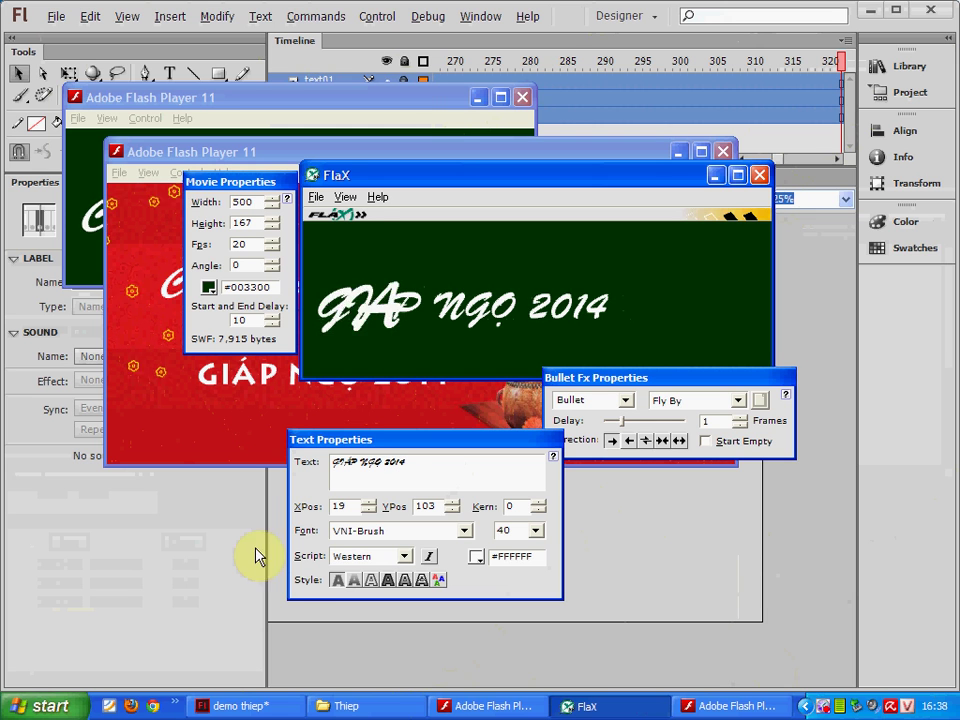
- Try the VNI-Franko font on the GIÁP NGỌ 2014 text and browse the other VNI fonts
left_click(412, 531)
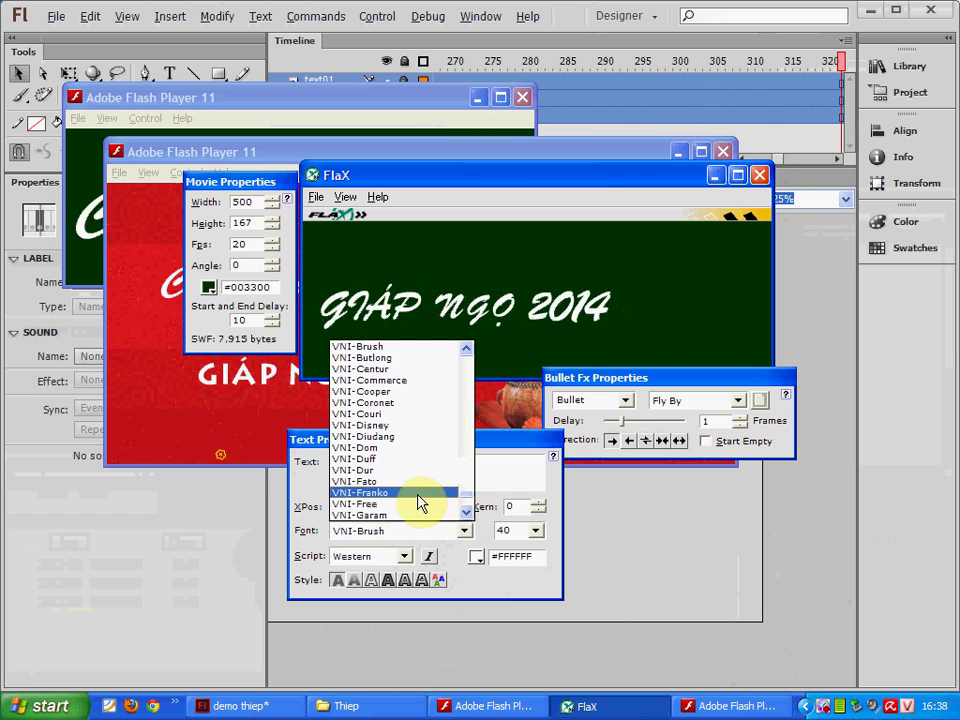
left_click(417, 493)
left_click(464, 530)
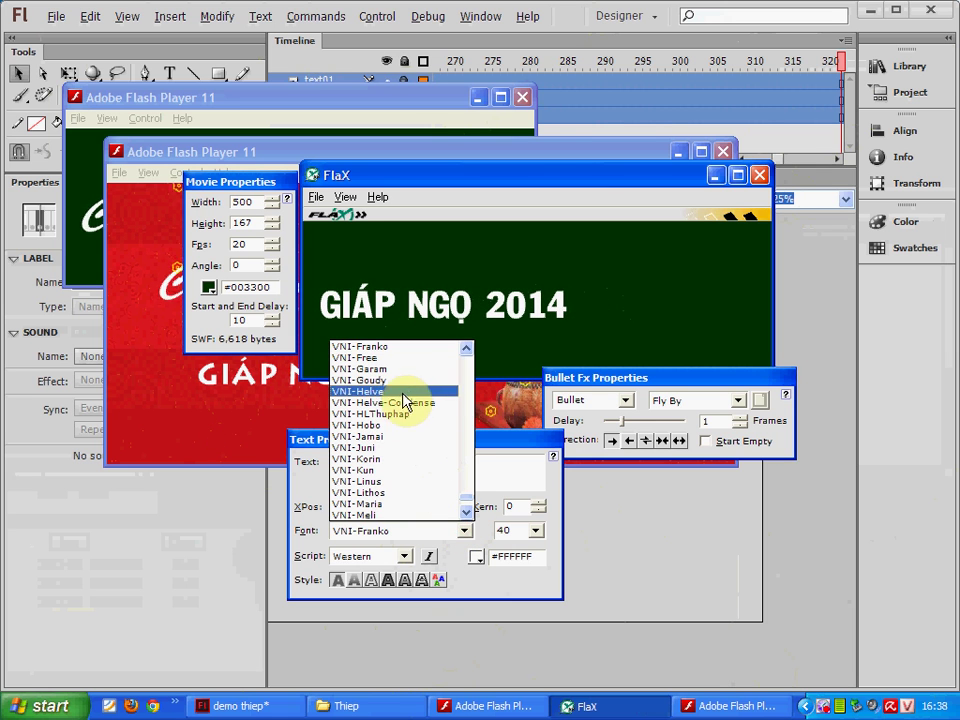
left_click(435, 348)
left_click(465, 531)
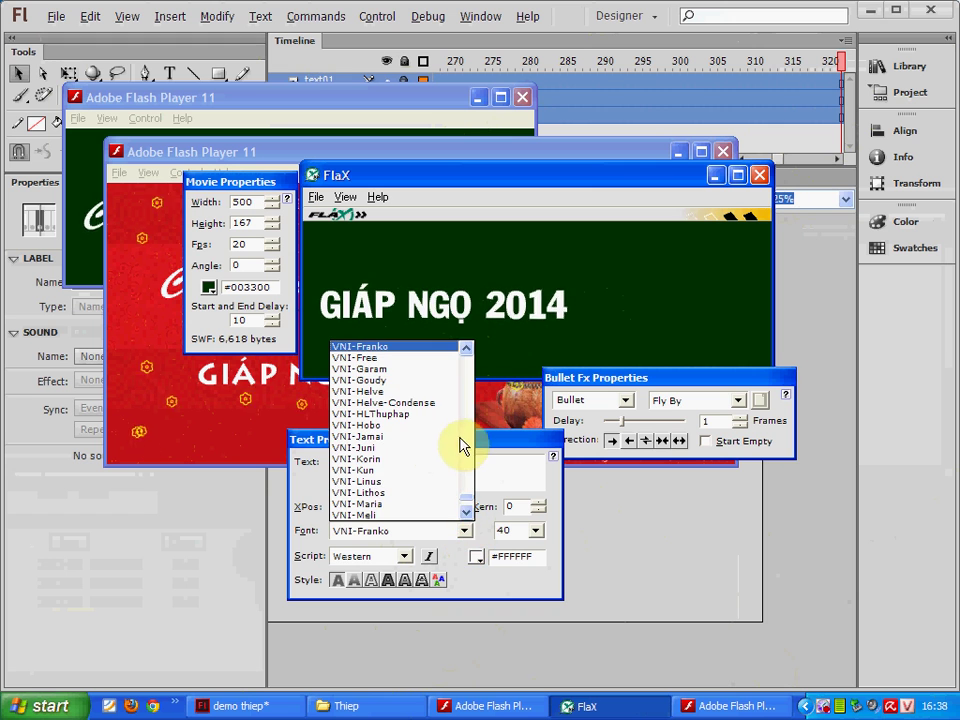
scroll(463, 508, "down", 1)
scroll(464, 518, "down", 3)
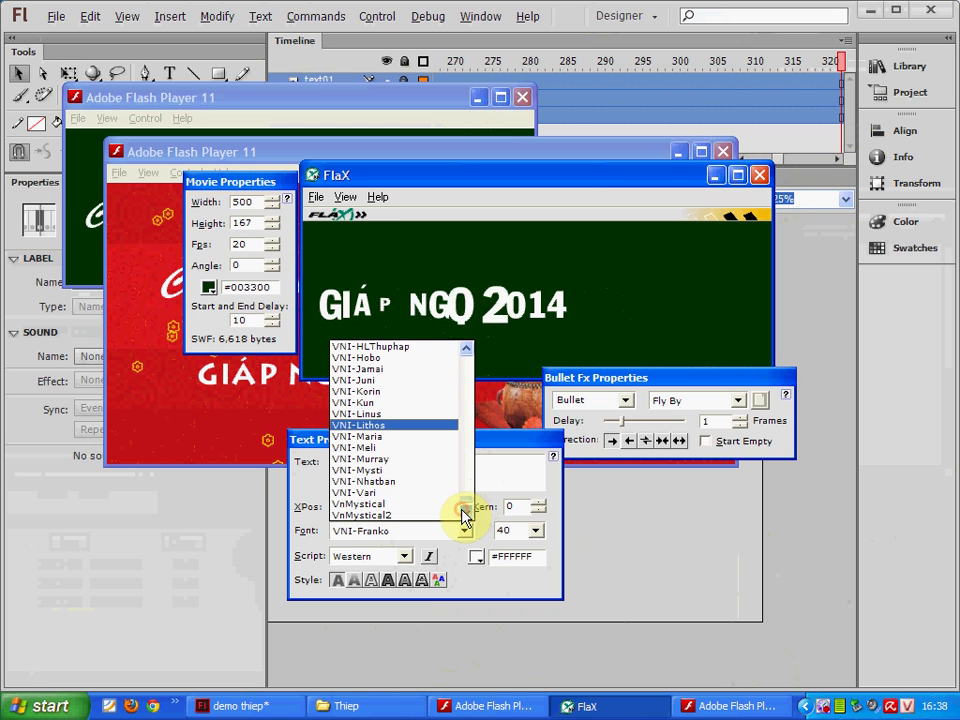
left_click_drag(464, 510, 467, 495)
left_click(407, 383)
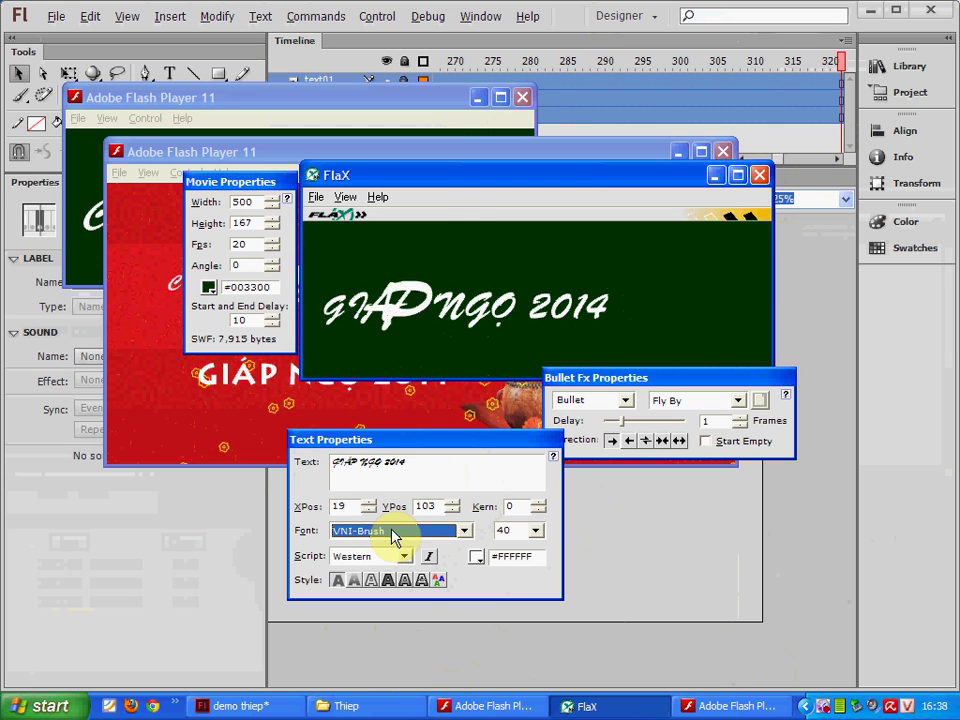
- Preview the VNI fonts one after another on the text and set its font to VNI-Lithos
scroll(395, 537, "down", 1)
scroll(395, 537, "down", 4)
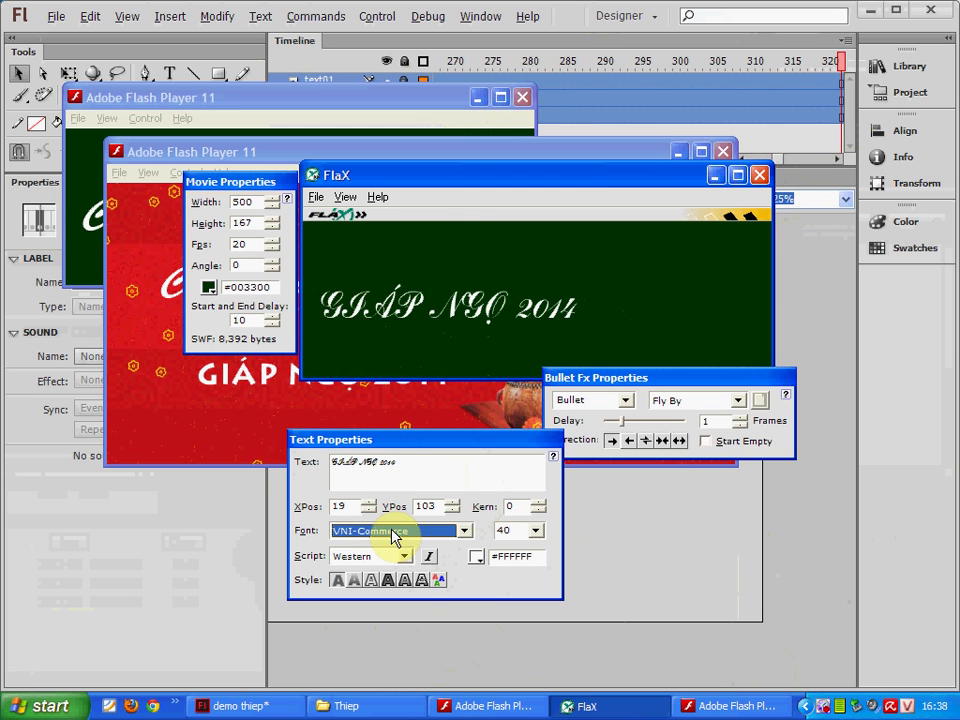
scroll(393, 537, "down", 4)
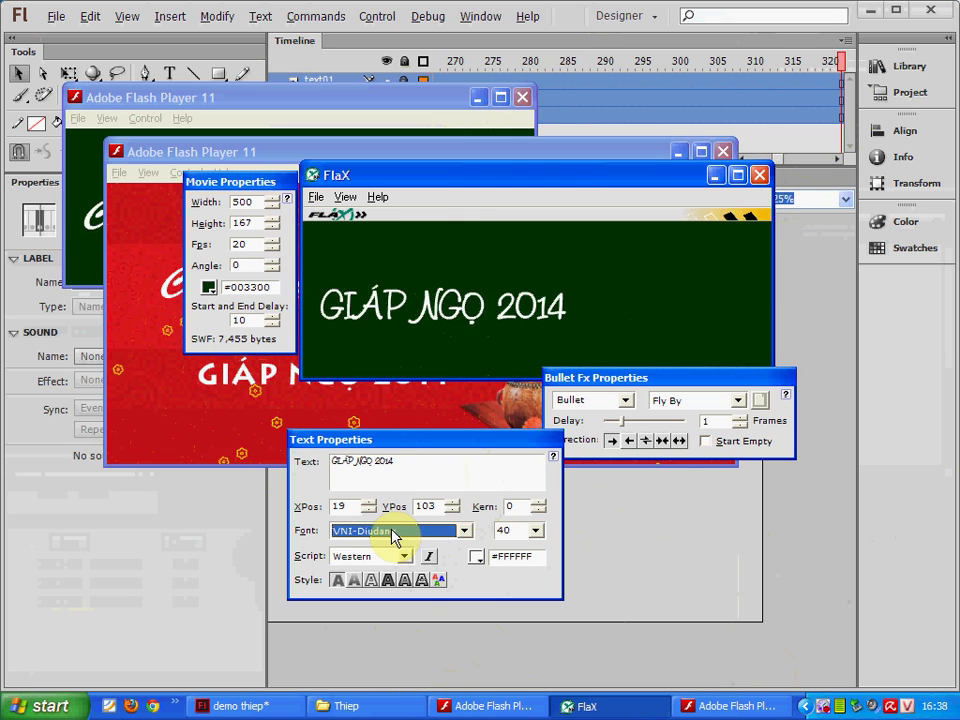
scroll(393, 537, "down", 4)
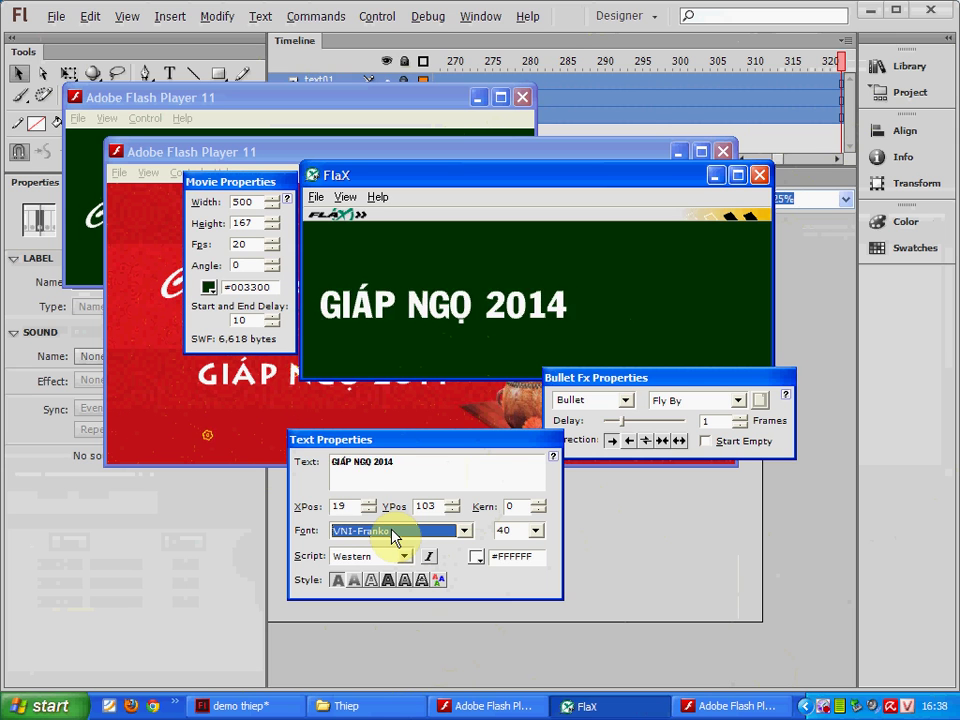
scroll(393, 537, "down", 4)
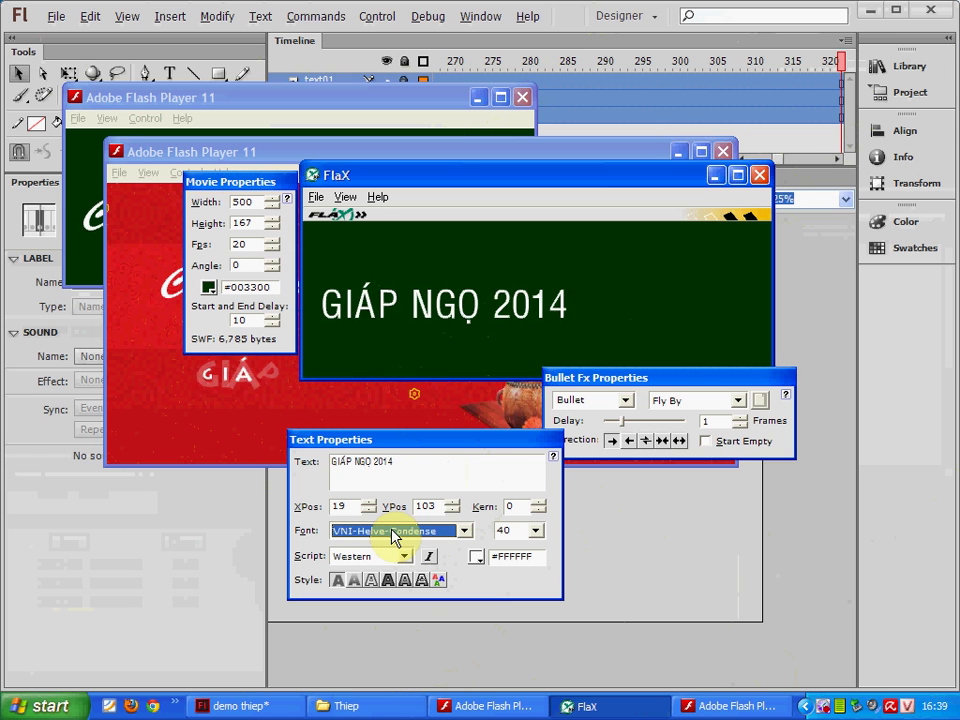
scroll(393, 537, "down", 4)
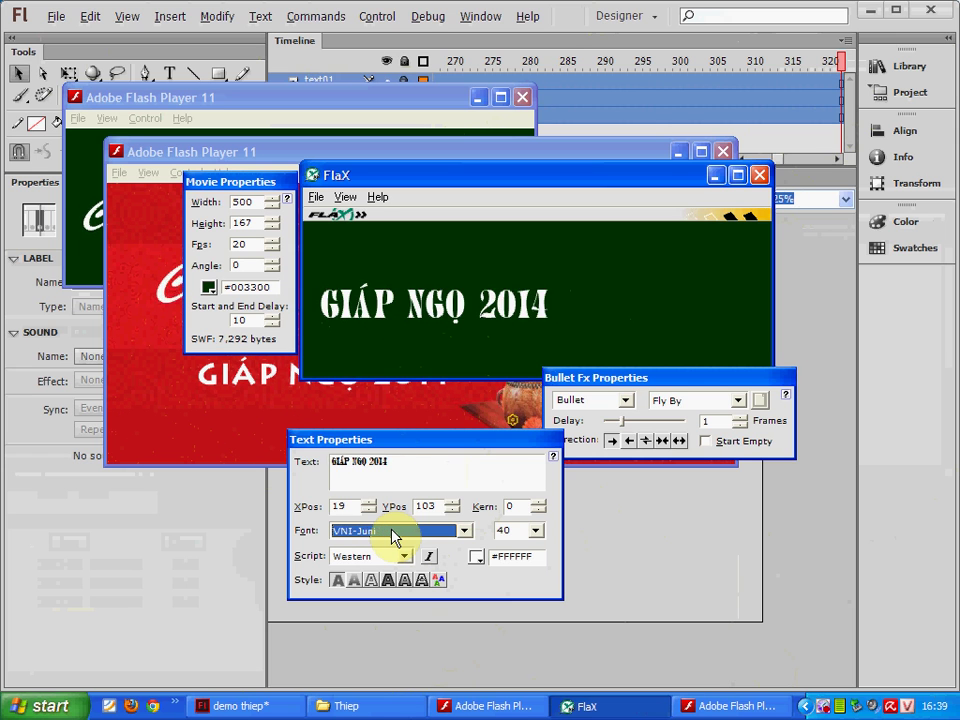
scroll(393, 537, "down", 1)
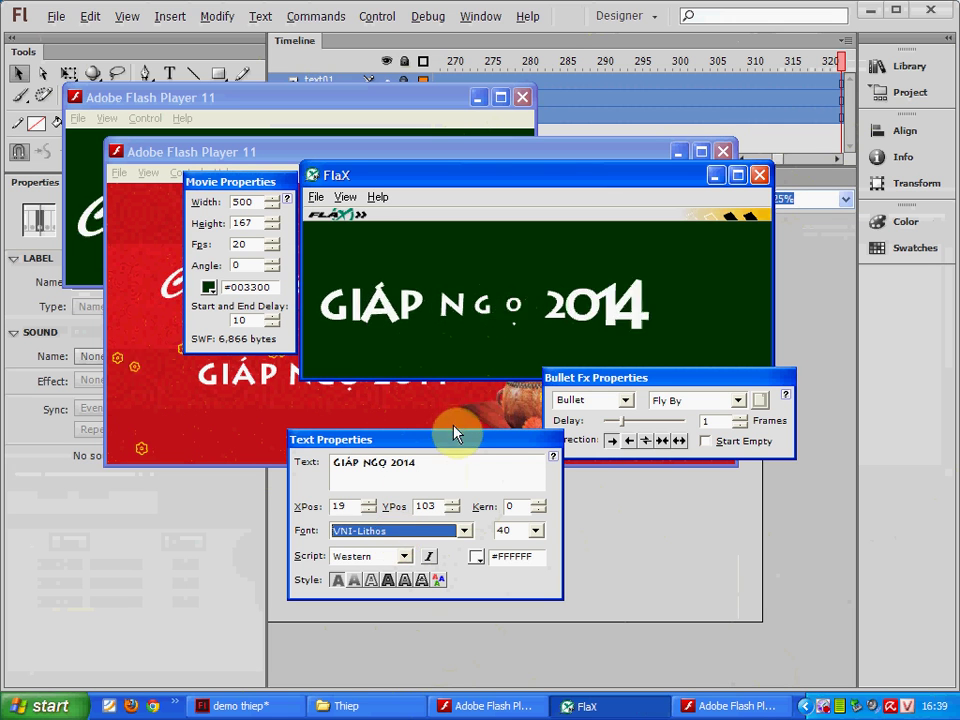
- Check the exported files in the Thiep folder and, in FlaX, set the GIÁP NGỌ 2014 text effect to SmallBig
left_click(623, 403)
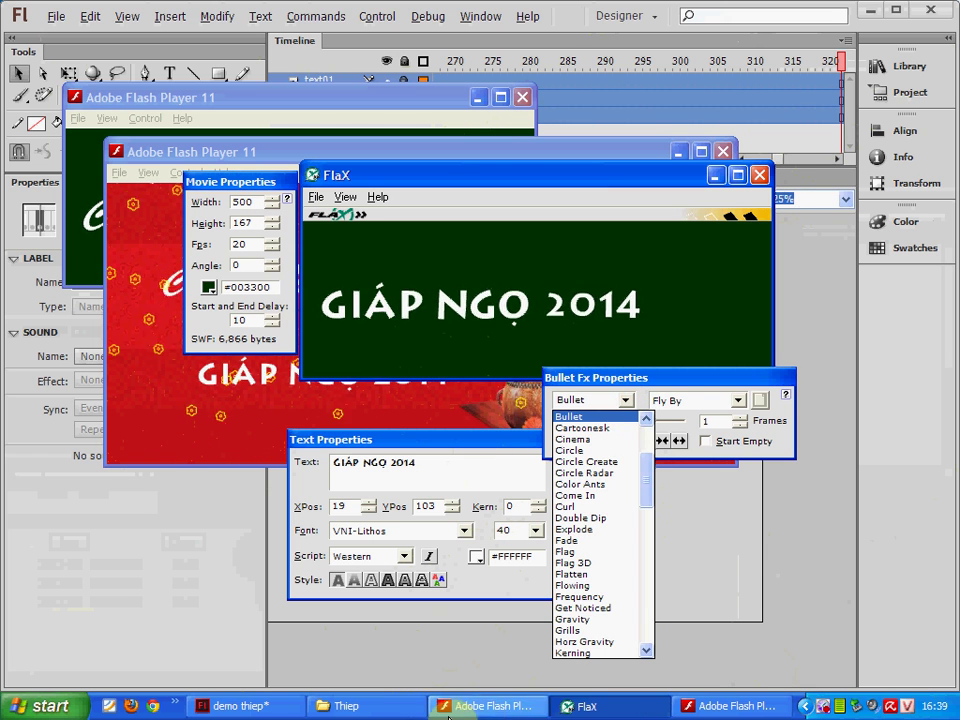
left_click(345, 706)
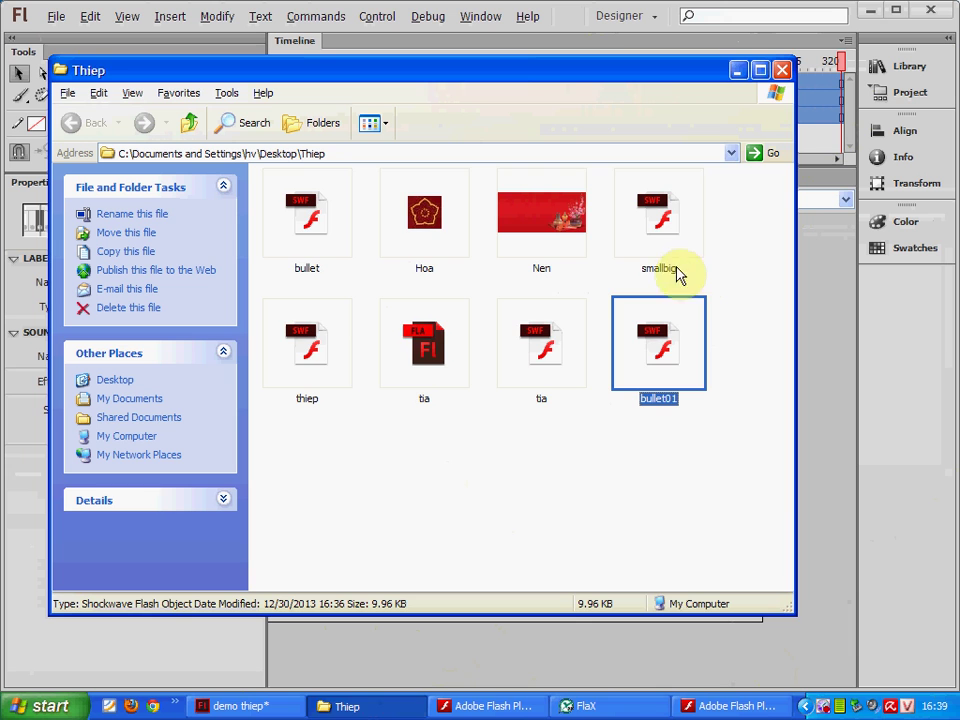
left_click(583, 705)
left_click(621, 400)
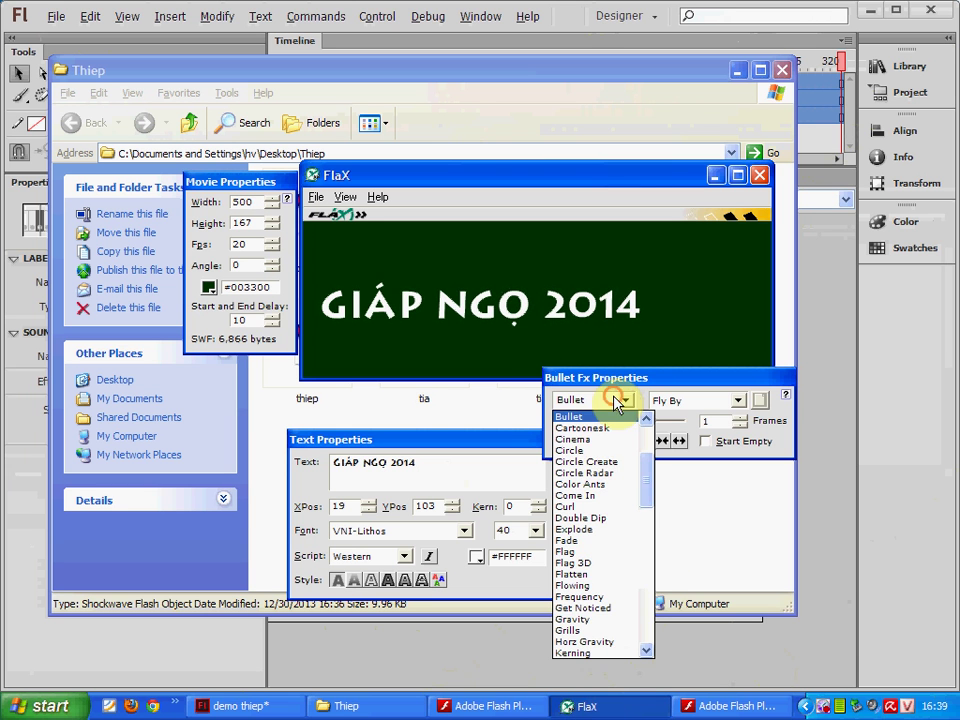
left_click_drag(654, 519, 645, 602)
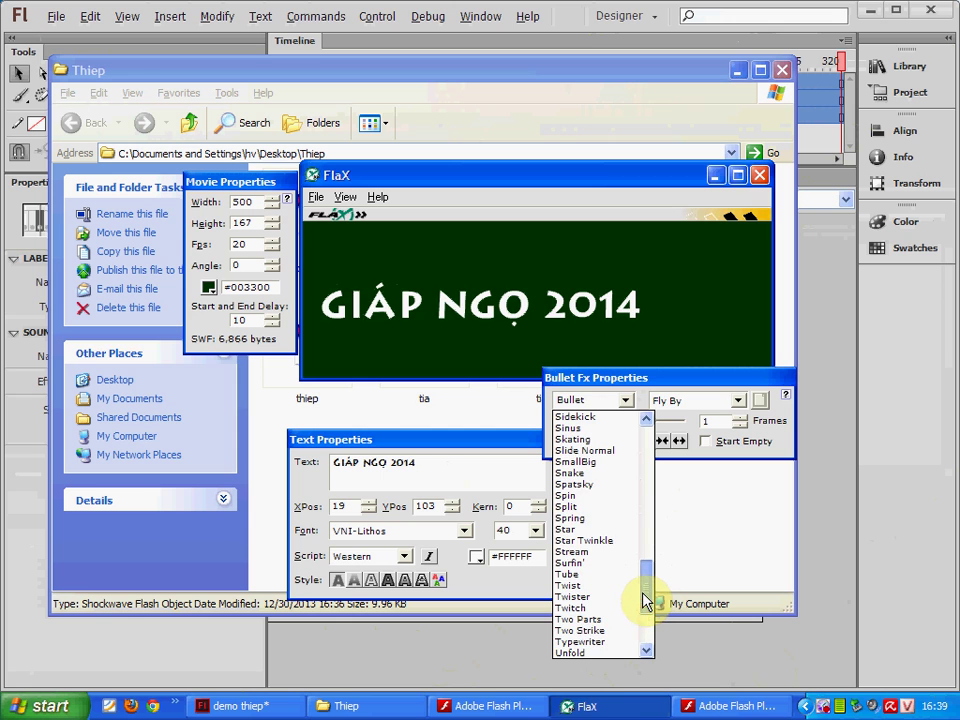
left_click(602, 462)
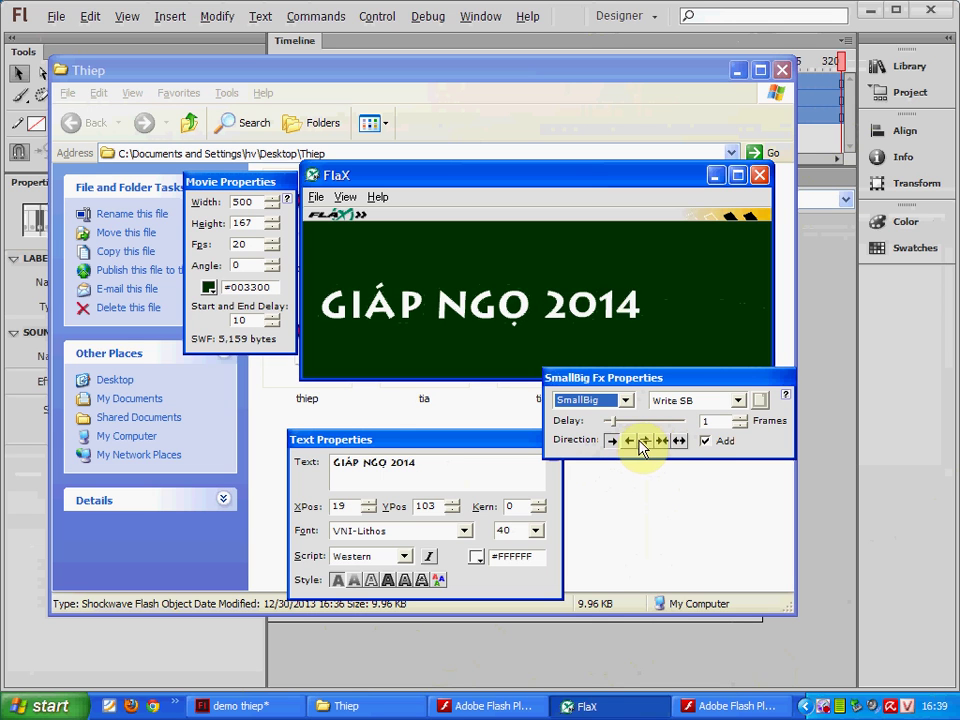
- Try two other letter directions for the SmallBig effect and return to the first direction
left_click(634, 444)
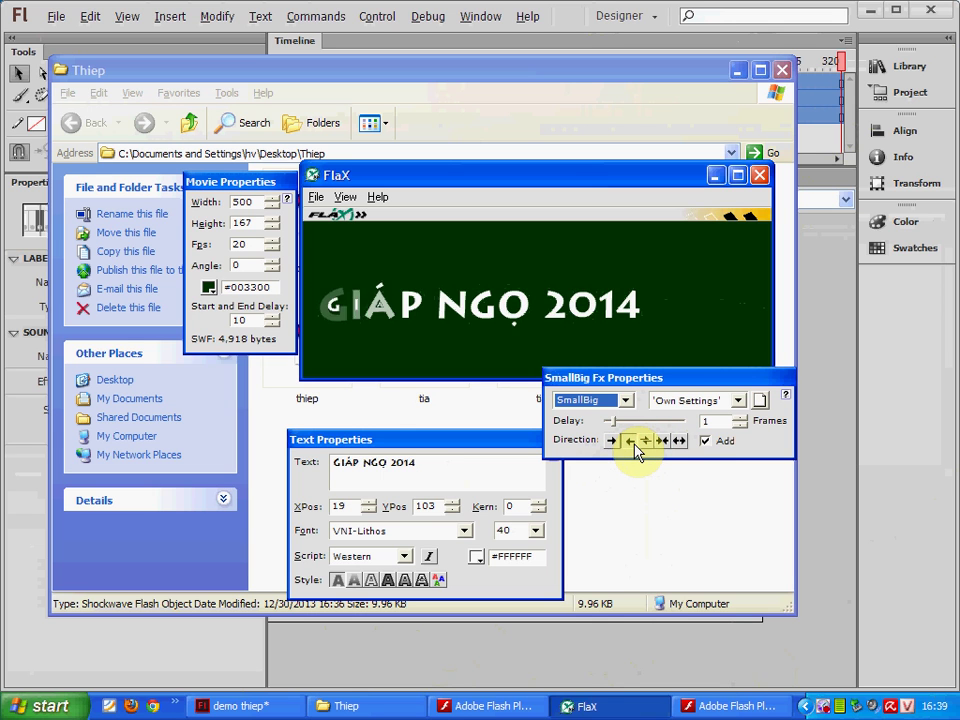
left_click(645, 442)
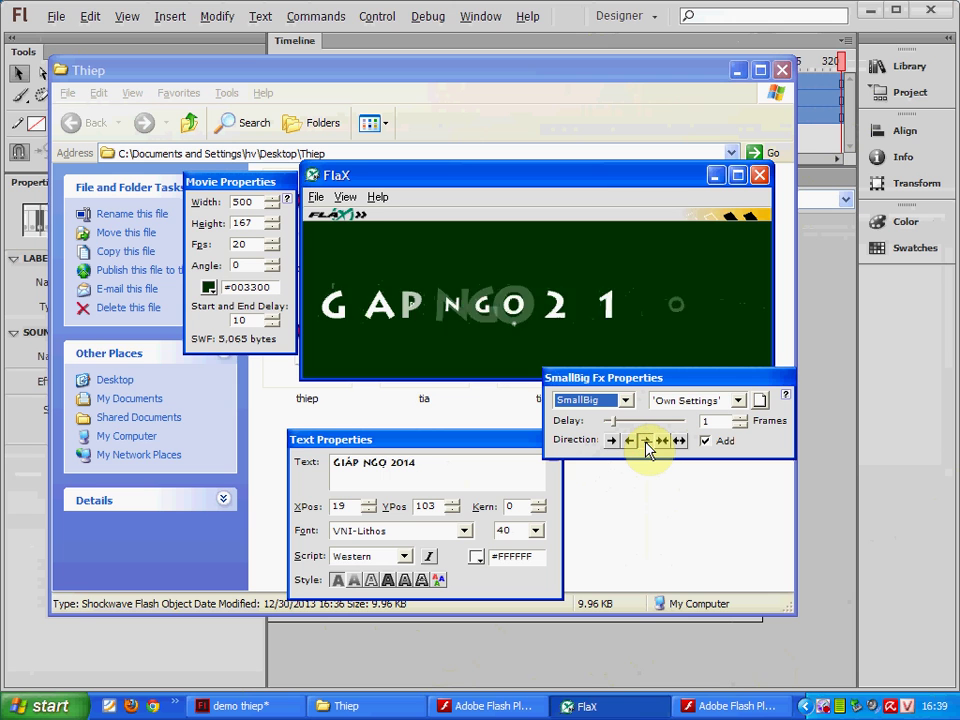
left_click(615, 441)
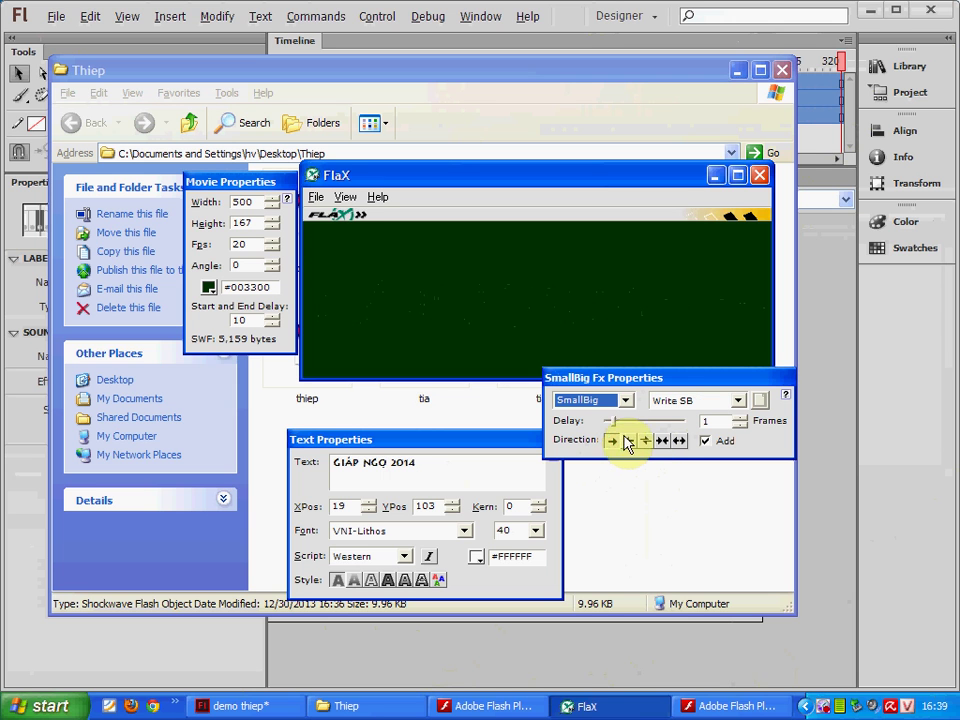
- Export the FlaX effect as a Shockwave Flash file named smallbig01 in the Thiep folder
left_click(316, 197)
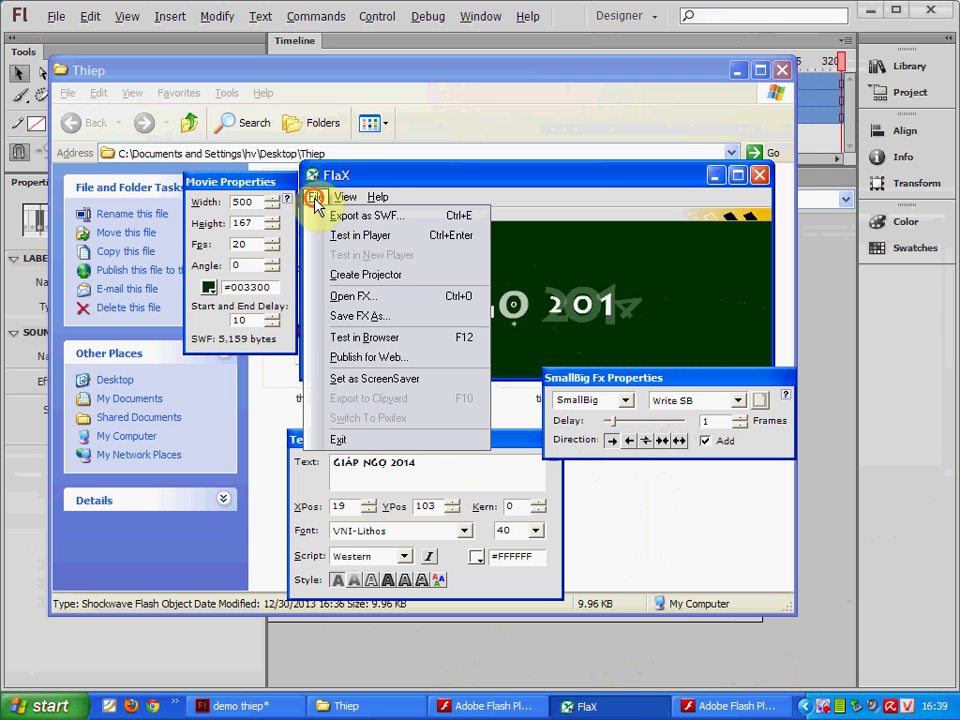
left_click(364, 217)
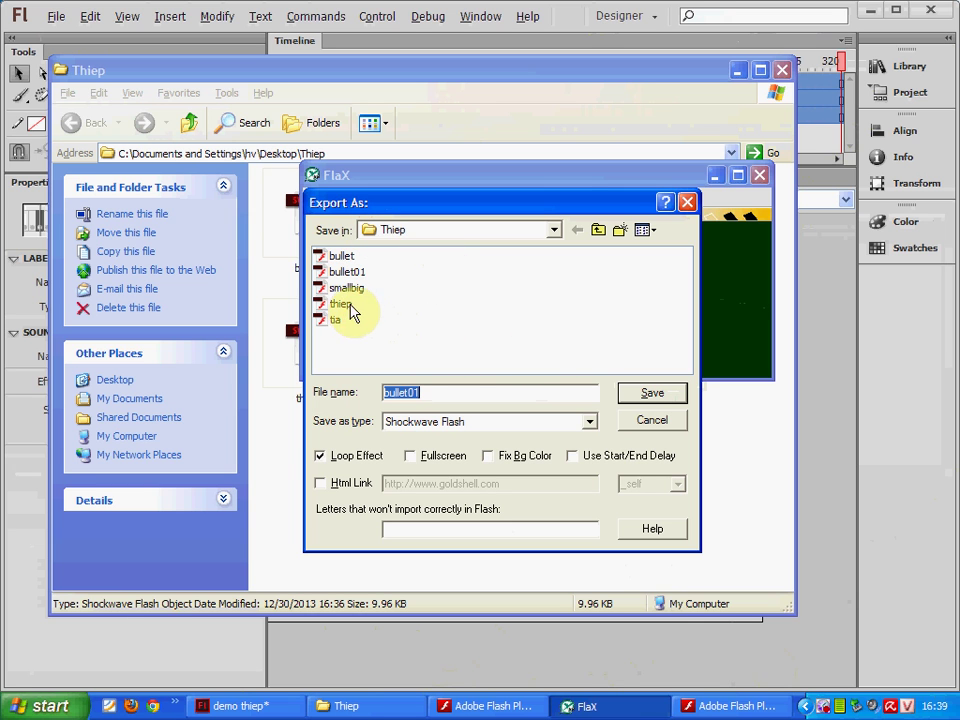
left_click(346, 288)
left_click(460, 392)
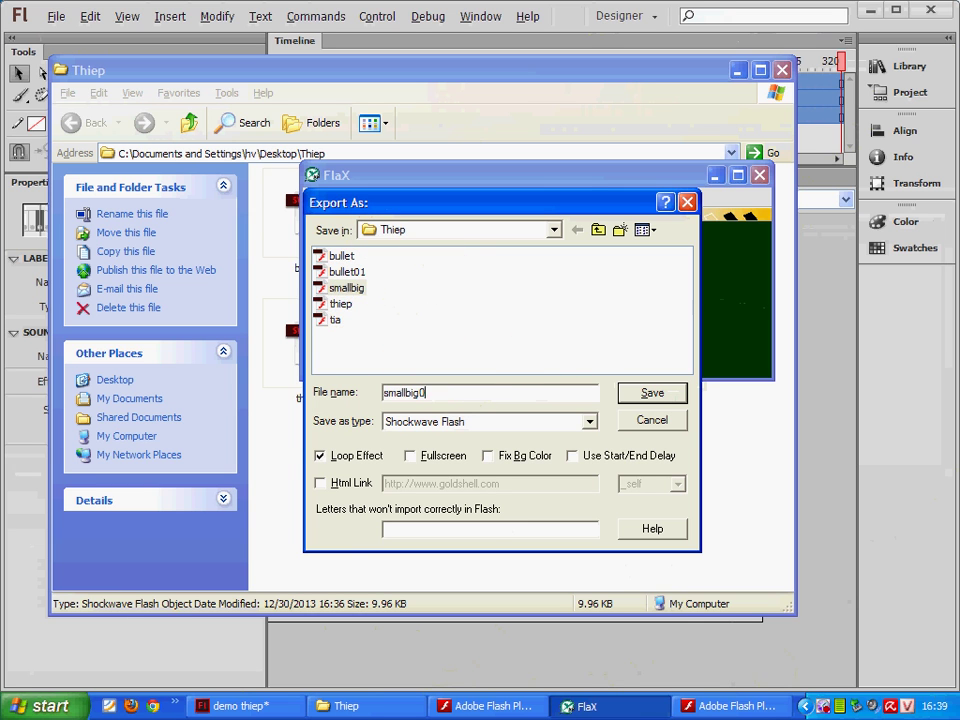
type("01")
key("Return")
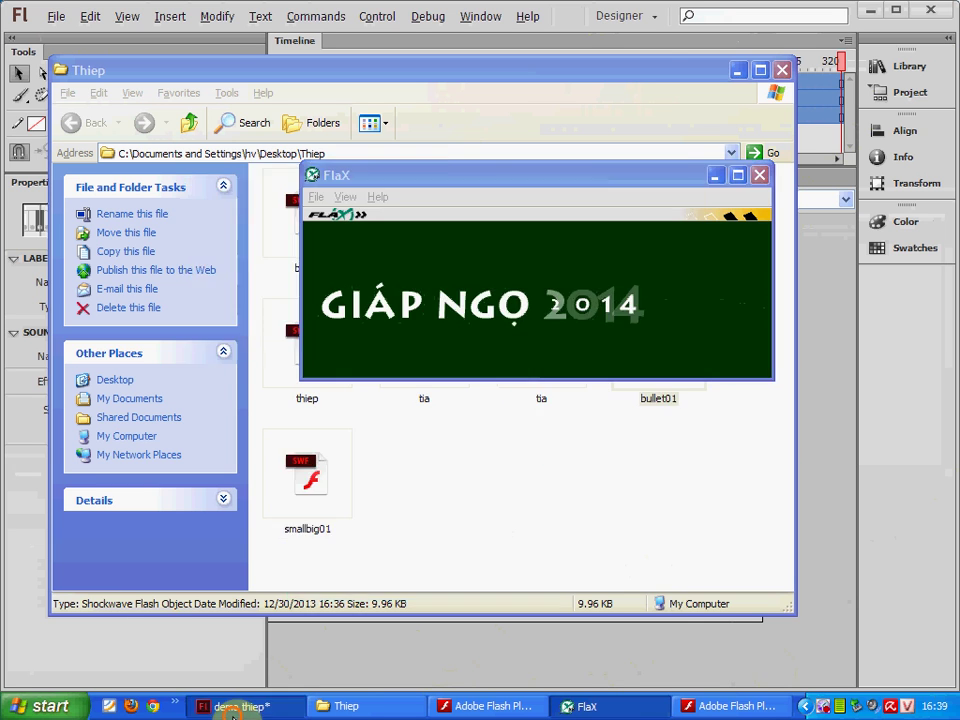
- Switch to Flash, add a layer named text02 above text01 and insert a blank keyframe at its frame 60
key("alt+Tab")
left_click(283, 159)
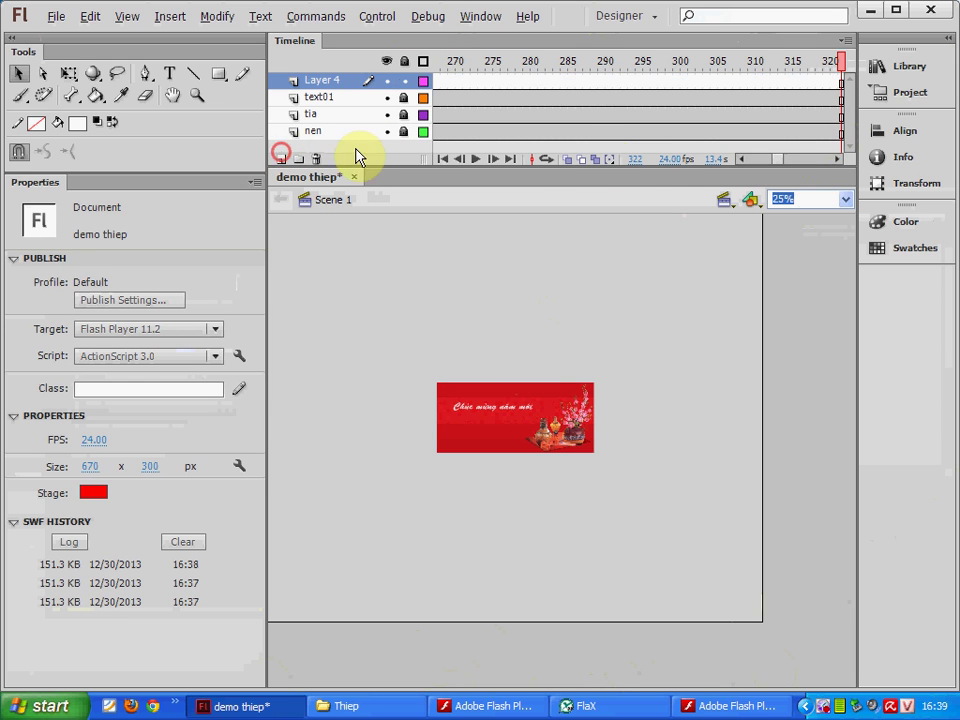
left_click_drag(783, 160, 754, 159)
left_click(711, 81)
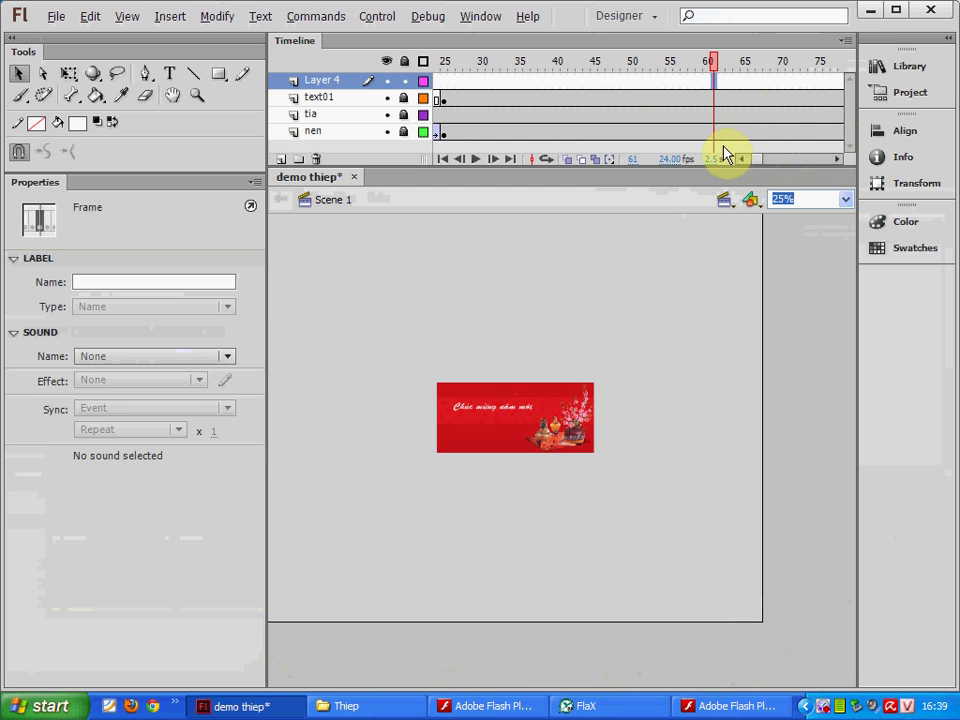
double_click(330, 80)
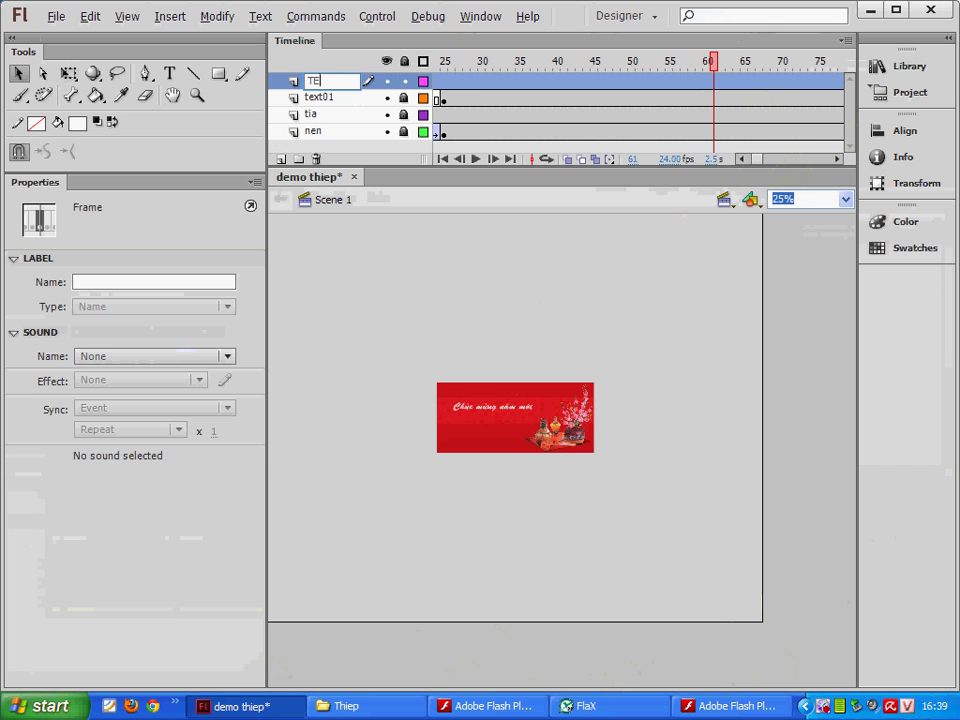
type("text02")
key("Return")
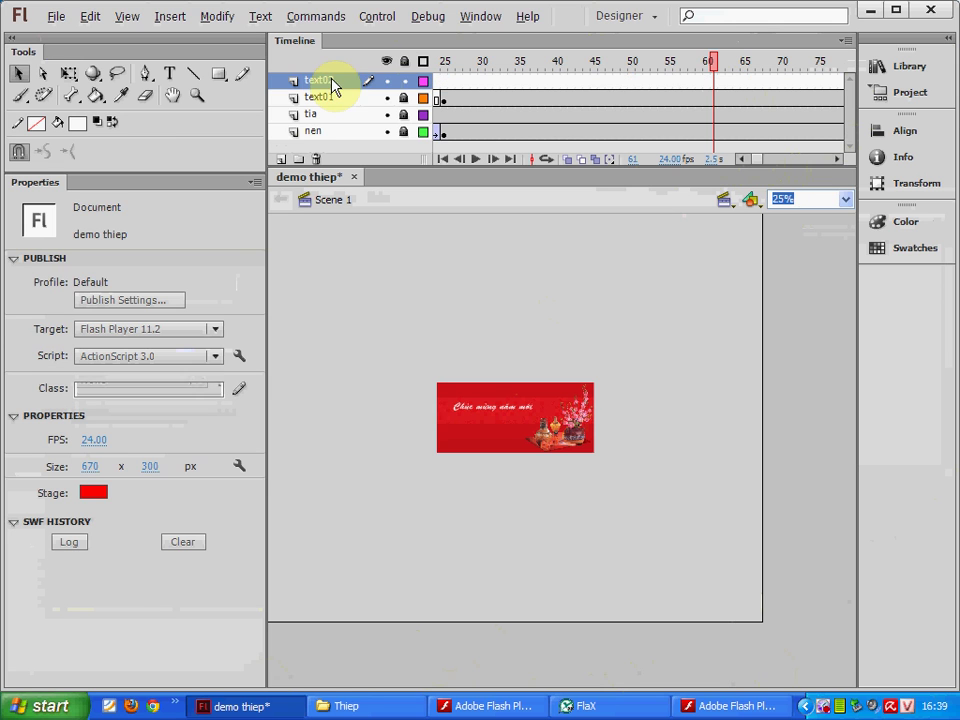
left_click(707, 84)
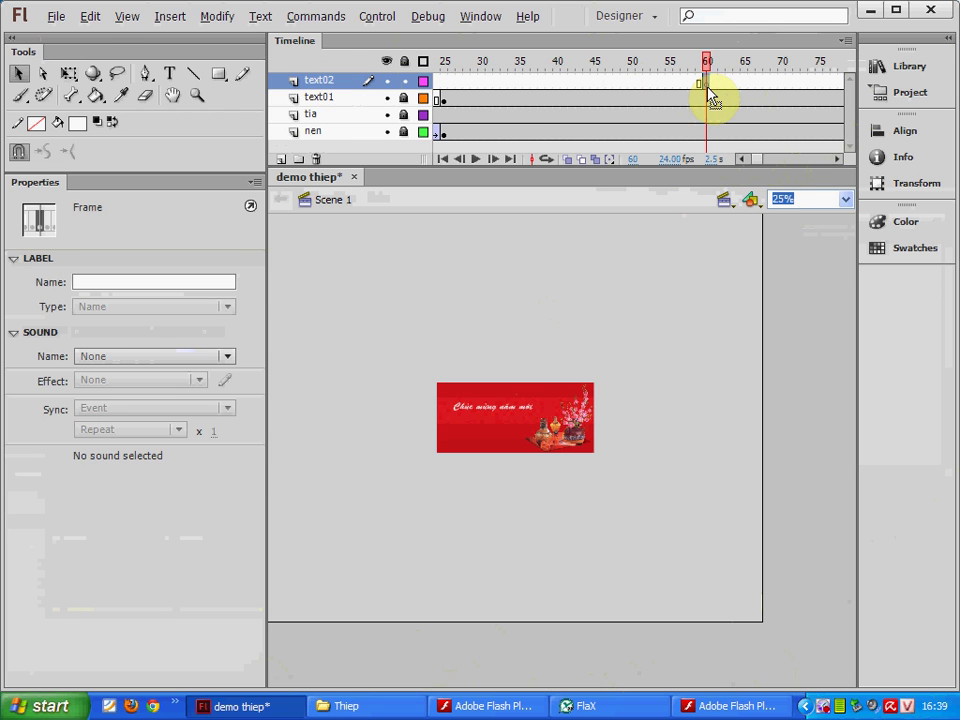
key("F7")
- Create a new movie clip symbol named giapngo_mc
left_click(170, 17)
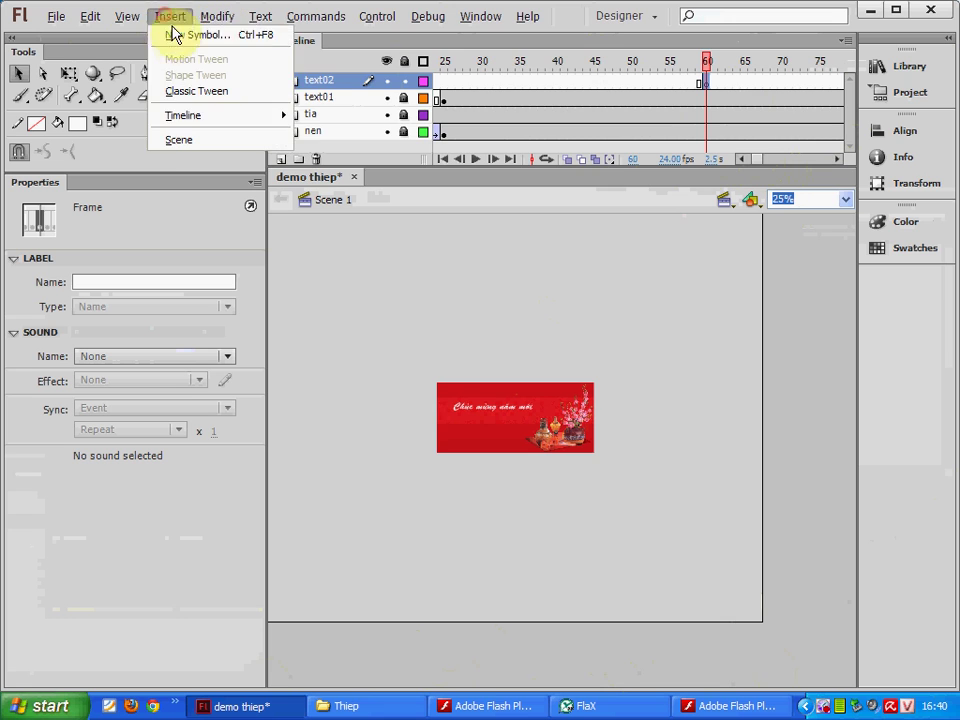
left_click(176, 41)
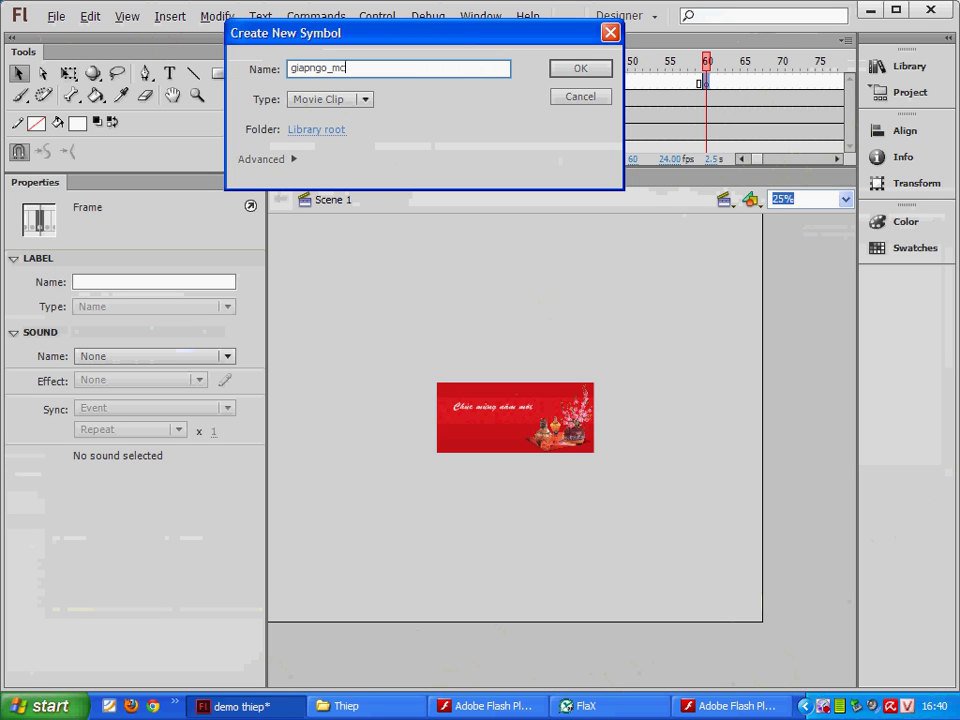
key("Return")
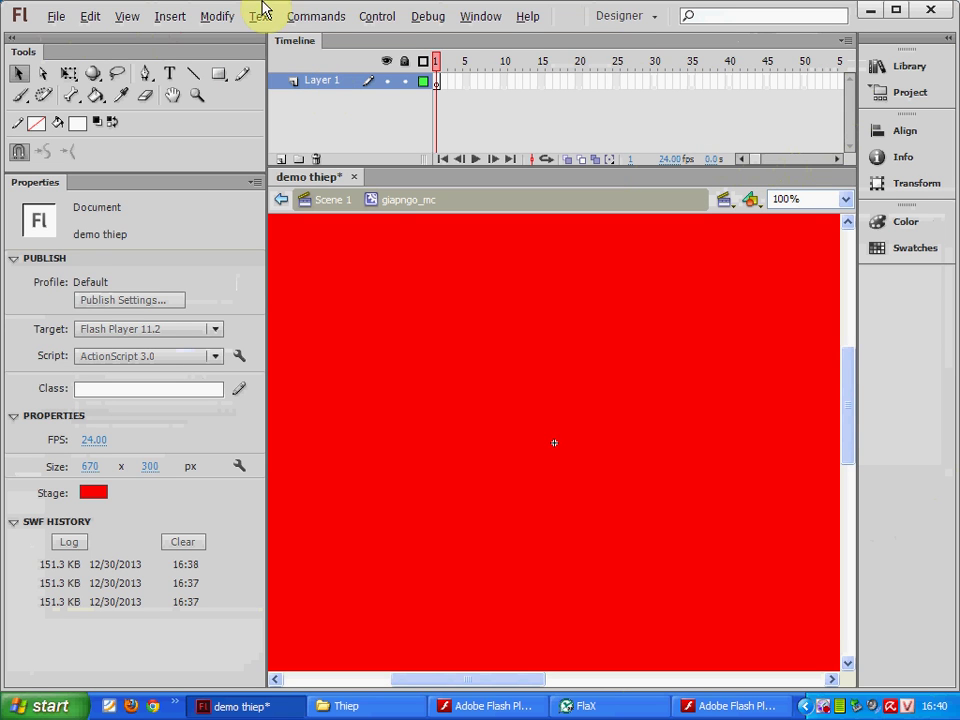
- Import smallbig01 from the Thiep folder to the stage of giapngo_mc and scrub through its frames to check the animation
left_click(62, 17)
mouse_move(105, 245)
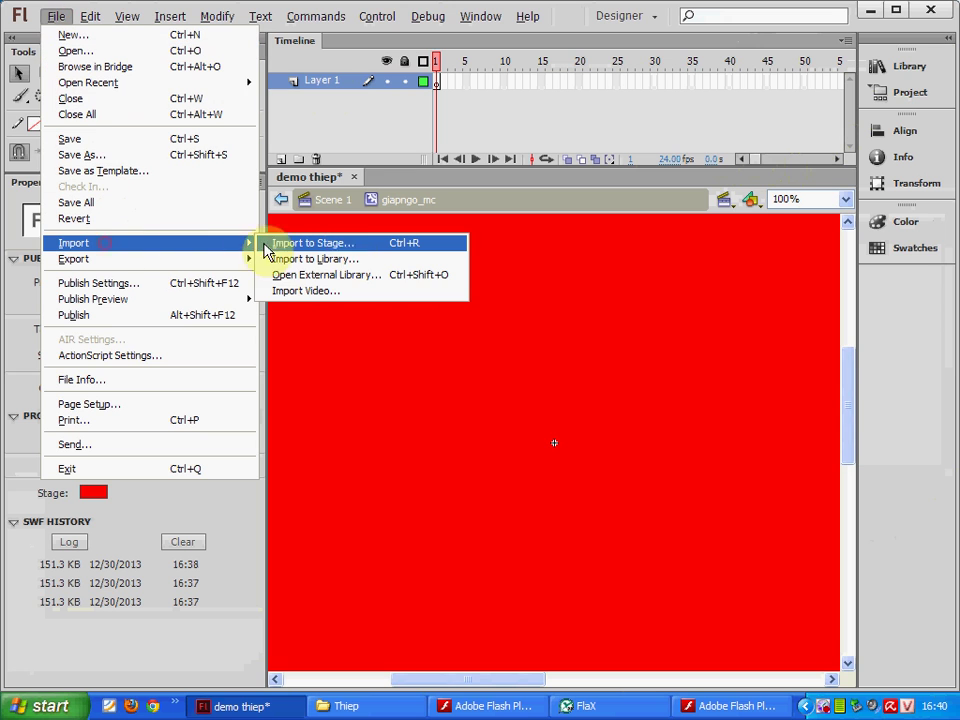
left_click(348, 245)
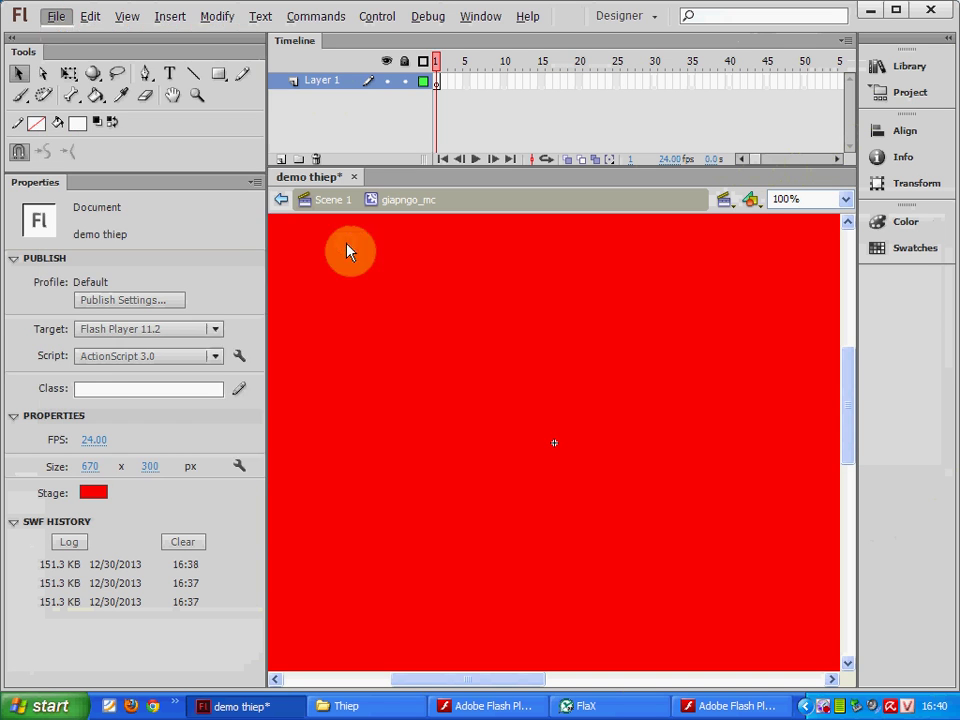
left_click(647, 195)
left_click(660, 217)
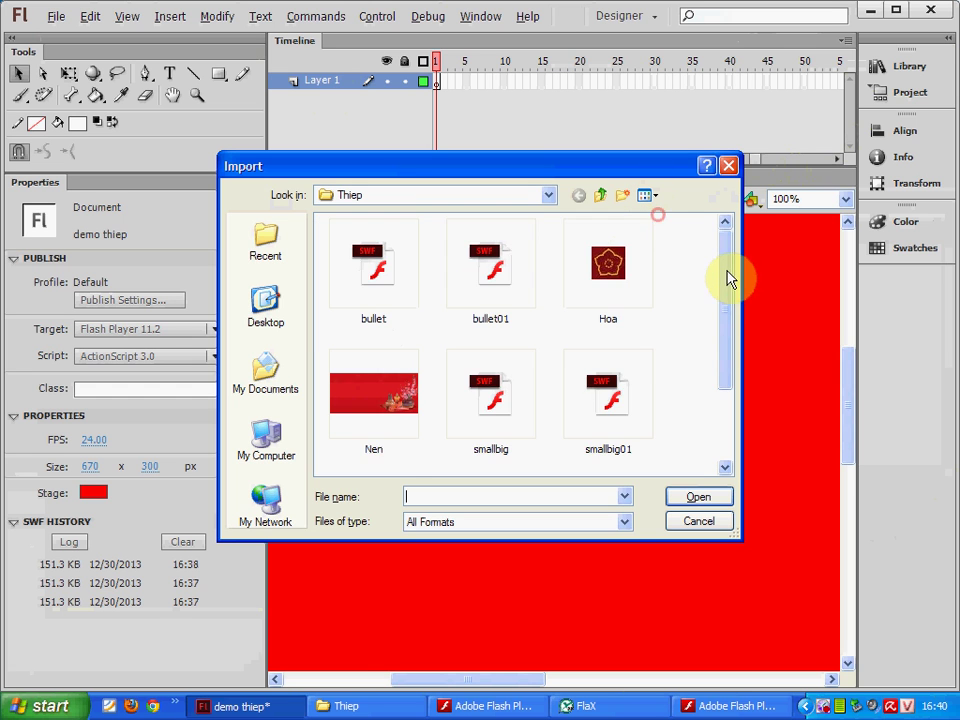
left_click_drag(729, 274, 724, 332)
double_click(622, 326)
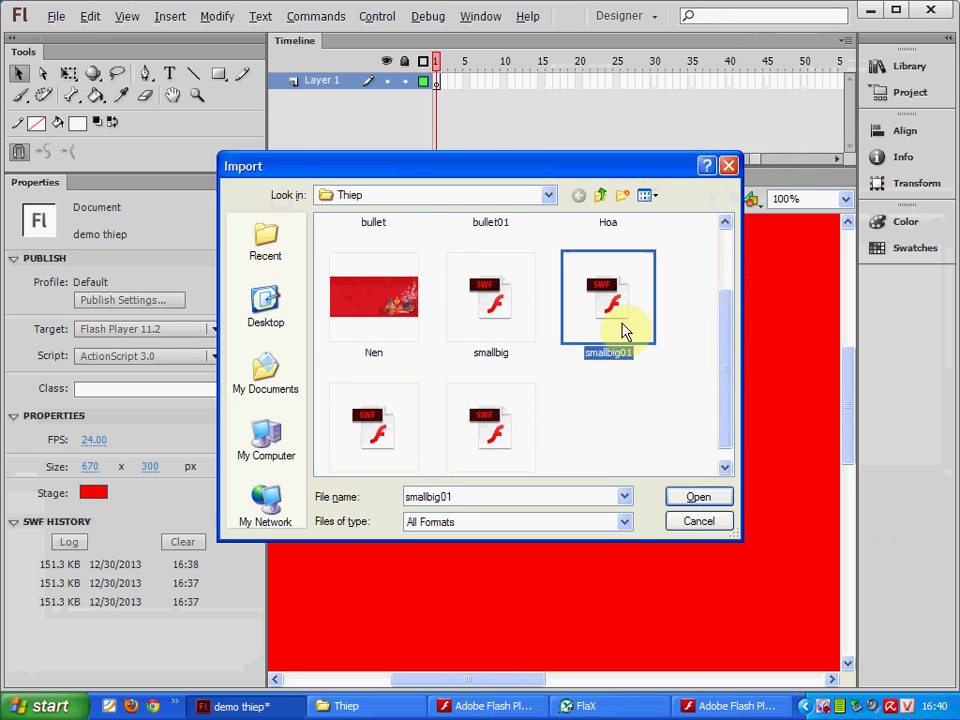
left_click_drag(455, 70, 587, 72)
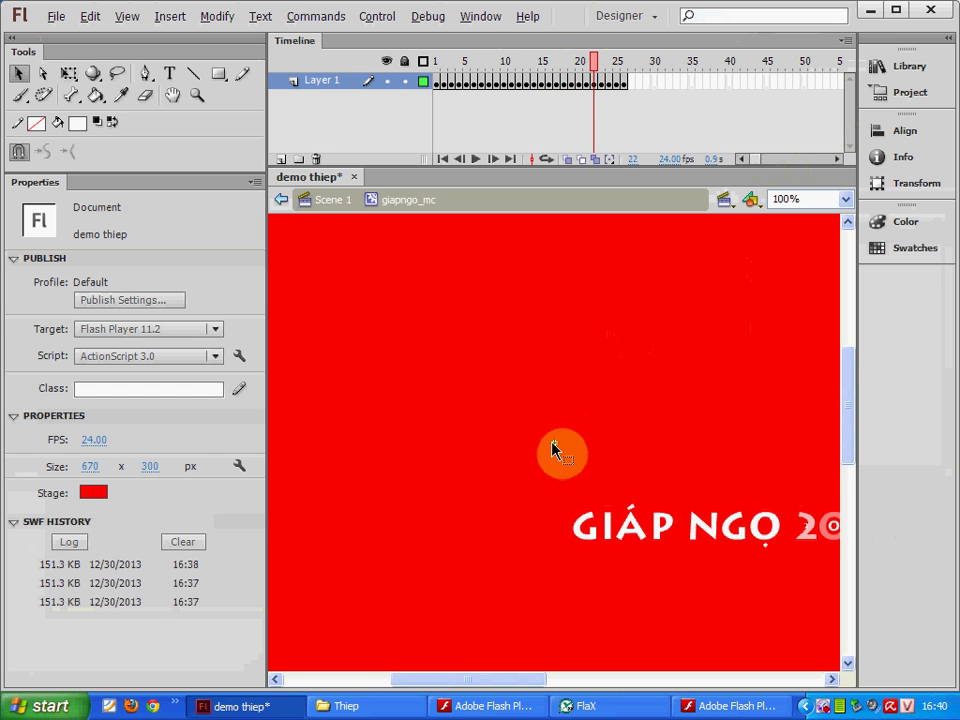
- Place a giapngo_mc instance from the library on the card at frame 60 of text02 in Scene 1 and test the movie
left_click(336, 209)
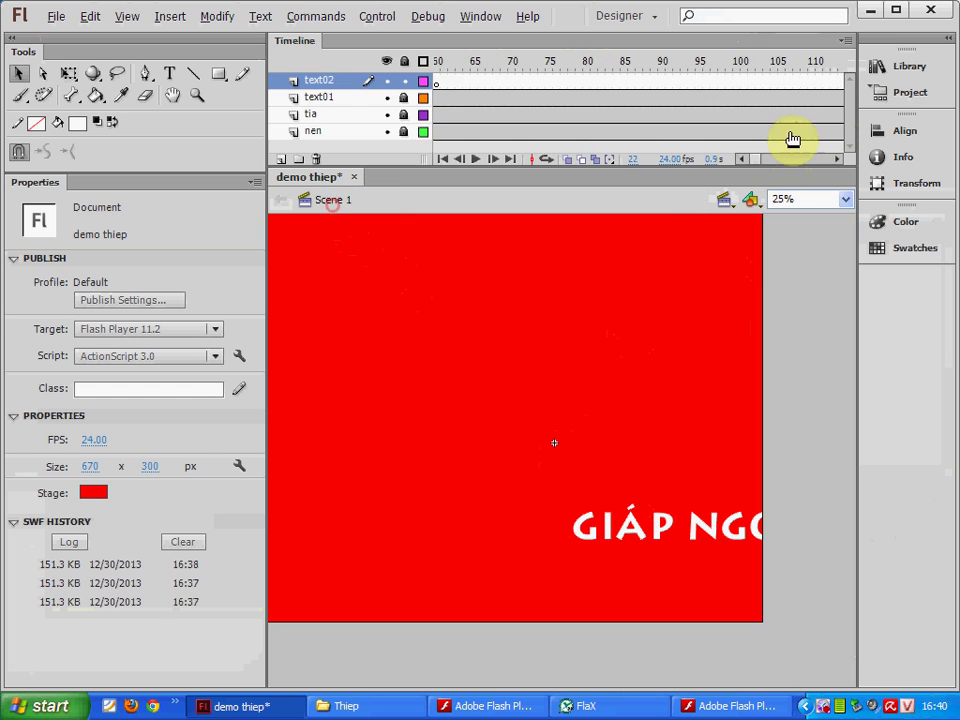
left_click(946, 42)
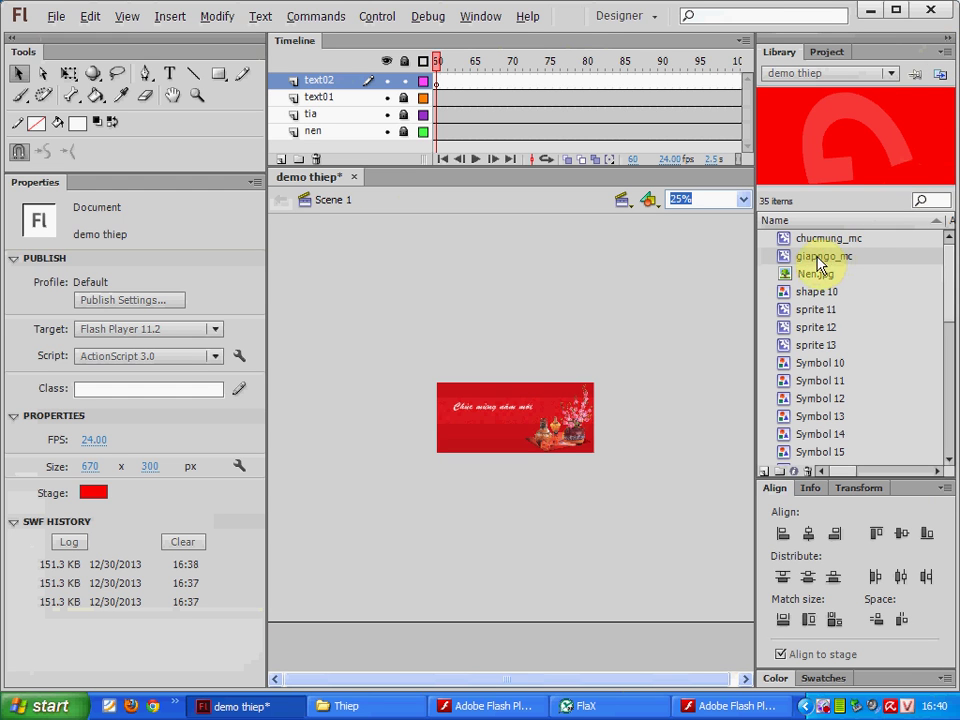
left_click_drag(818, 259, 519, 426)
left_click_drag(452, 428, 452, 428)
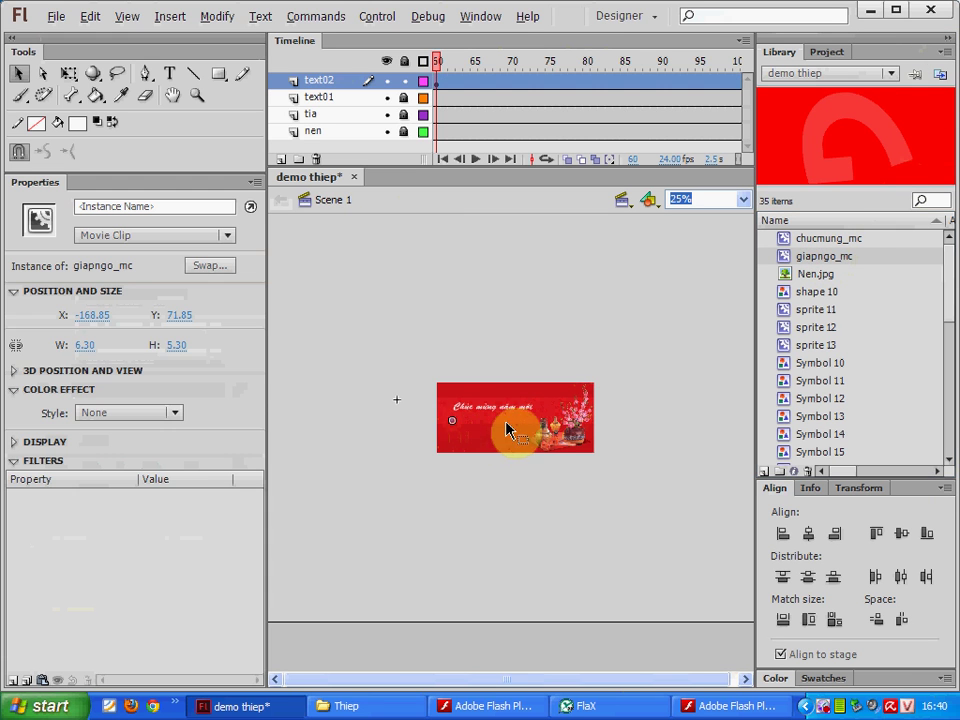
key("ctrl+Return")
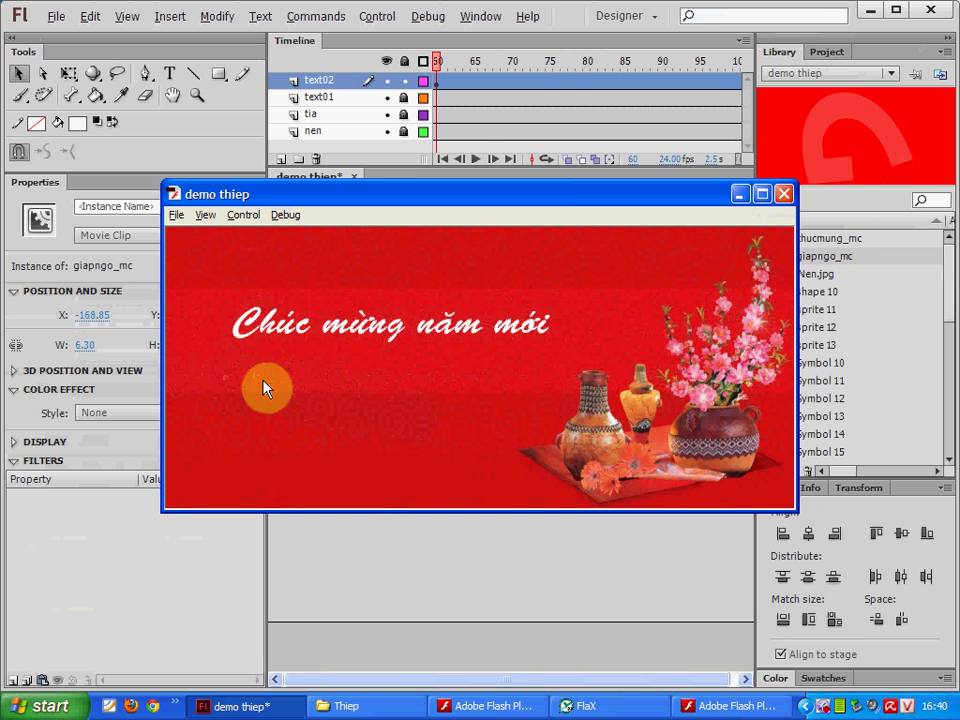
left_click(786, 195)
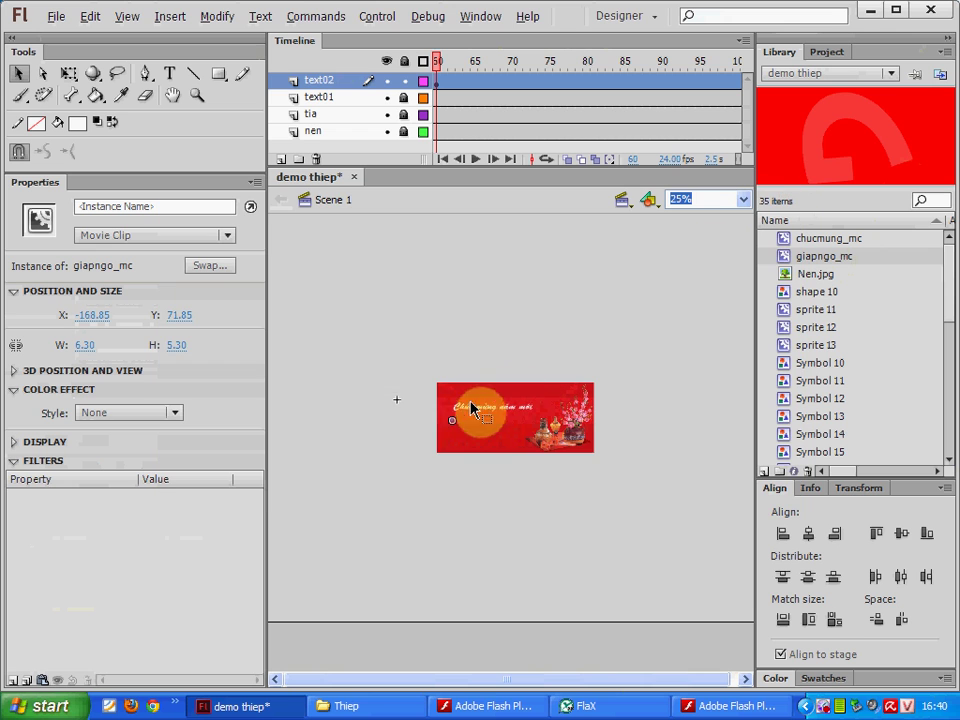
- Shift the giapngo_mc instance horizontally to about X -53 and test the movie again
left_click(432, 410)
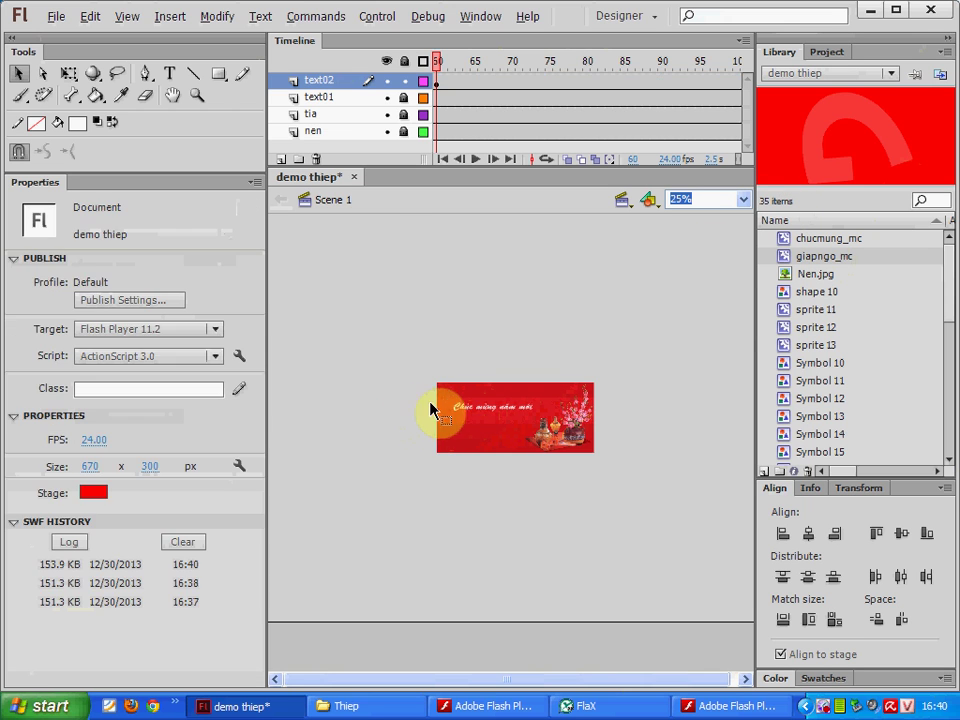
left_click(455, 425)
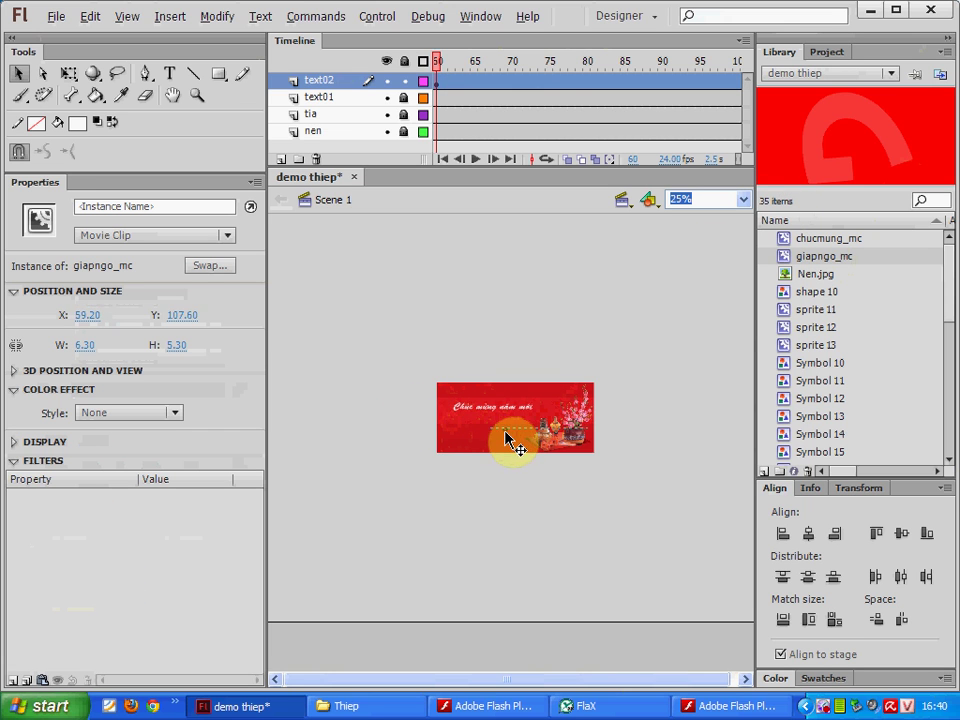
key("shift+Left")
key("shift+Left")
key("ctrl+Return")
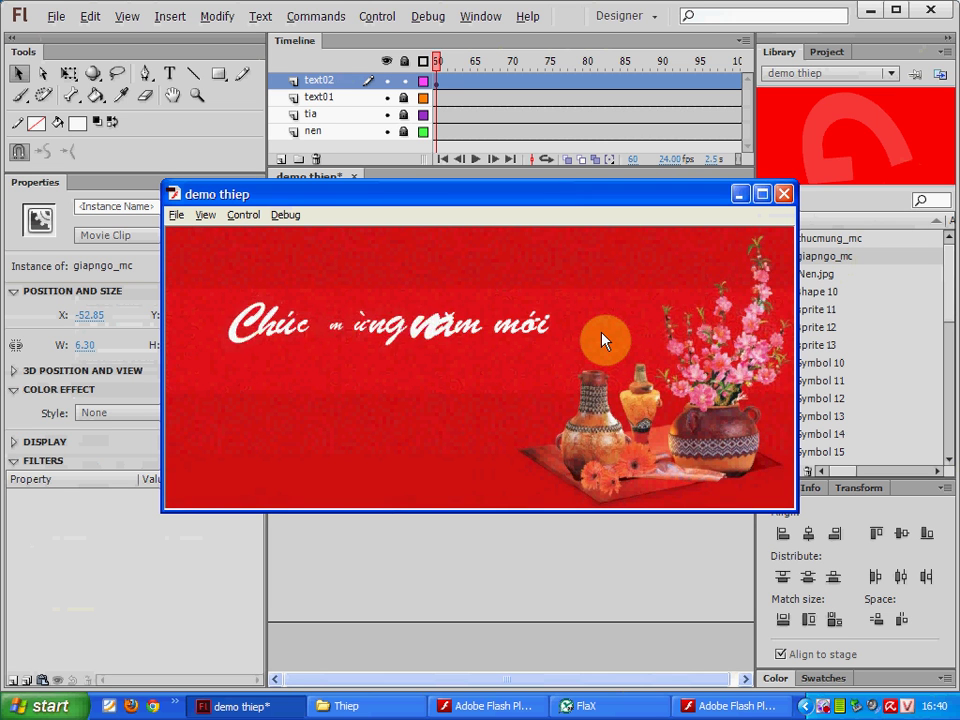
left_click(784, 193)
- Move the giapngo_mc instance to about X 51, Y 151, open it and scrub to frame 19 to check the text placement
left_click(476, 430)
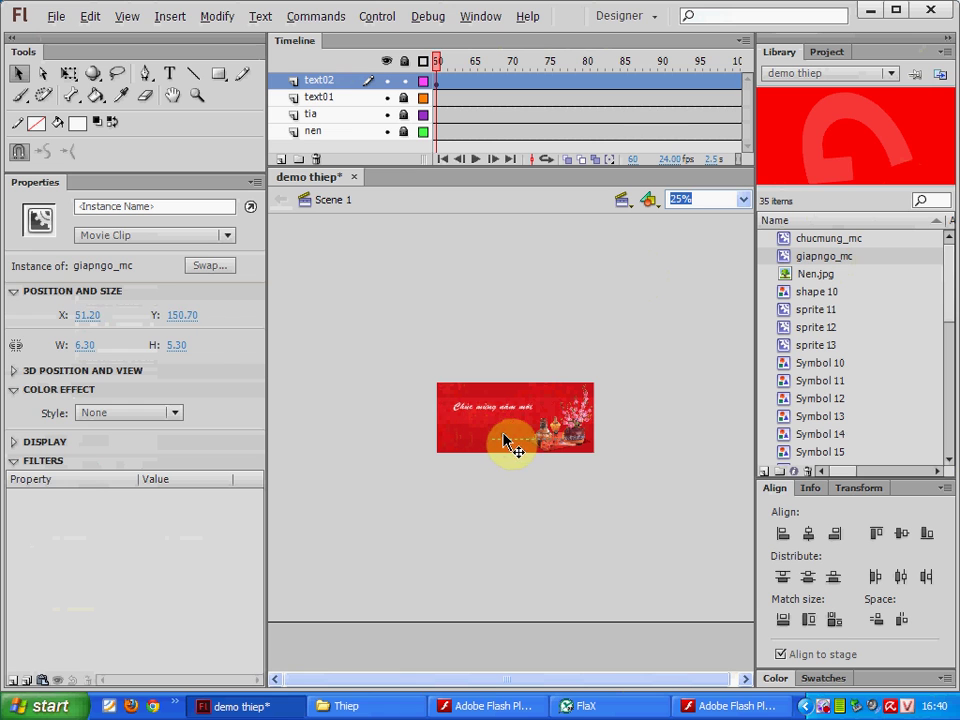
left_click(514, 443)
left_click(494, 443)
double_click(507, 443)
left_click_drag(440, 62, 574, 66)
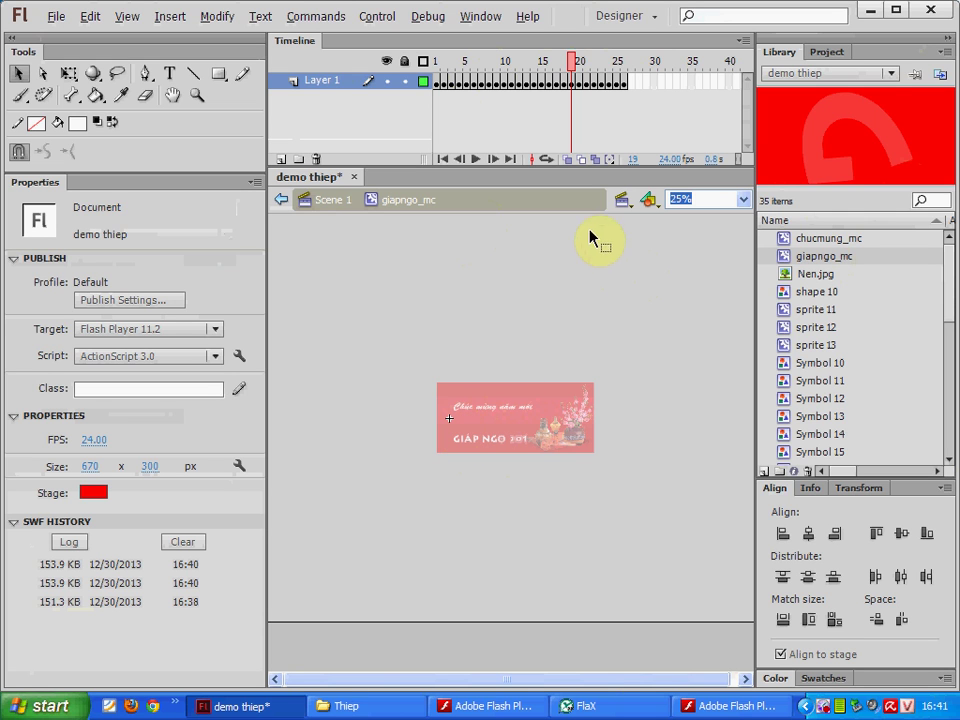
- Edit frames 1 to 26 of giapngo_mc simultaneously, select all of the text and move it to X 0, Y 0
left_click(569, 159)
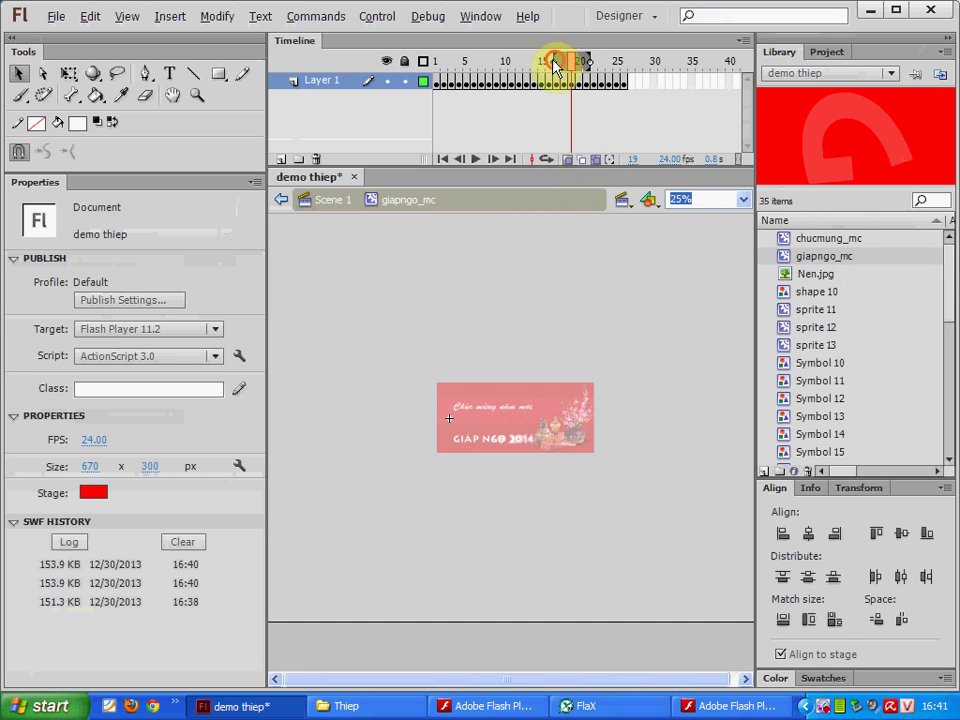
left_click_drag(555, 66, 407, 70)
left_click_drag(585, 63, 621, 68)
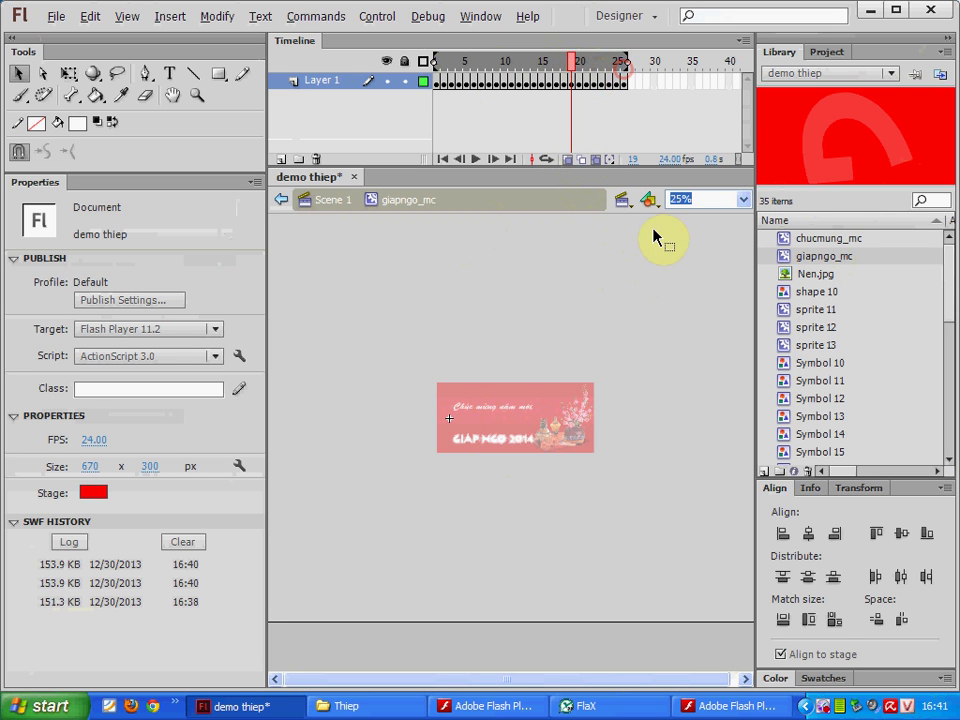
left_click(125, 18)
mouse_move(90, 18)
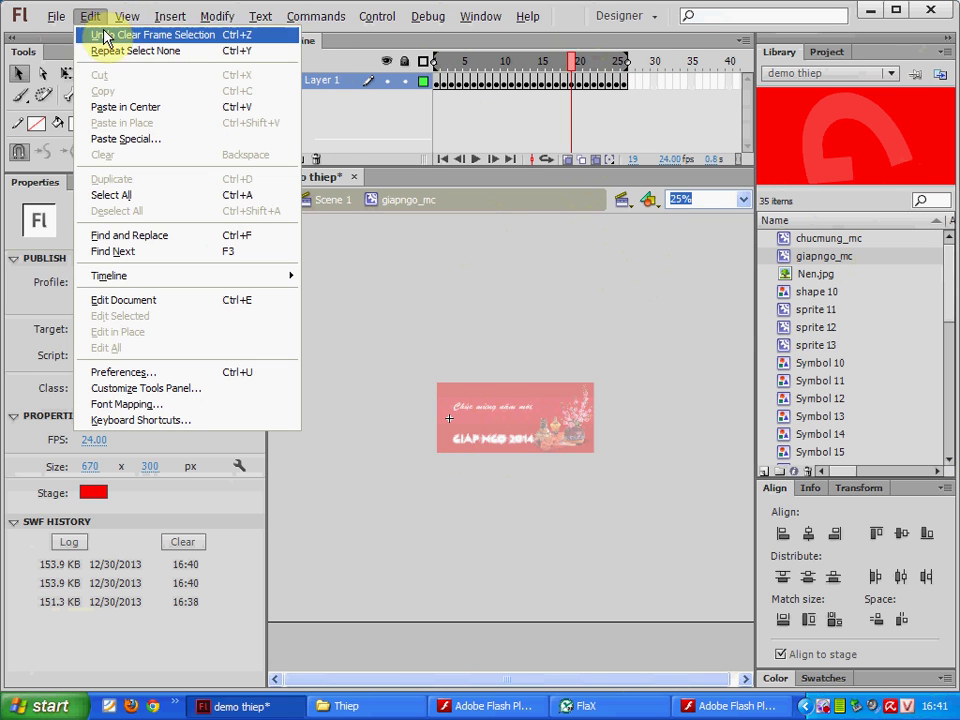
left_click(112, 196)
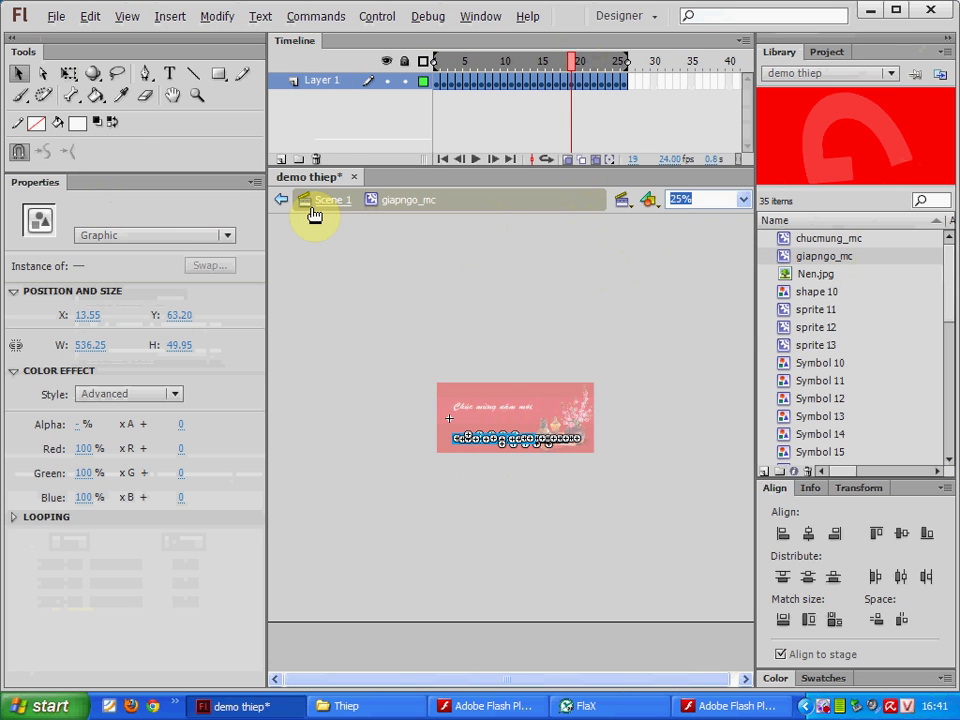
key("ctrl+equal")
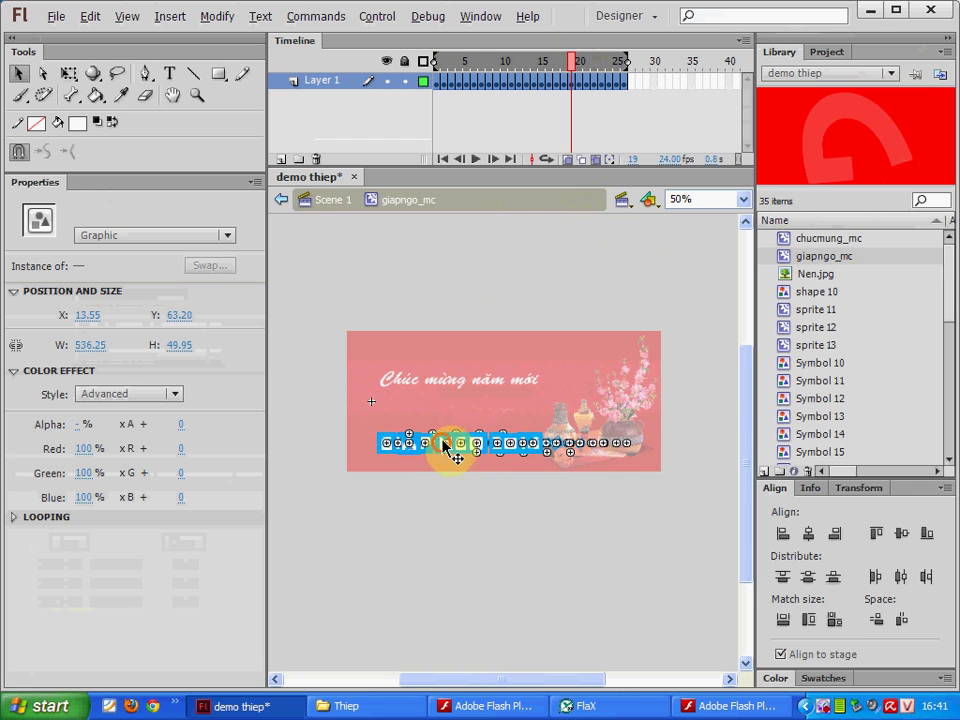
left_click_drag(456, 456, 435, 418)
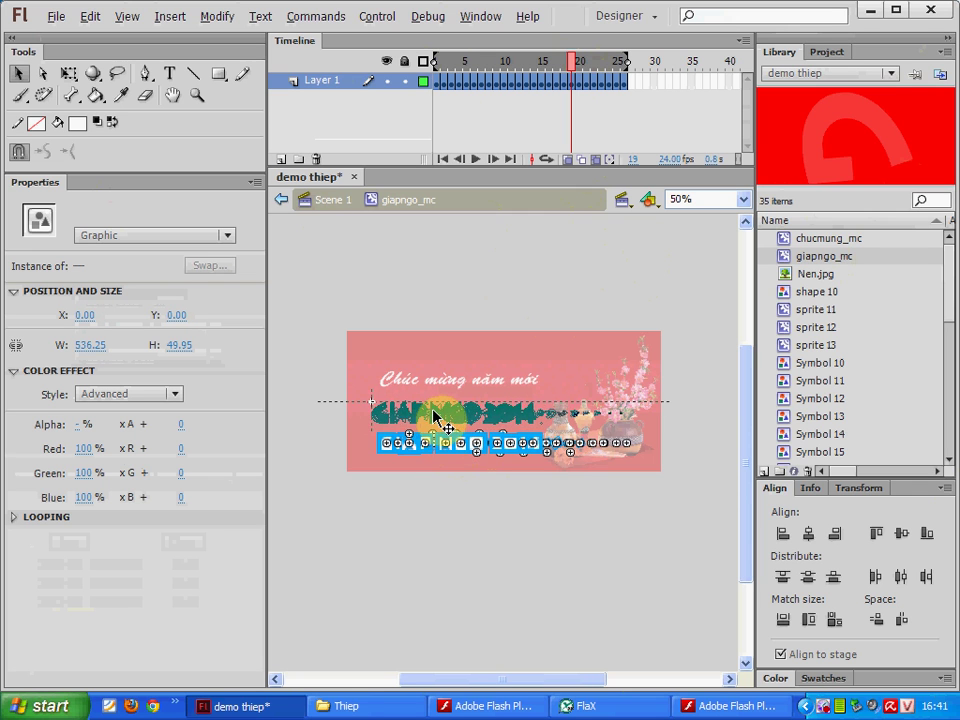
left_click(583, 160)
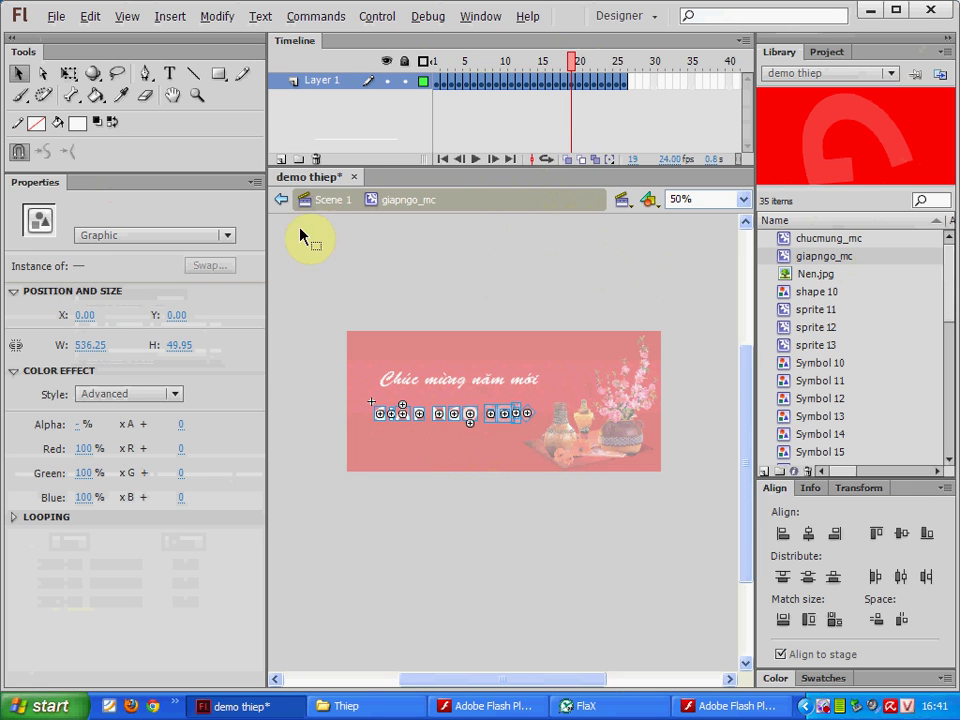
- Return to Scene 1, move the giapngo_mc instance down to about Y 175 and test the movie
left_click(318, 200)
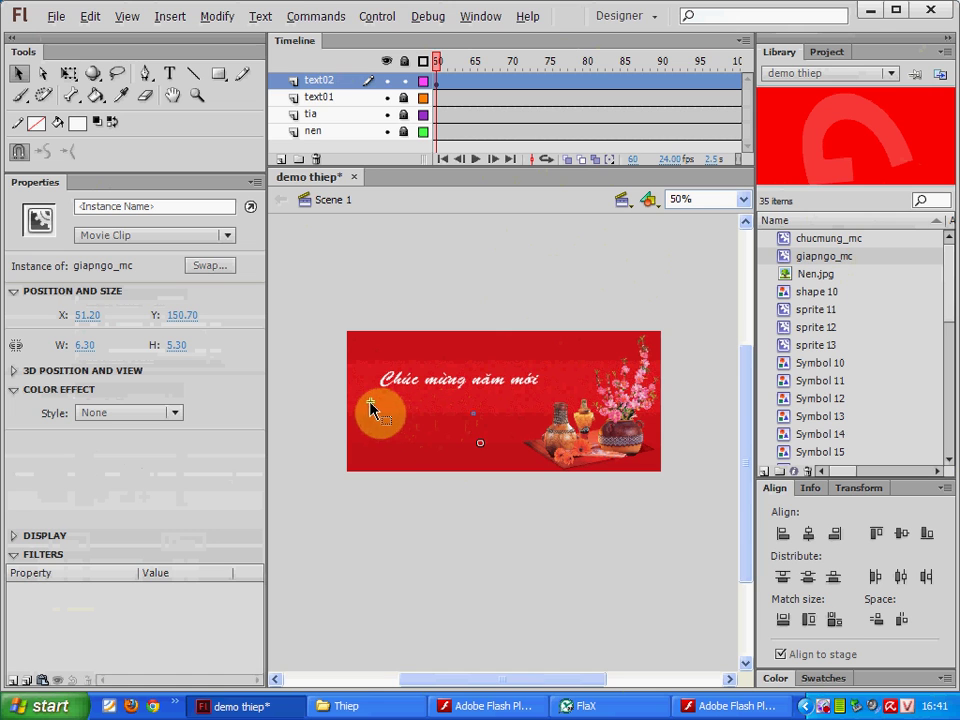
left_click_drag(370, 395, 483, 459)
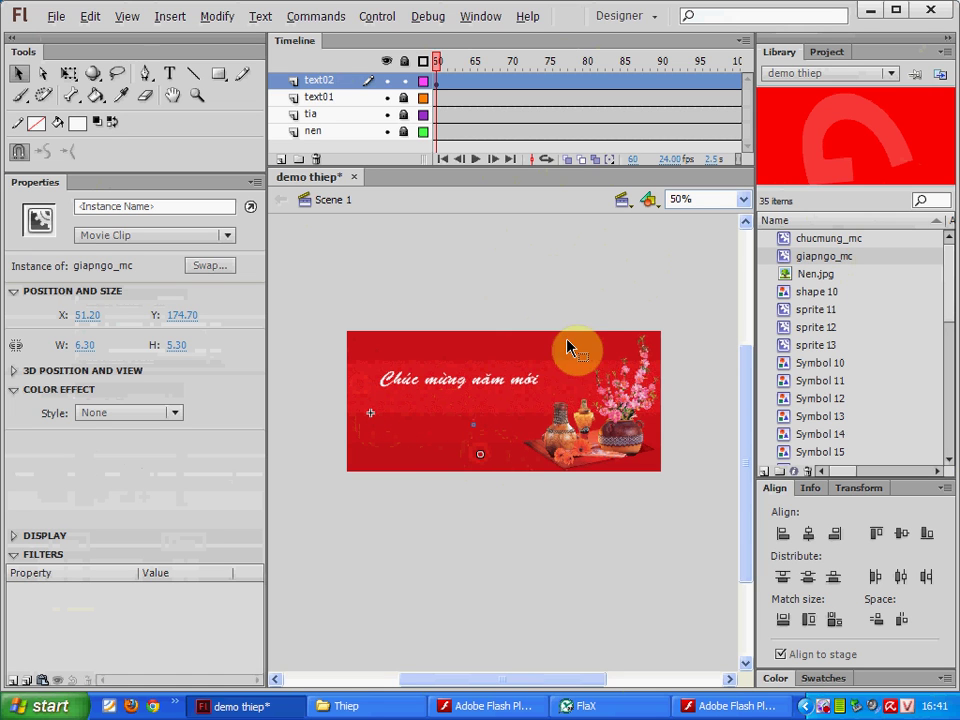
key("ctrl+Return")
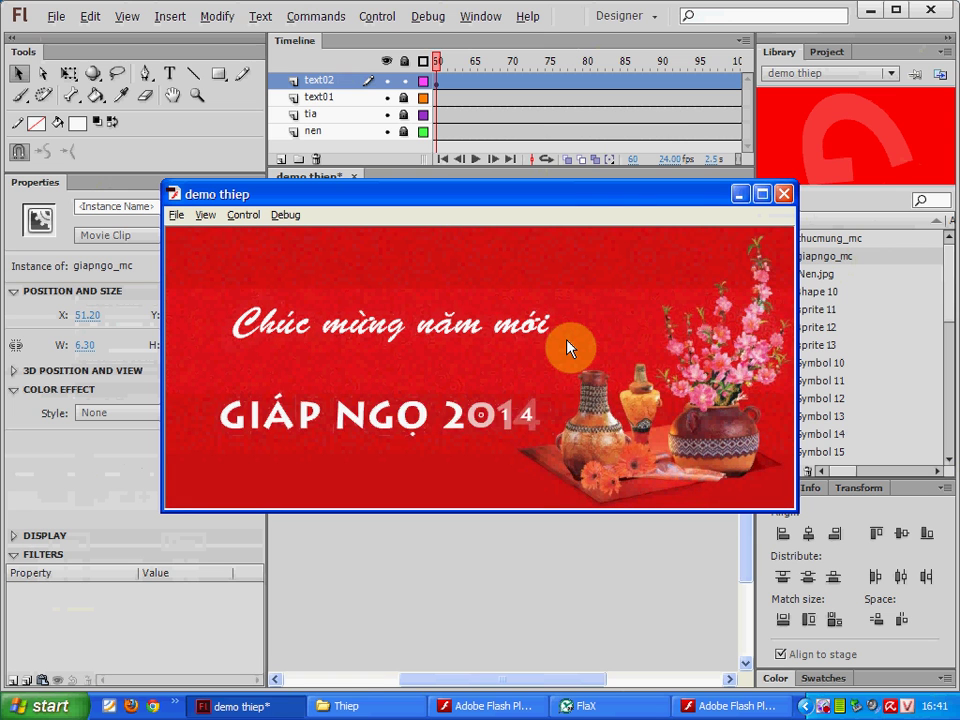
left_click(783, 193)
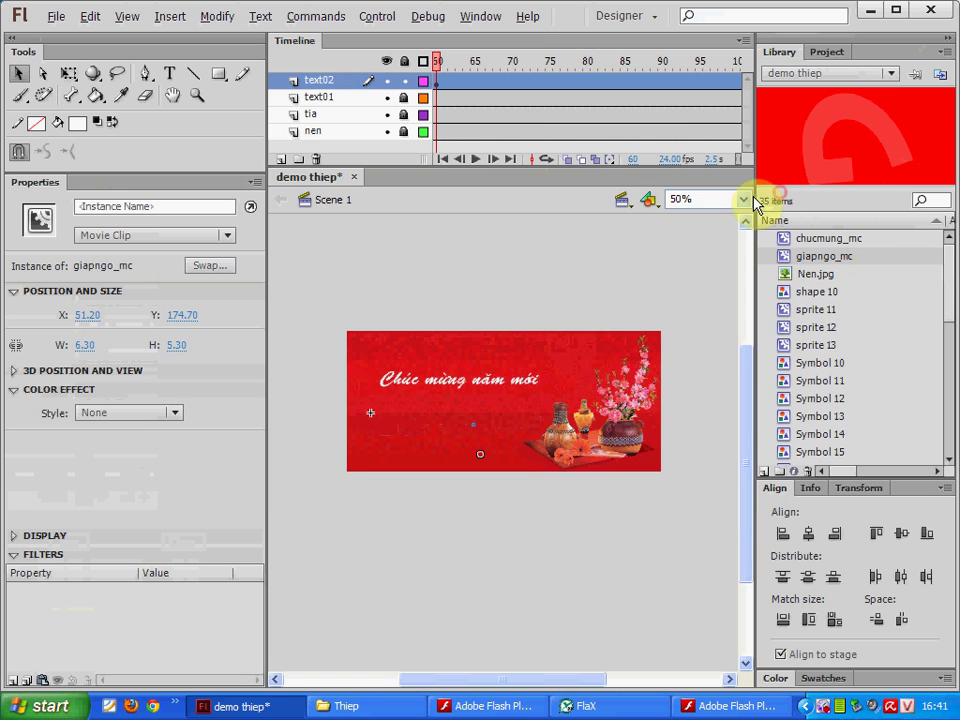
- Shift the giapngo_mc instance to about X 69, open it and scrub to frame 26 to check the text placement
left_click(329, 402)
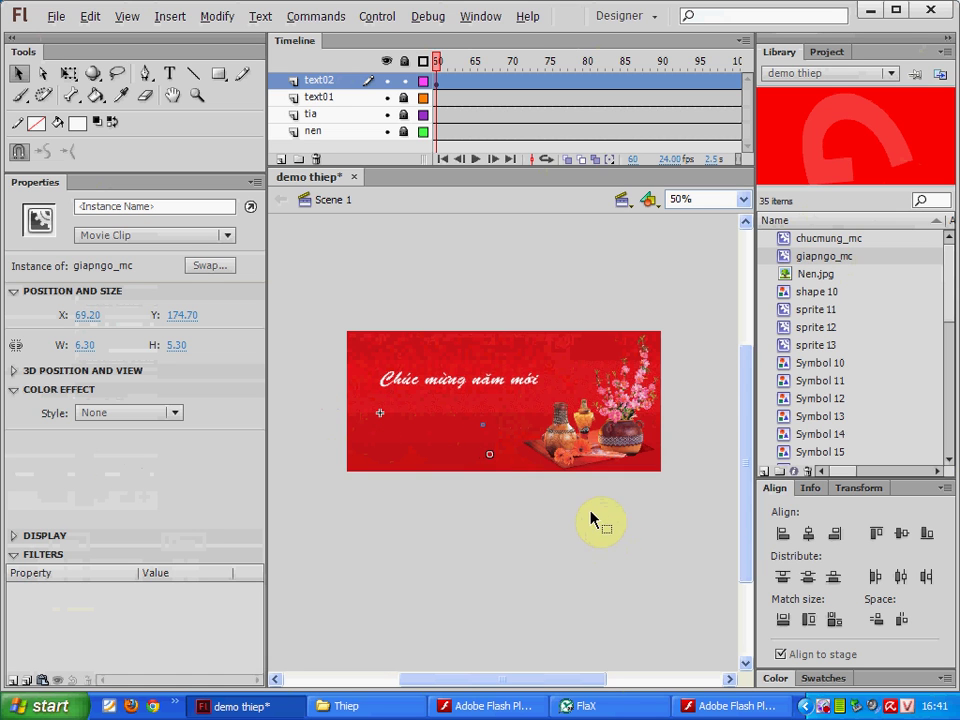
double_click(491, 467)
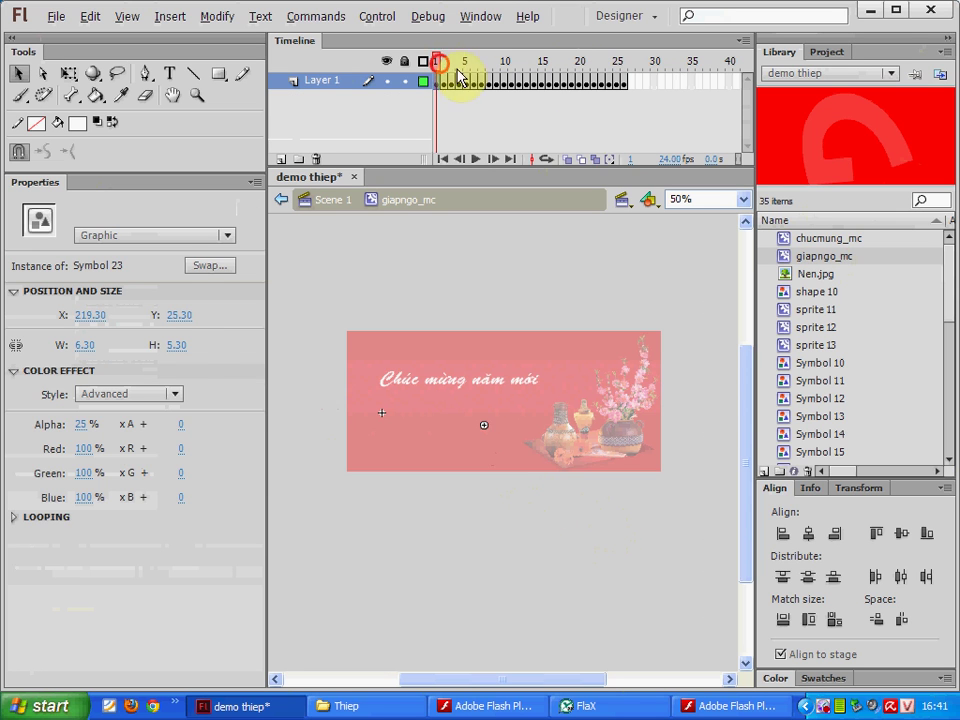
left_click_drag(456, 63, 767, 146)
- Extend Layer 1 of giapngo_mc to frame 131, return to Scene 1 and test the movie
left_click(948, 38)
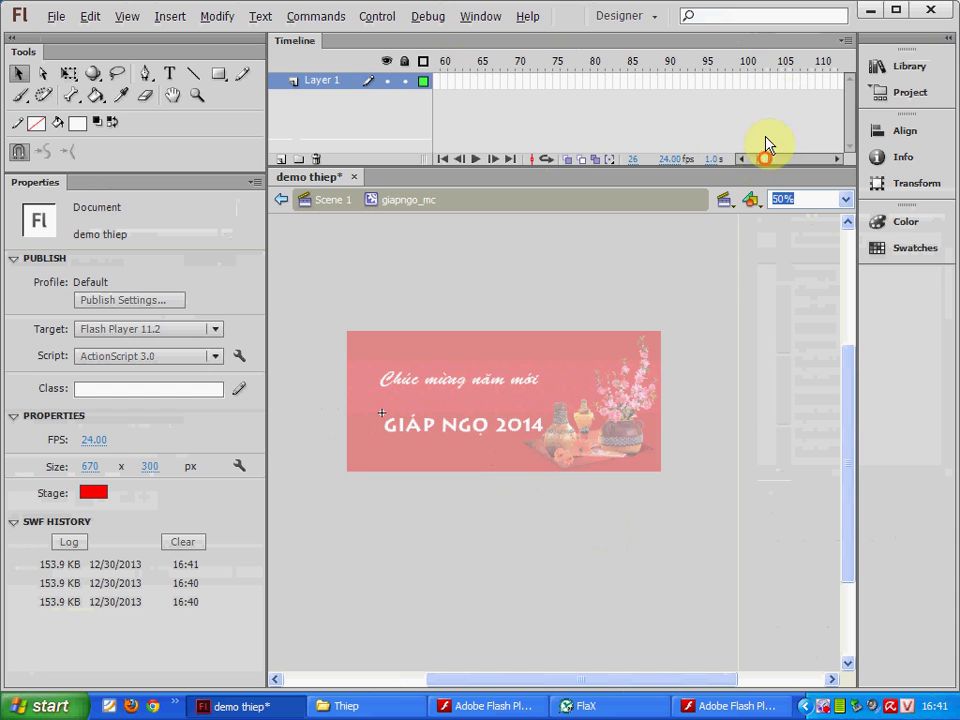
left_click(827, 104)
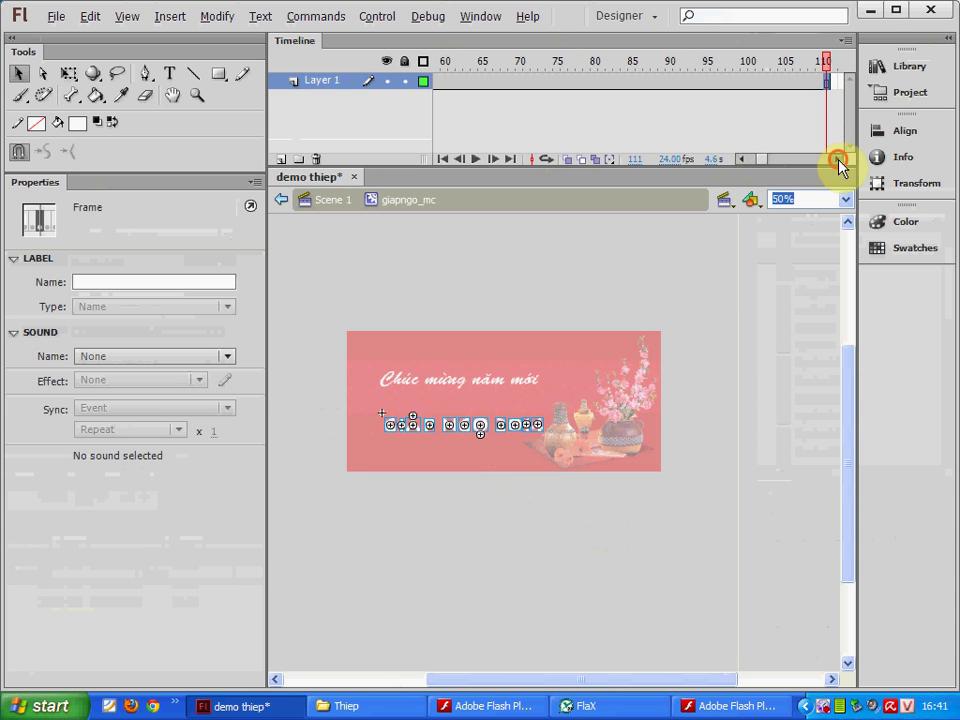
left_click(840, 162)
left_click(790, 84)
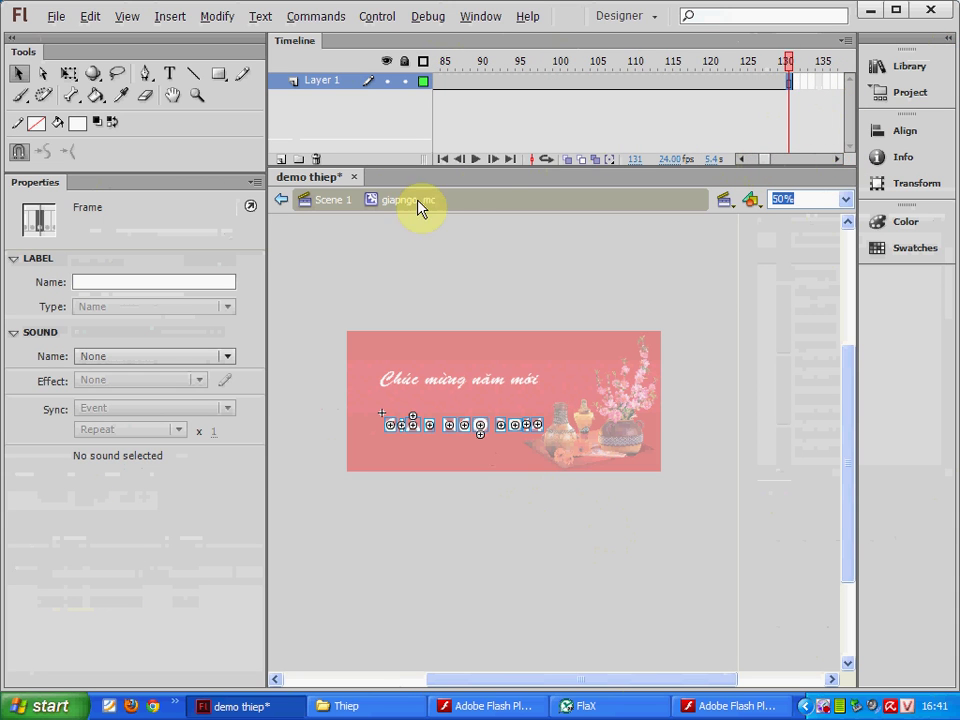
key("ctrl+e")
key("ctrl+Return")
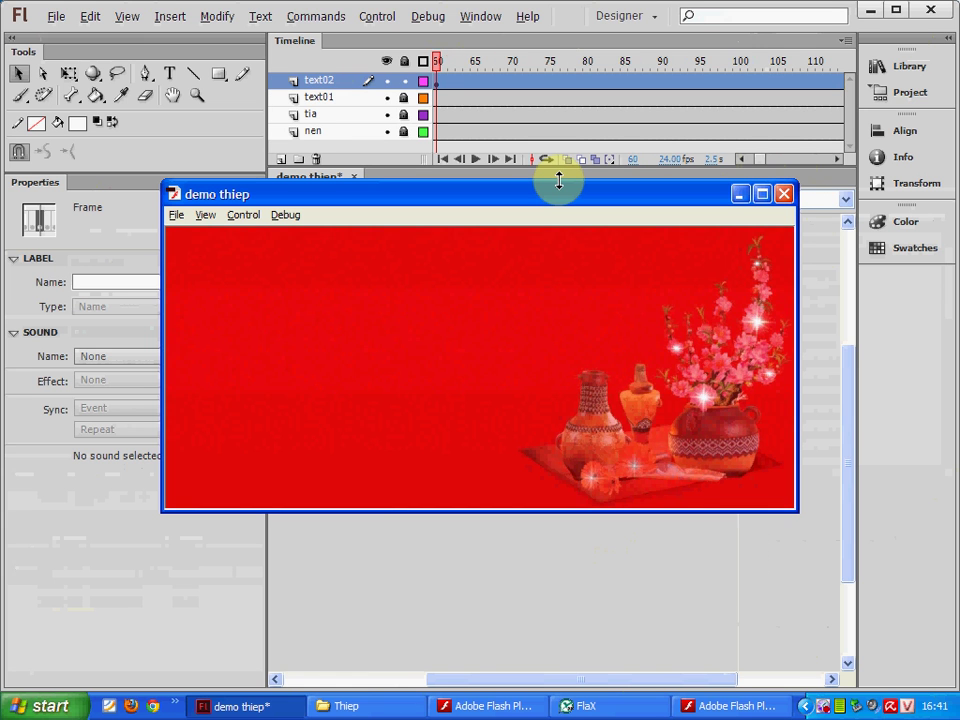
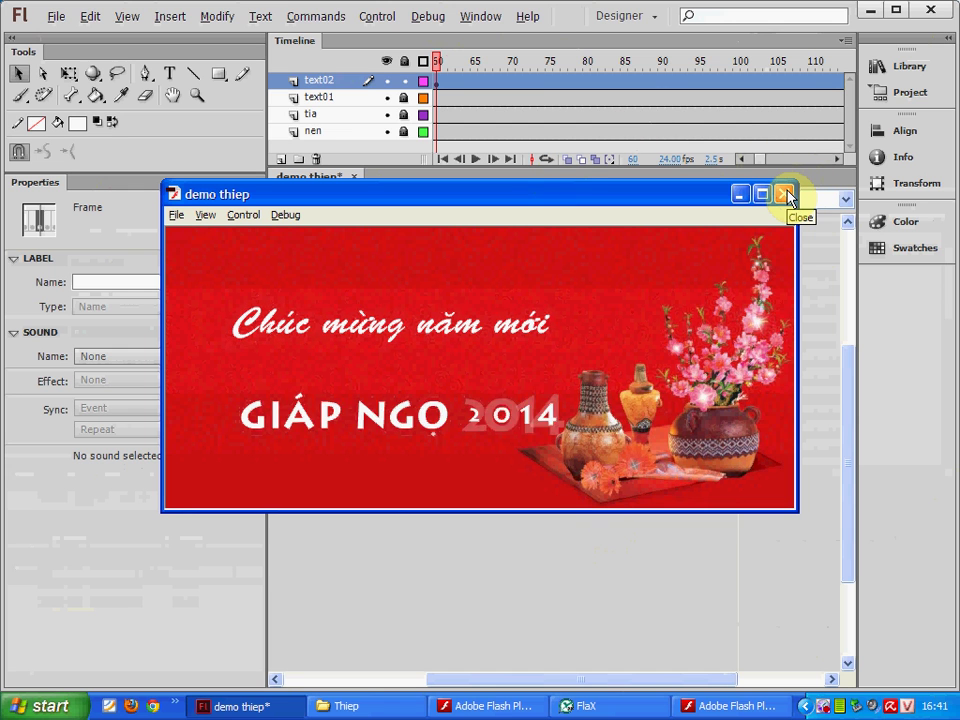
- Undo the last move of the giapngo_mc clip at frame 60 and lock the text02 layer
left_click(786, 194)
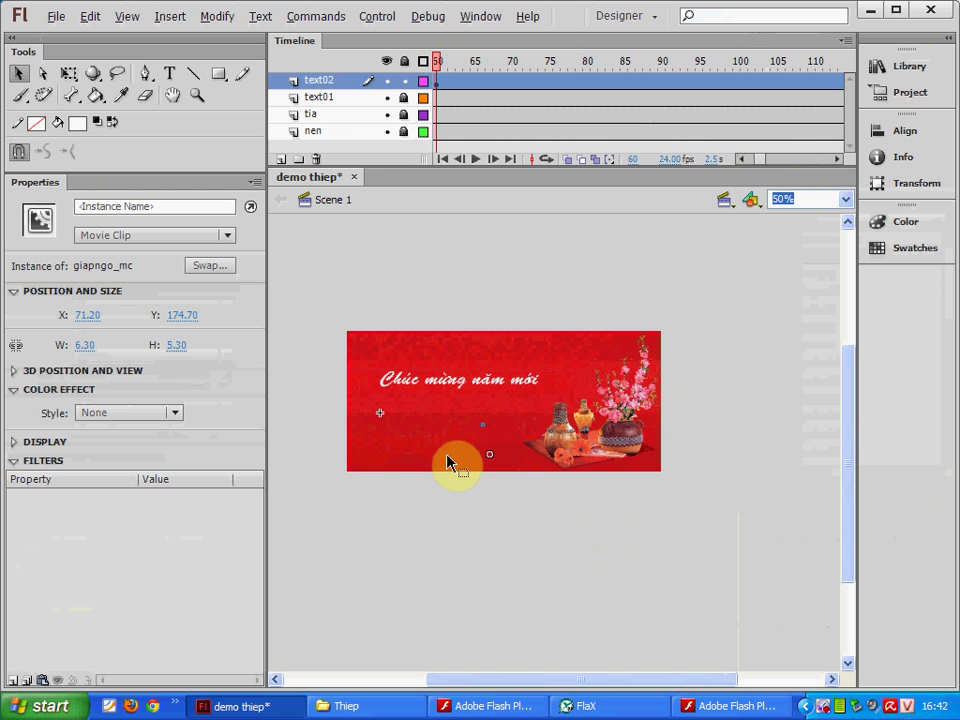
key("ctrl+z")
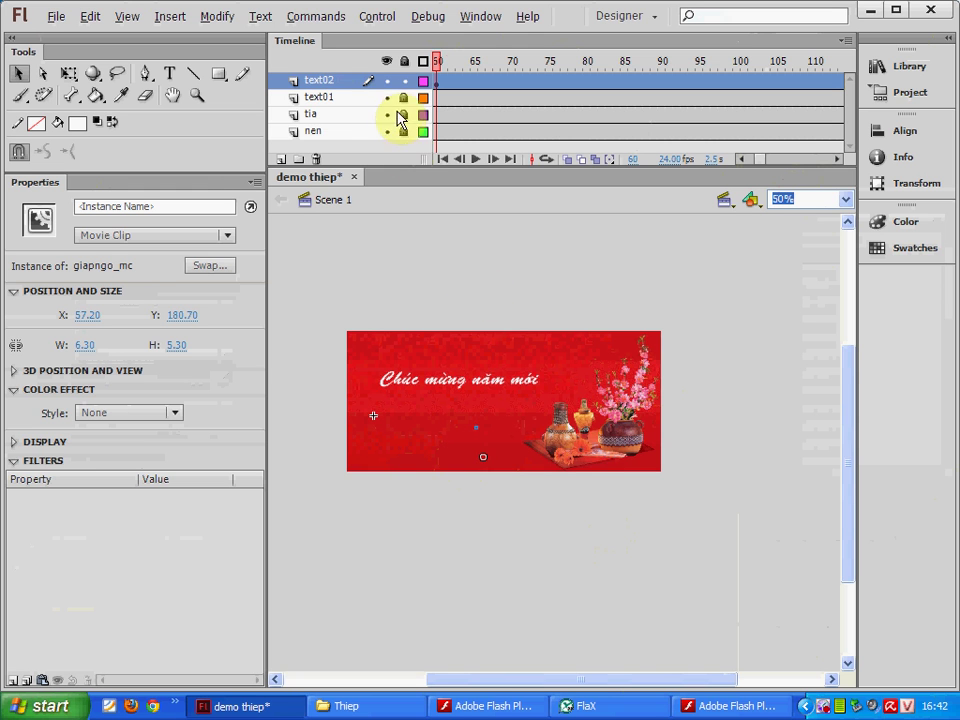
left_click(404, 80)
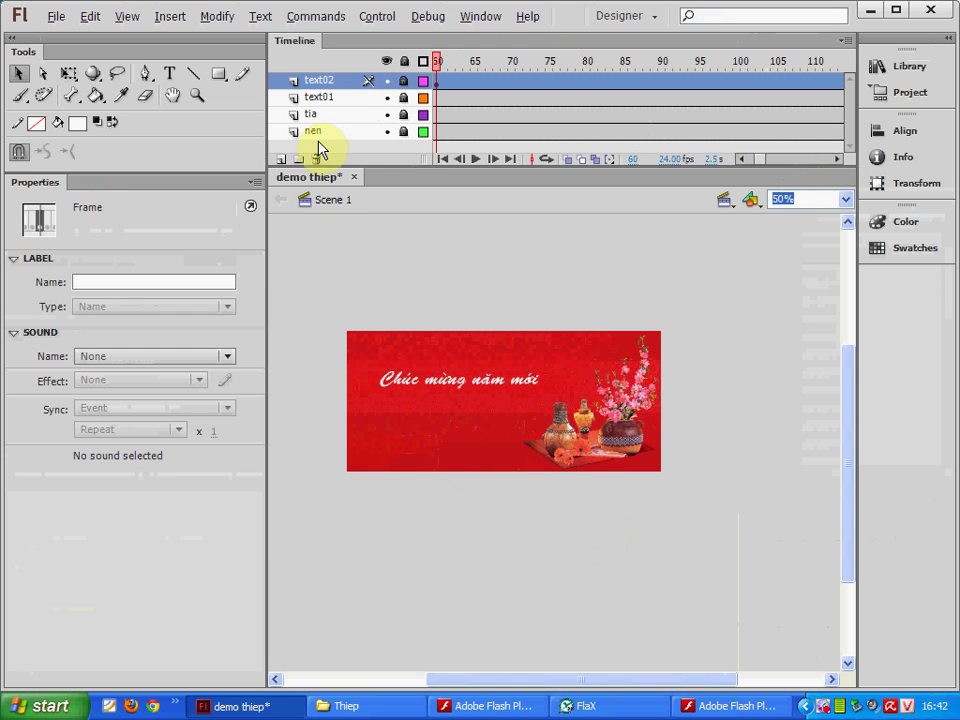
- Review the finished card by playing thiep.swf from the Thiep folder, and return to the demo thiep document in Flash
left_click(476, 706)
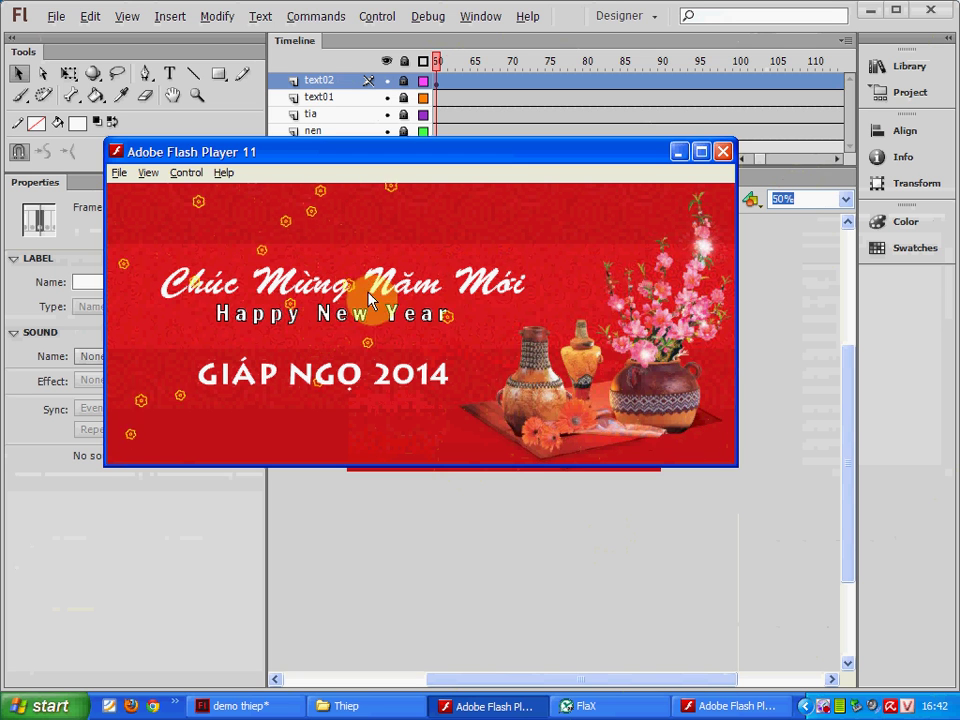
left_click(723, 152)
left_click(428, 704)
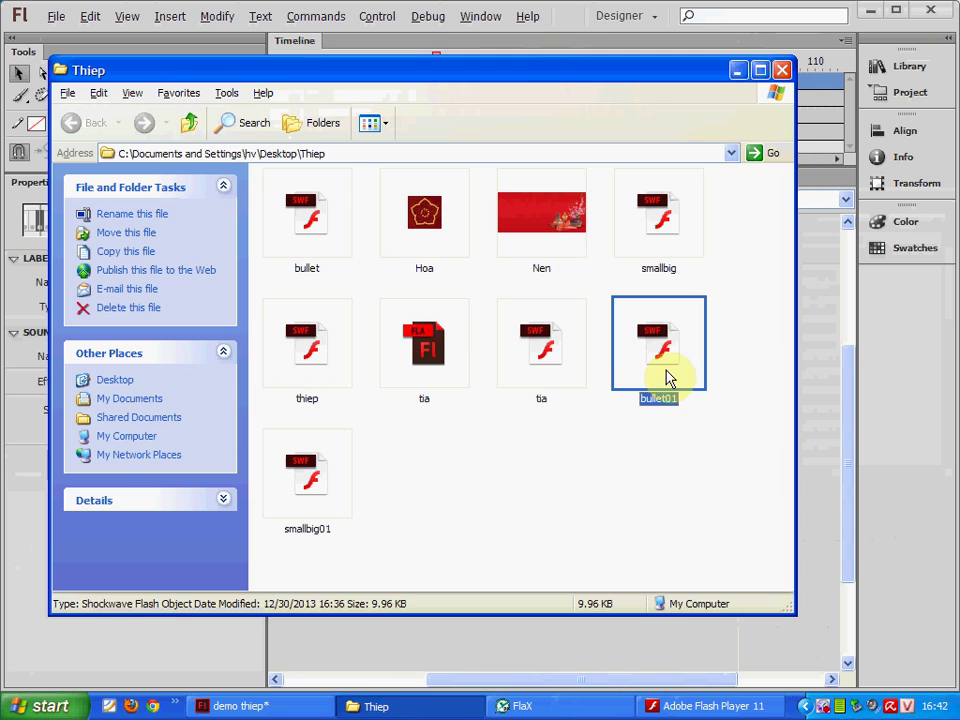
double_click(318, 355)
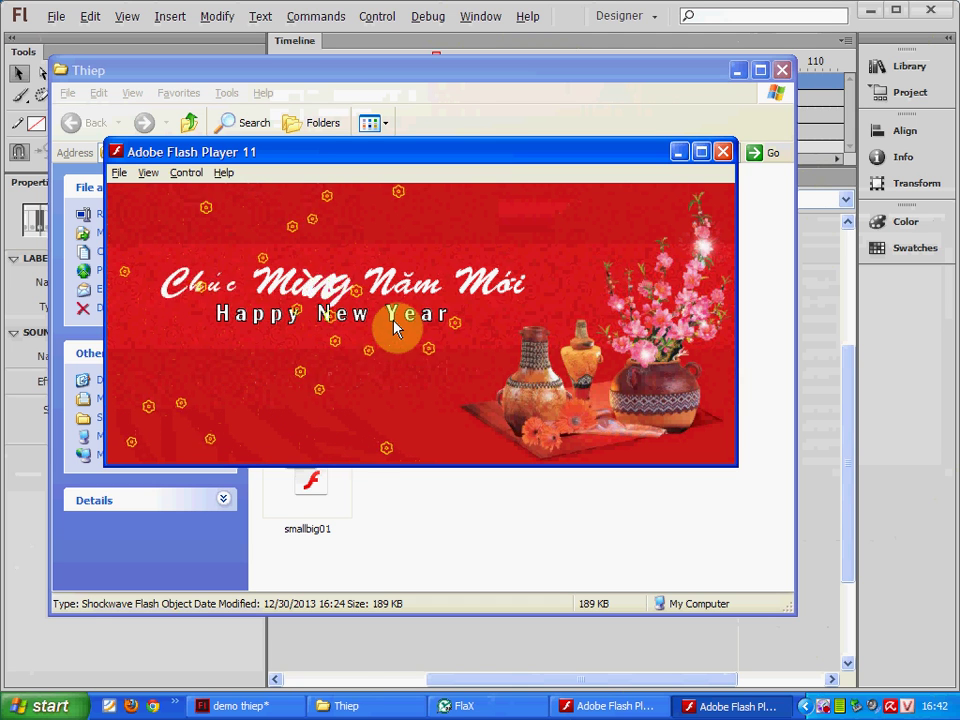
left_click(300, 704)
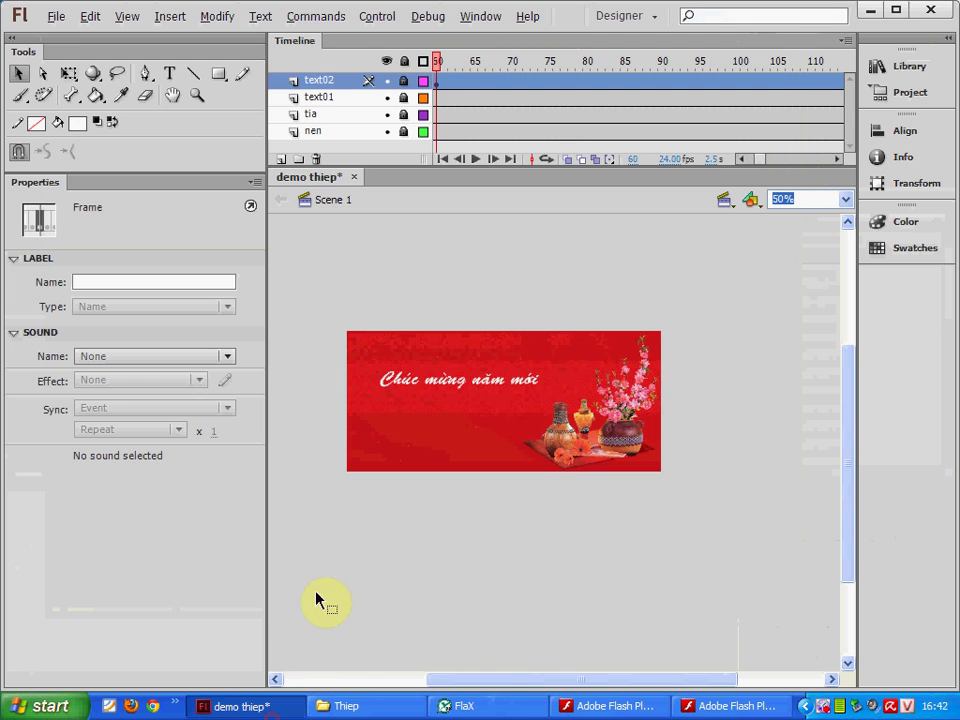
- Add a new layer above text02 and name it text03
left_click(748, 163)
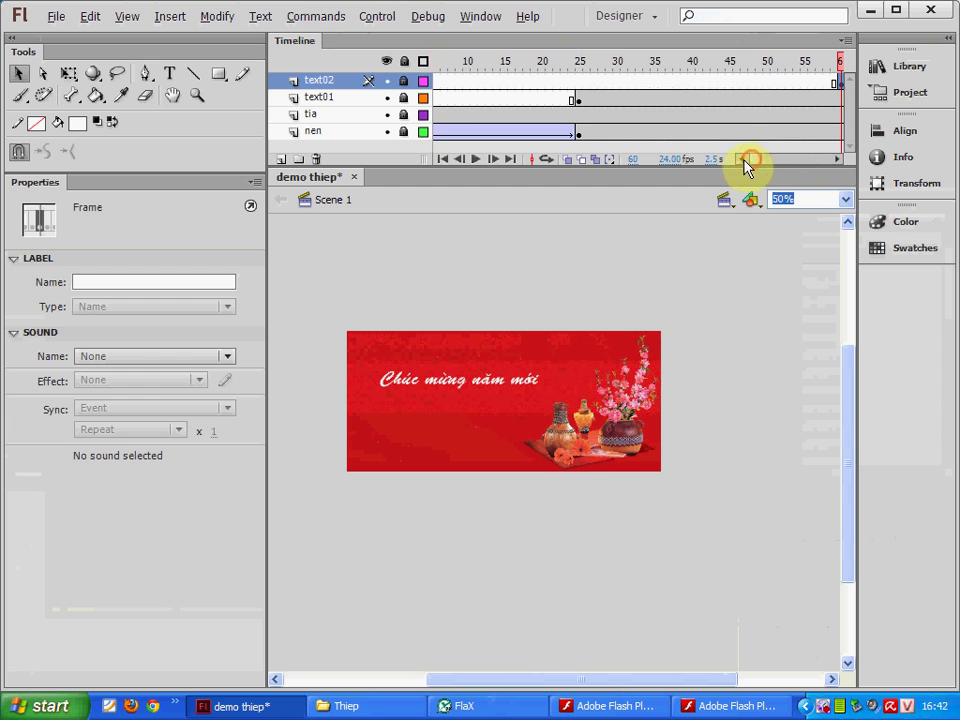
left_click(279, 160)
double_click(320, 80)
type("text03")
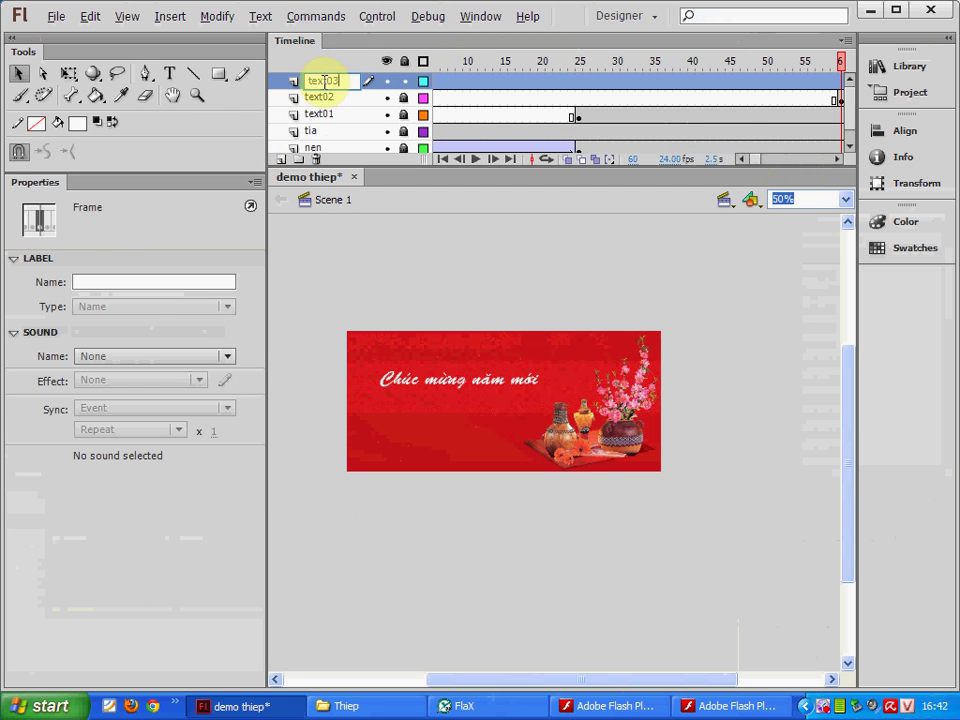
key("Return")
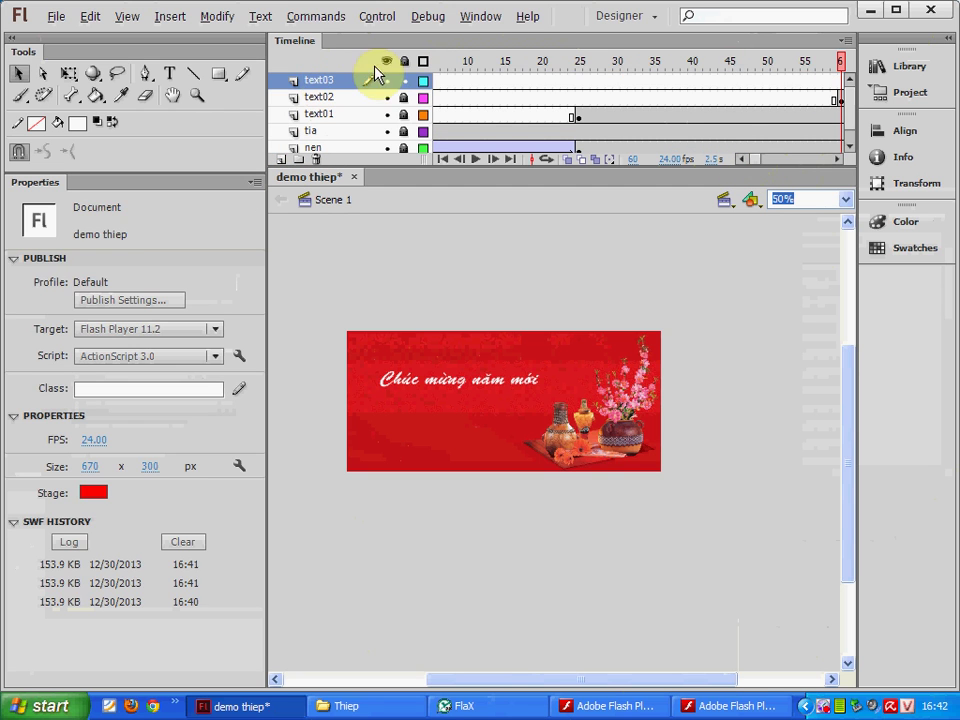
- Insert a keyframe at frame 95 of the text03 layer and write the static text HAPPY NEW YEAR on the stage
left_click(838, 160)
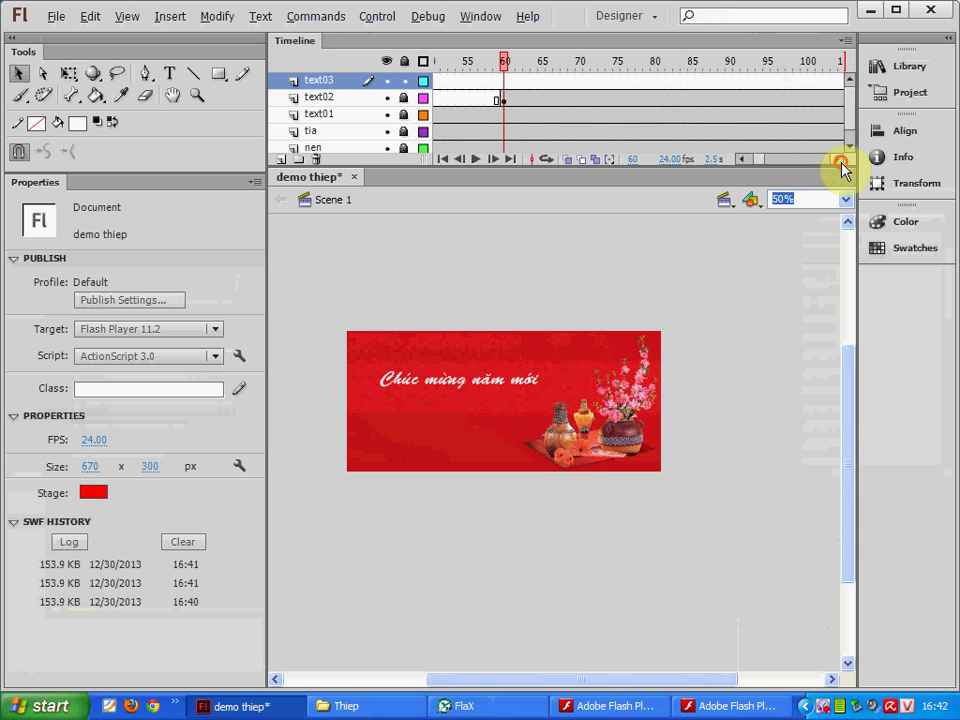
left_click(767, 86)
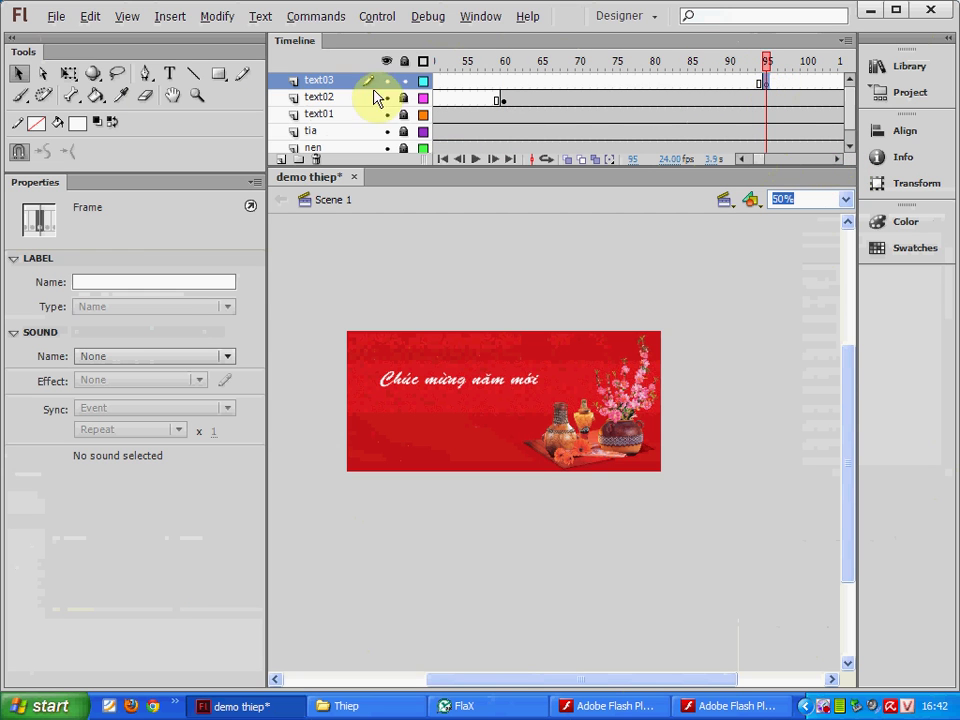
left_click(169, 74)
key("ctrl+1")
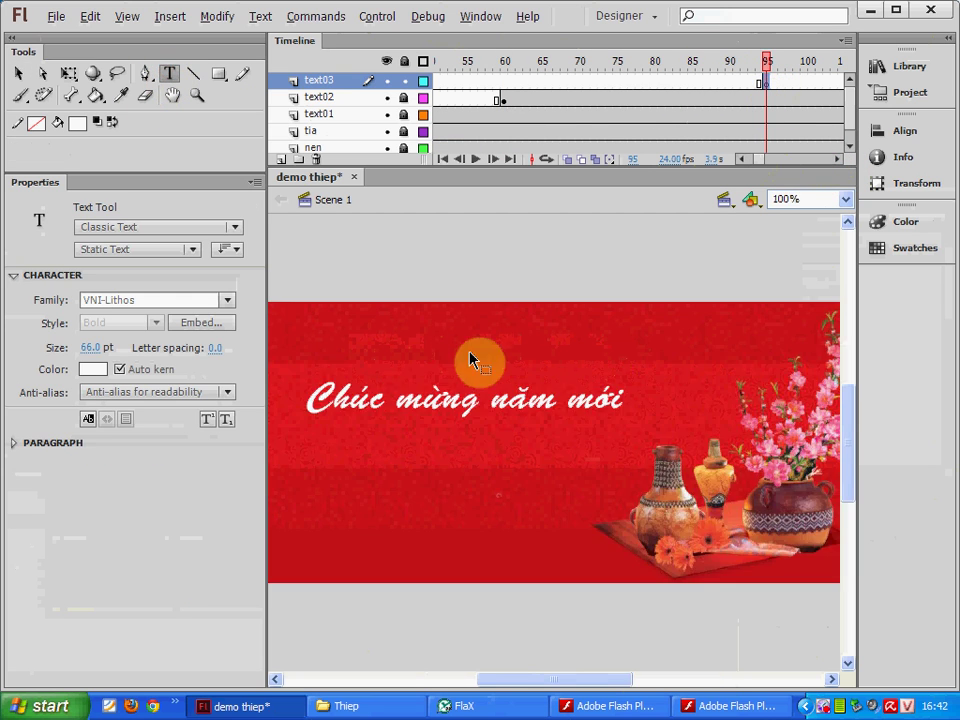
left_click(348, 415)
type("HAPP")
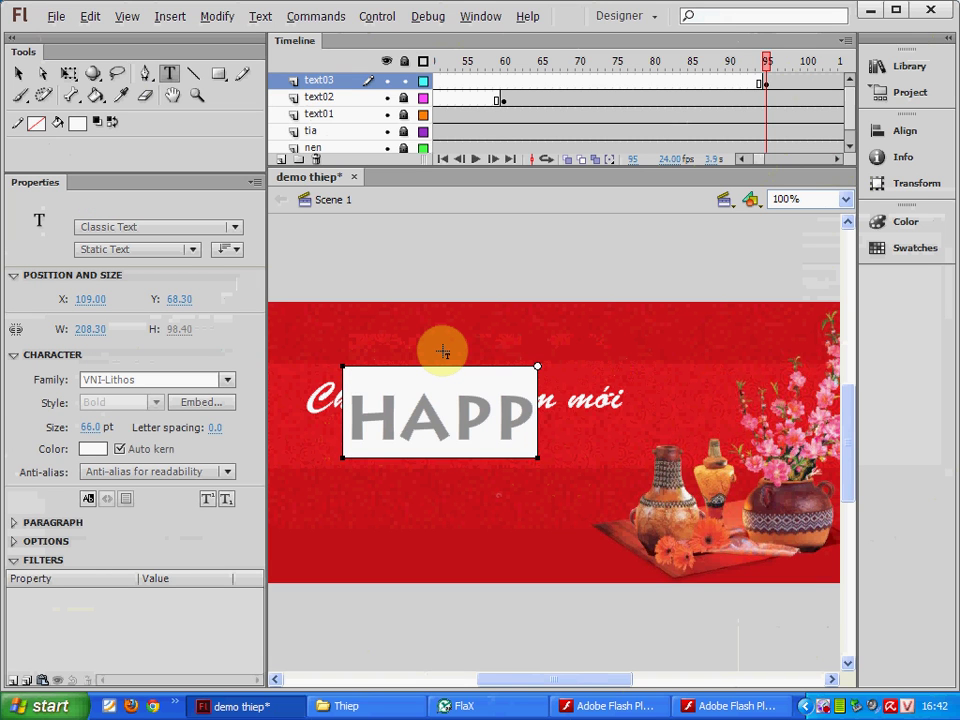
type("Y NE")
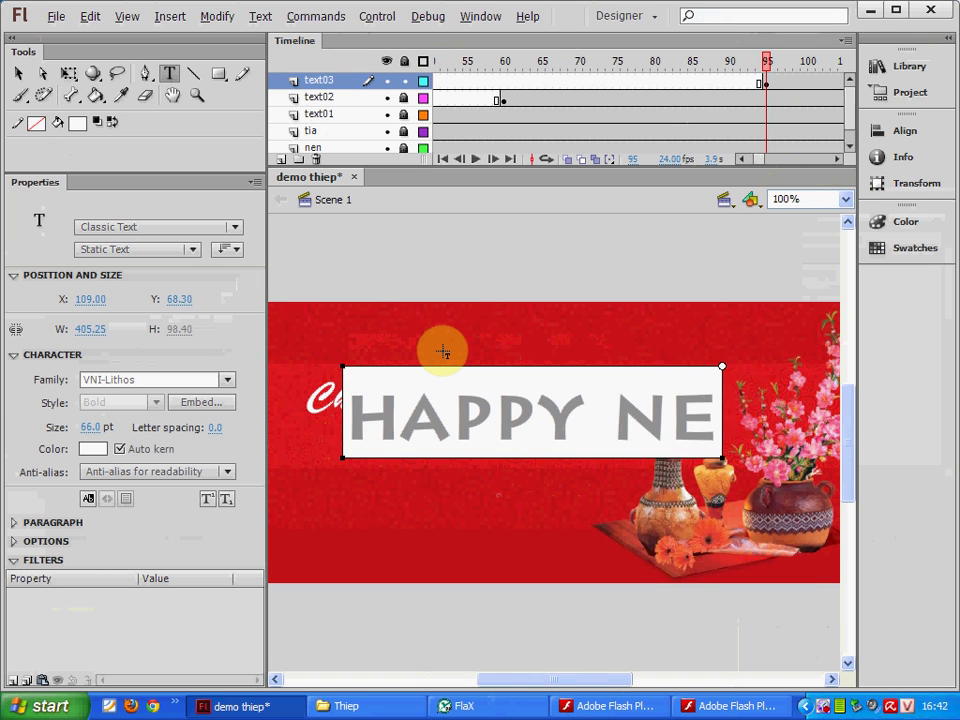
type("W Y")
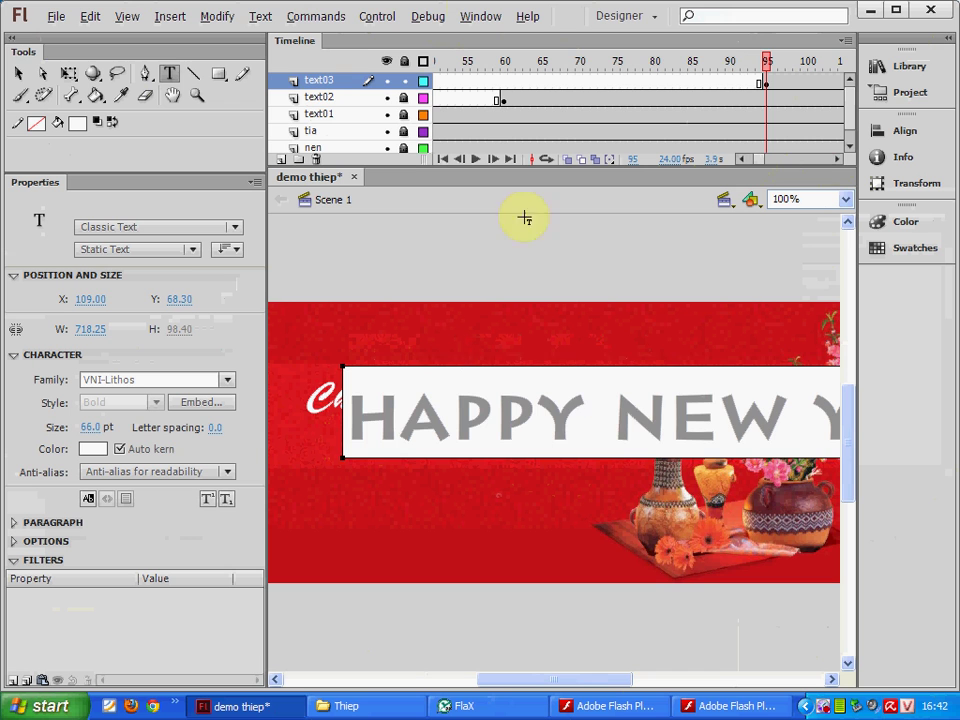
- Move the HAPPY NEW YEAR text to about X 30, Y 106 and set its font size to 35 pt
left_click(17, 73)
left_click_drag(486, 434, 393, 450)
left_click_drag(455, 455, 437, 454)
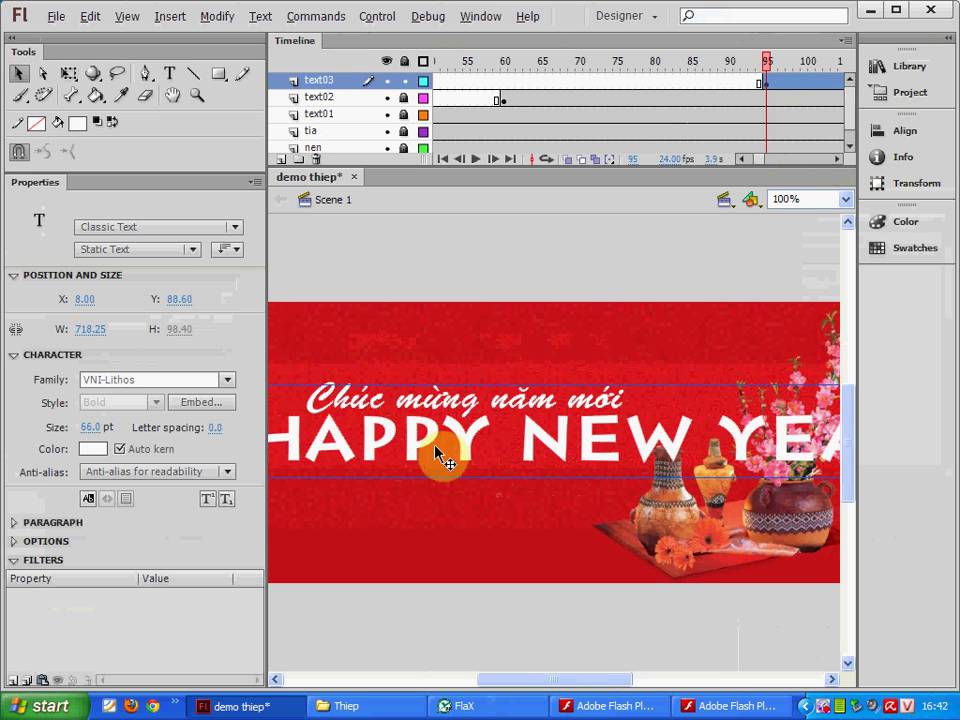
left_click_drag(96, 430, 94, 452)
left_click_drag(455, 447, 481, 452)
left_click(90, 427)
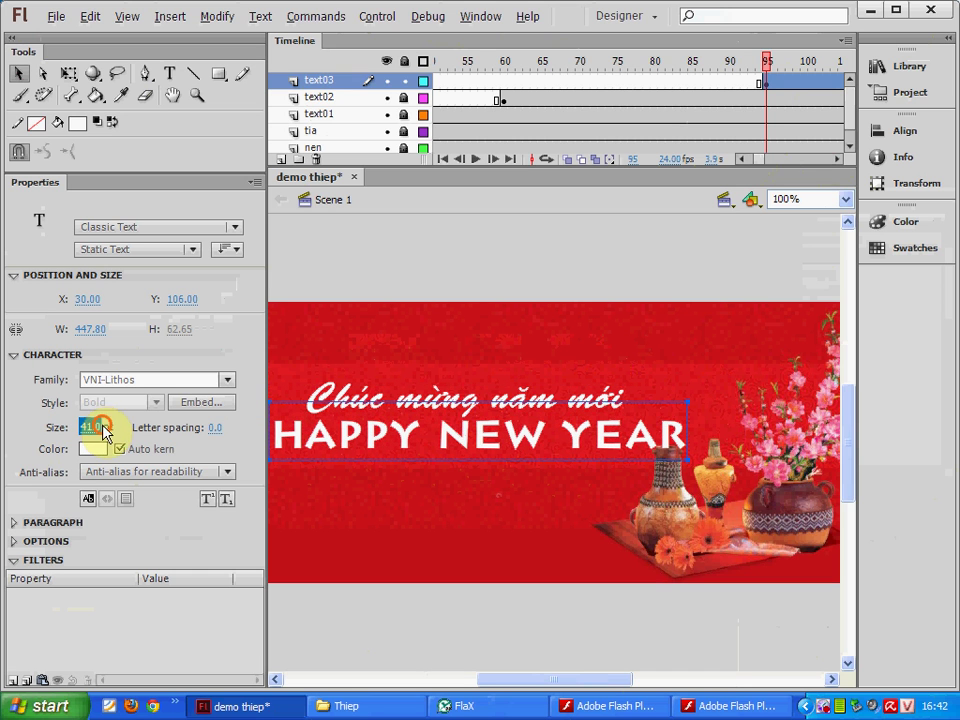
type("35")
key("Return")
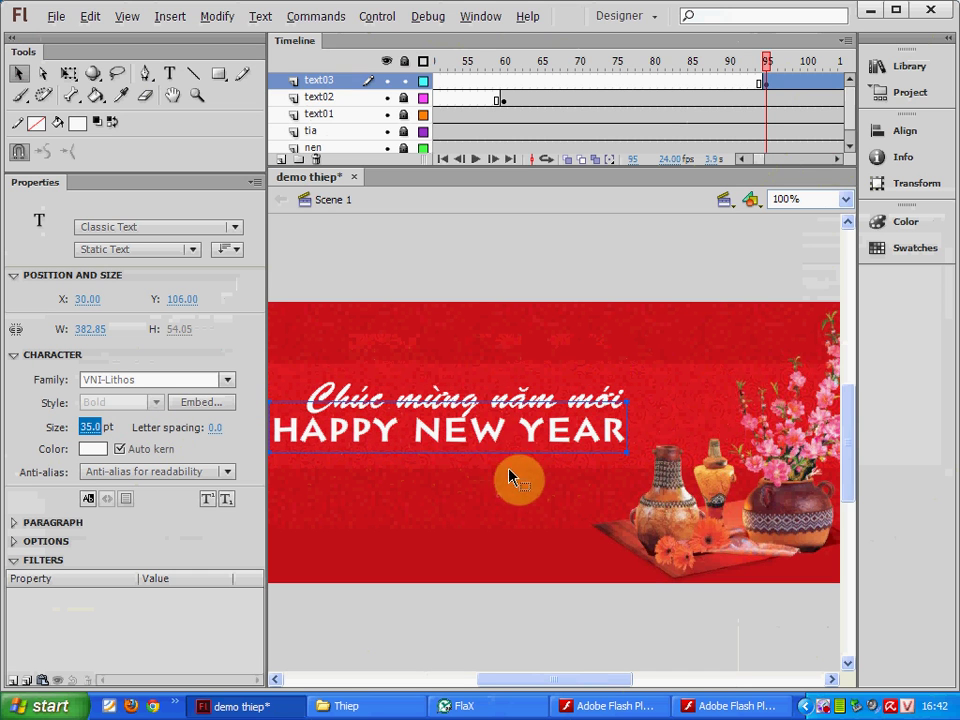
- Shift the HAPPY NEW YEAR text to X 55, Y 110 below the Chúc mừng năm mới line and test the movie
left_click_drag(497, 437, 522, 438)
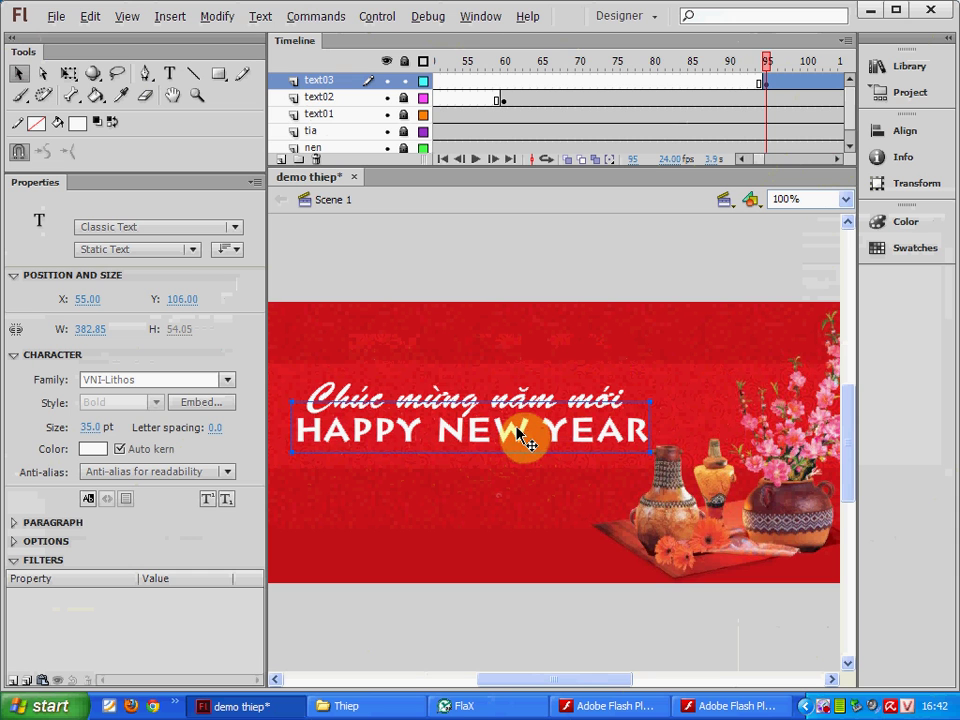
key("Down")
key("Down")
key("Down")
key("Down")
key("ctrl+Return")
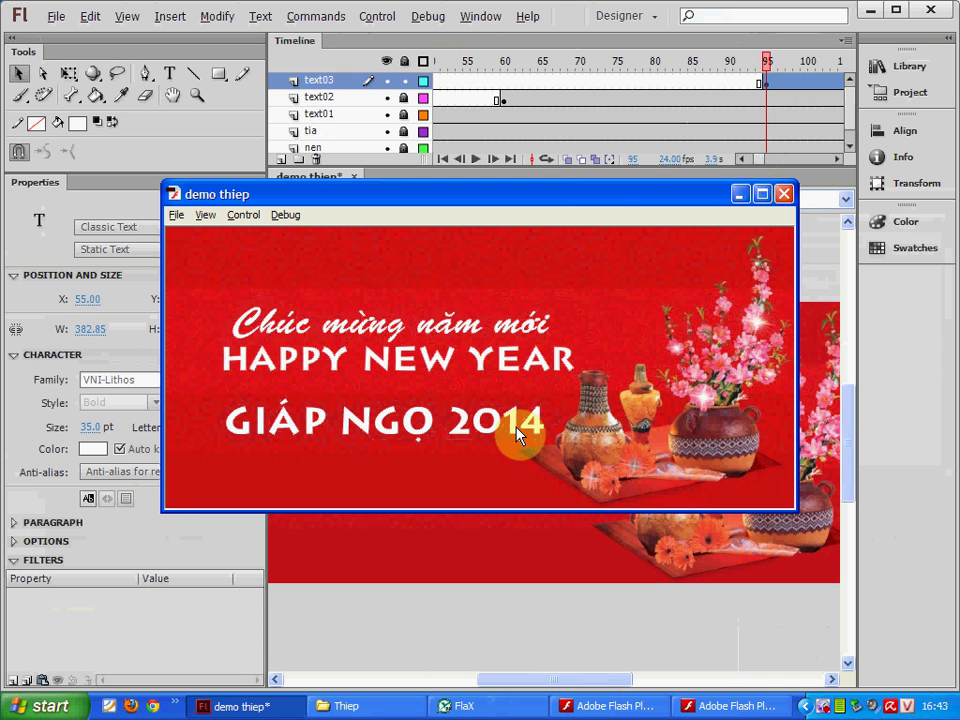
left_click(784, 193)
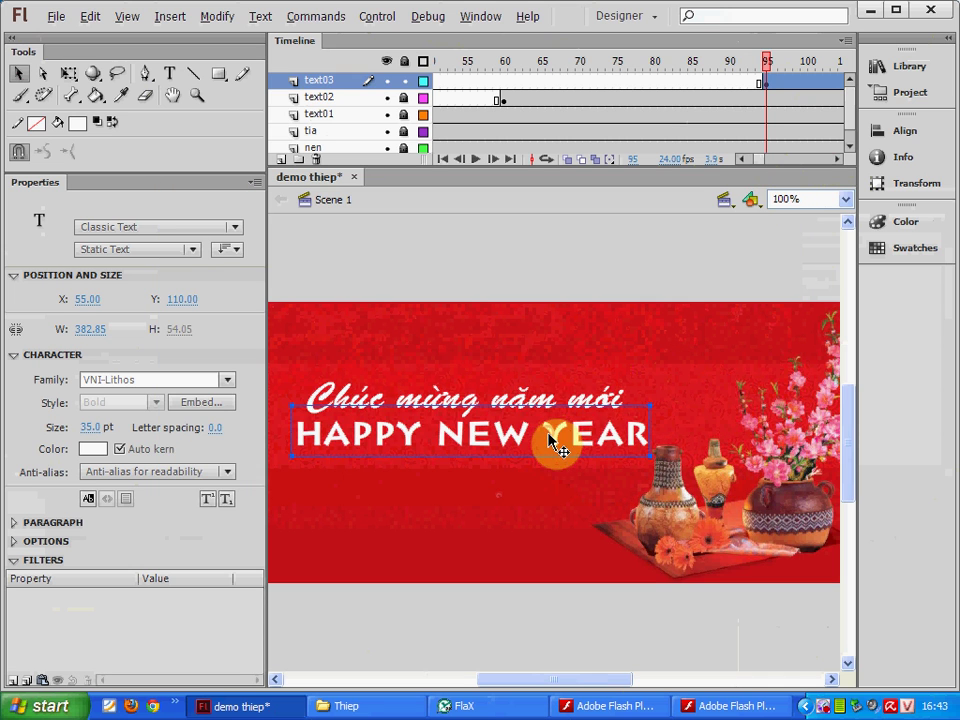
- Set the HAPPY NEW YEAR text's font size to 30 pt and reposition it to X 72, Y 113
key("Down")
key("Left")
key("Down")
key("Down")
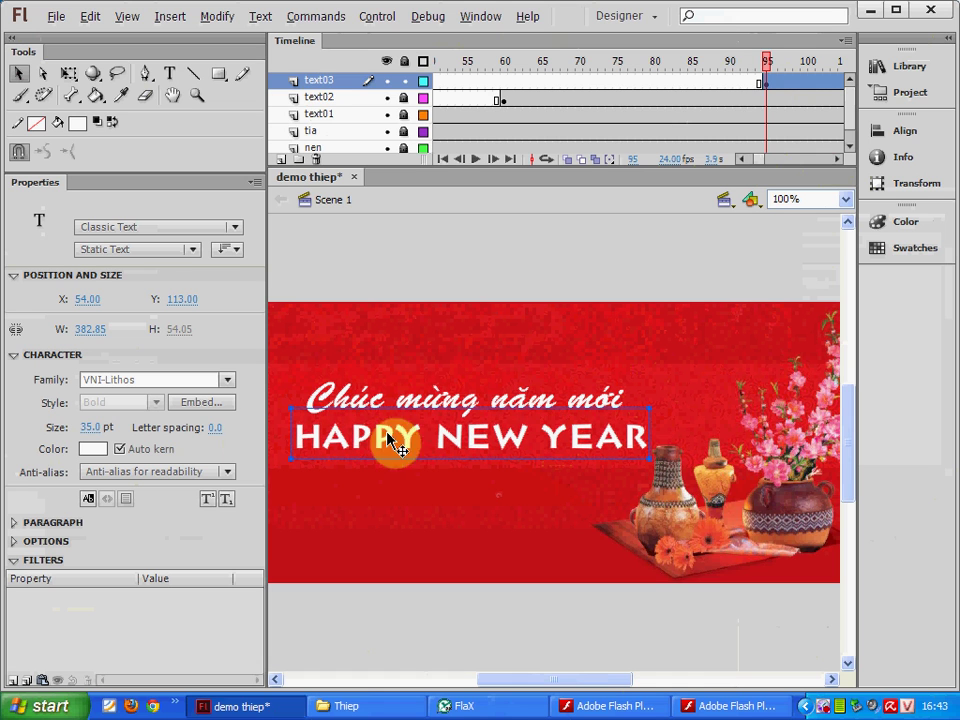
left_click(103, 428)
type("3")
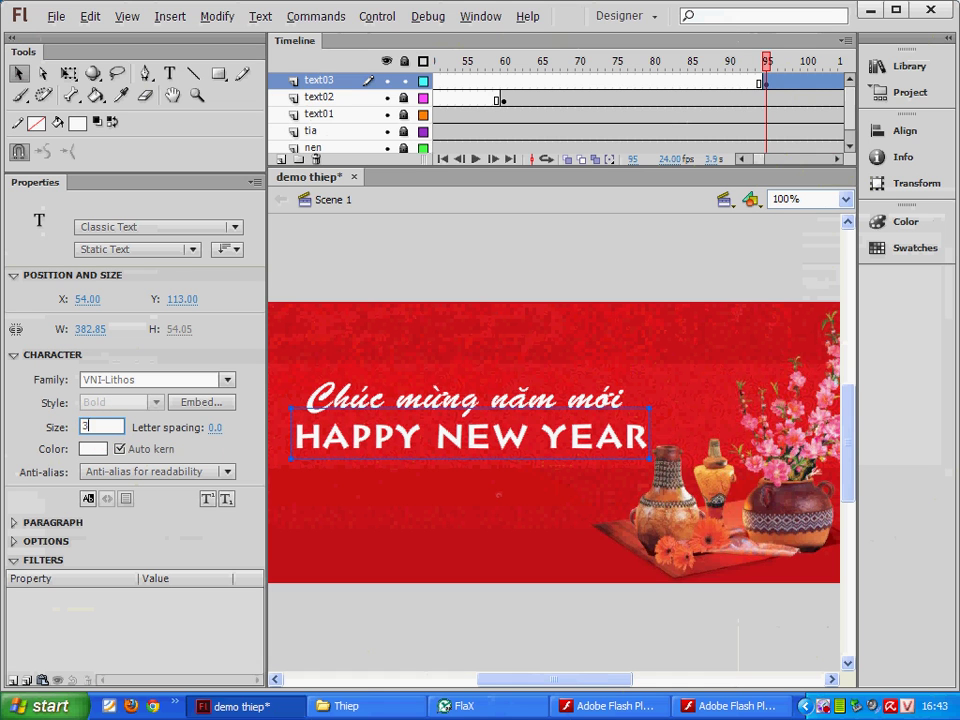
type("0")
key("Return")
left_click_drag(565, 440, 582, 442)
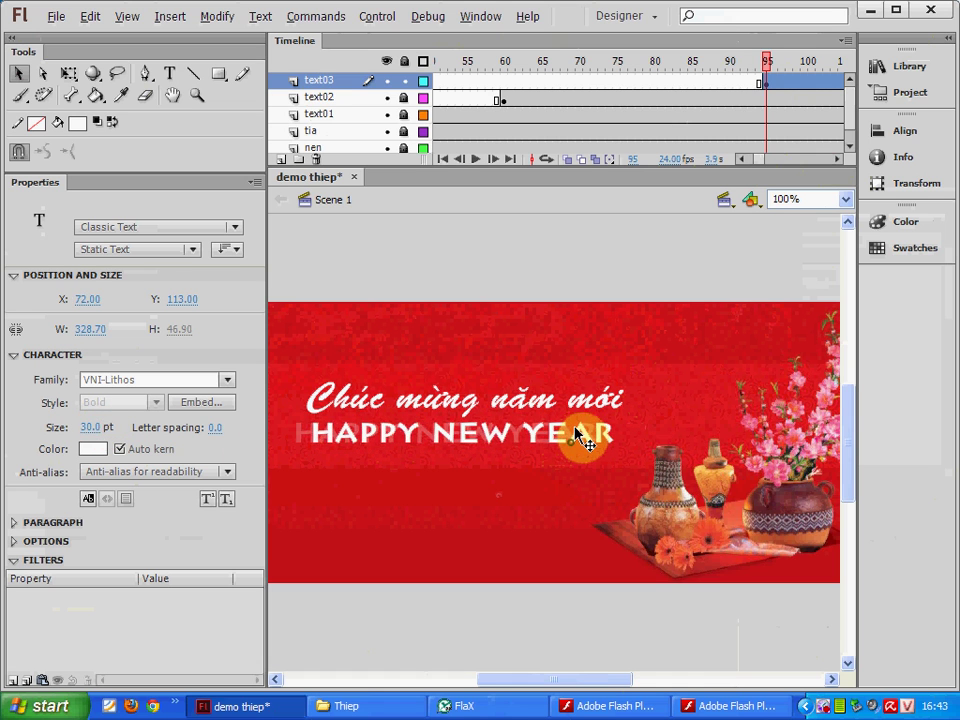
- Try a letter spacing of 5 on the HAPPY NEW YEAR text, and settle on 2
left_click(680, 416)
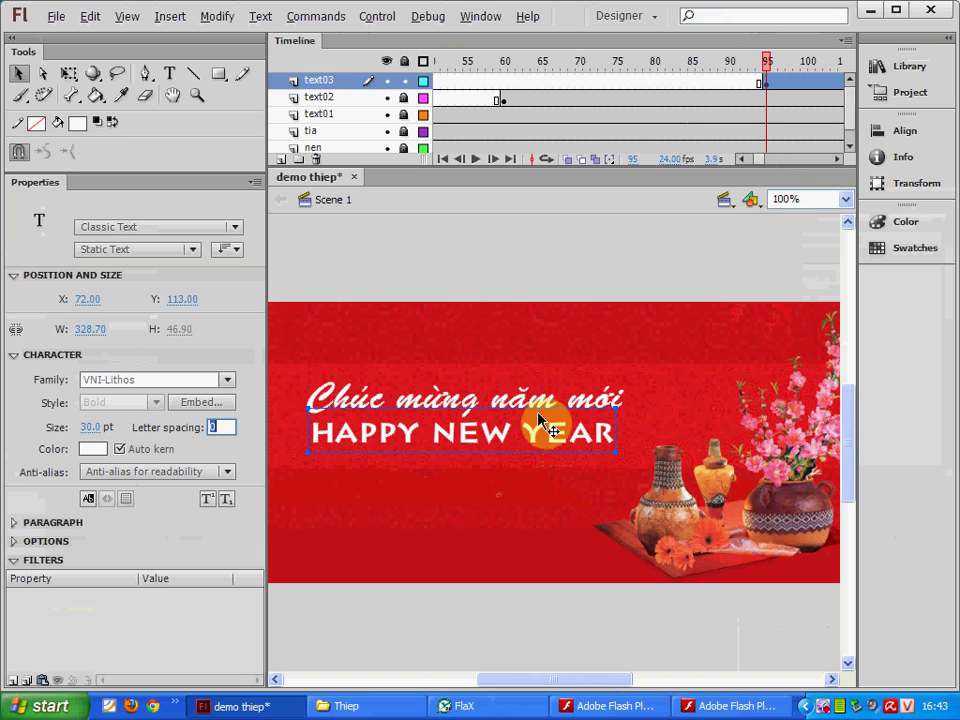
type("5")
key("Return")
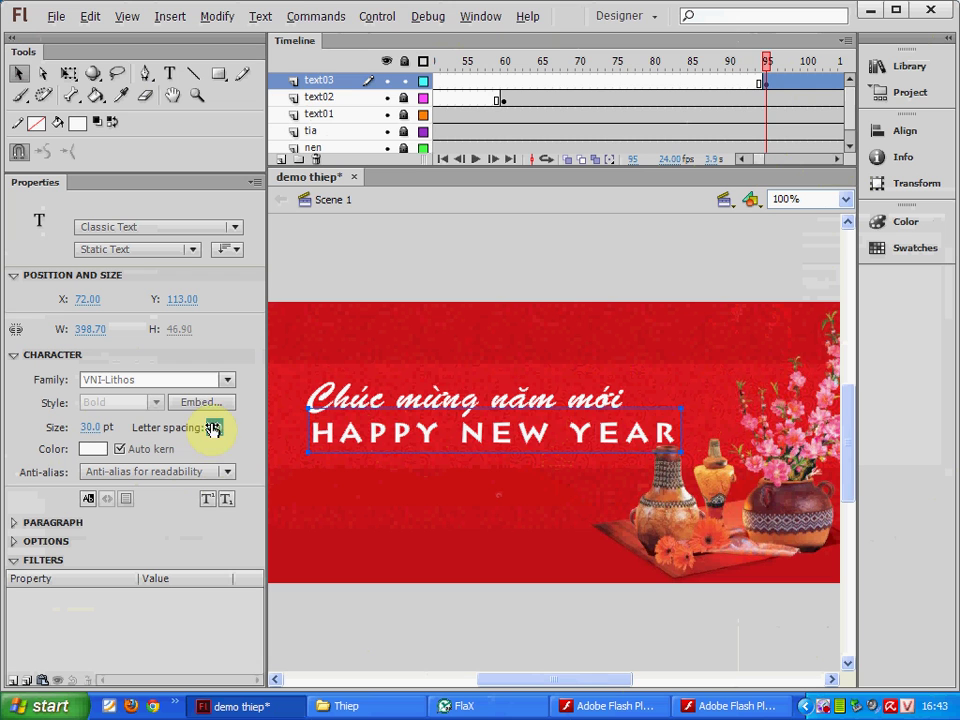
type("2")
key("Return")
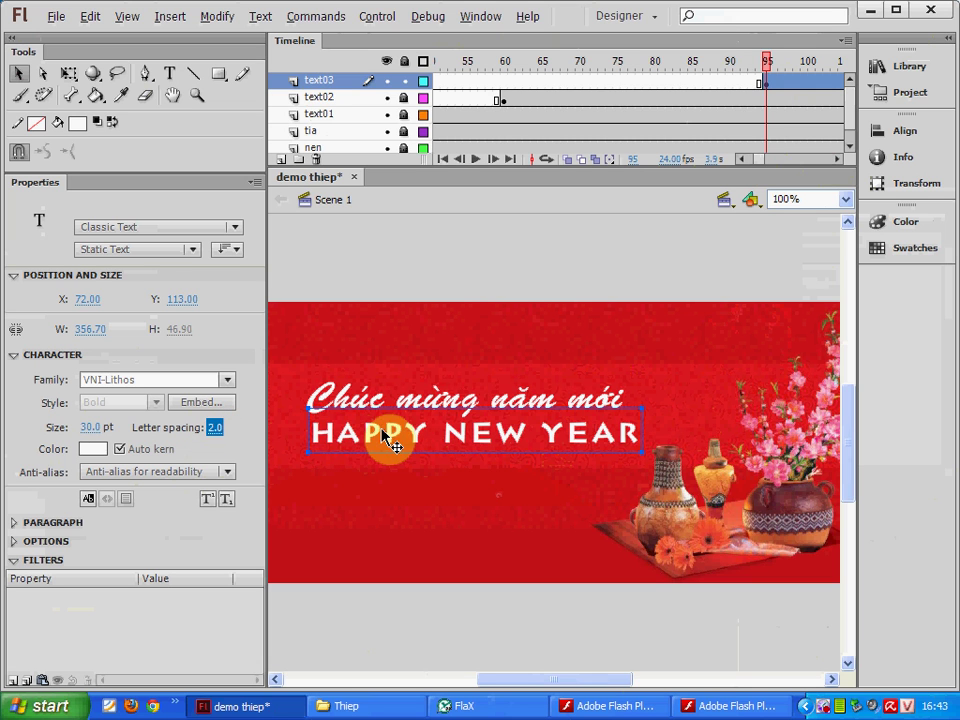
- Move the HAPPY NEW YEAR text to X 62 beneath the Chúc mừng năm mới line and save the document
left_click_drag(384, 436, 377, 438)
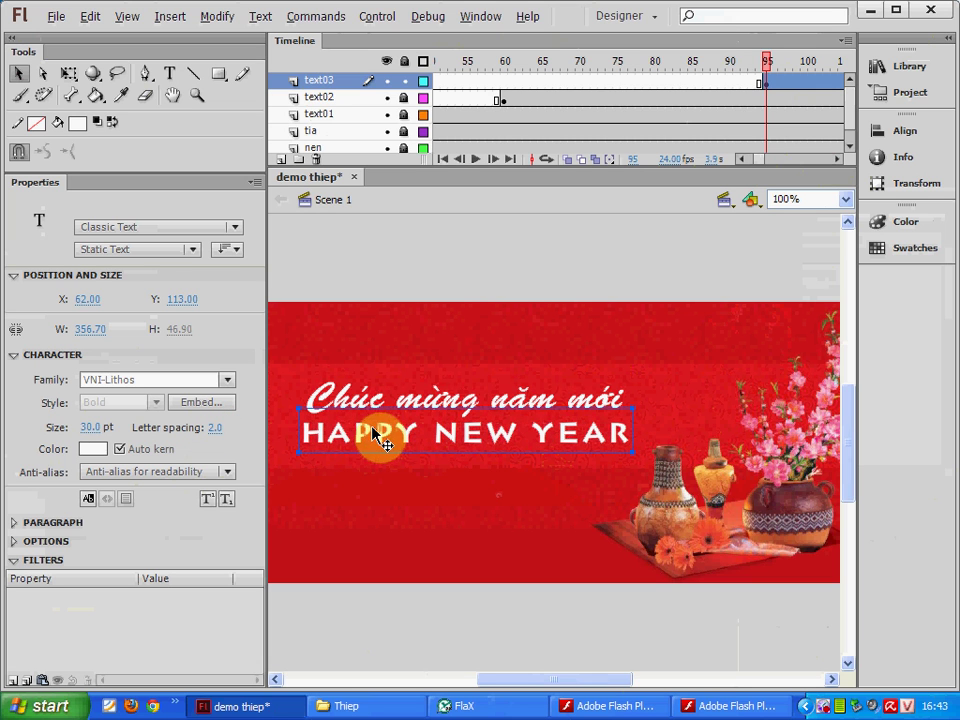
key("ctrl+s")
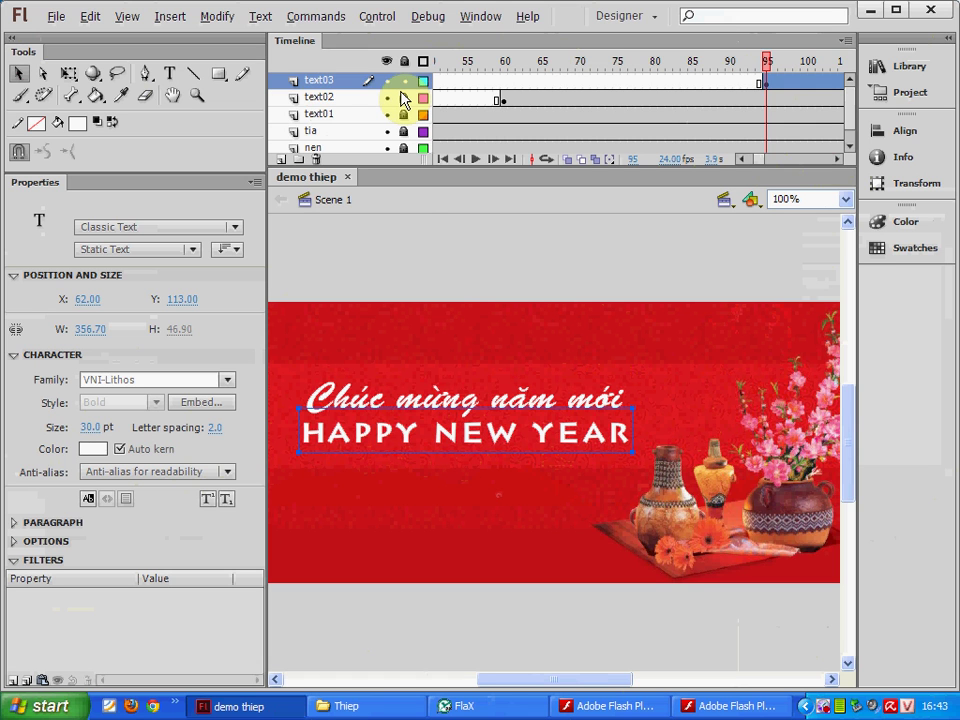
- Copy the HAPPY NEW YEAR text and add a new layer named vien above text03
right_click(382, 442)
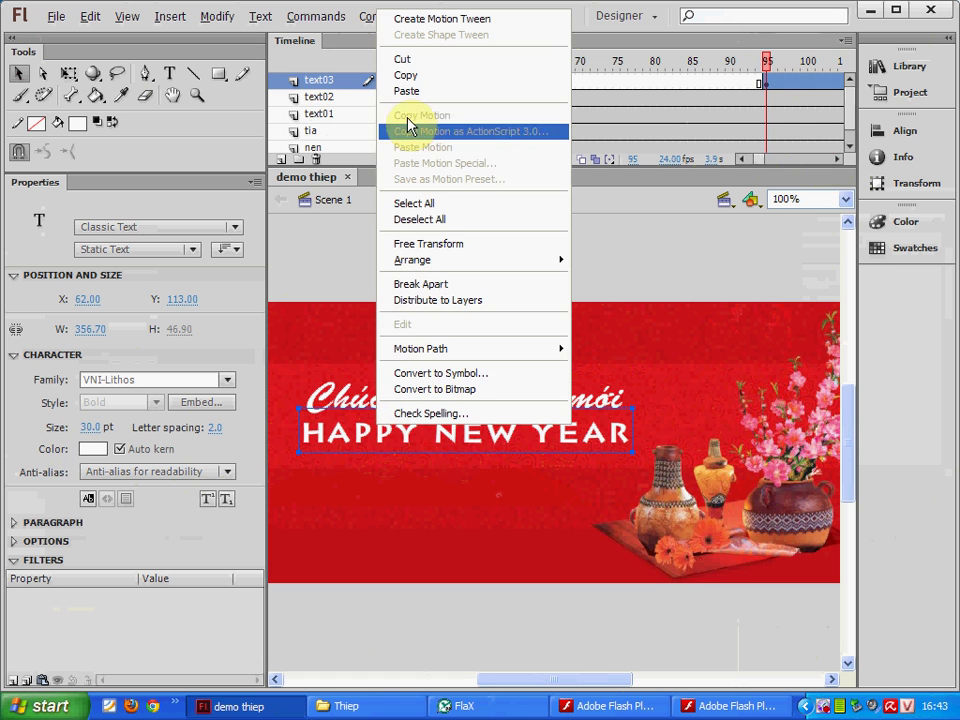
left_click(406, 76)
left_click(283, 159)
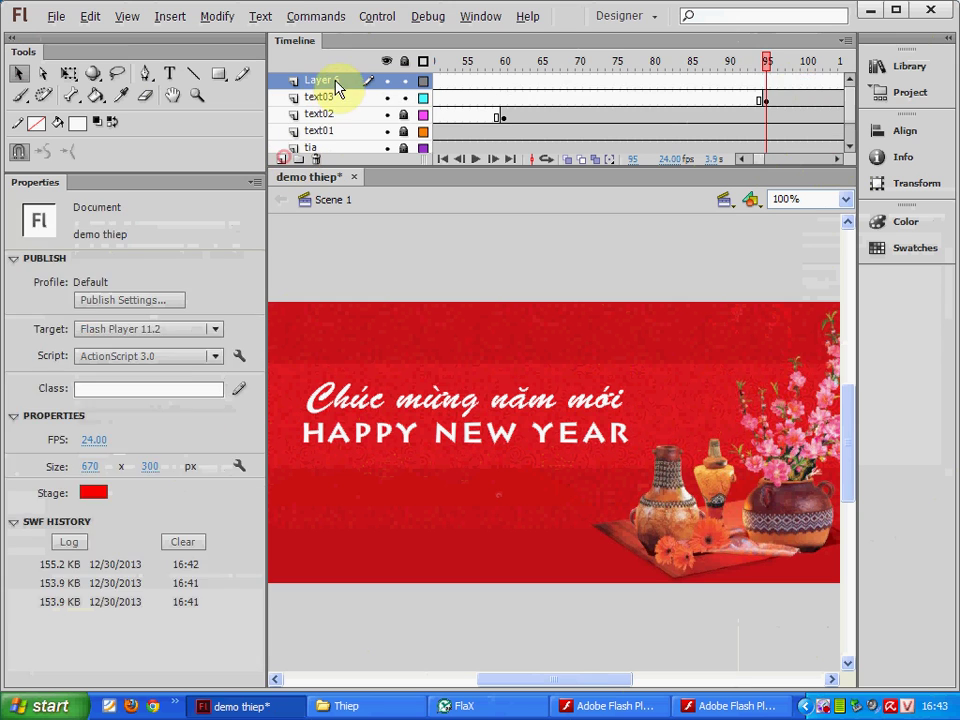
double_click(336, 82)
type("vien")
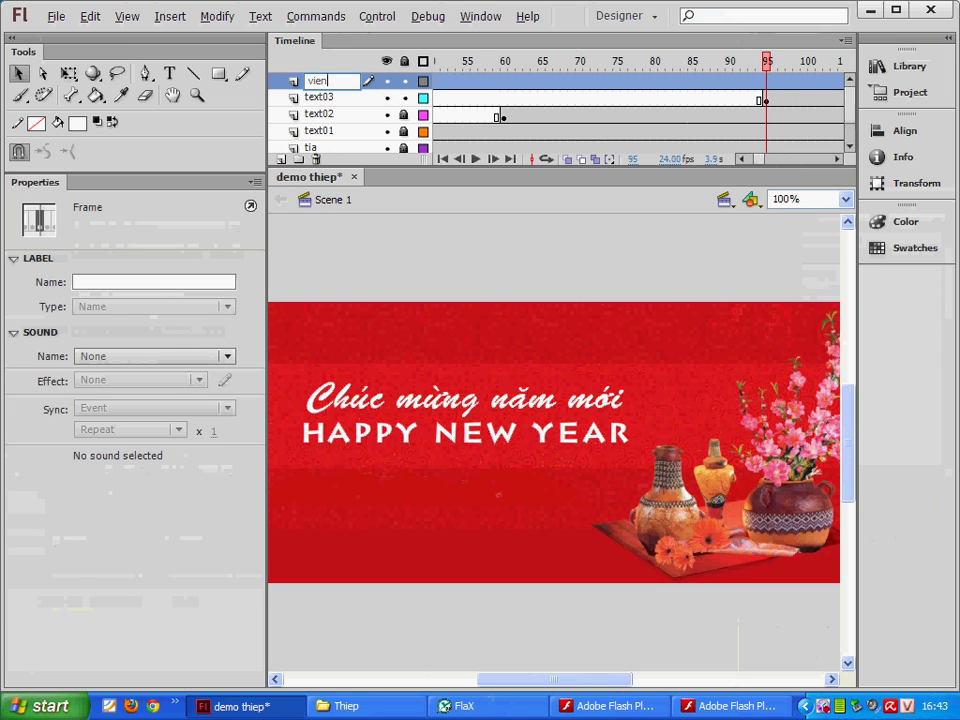
key("Return")
- Insert a keyframe at frame 95 of the vien layer and paste the HAPPY NEW YEAR copy in place there
left_click(768, 86)
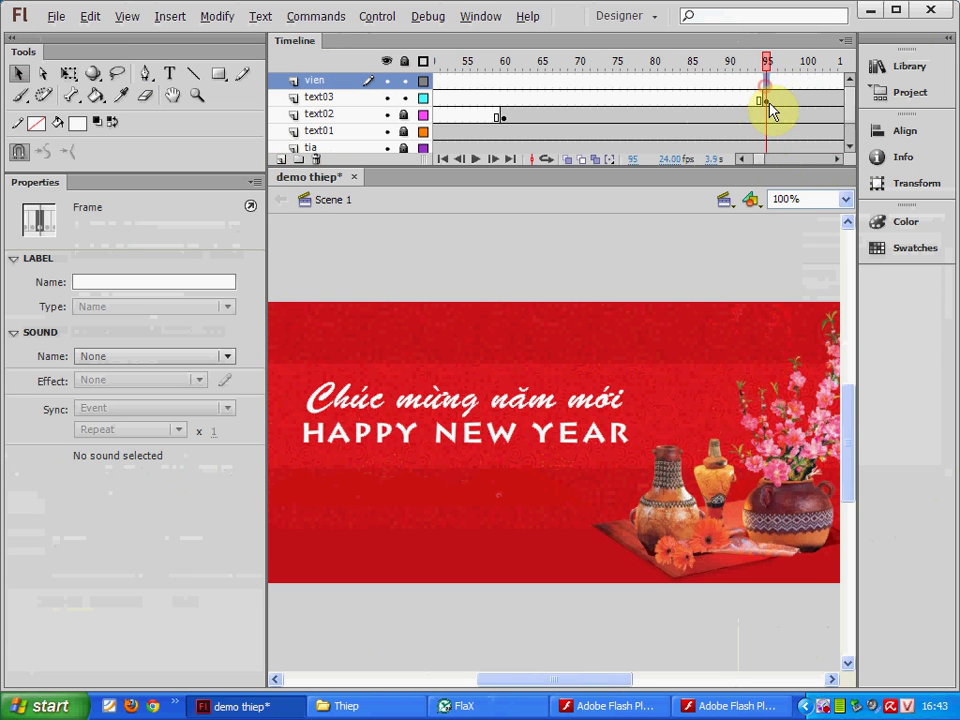
right_click(654, 298)
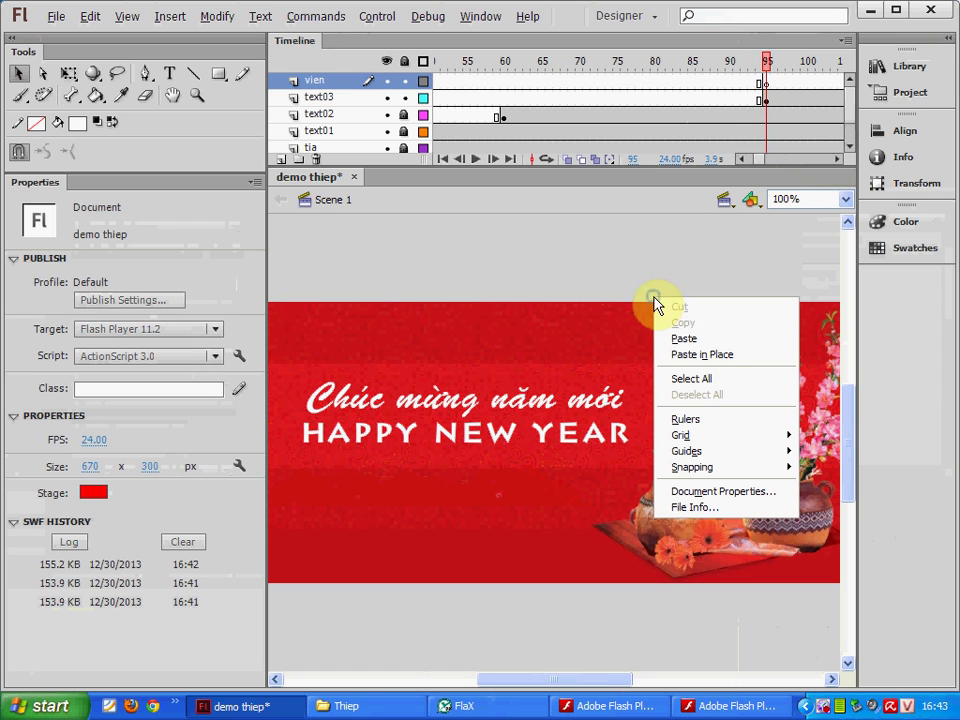
left_click(703, 355)
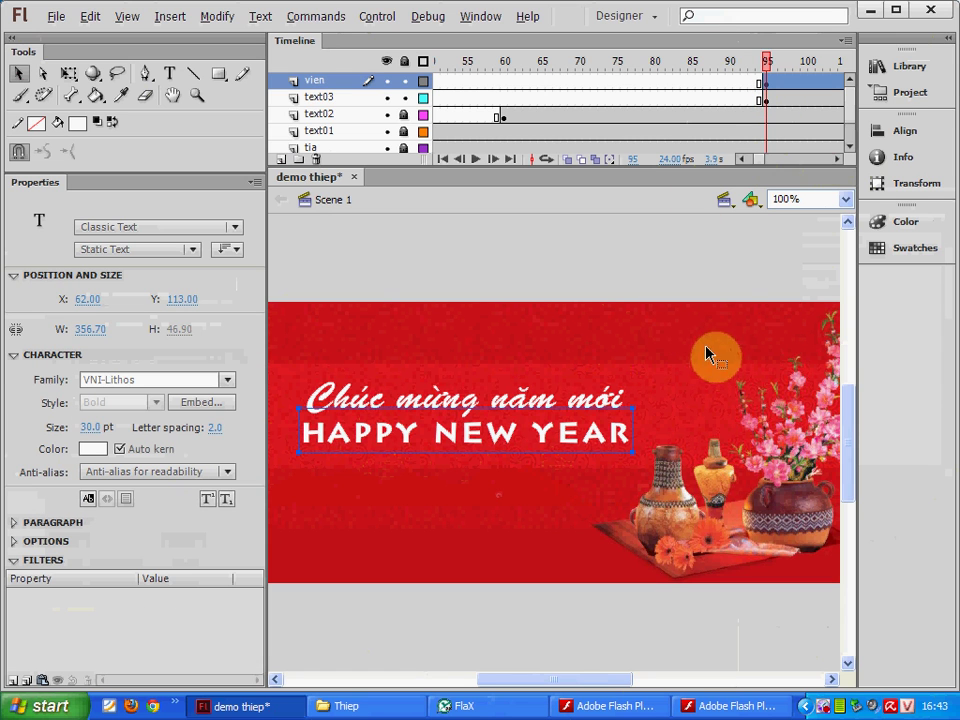
left_click_drag(425, 428, 426, 386)
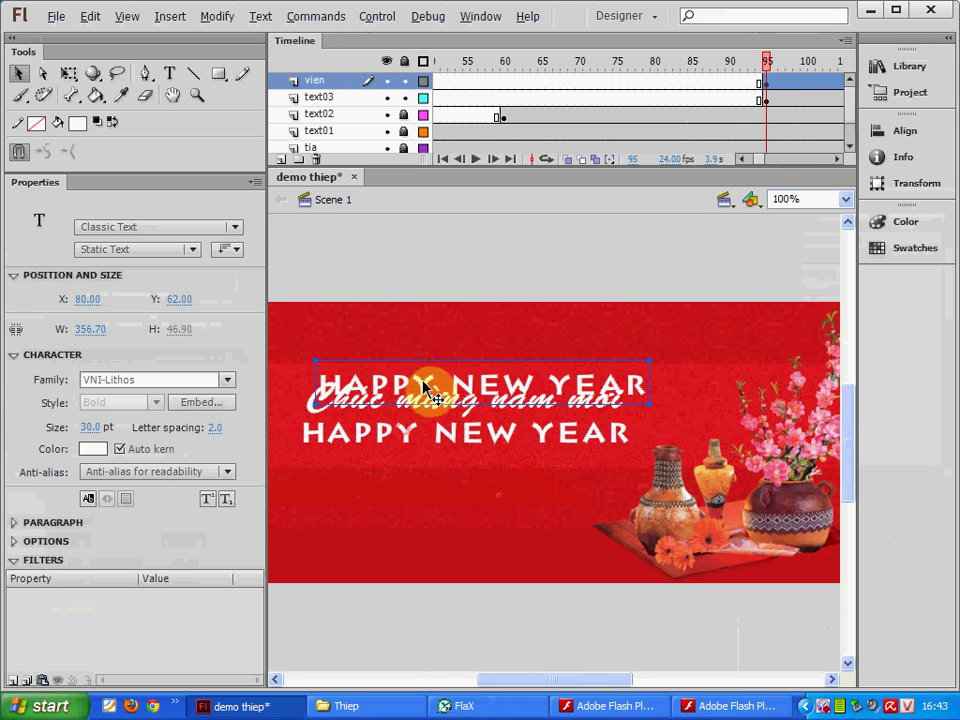
key("ctrl+z")
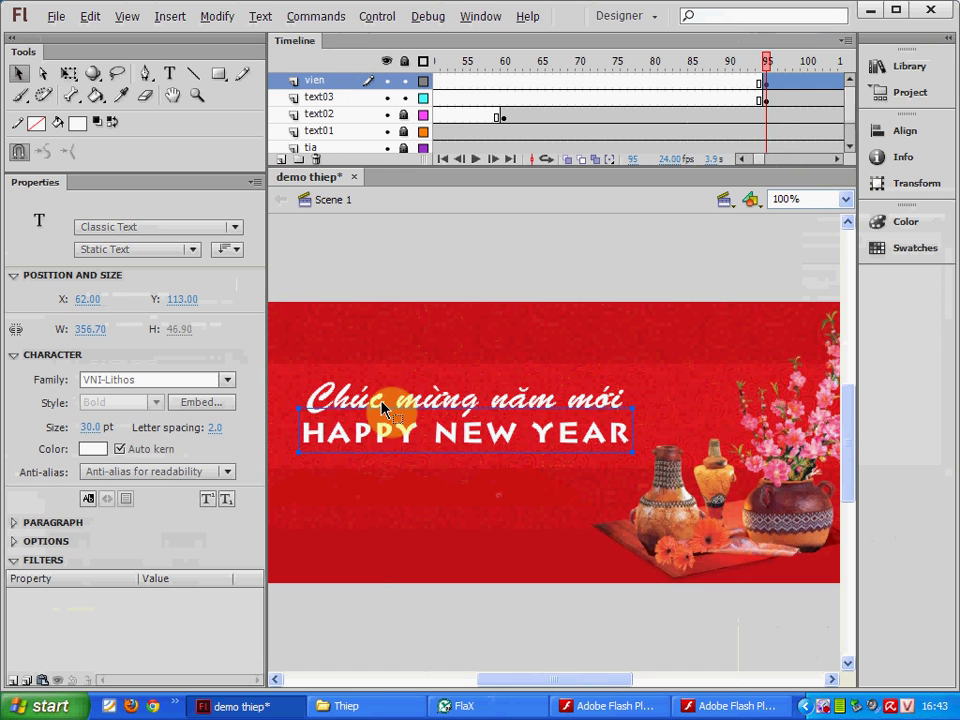
left_click(92, 449)
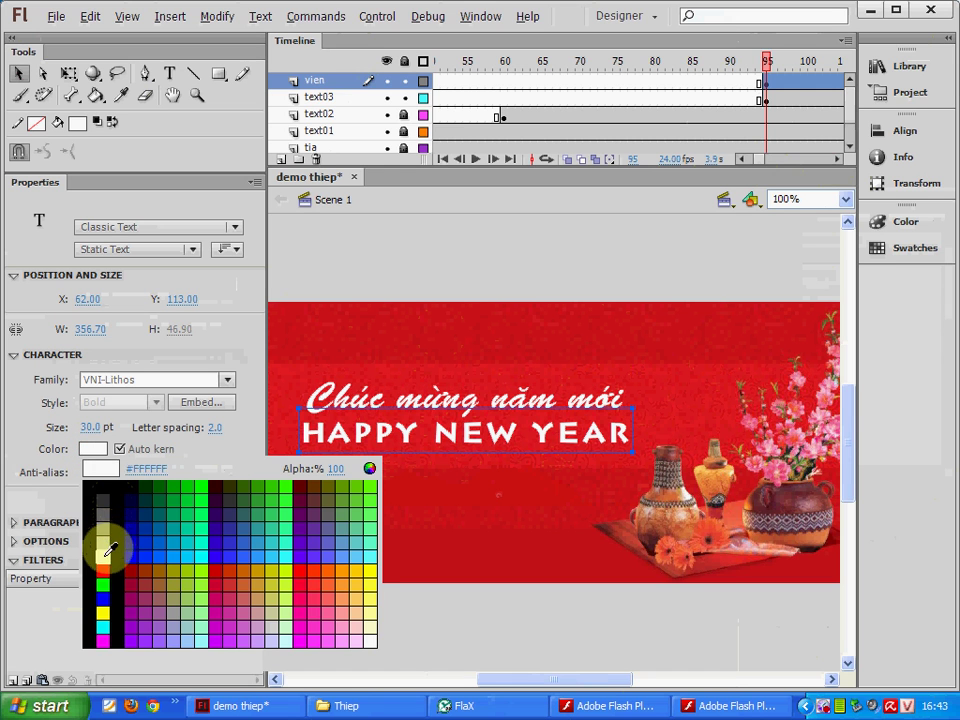
left_click(103, 553)
- Lock the text03 layer and break the HAPPY NEW YEAR copy on vien apart twice, into plain shapes
left_click(410, 104)
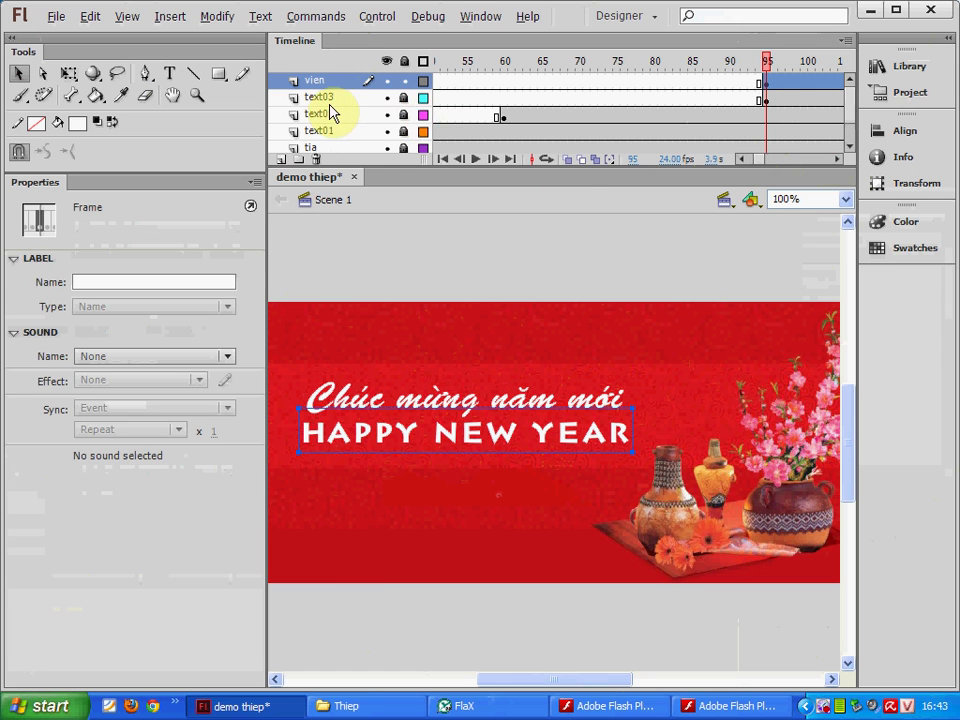
left_click(203, 22)
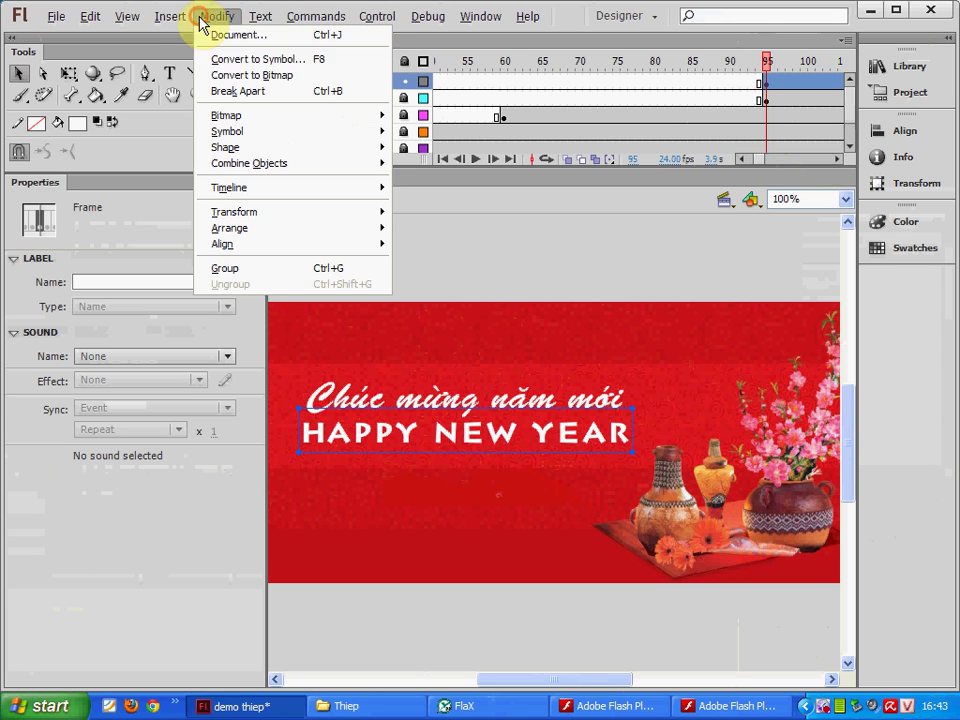
left_click(252, 90)
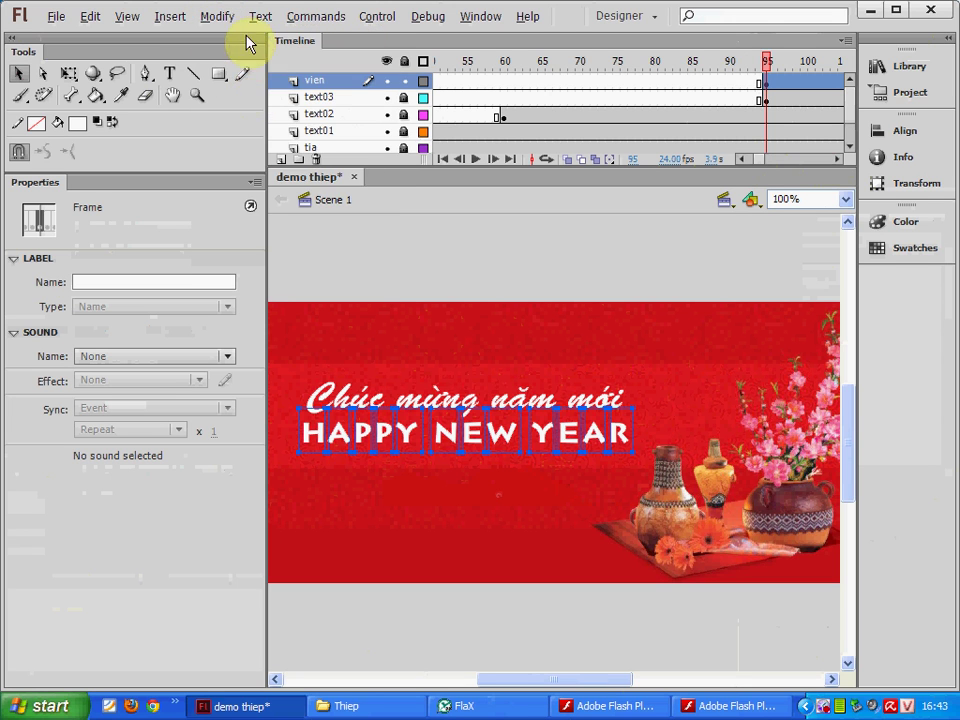
left_click(218, 17)
left_click(242, 92)
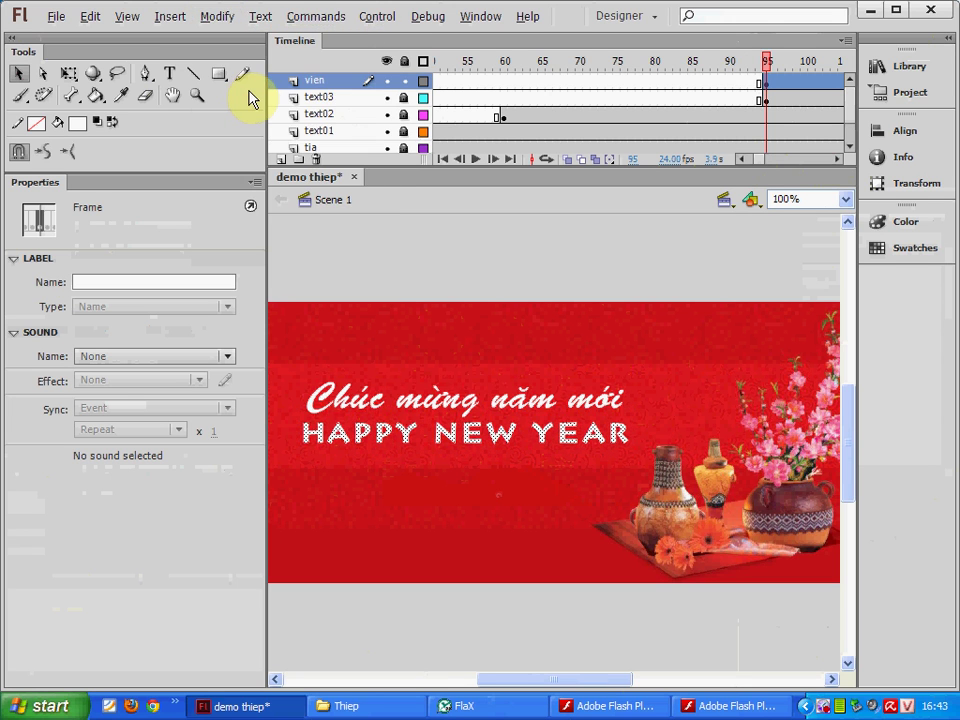
- Convert the HAPPY NEW YEAR letter shapes to a movie clip symbol named vien_mc with centre registration
key("ctrl+equal")
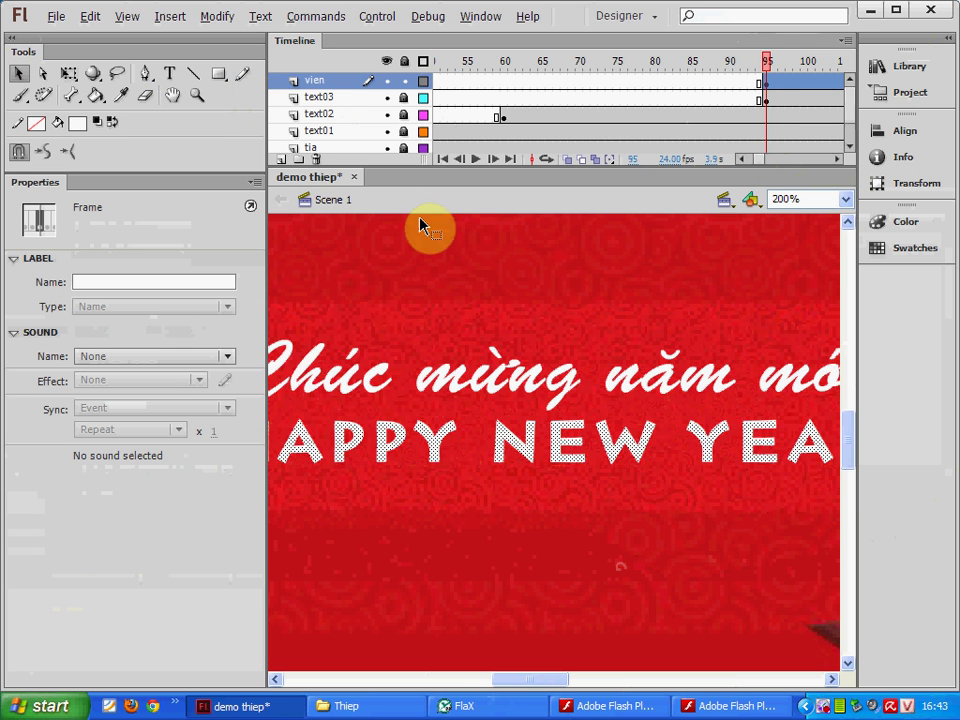
left_click_drag(422, 326, 583, 366)
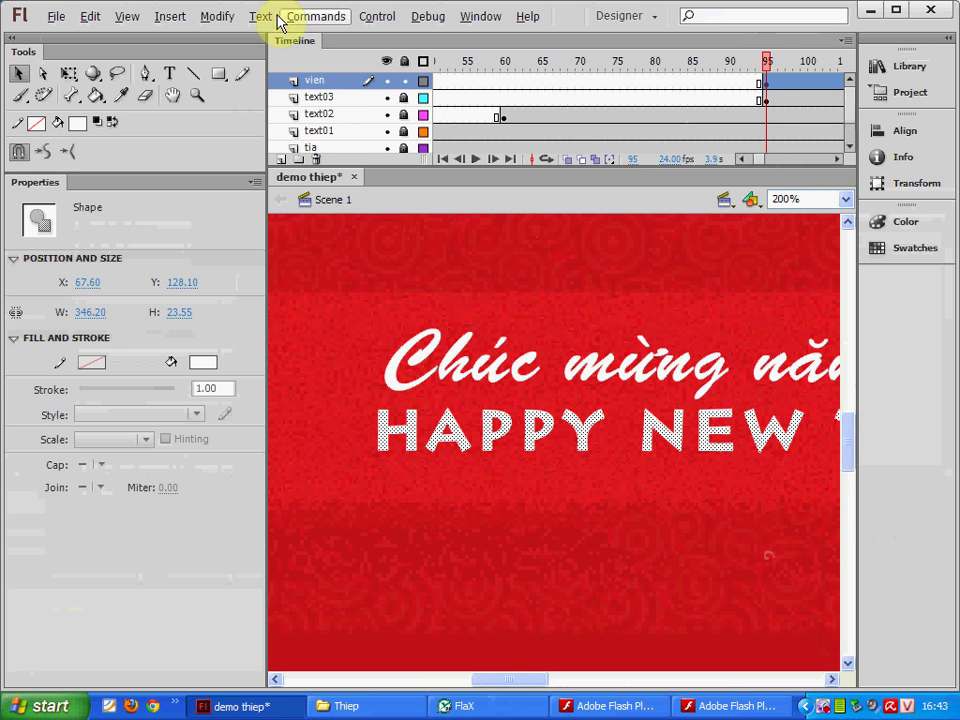
left_click(217, 16)
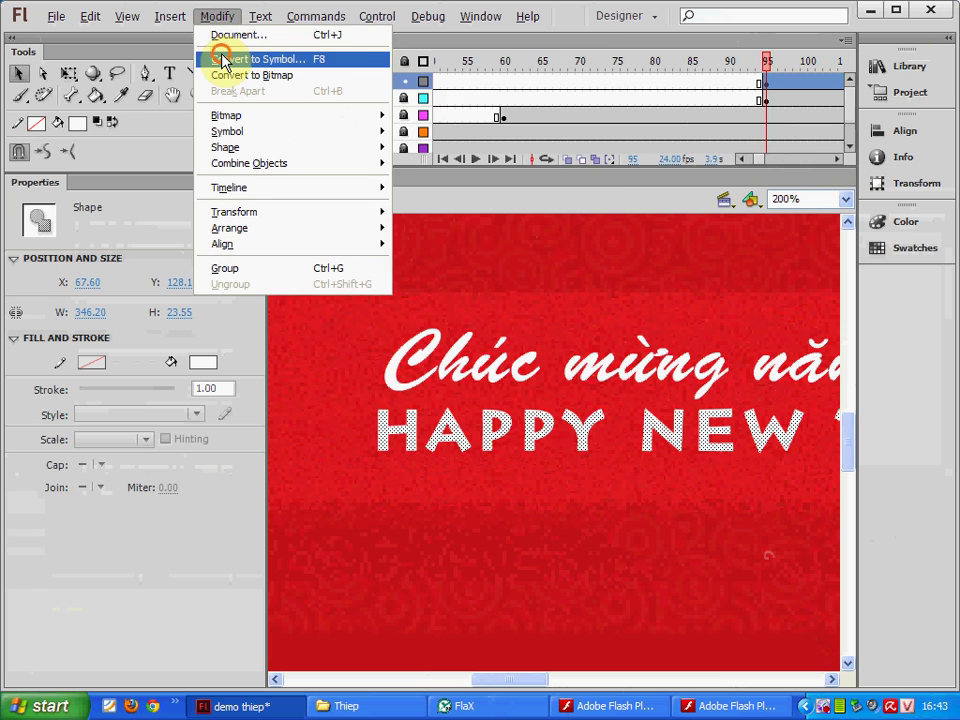
left_click(224, 62)
left_click(466, 104)
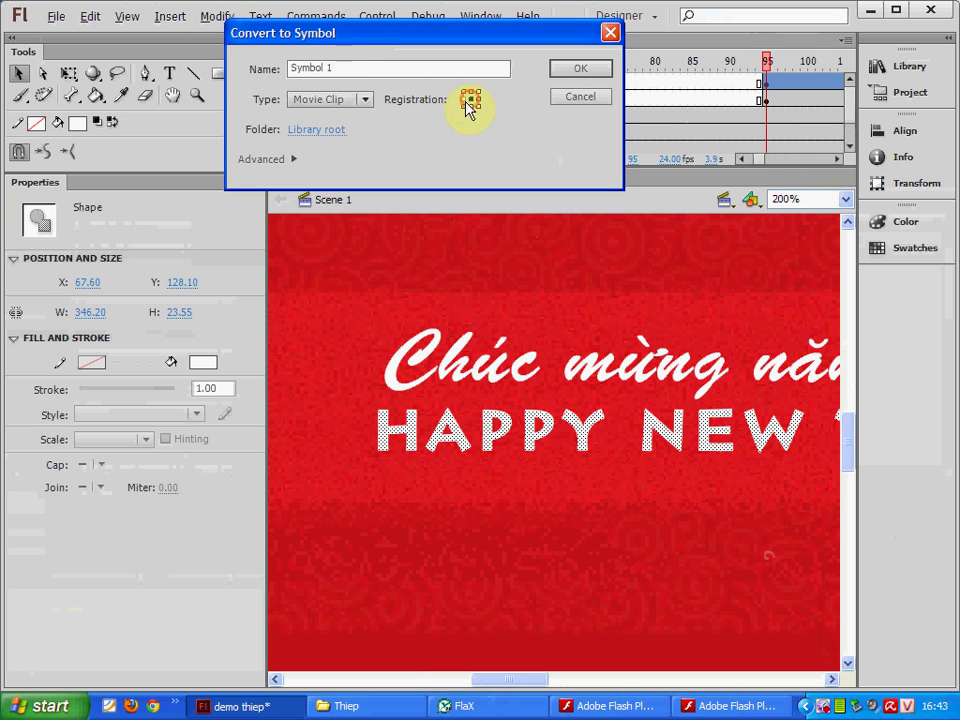
double_click(345, 69)
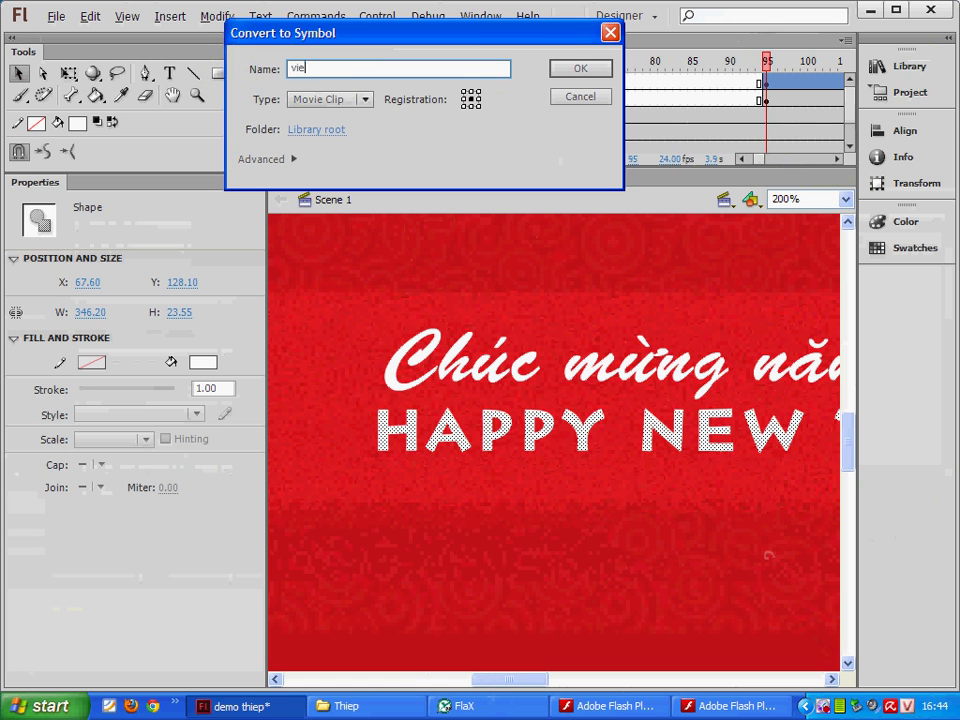
key("Return")
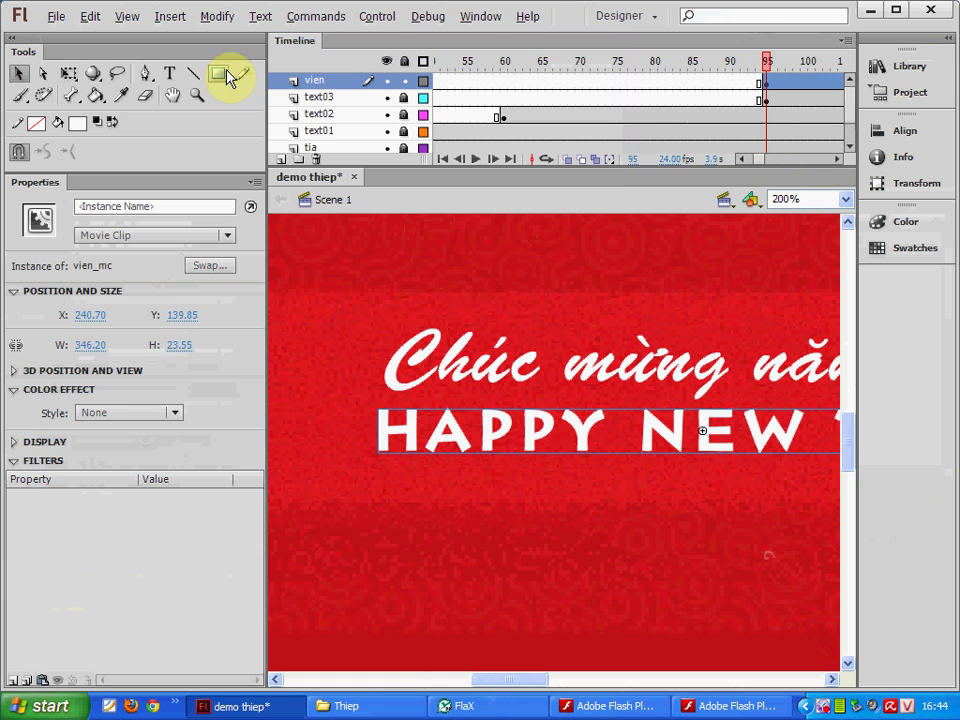
- Inside vien_mc, outline every letter of HAPPY NEW YEAR with a black stroke using the Ink Bottle tool
double_click(548, 438)
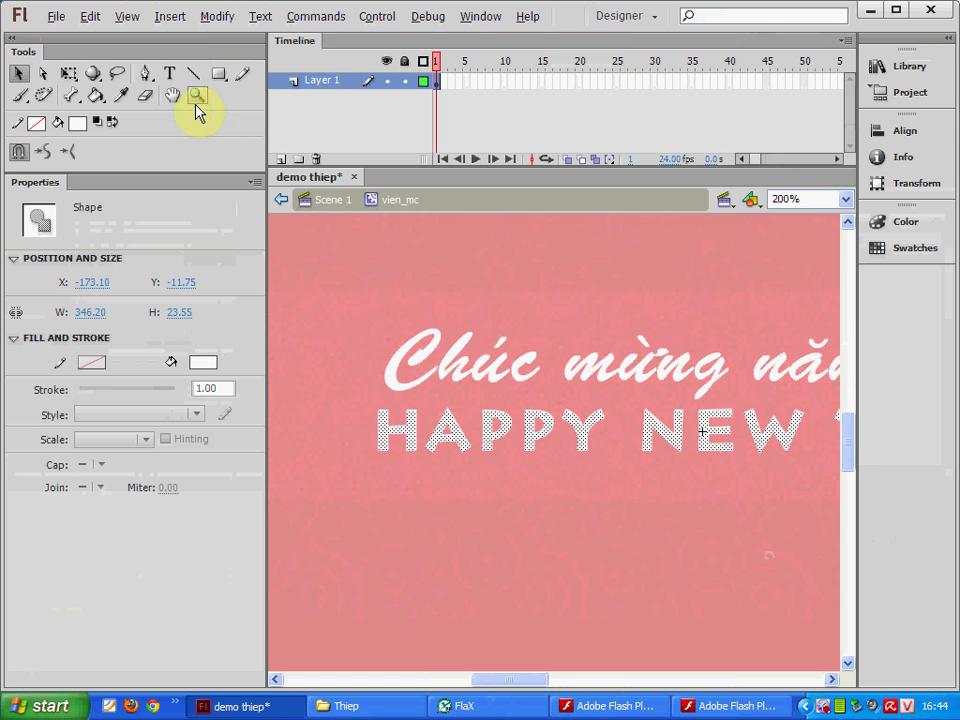
left_click(96, 95)
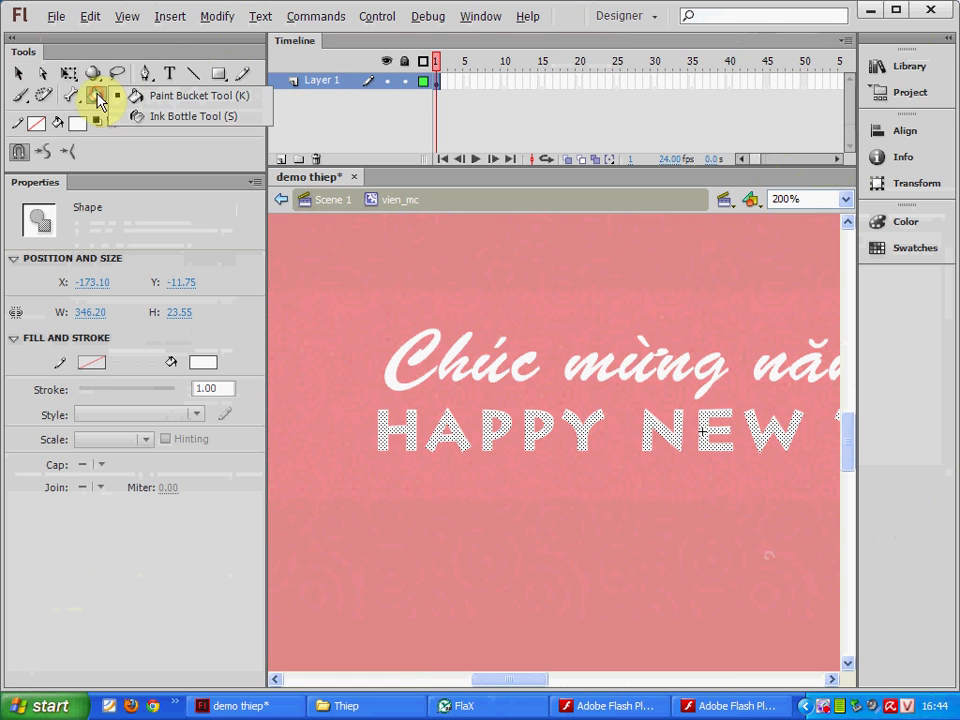
left_click(145, 117)
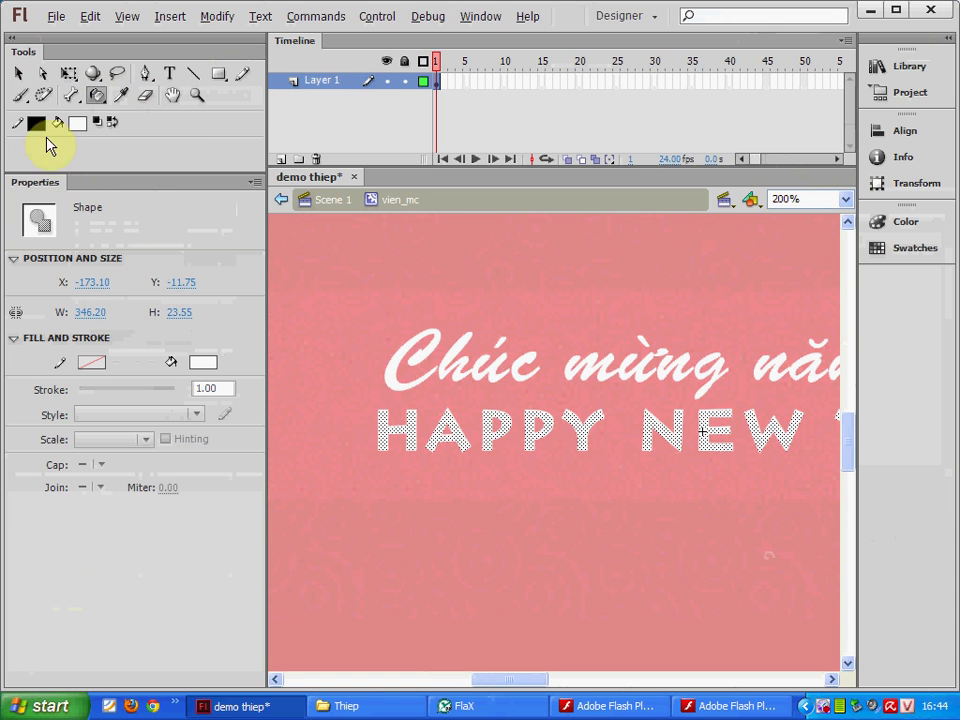
left_click(386, 412)
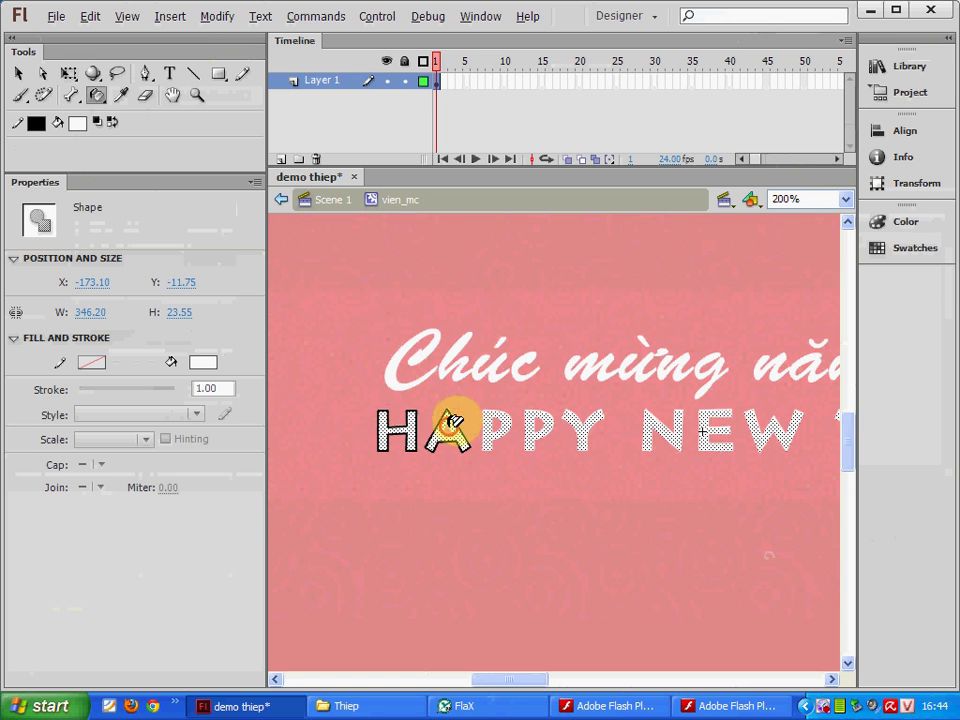
left_click(499, 410)
left_click(549, 414)
left_click(574, 410)
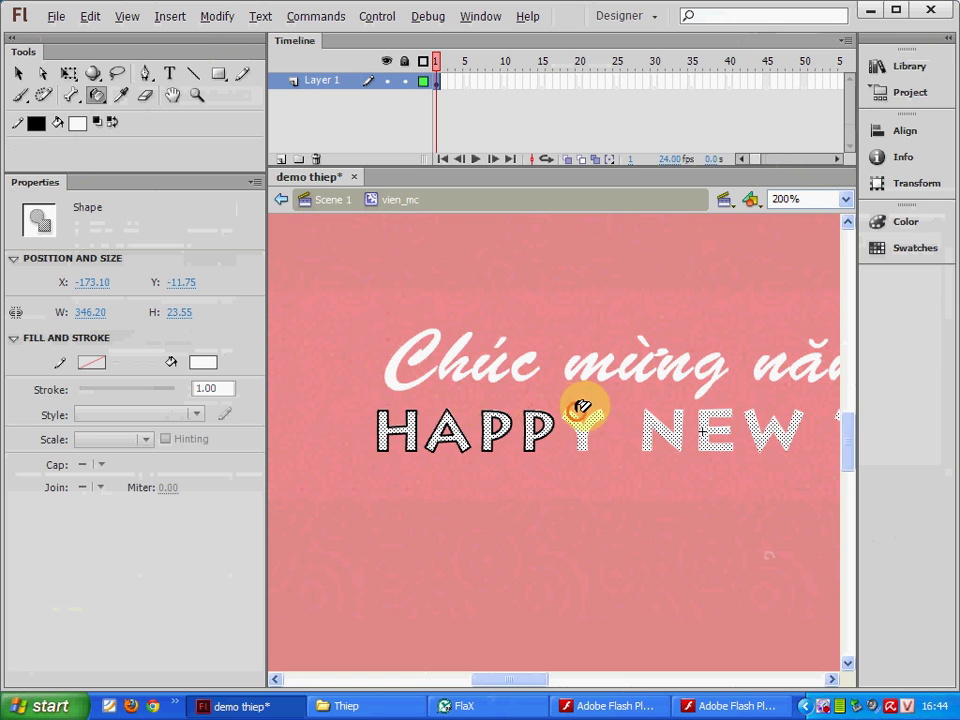
left_click(656, 410)
left_click(700, 410)
left_click(750, 414)
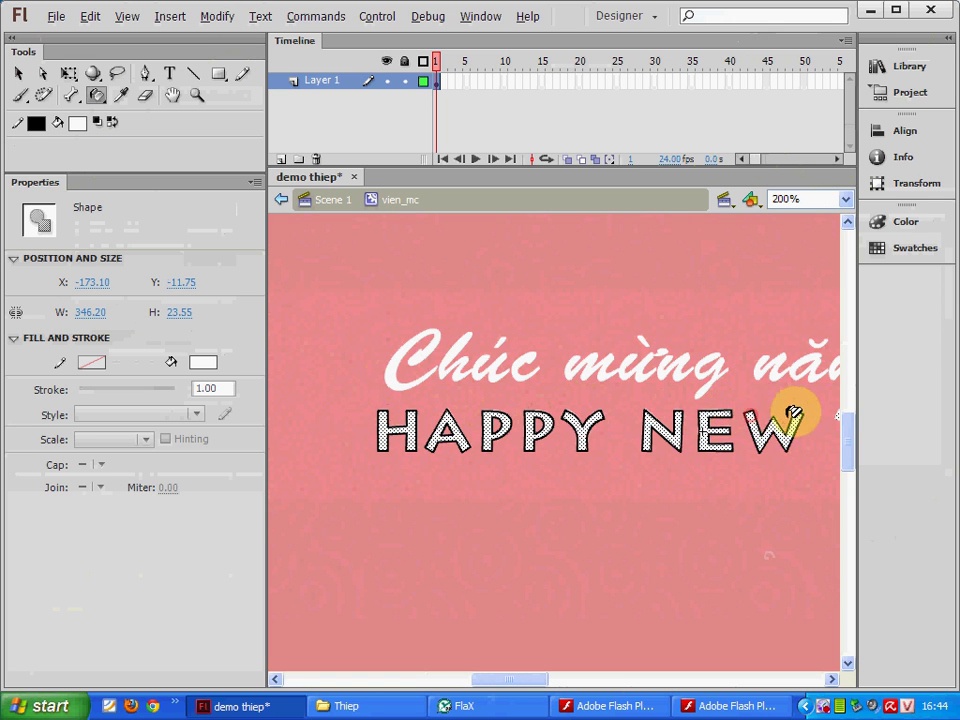
left_click_drag(797, 414, 560, 410)
left_click(579, 414)
left_click(615, 413)
left_click(677, 418)
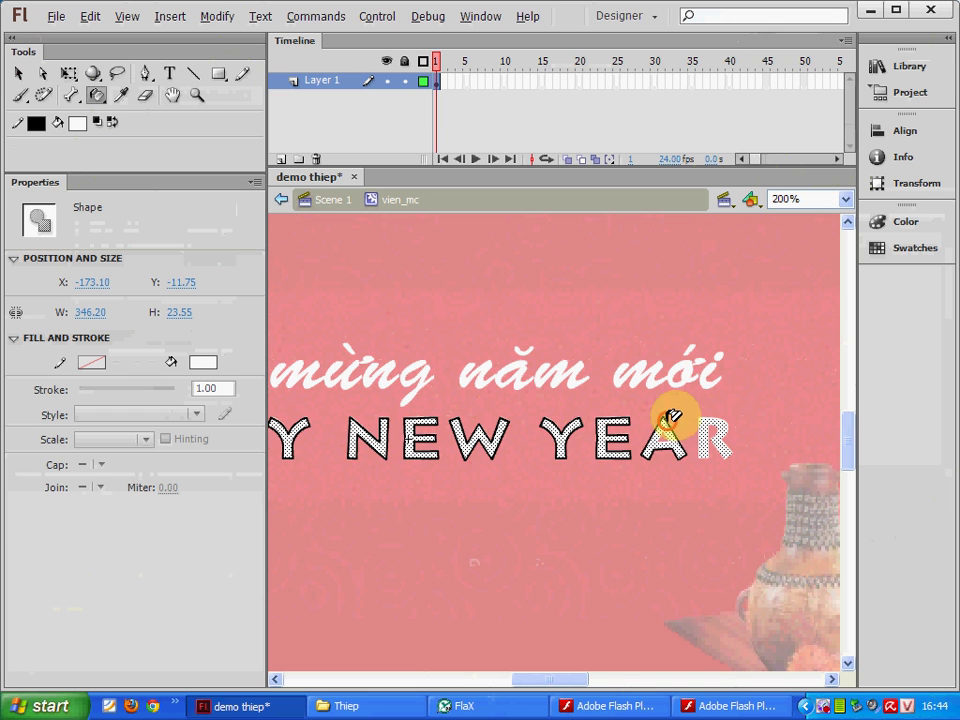
left_click(712, 427)
left_click(19, 73)
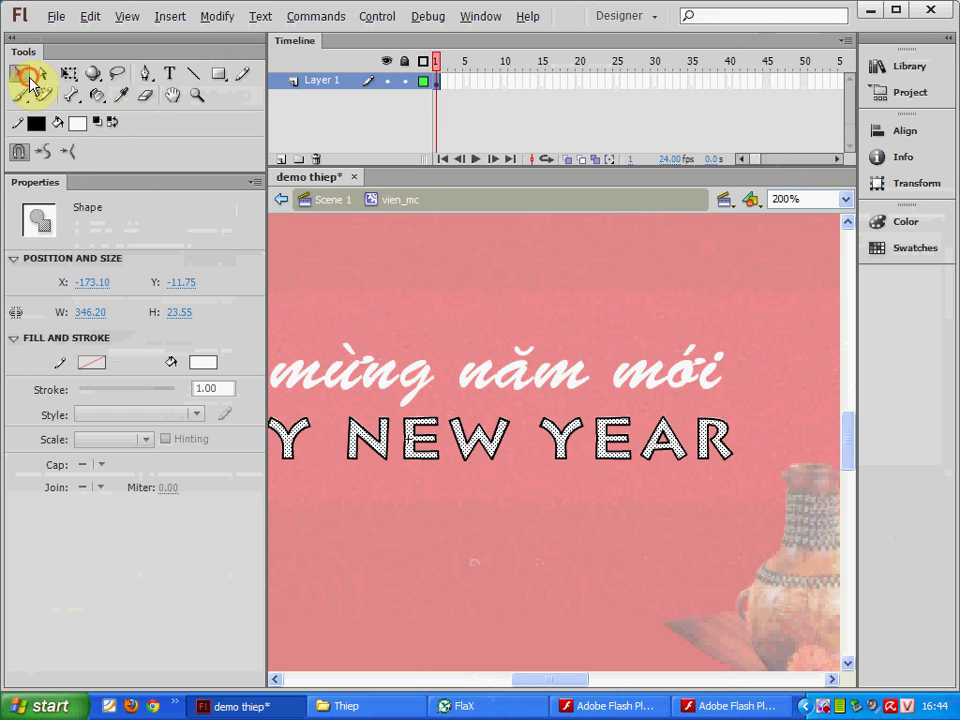
left_click(752, 492)
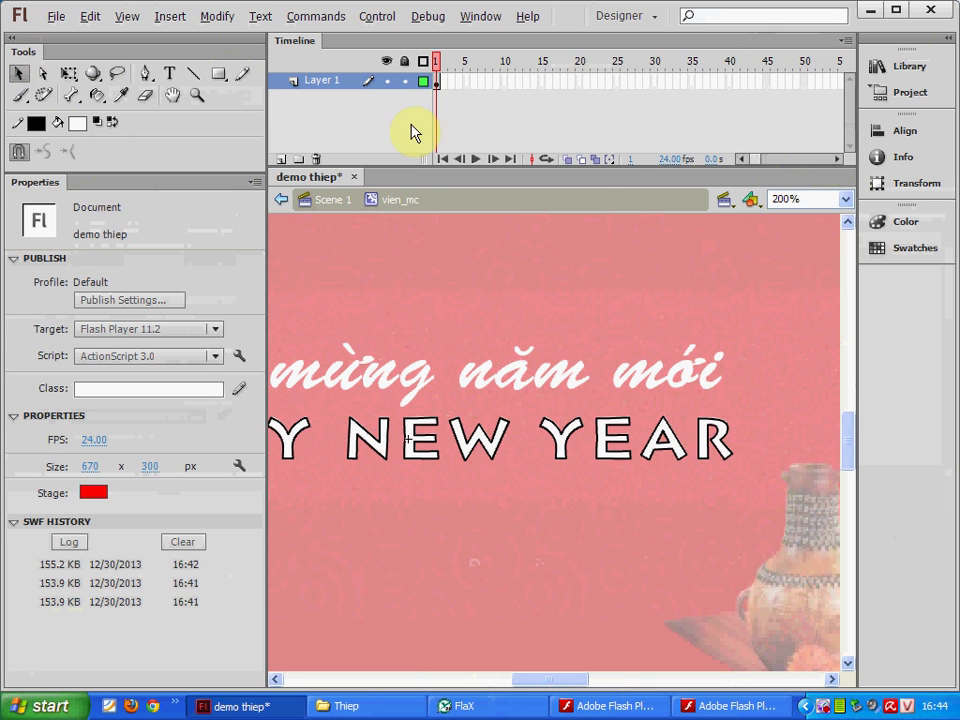
- Hide the text03 layer in Scene 1 and delete the white letter fills inside vien_mc, keeping only the outlines
left_click(334, 200)
left_click(386, 97)
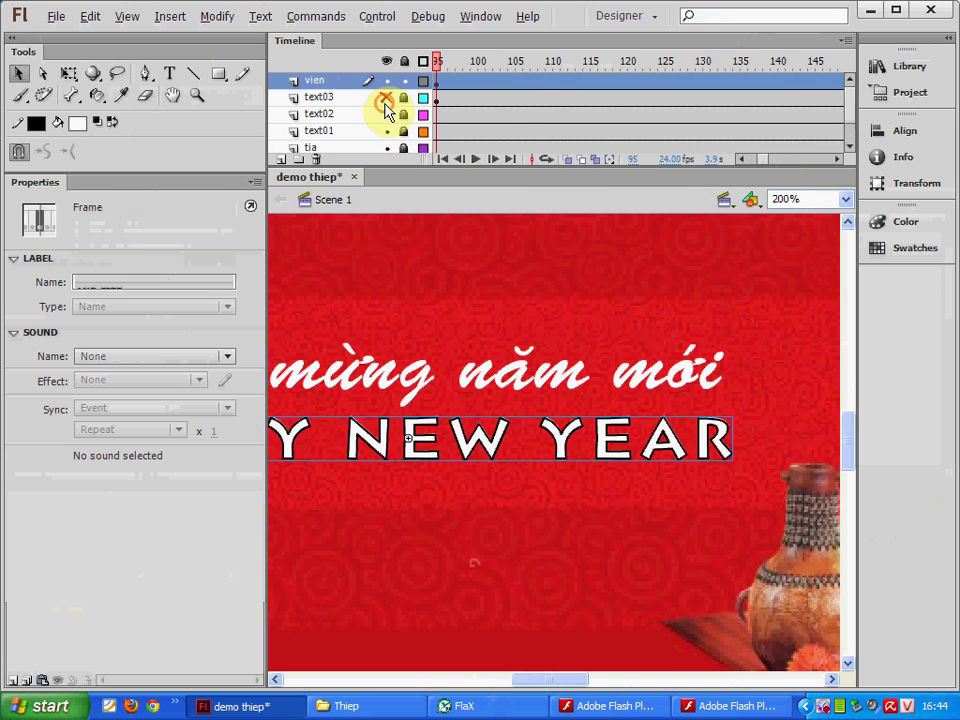
left_click(493, 439)
double_click(493, 439)
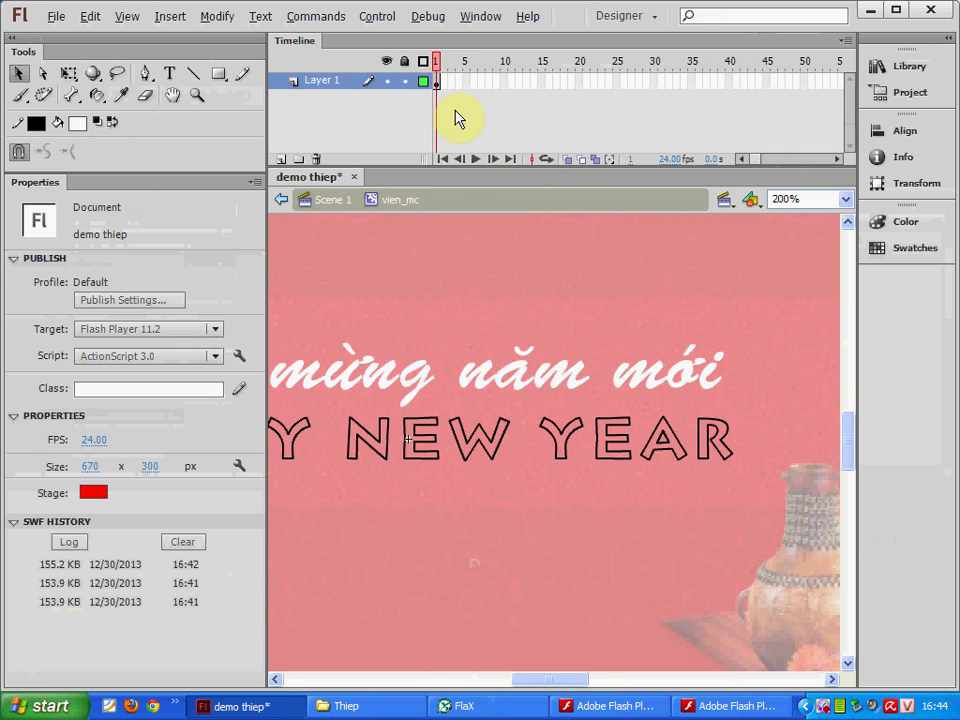
- Extend Layer 1 of vien_mc to frame 85 and check the sample card's text effect in Adobe Flash Player
left_click(761, 159)
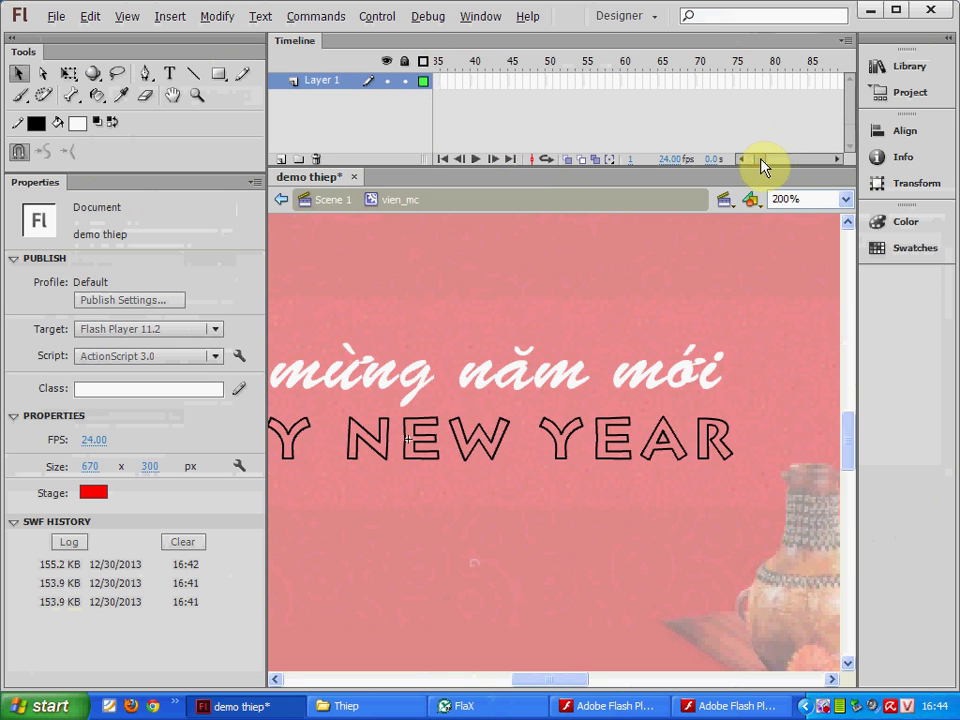
left_click(813, 85)
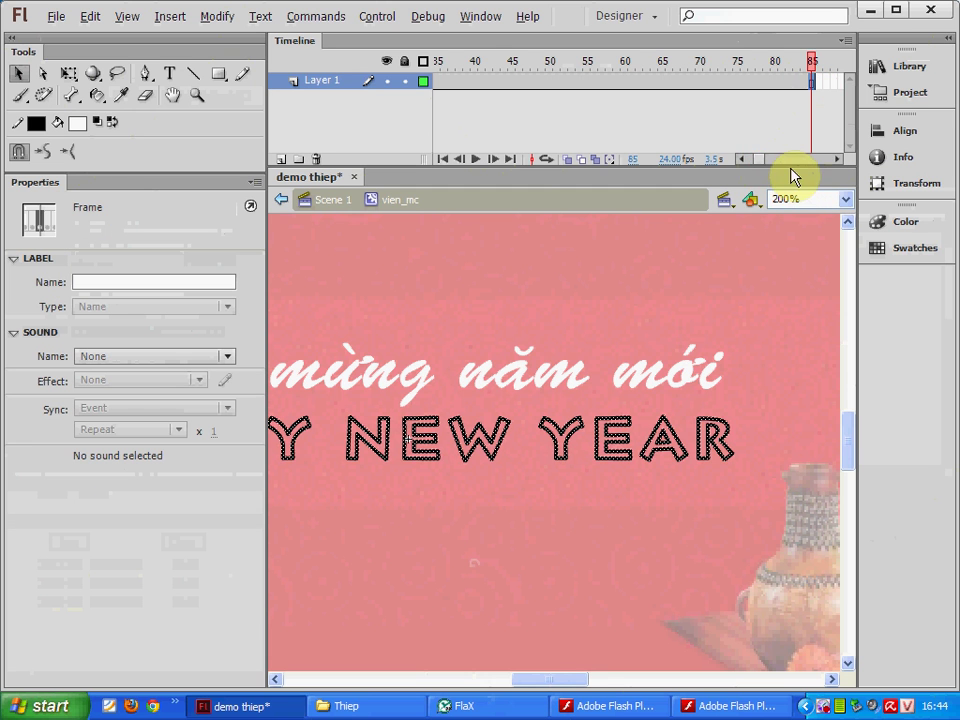
left_click(756, 160)
left_click_drag(563, 682, 505, 684)
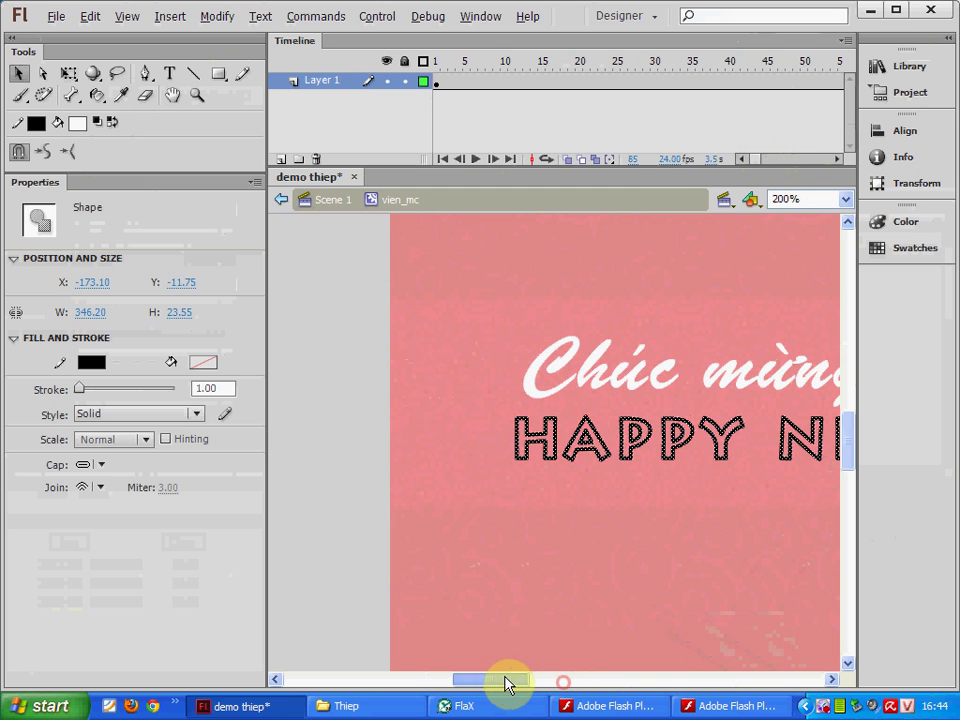
left_click(683, 706)
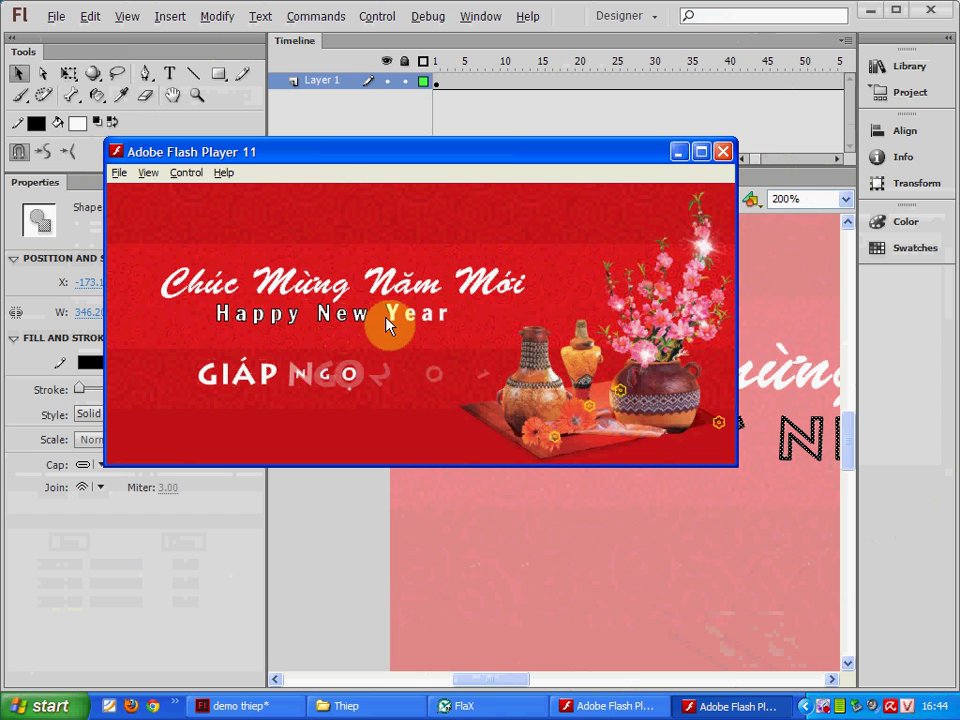
left_click(232, 707)
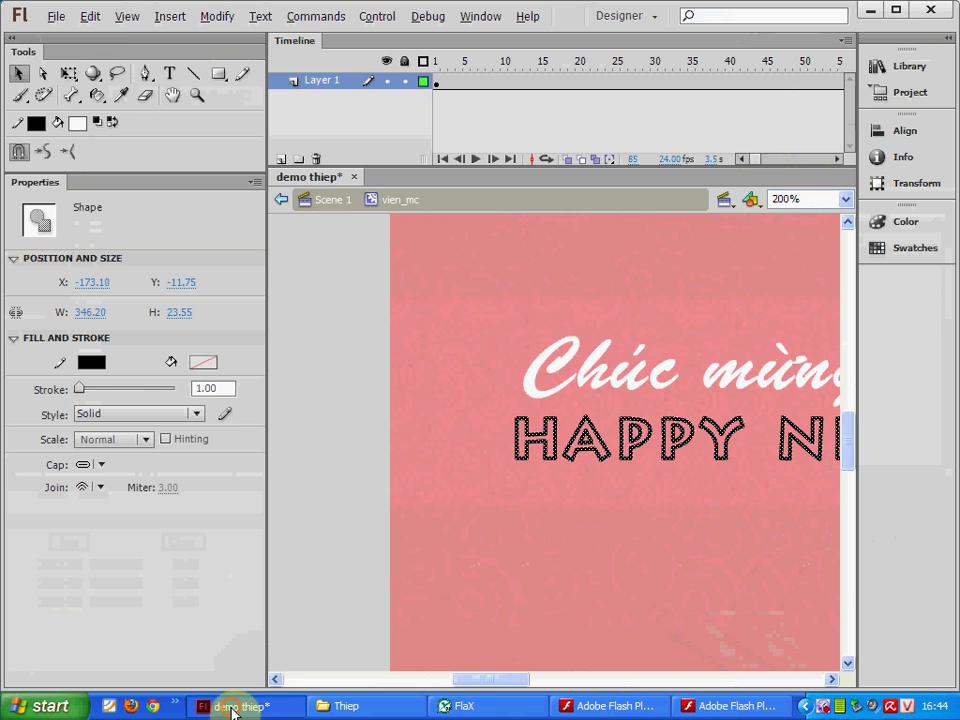
- Add a new layer above Layer 1 in vien_mc and rename Layer 1 as text
left_click(283, 160)
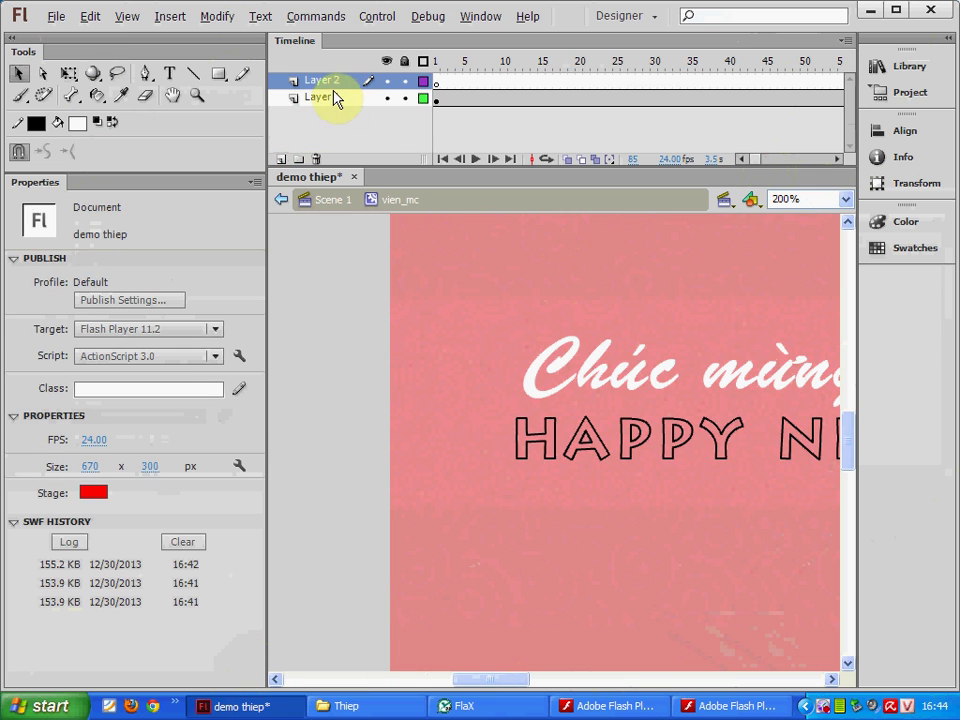
left_click(327, 101)
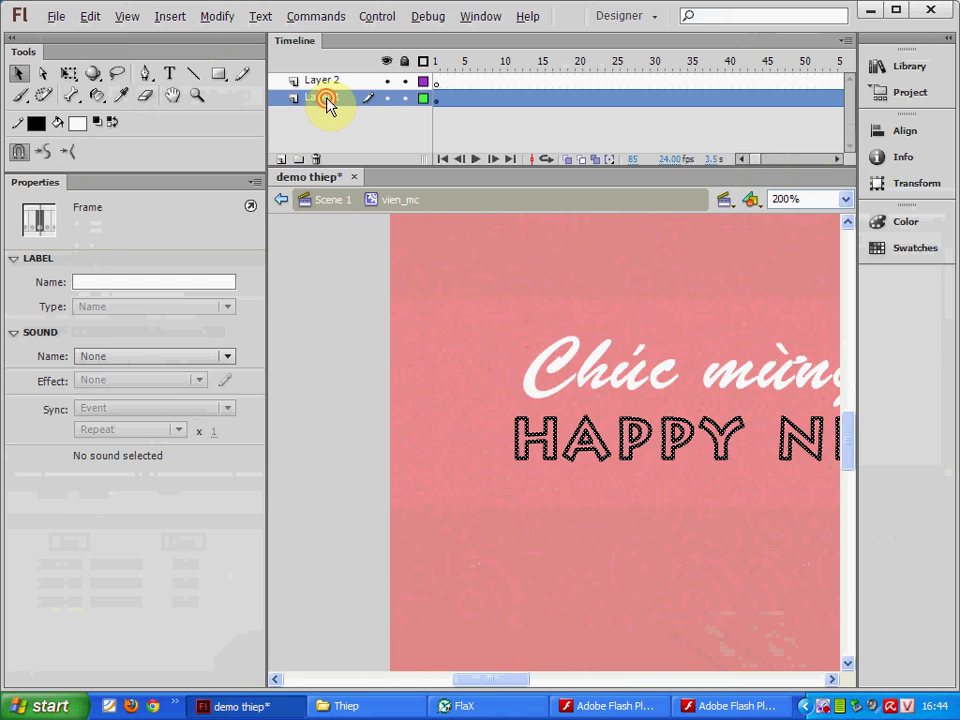
type("text")
left_click(375, 150)
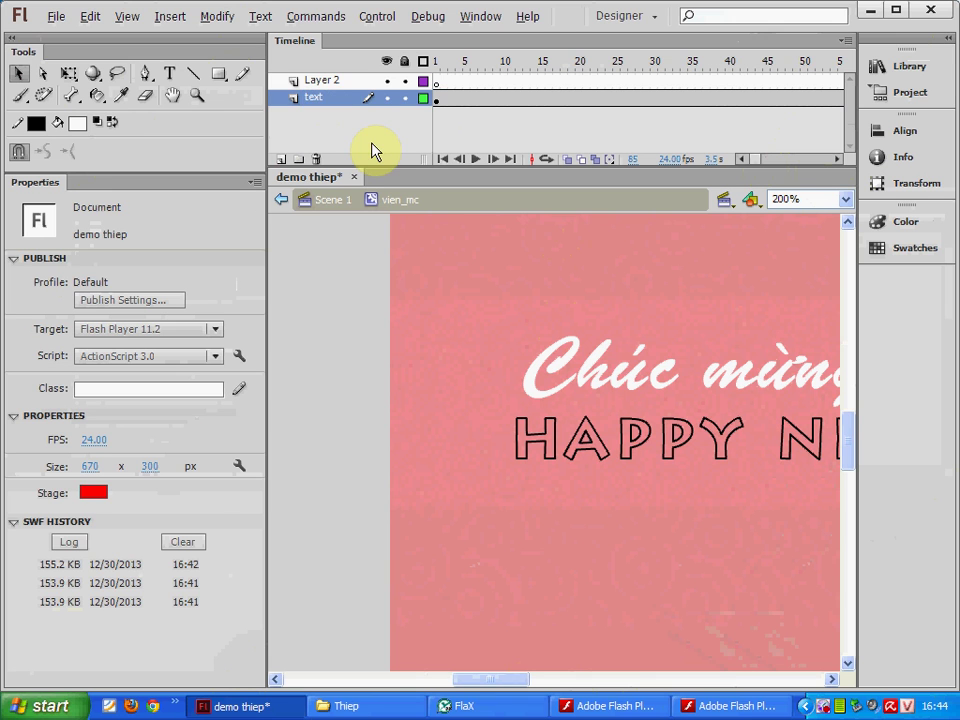
- Rename Layer 2 of vien_mc as mask and set up the Brush tool with the largest brush size and an orange fill
double_click(309, 81)
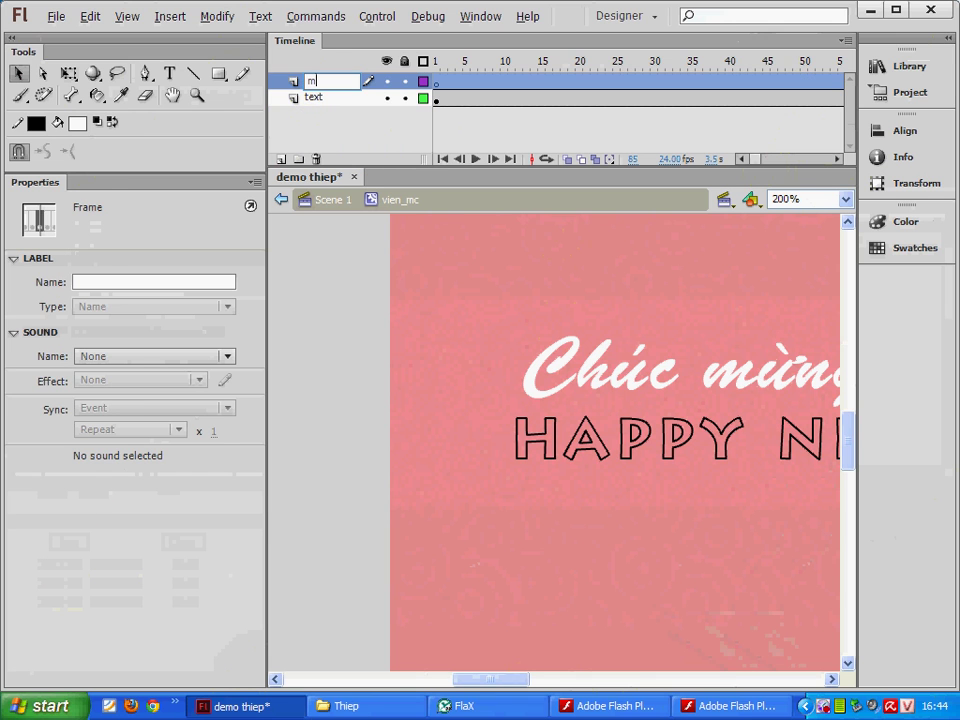
left_click(310, 87)
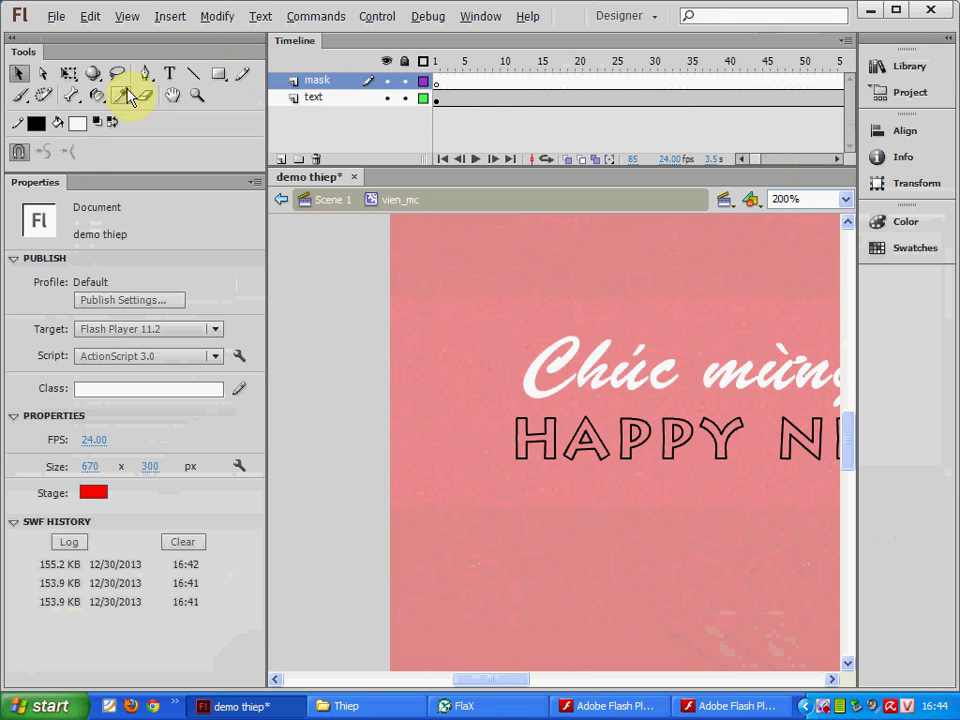
left_click(20, 94)
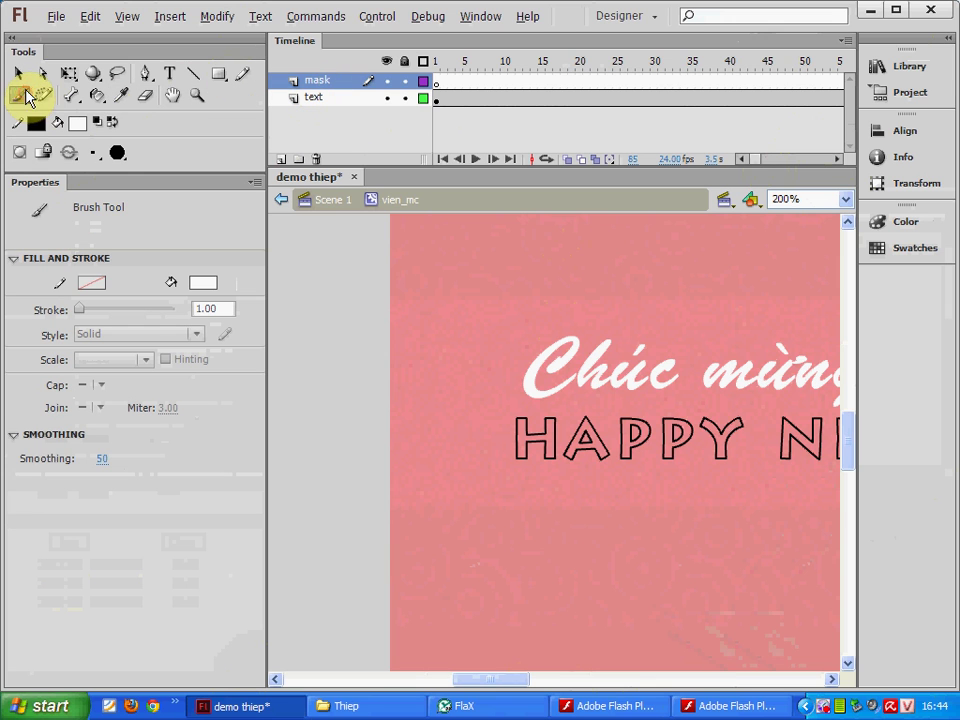
left_click(94, 155)
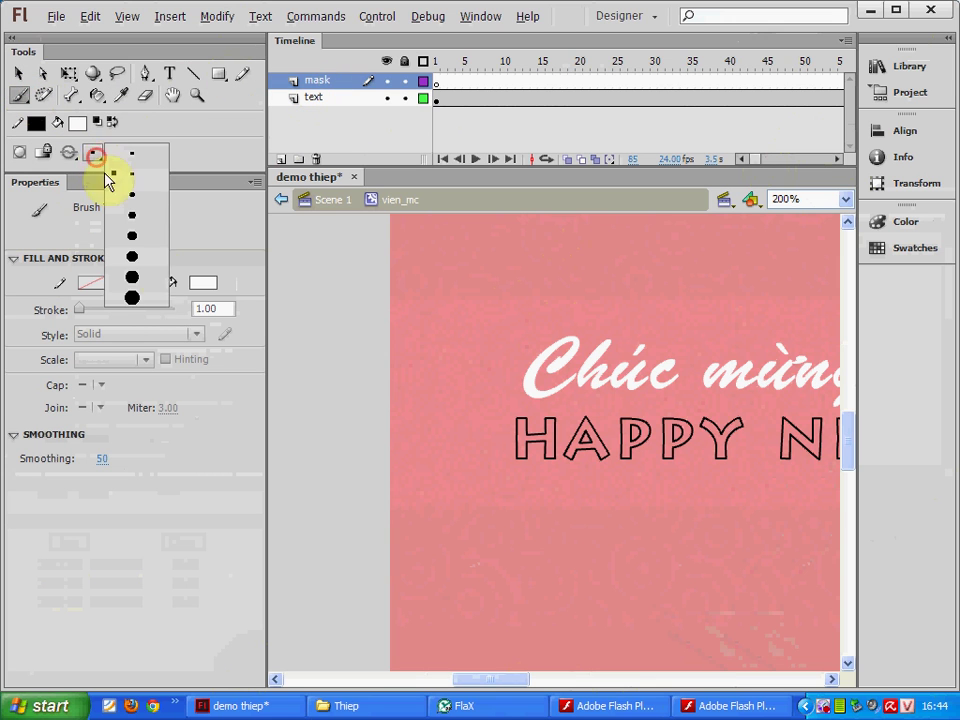
left_click(133, 299)
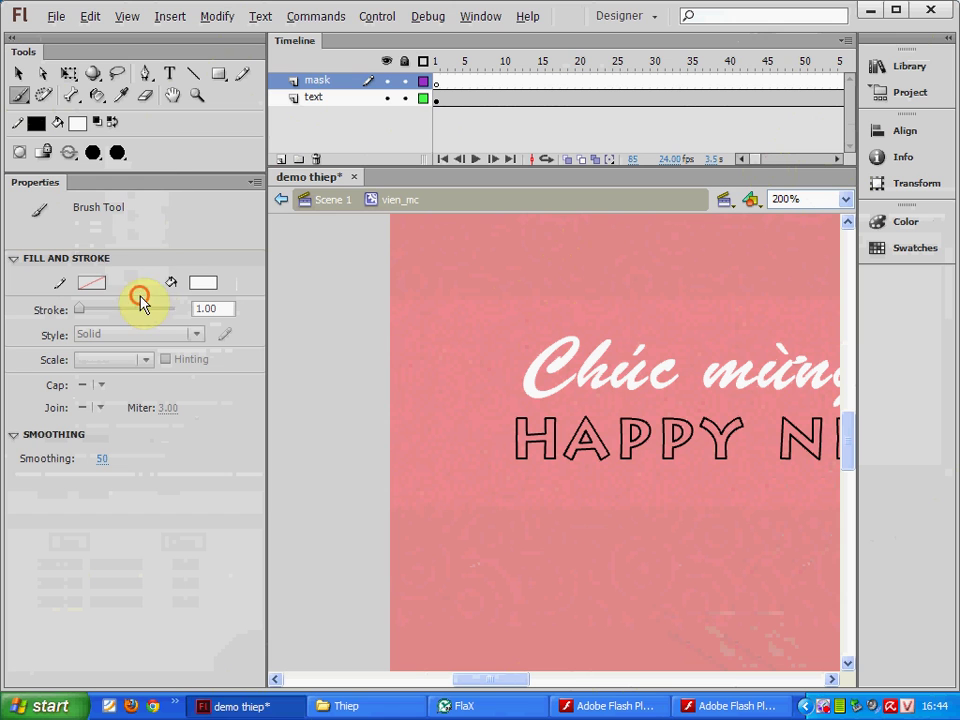
left_click(196, 283)
left_click(462, 419)
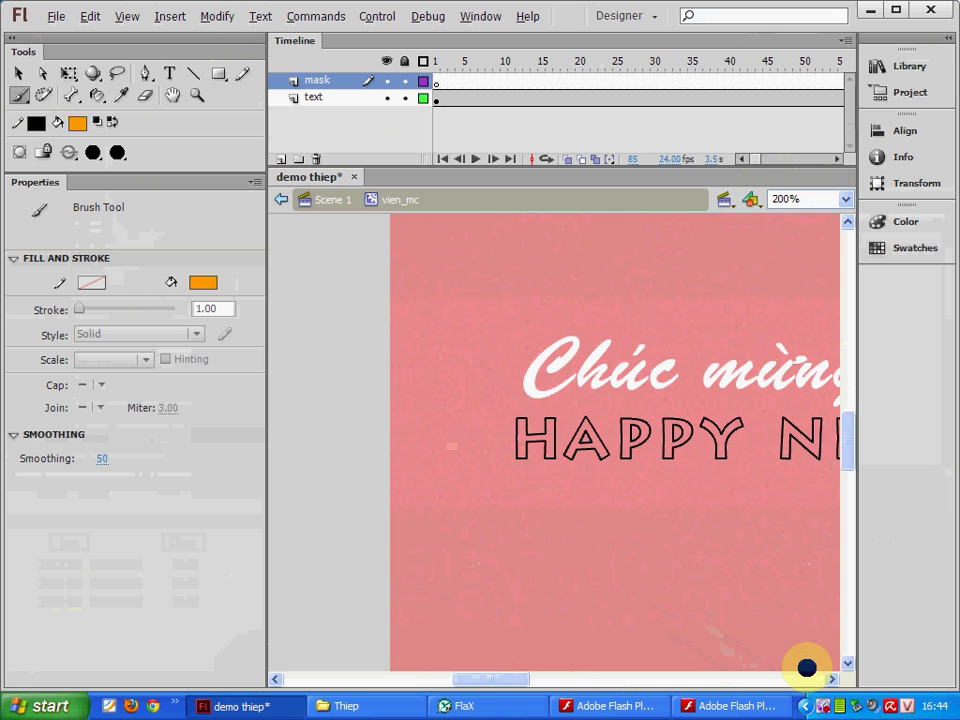
- On the mask layer, paint over the word HAPPY bit by bit with the orange brush, adding a keyframe for each stroke up to frame 123
left_click(829, 680)
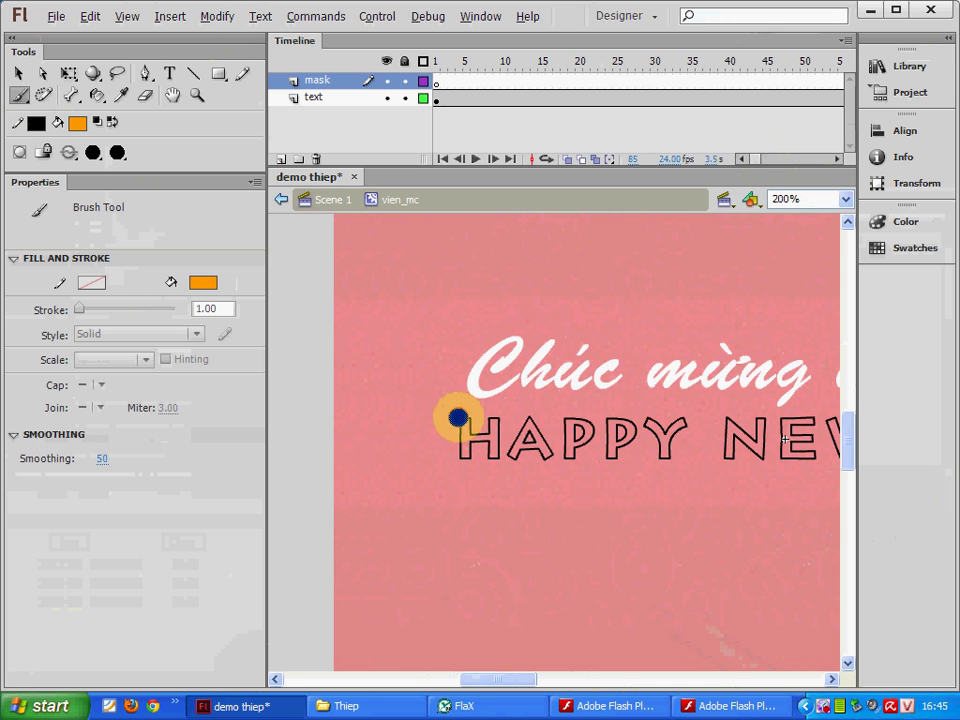
mouse_move(458, 418)
left_mouse_down()
mouse_move(458, 455)
mouse_move(486, 444)
mouse_move(483, 455)
mouse_move(498, 454)
mouse_move(498, 418)
mouse_move(480, 432)
mouse_move(471, 414)
mouse_move(505, 428)
left_mouse_up()
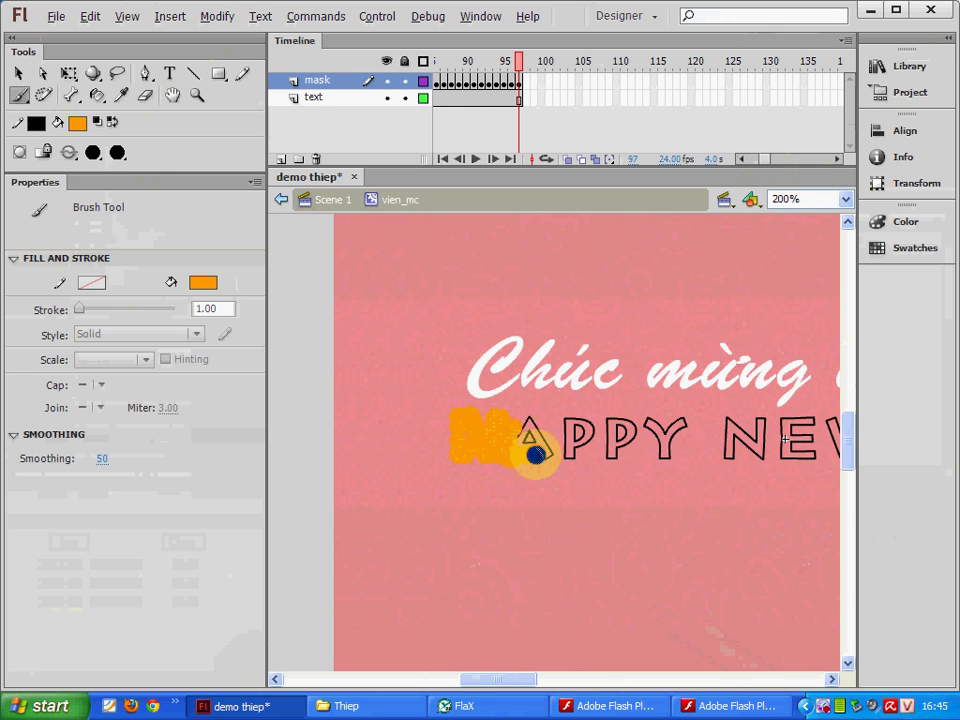
key("F6")
key("F6")
mouse_move(531, 414)
left_mouse_down()
mouse_move(520, 444)
mouse_move(534, 442)
mouse_move(527, 432)
mouse_move(569, 437)
mouse_move(564, 418)
mouse_move(569, 458)
mouse_move(590, 445)
mouse_move(590, 421)
mouse_move(579, 417)
mouse_move(574, 435)
mouse_move(611, 438)
mouse_move(608, 420)
mouse_move(607, 461)
mouse_move(636, 439)
mouse_move(619, 414)
mouse_move(617, 441)
mouse_move(639, 429)
mouse_move(674, 443)
left_mouse_up()
key("F6")
key("F6")
key("F6")
key("F6")
key("F6")
key("F6")
key("F6")
key("F6")
key("F6")
key("F6")
key("F6")
key("F6")
key("F6")
key("F6")
key("F6")
key("F6")
key("F6")
key("F6")
key("F6")
key("F6")
key("F6")
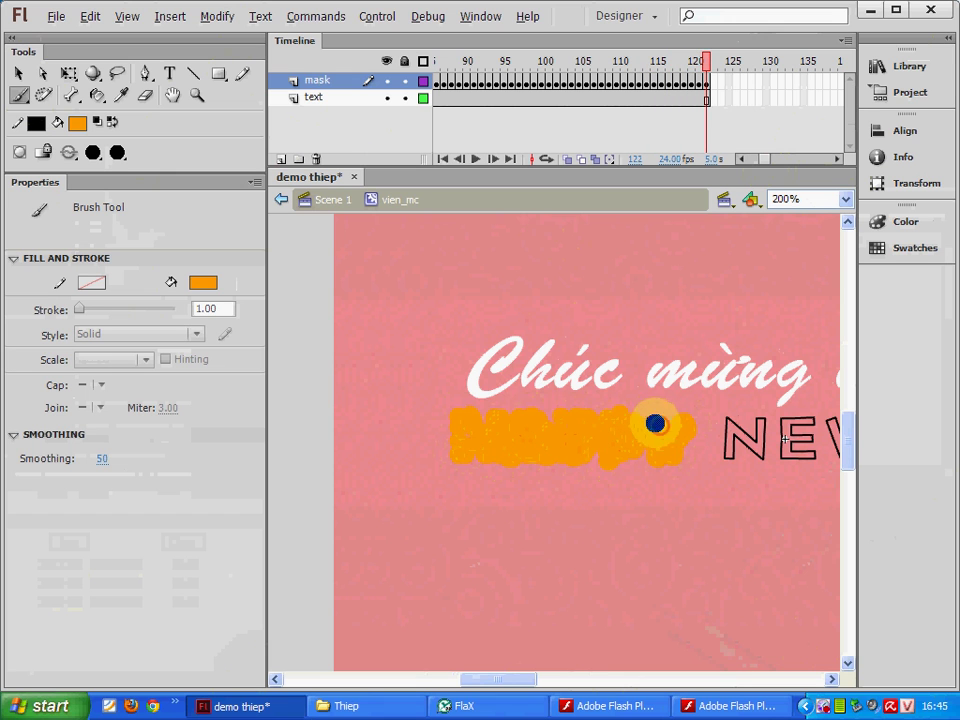
key("F6")
- Continue the frame-by-frame orange brushing over NEW and the Y of YEAR, up to frame 148 of the mask layer
left_click(834, 680)
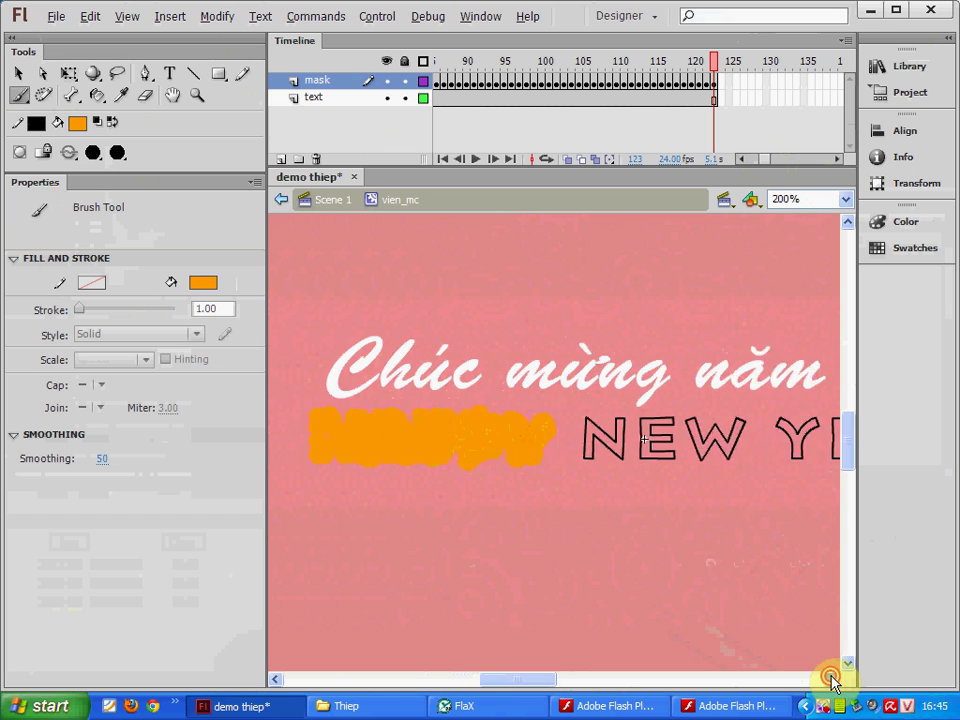
mouse_move(317, 401)
left_mouse_down()
mouse_move(376, 419)
mouse_move(462, 402)
left_mouse_up()
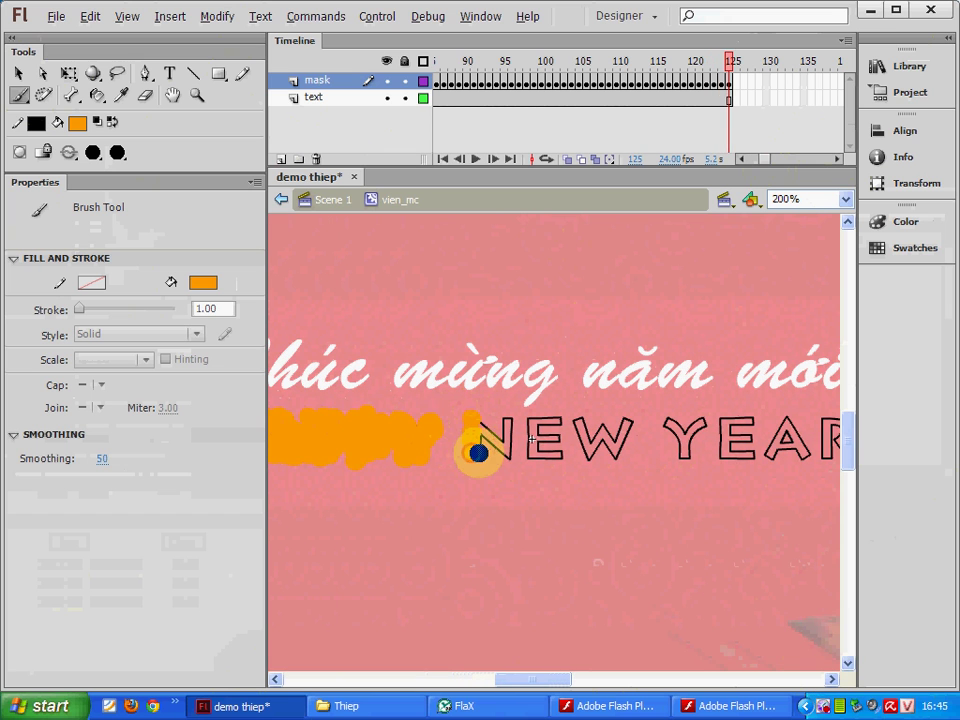
mouse_move(478, 445)
left_mouse_down()
mouse_move(507, 418)
mouse_move(505, 434)
mouse_move(484, 426)
mouse_move(524, 416)
mouse_move(522, 443)
mouse_move(523, 432)
mouse_move(534, 461)
mouse_move(560, 456)
mouse_move(544, 455)
mouse_move(546, 442)
mouse_move(558, 441)
mouse_move(536, 430)
mouse_move(557, 422)
mouse_move(534, 420)
mouse_move(577, 417)
mouse_move(583, 453)
mouse_move(605, 447)
mouse_move(610, 457)
mouse_move(627, 419)
mouse_move(623, 431)
mouse_move(592, 437)
mouse_move(577, 416)
mouse_move(652, 420)
mouse_move(682, 457)
mouse_move(701, 421)
mouse_move(695, 429)
mouse_move(663, 419)
mouse_move(690, 445)
left_mouse_up()
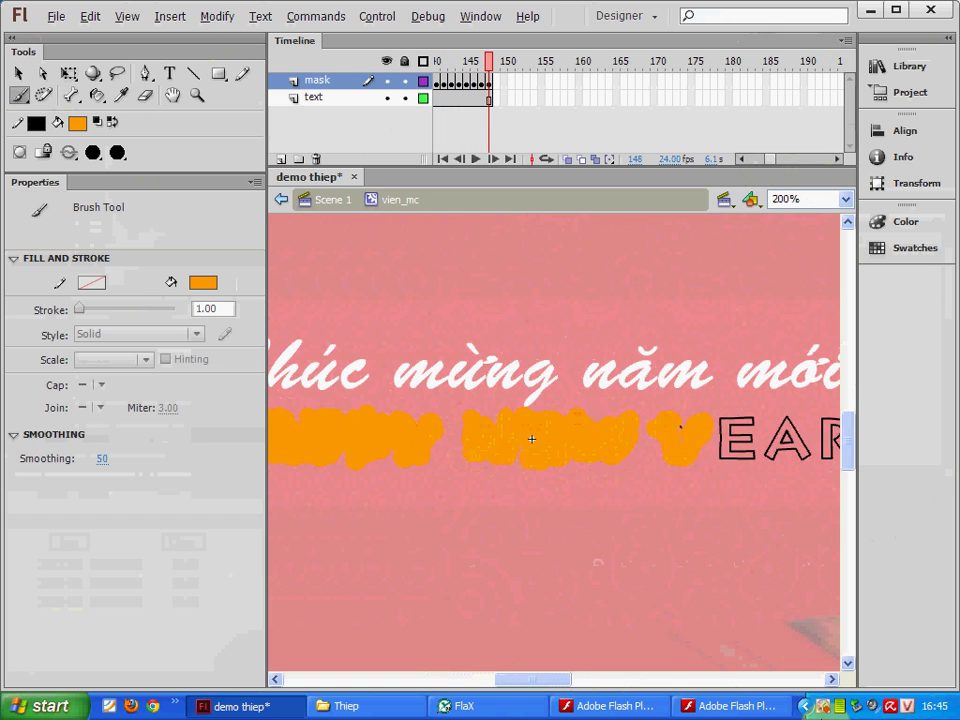
- Cover the remaining letters EAR with orange brush strokes in successive keyframes, ending at frame 165 of the mask layer
left_click(831, 679)
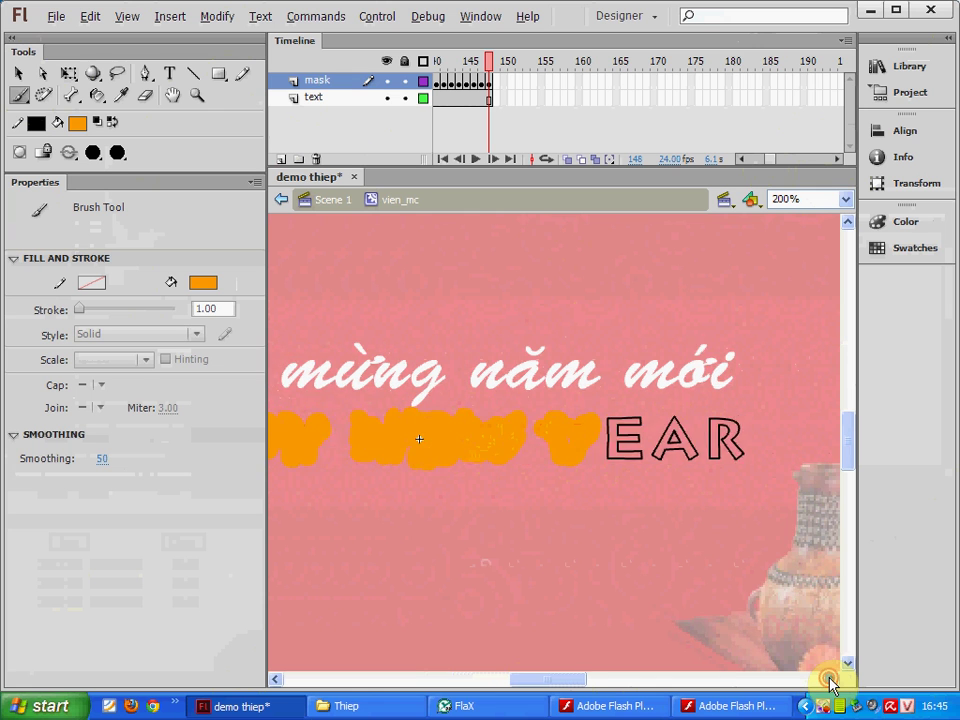
left_click(831, 679)
key("F6")
mouse_move(508, 439)
left_mouse_down()
mouse_move(559, 413)
mouse_move(544, 460)
mouse_move(580, 459)
mouse_move(566, 417)
mouse_move(554, 436)
mouse_move(562, 441)
mouse_move(595, 421)
mouse_move(594, 455)
mouse_move(605, 456)
mouse_move(600, 441)
mouse_move(624, 454)
mouse_move(626, 423)
mouse_move(602, 411)
mouse_move(607, 437)
mouse_move(651, 433)
left_mouse_up()
key("F6")
key("F6")
key("F6")
key("F6")
key("F6")
key("F6")
key("F6")
key("F6")
key("F6")
key("F6")
key("F6")
key("F6")
key("F6")
key("F6")
mouse_move(617, 62)
left_mouse_down()
mouse_move(480, 62)
mouse_move(447, 70)
mouse_move(724, 86)
left_mouse_up()
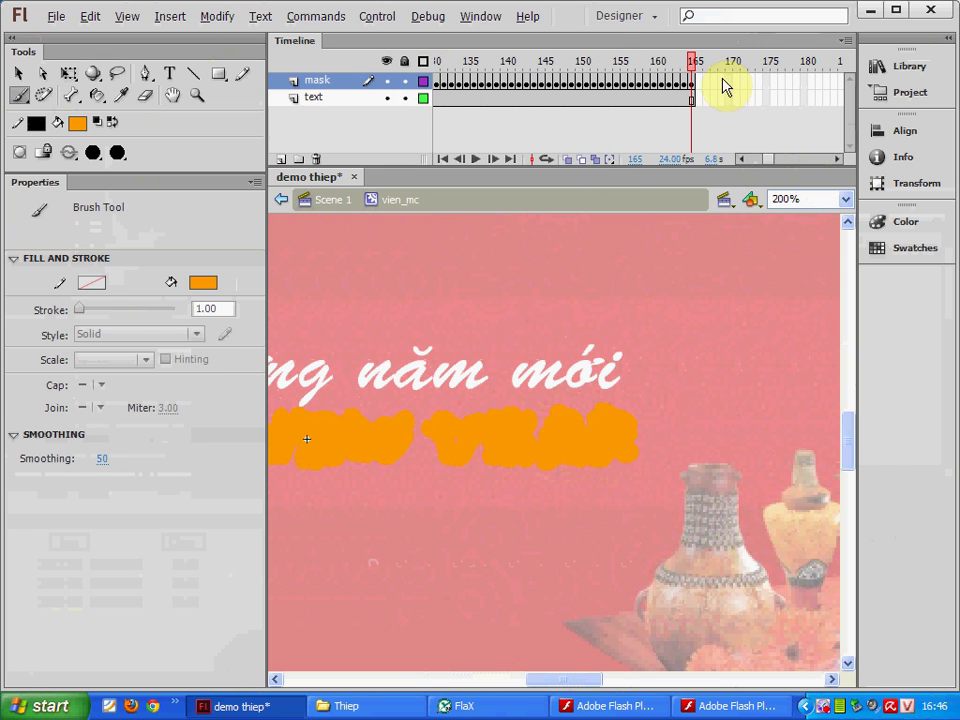
- Turn the mask layer into a mask over the text layer and test the movie
right_click(328, 80)
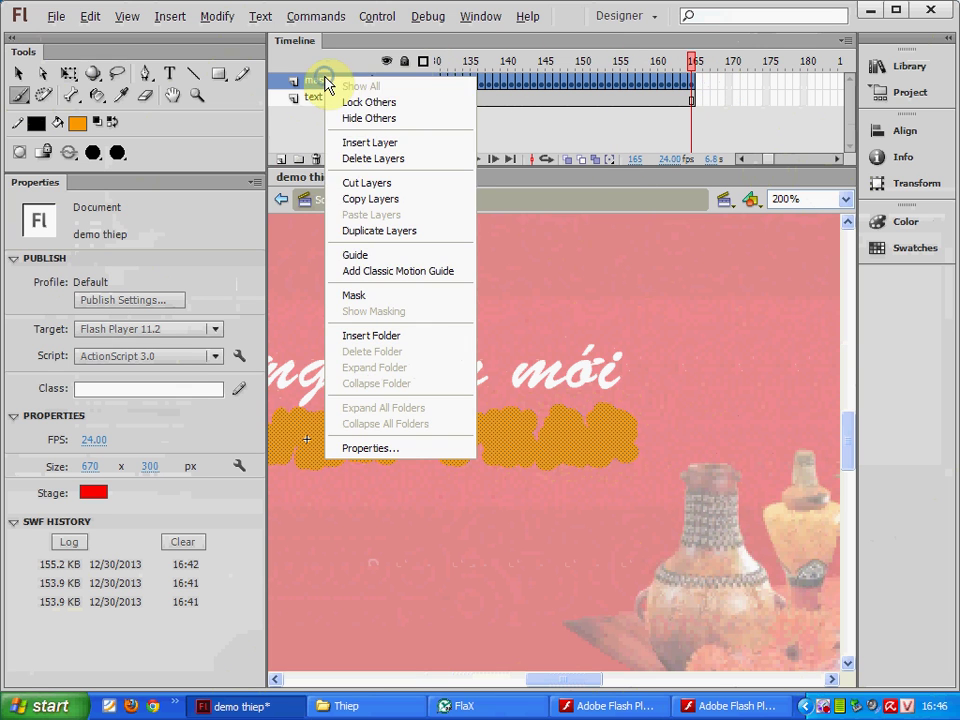
left_click(349, 297)
key("ctrl+Return")
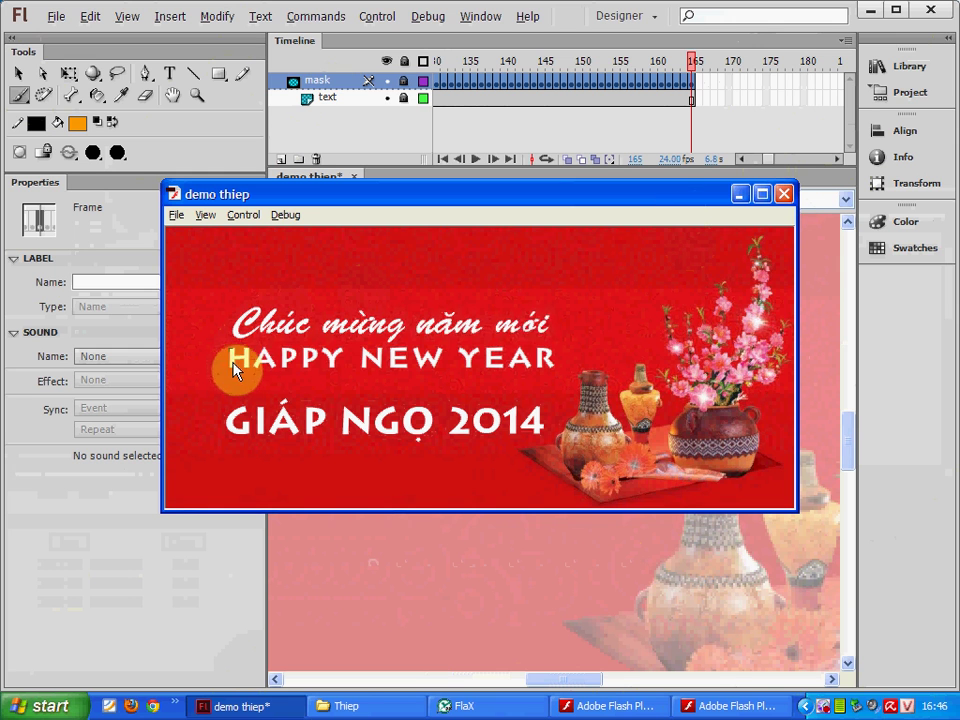
left_click(784, 193)
- Remove the surplus leading frames from the mask and text layers so the brush keyframes directly follow frame 1, and view the stage at 100%
left_click_drag(789, 161, 754, 161)
left_click(495, 85)
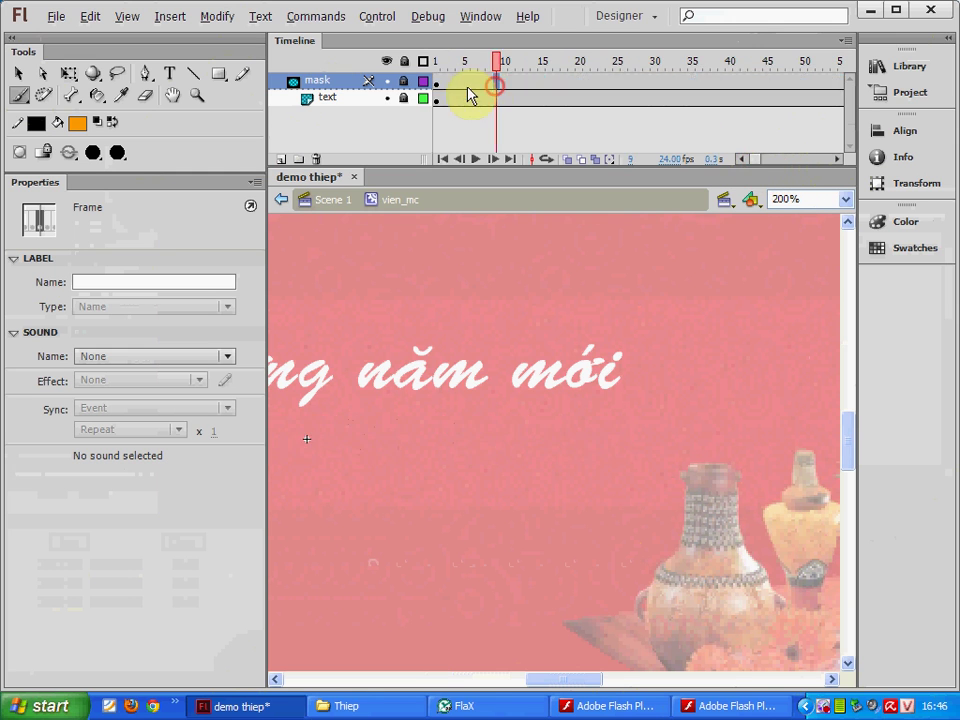
left_click_drag(447, 88, 565, 106)
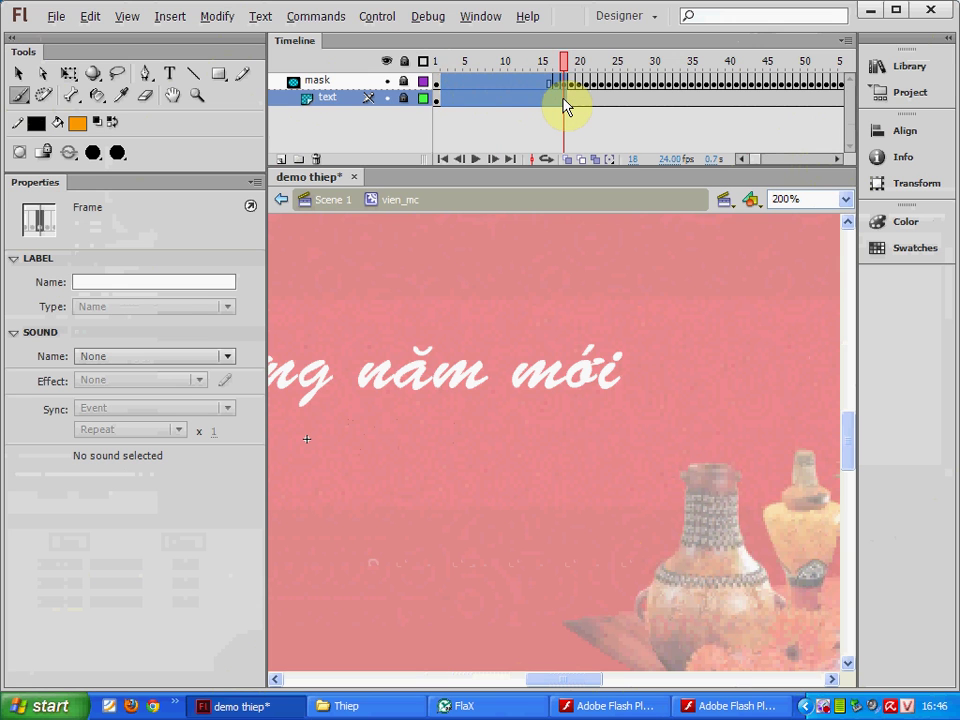
left_click(538, 118)
left_click_drag(446, 86, 546, 96)
left_click(437, 65)
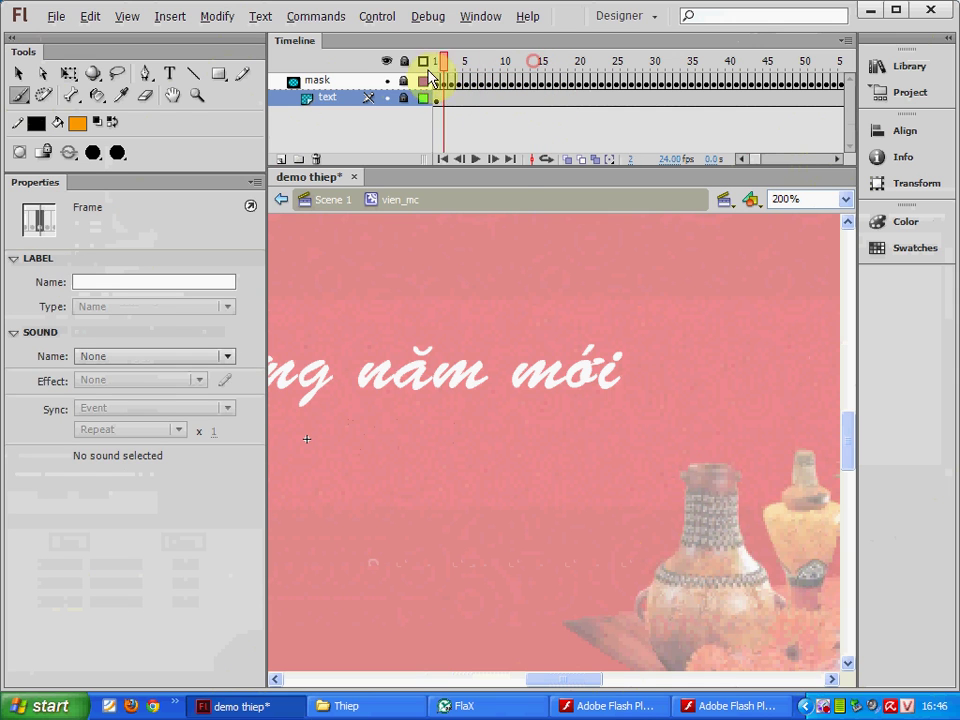
key("ctrl+1")
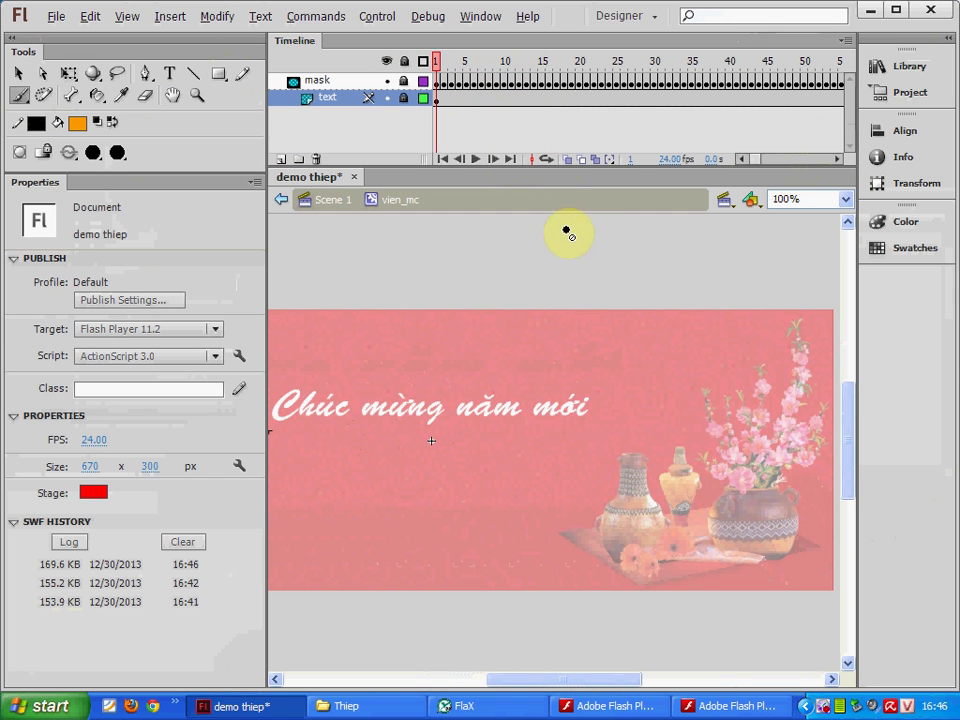
- Extend the mask and text layers of vien_mc to frame 170, return to Scene 1 and test the movie
left_click_drag(447, 70, 836, 107)
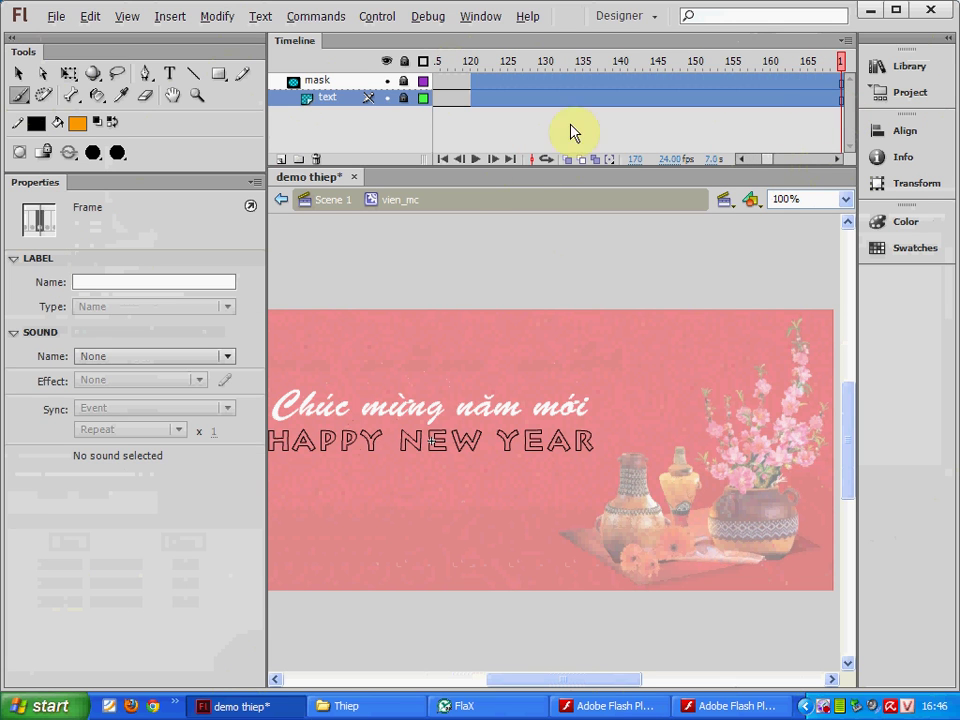
left_click(308, 203)
key("ctrl+Return")
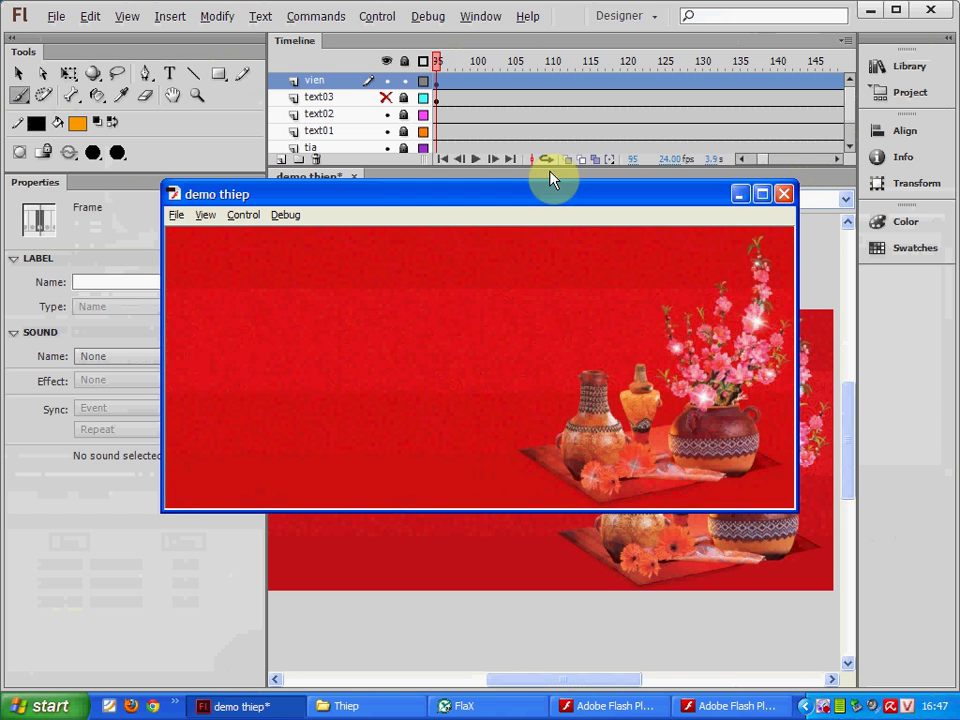
left_click(784, 193)
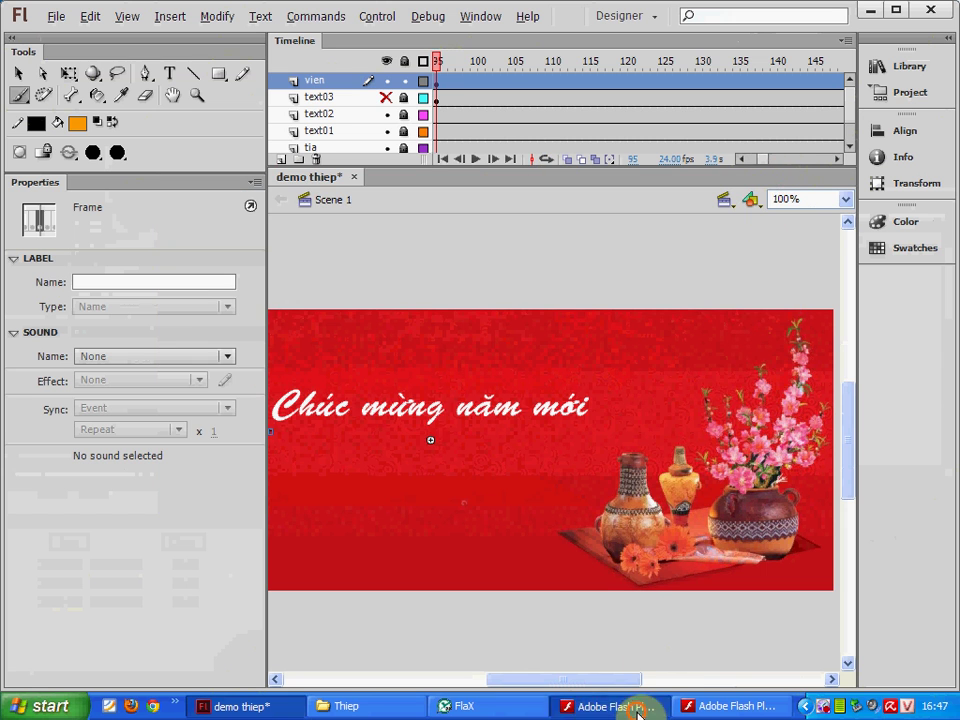
- Close the extra Flash Player window and examine the falling flowers of the sample card in Adobe Flash Player
left_click(628, 705)
left_click(521, 97)
left_click(707, 705)
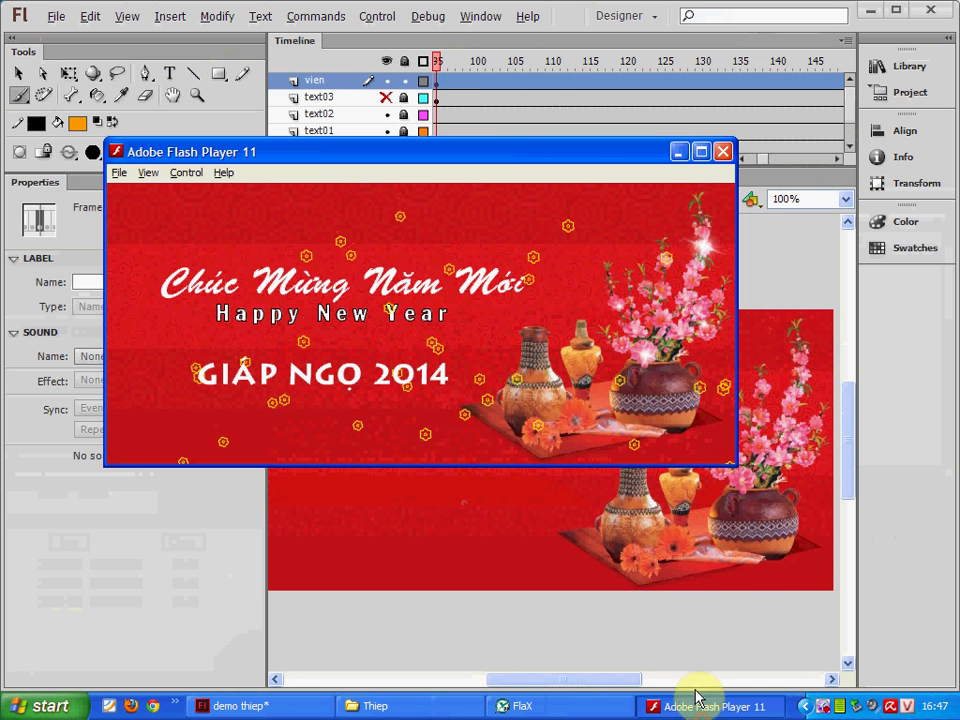
left_click(676, 153)
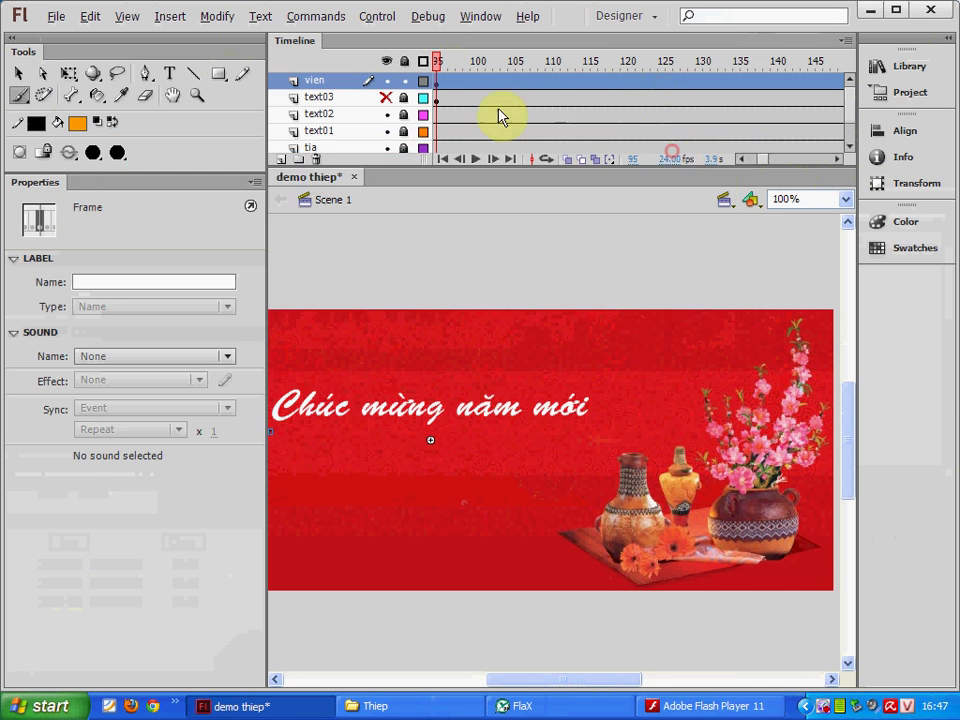
- Lock the vien layer, add a new layer named hoa above it in Scene 1, and save the document
left_click(402, 82)
left_click(285, 158)
left_click(331, 86)
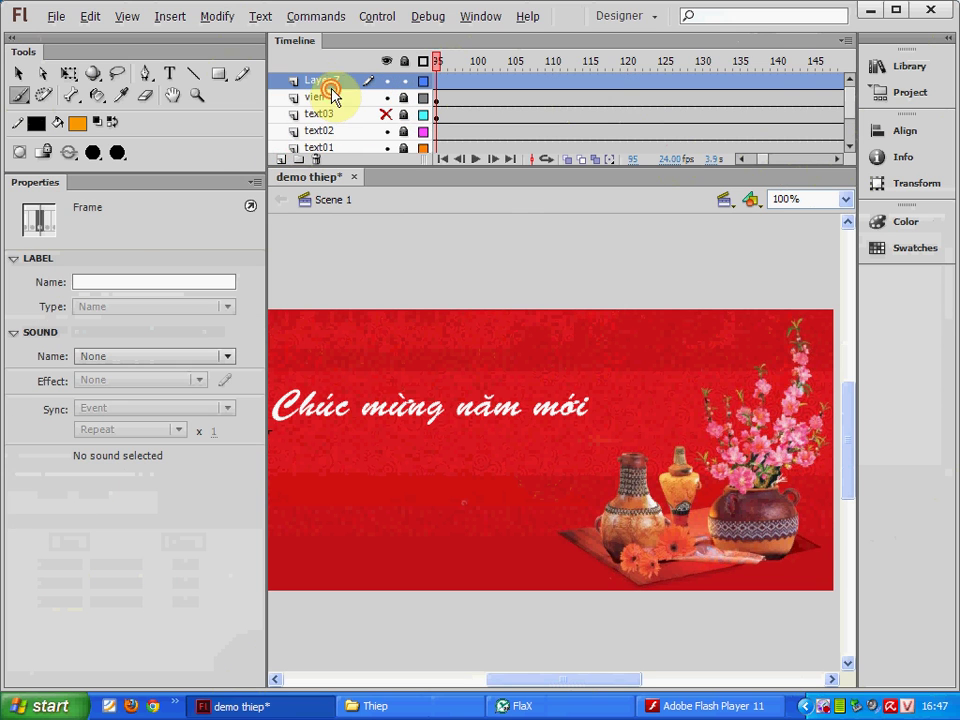
type("hoa")
key("Return")
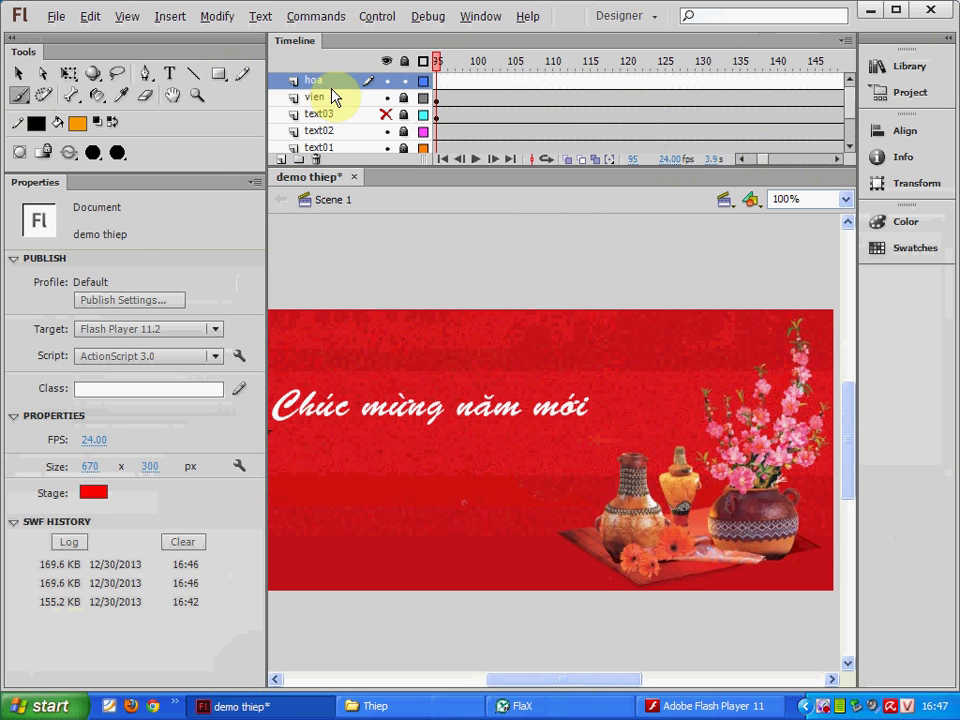
key("ctrl+s")
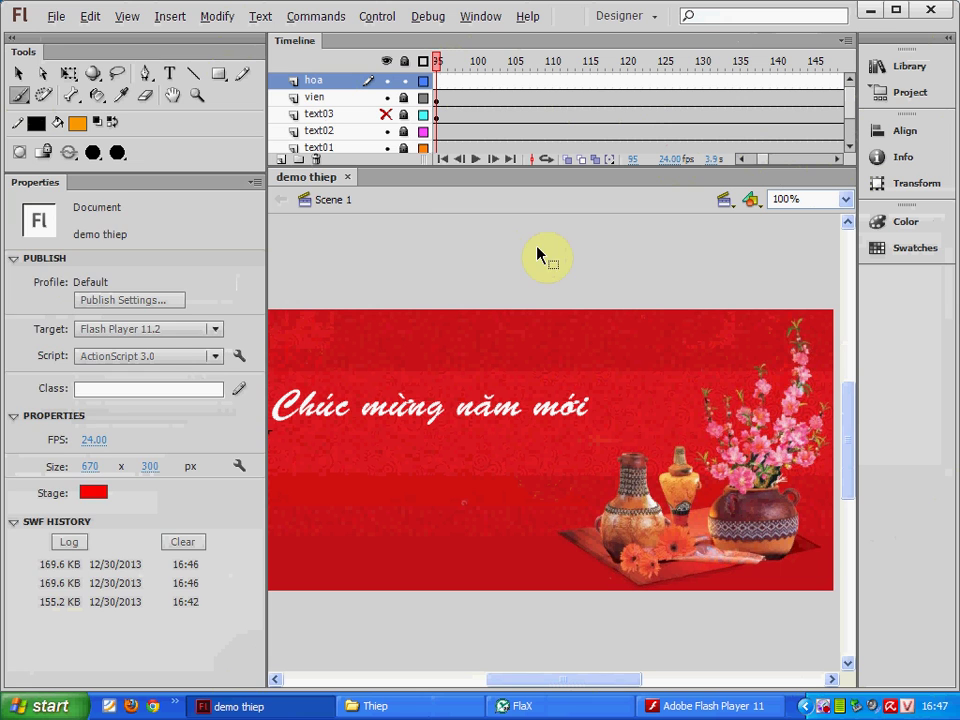
- Import the Hoa image from the Thiep folder onto the stage in the hoa layer
left_click(54, 17)
mouse_move(200, 243)
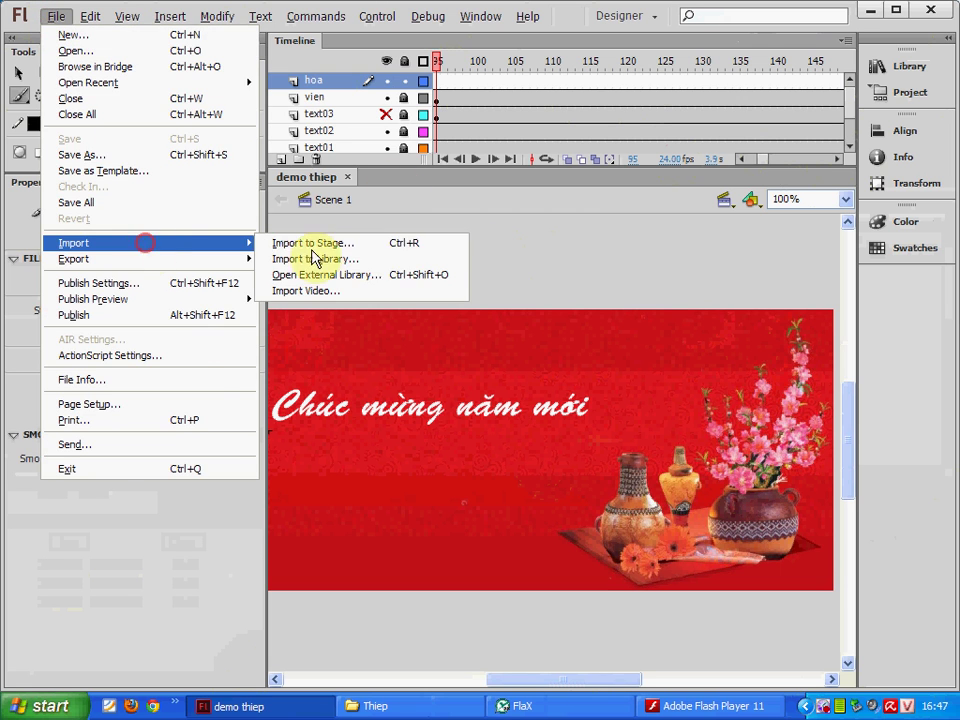
left_click(394, 244)
left_click(645, 195)
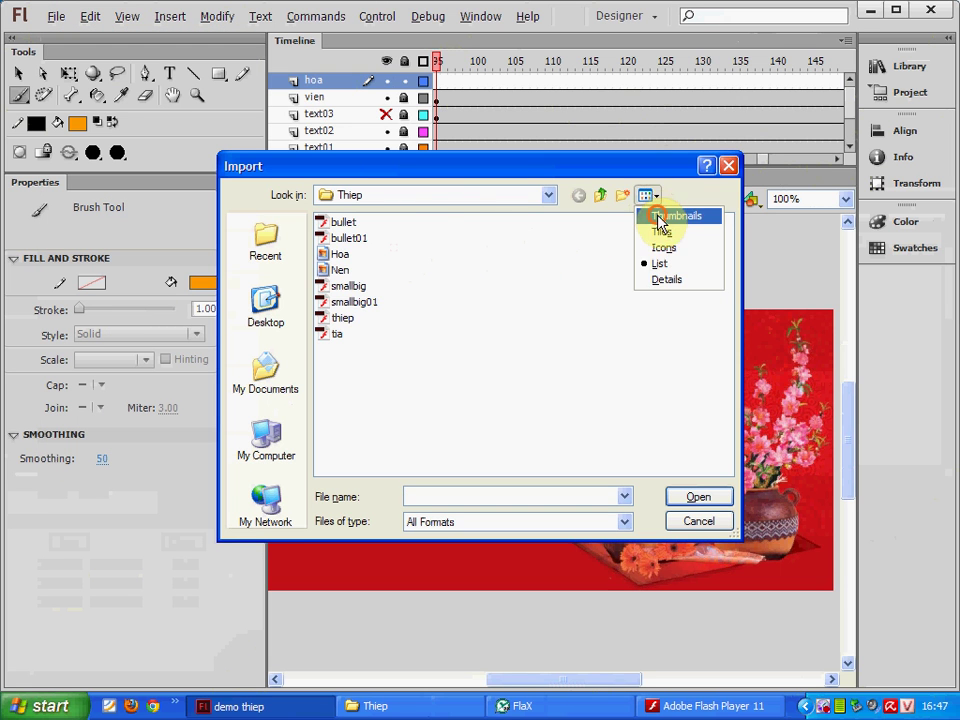
left_click(658, 214)
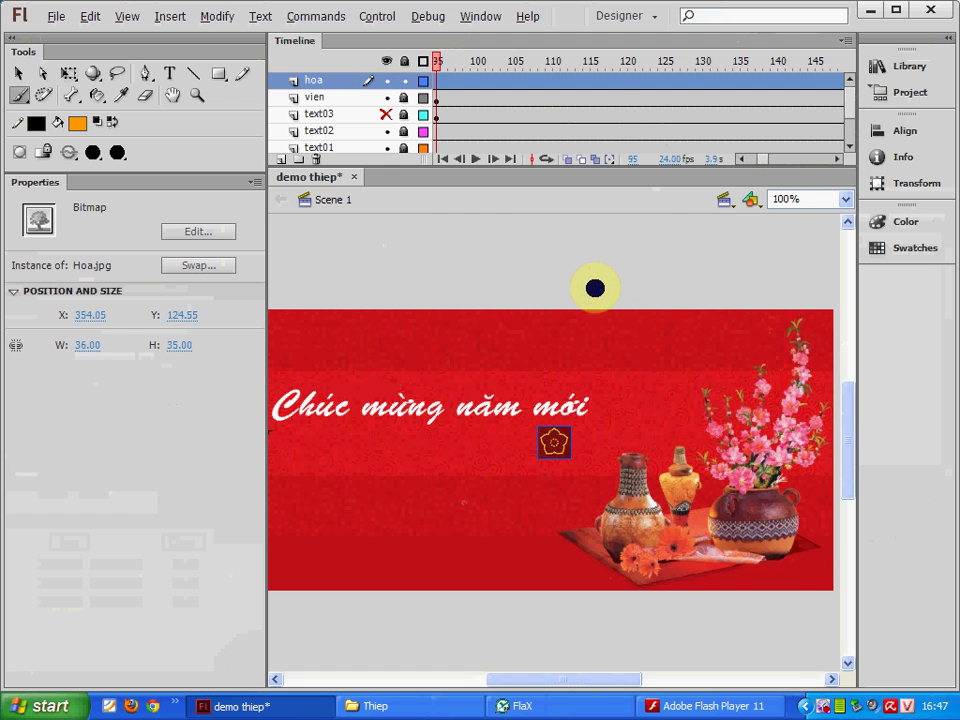
- Trace the flower's upper petal over the Hoa image with the Pen tool, as an arc about 12.5 px wide and 5.75 px high
key("ctrl+equal")
key("ctrl+equal")
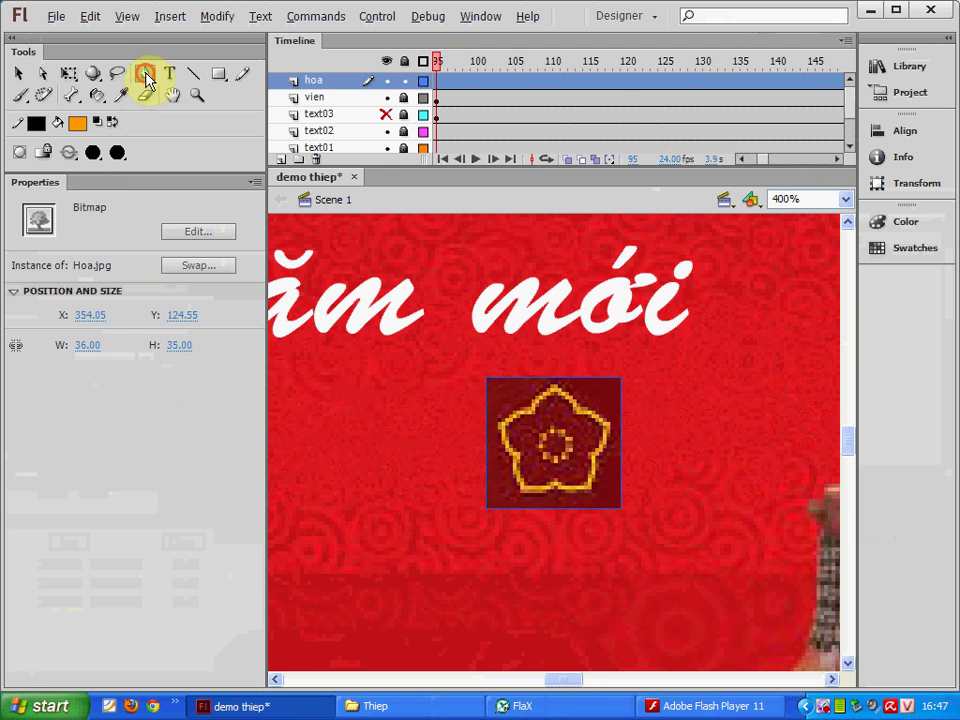
left_click(144, 74)
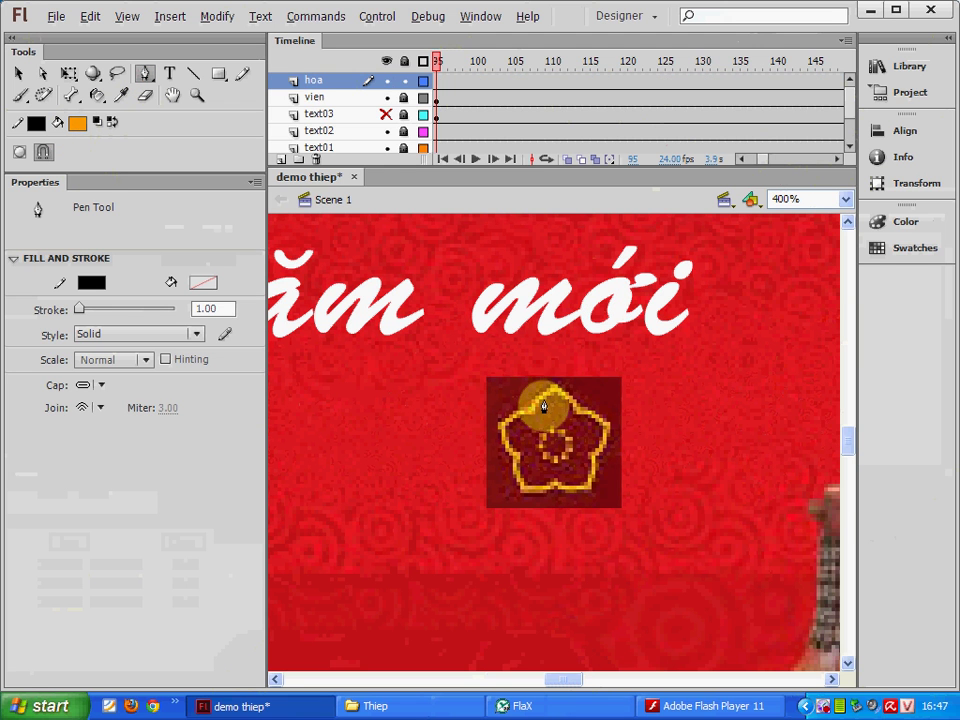
left_click_drag(540, 396, 582, 425)
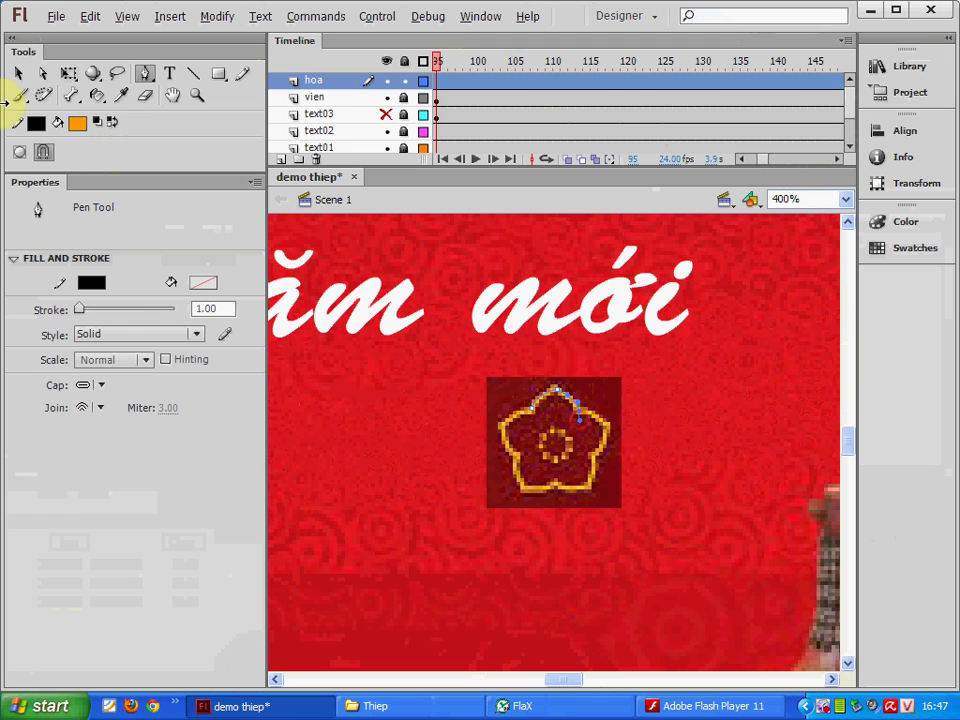
- Delete the Hoa image from the stage and set the stroke color of the traced petal arc to yellow
left_click(18, 73)
left_click(540, 425)
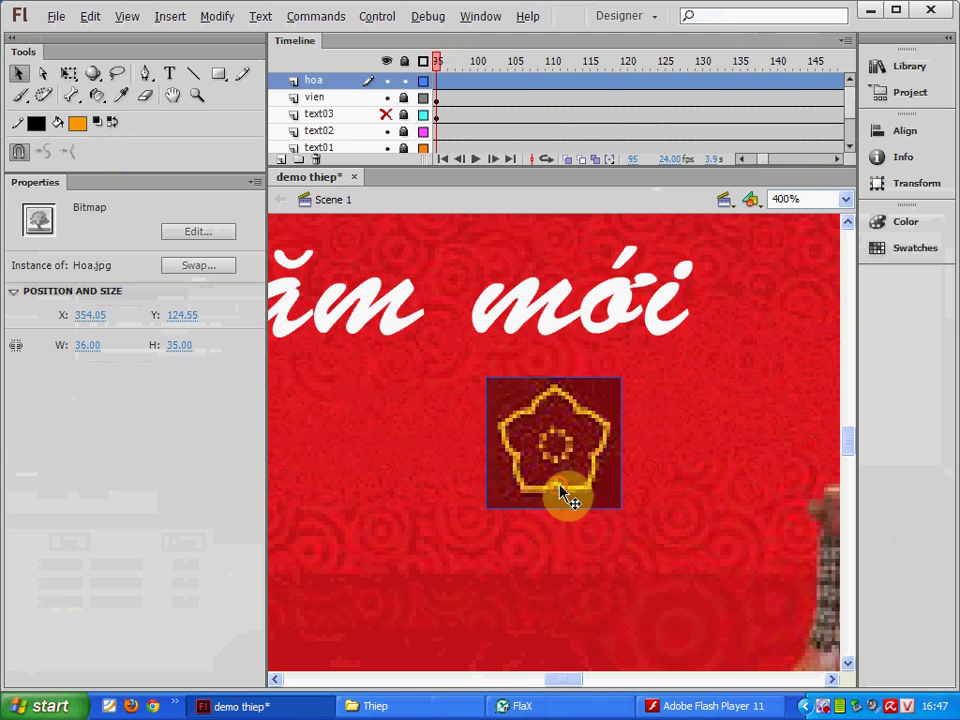
key("Delete")
left_click(540, 398)
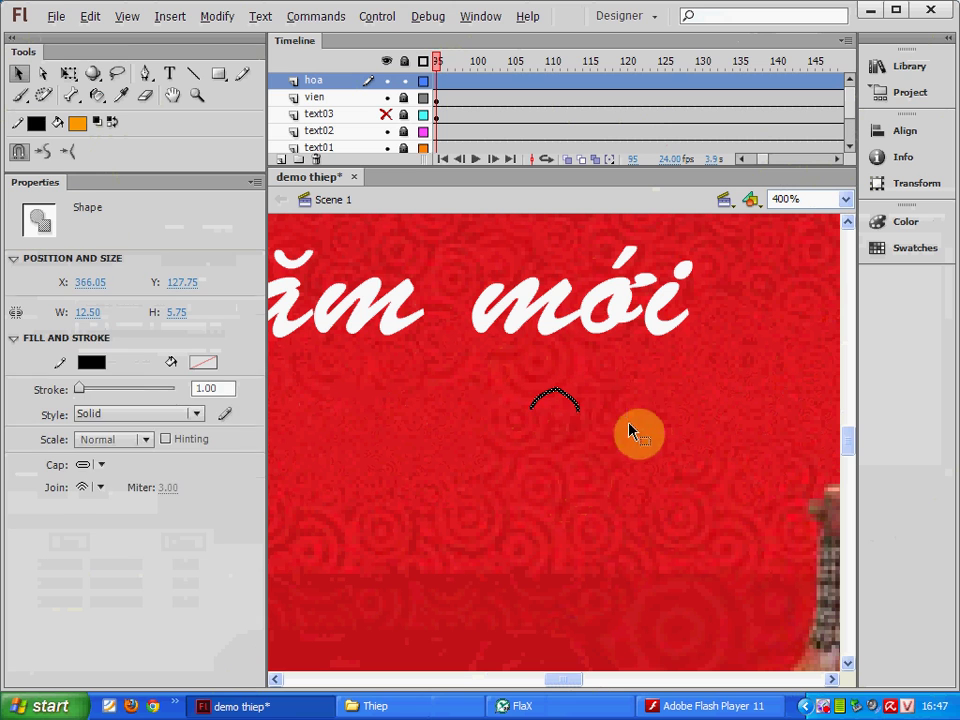
left_click(91, 362)
left_click(369, 480)
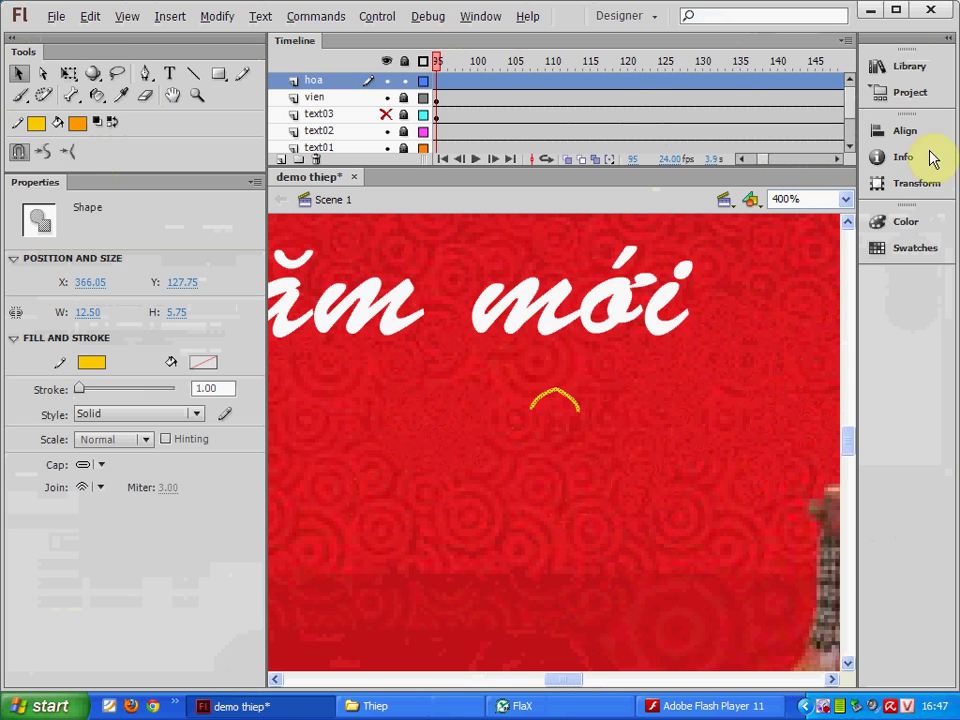
- Expand the collapsed panels and display the Transform settings for the petal arc
left_click(945, 44)
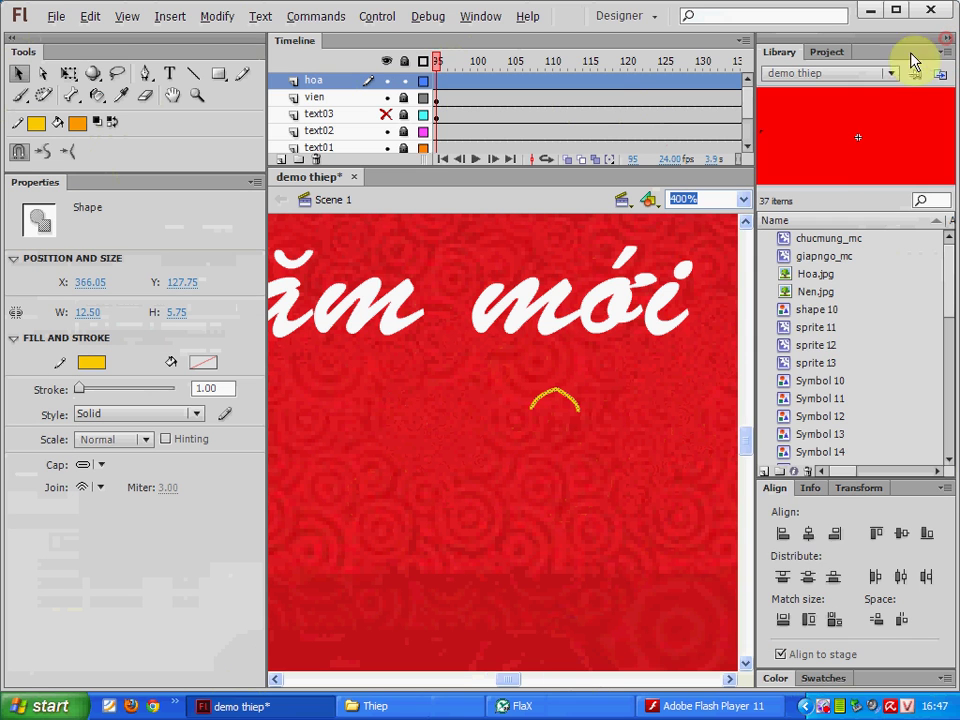
left_click(848, 489)
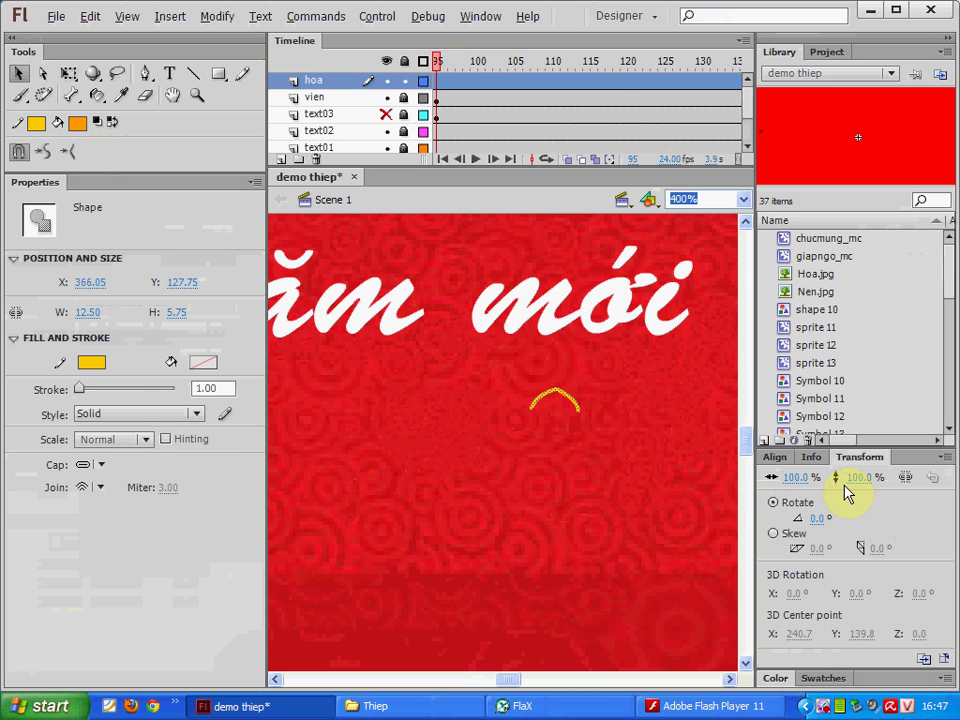
left_click(546, 465)
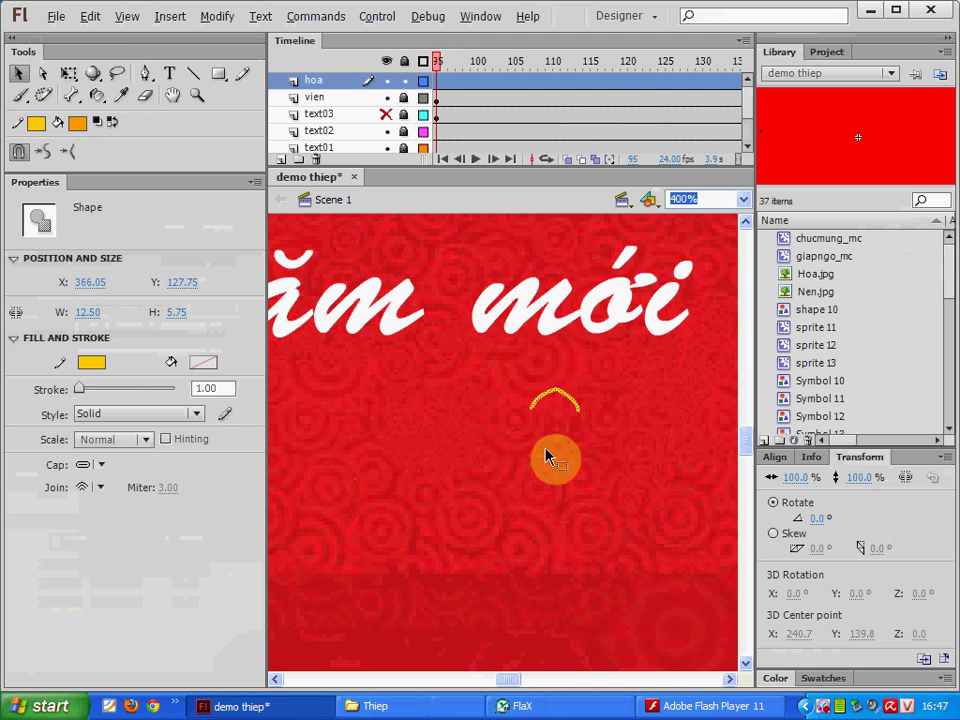
left_click(459, 392)
key("ctrl+z")
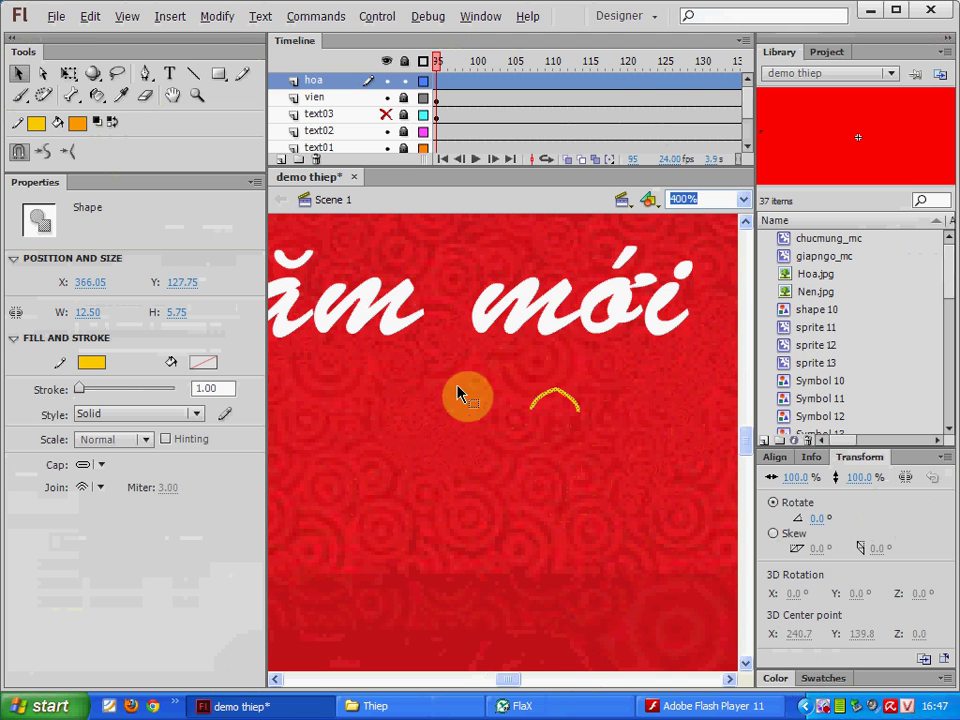
left_click(56, 16)
mouse_move(118, 253)
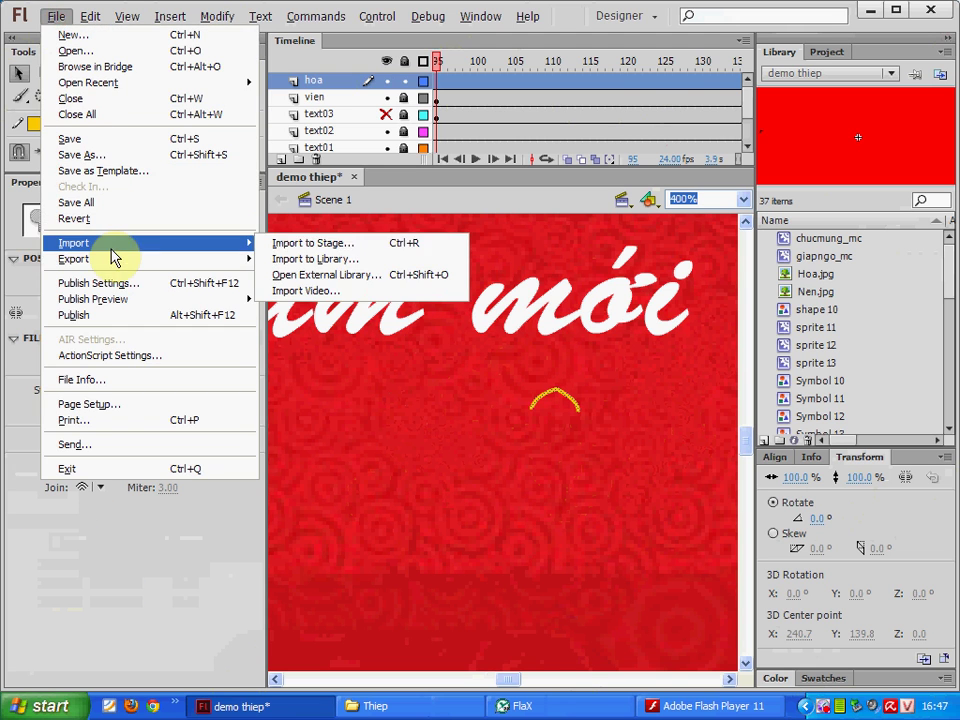
left_click(301, 252)
double_click(341, 259)
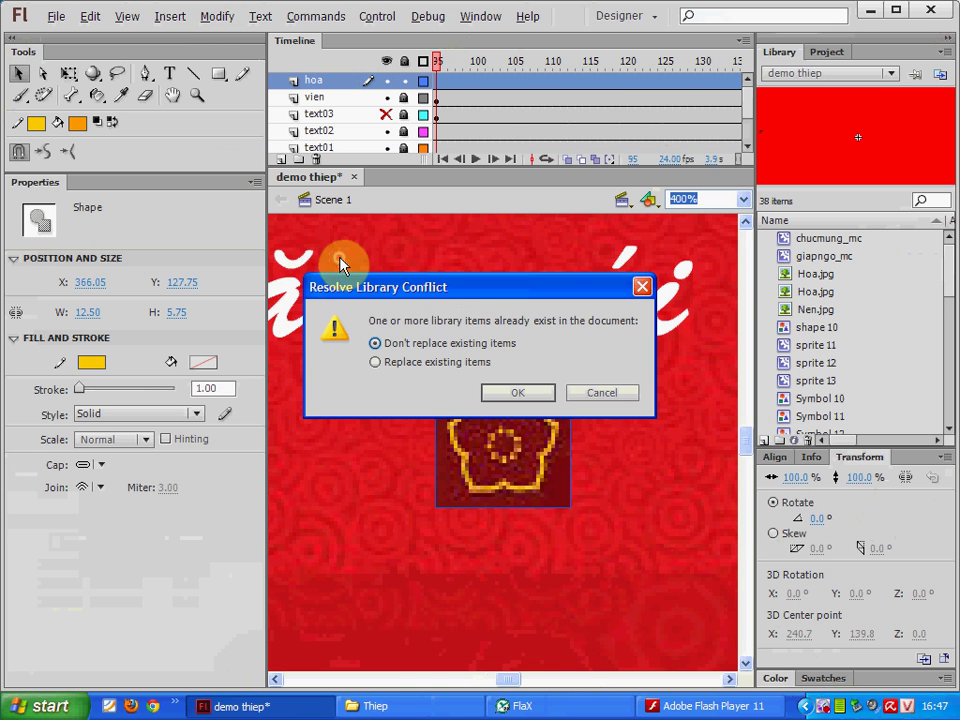
left_click(590, 400)
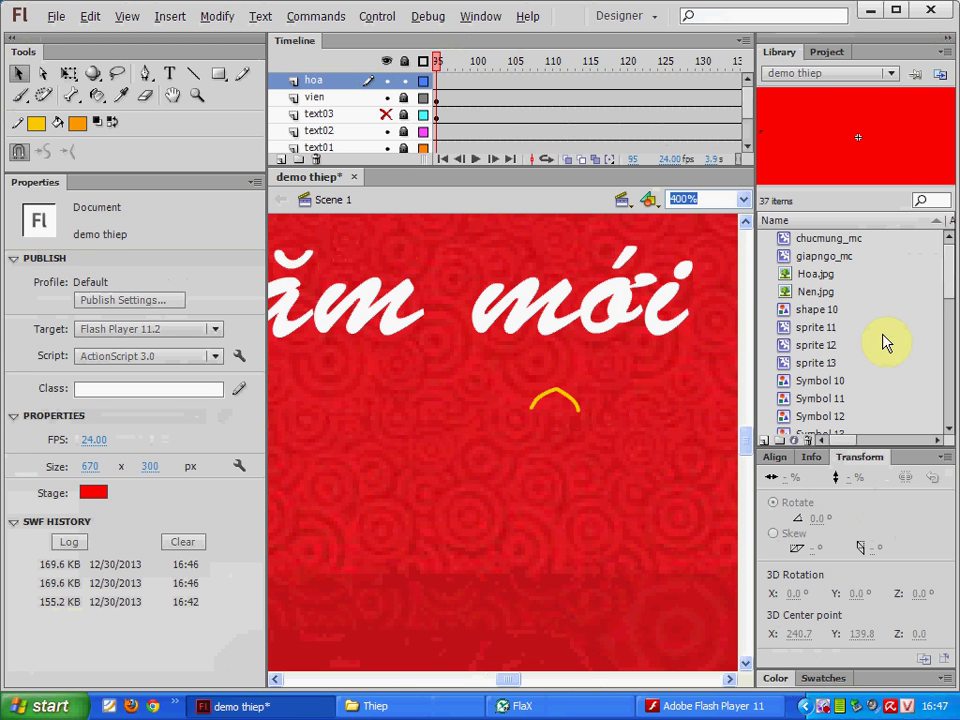
left_click_drag(818, 280, 567, 463)
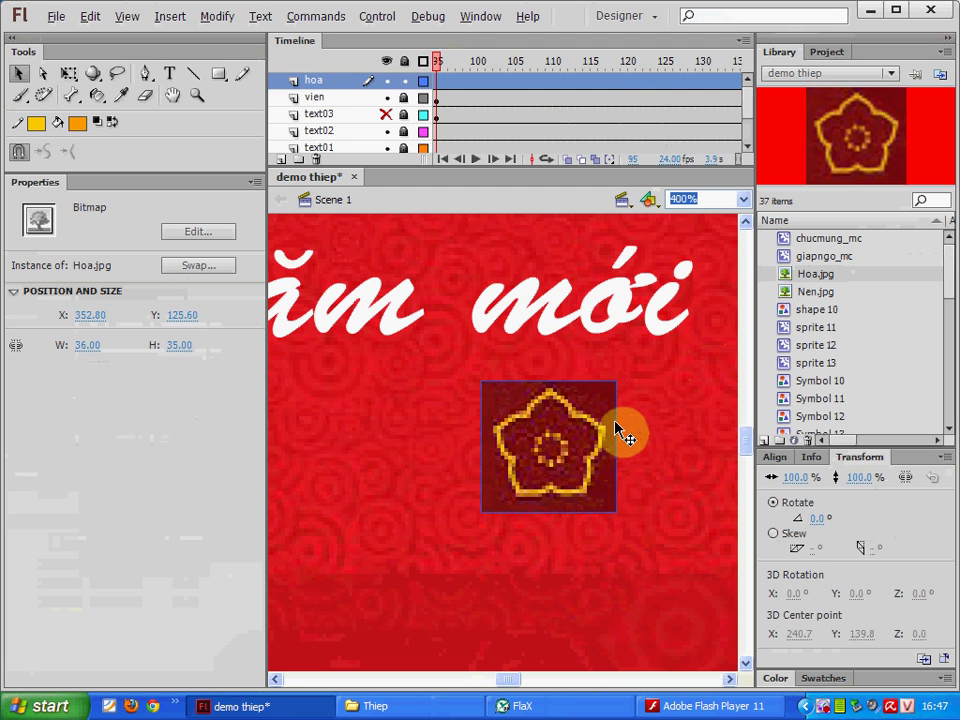
key("Delete")
- Select the whole petal arc for Free Transform and move its transformation point below it, to the flower's center
left_click(562, 400)
key("q")
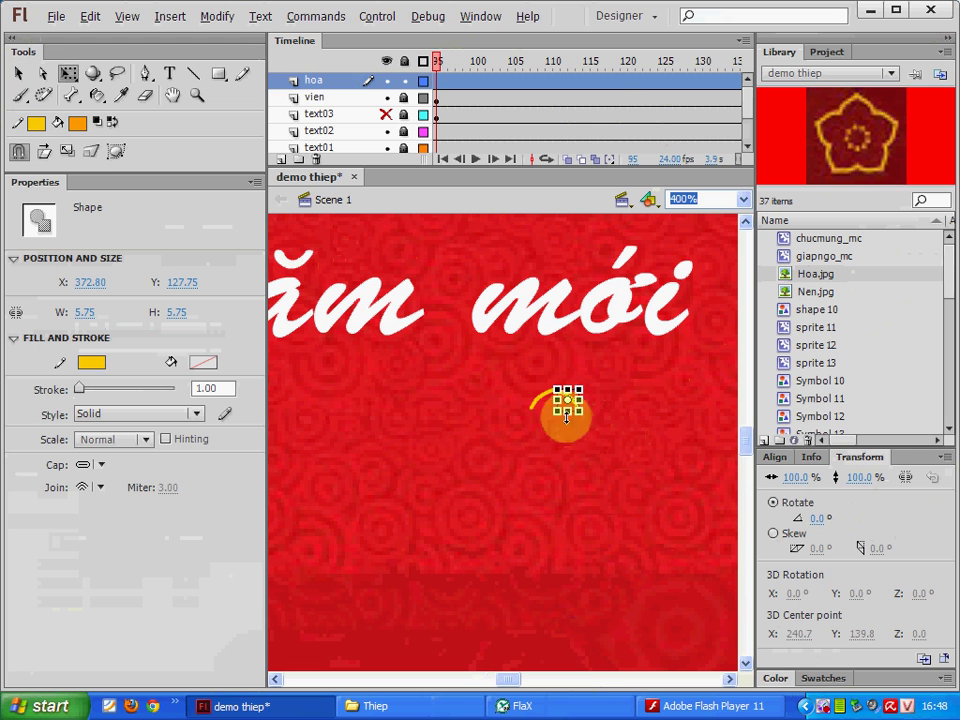
left_click_drag(486, 360, 610, 432)
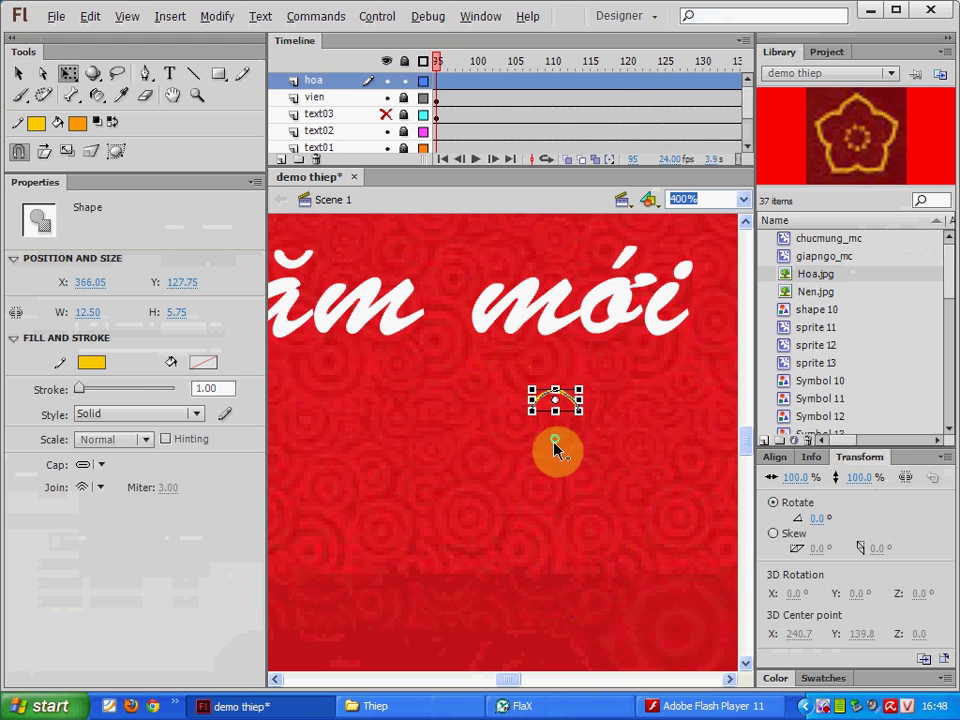
left_click_drag(553, 451, 555, 448)
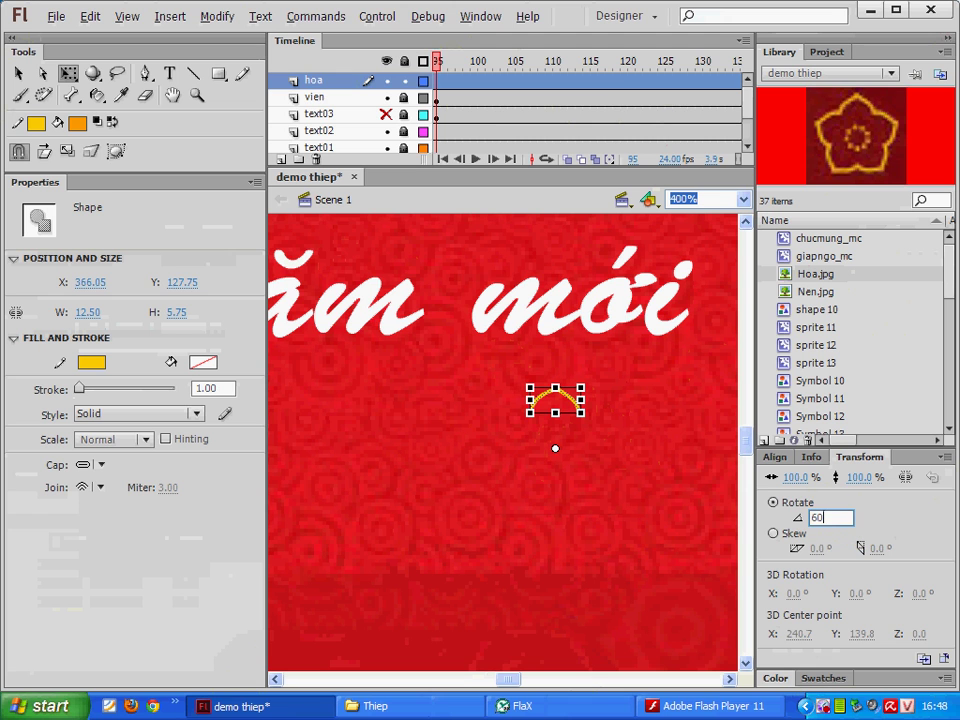
- Set the arc's rotation to 60° and repeatedly duplicate it with that transform to complete a six-petal flower outline
left_click(920, 659)
left_click(920, 659)
left_click(920, 659)
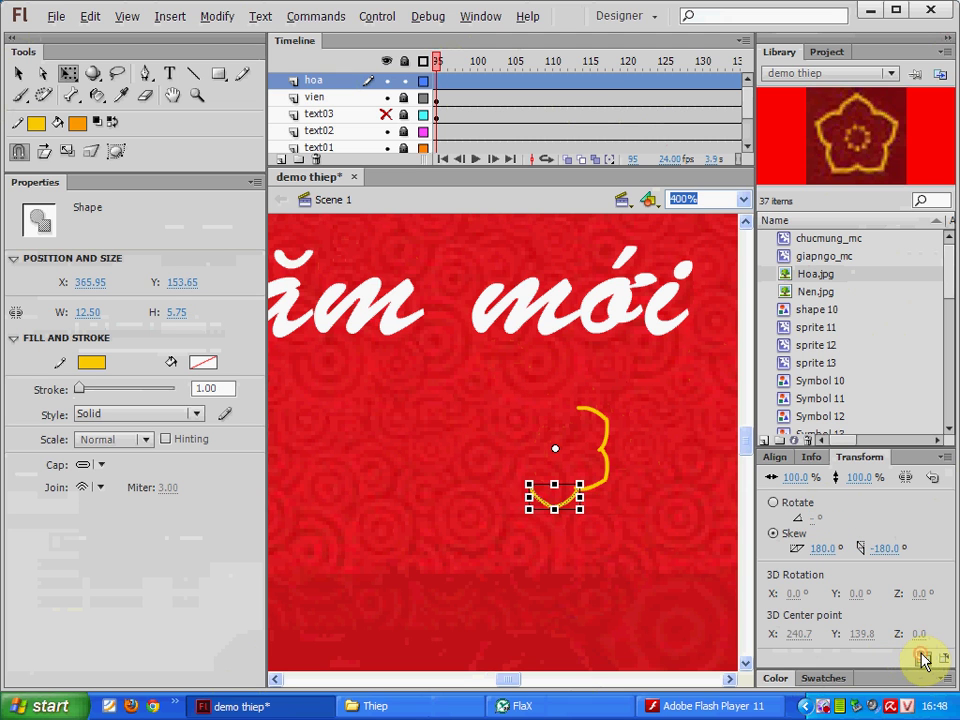
left_click(920, 659)
left_click(920, 659)
- Select the complete six-petal outline, copy it and paste a duplicate onto the stage
left_click(19, 73)
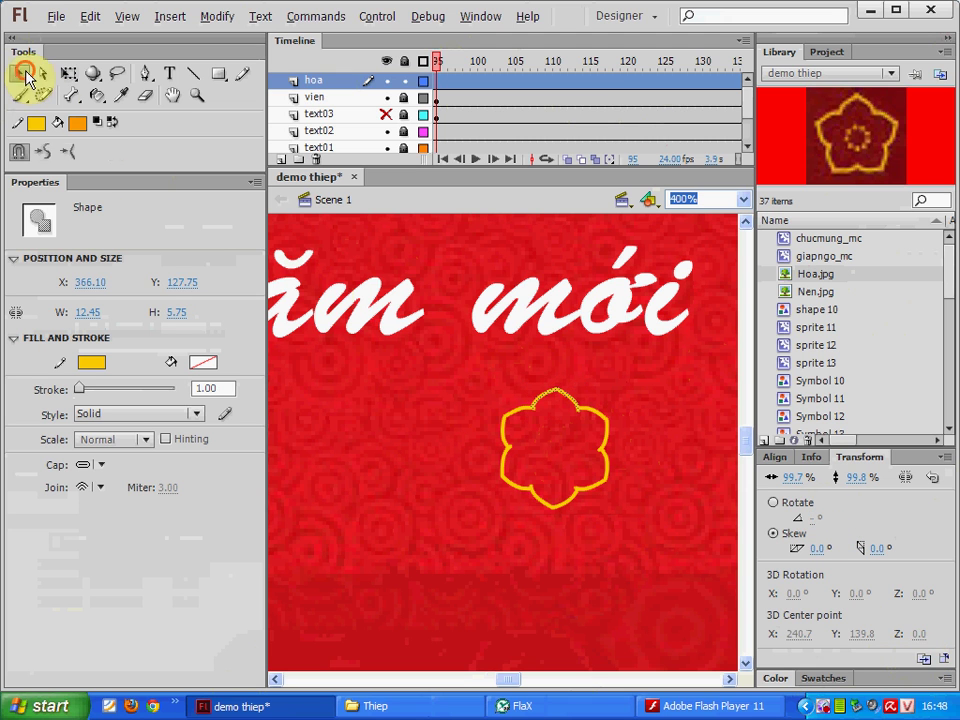
left_click(375, 422)
left_click_drag(462, 382, 660, 544)
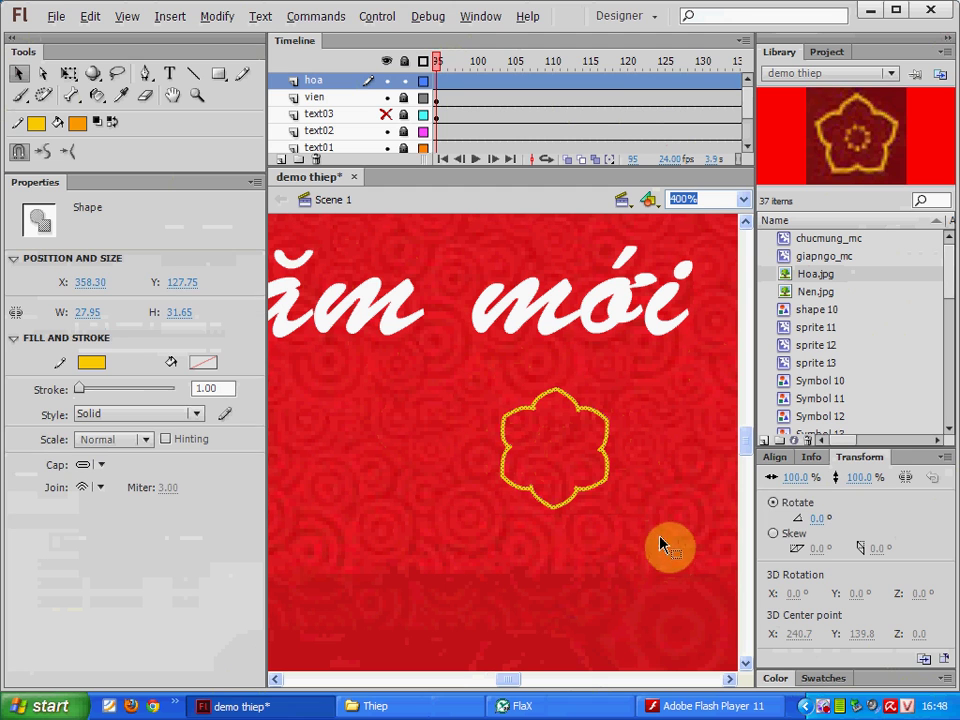
left_click(90, 16)
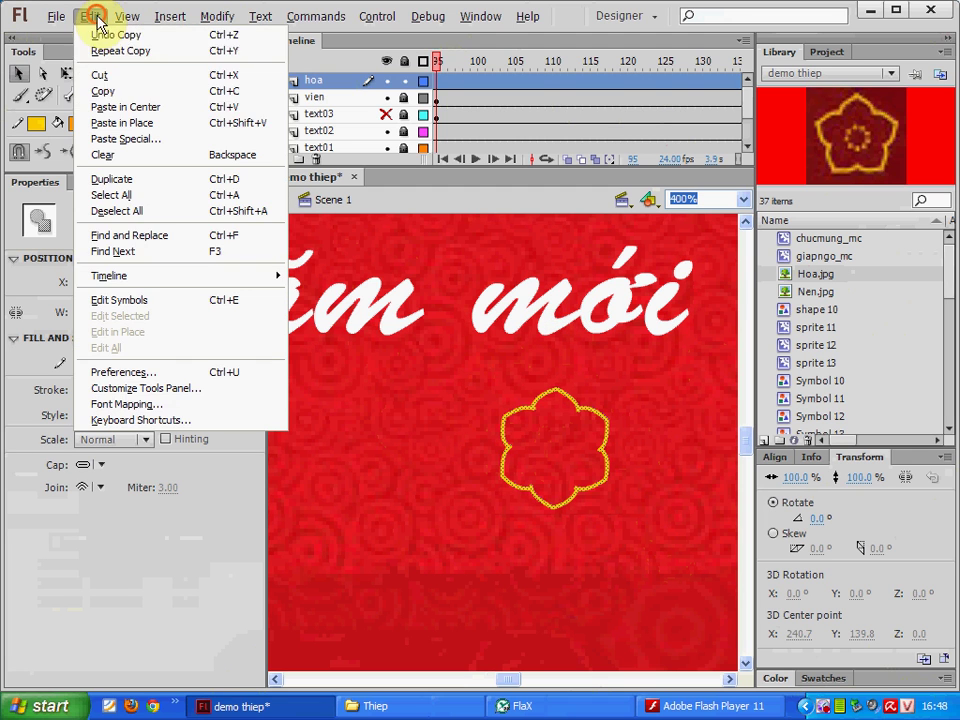
left_click(106, 96)
left_click(88, 16)
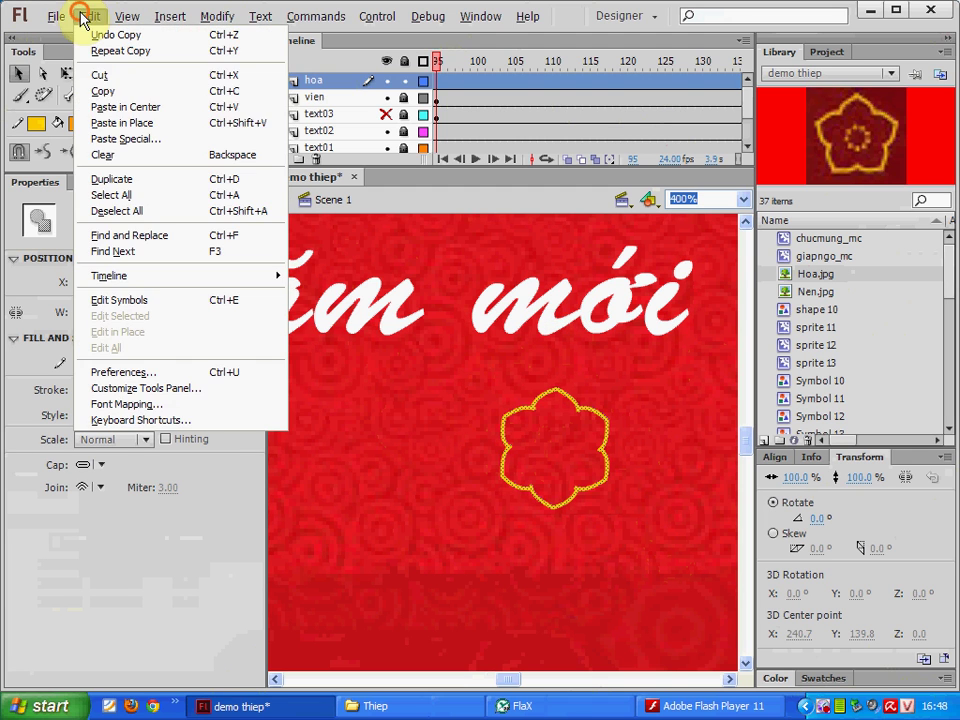
left_click(170, 116)
- Scale the pasted outline to about 35%, centered inside the large flower as its inner ring
left_click_drag(472, 396, 432, 428)
key("q")
left_click_drag(478, 401, 575, 430)
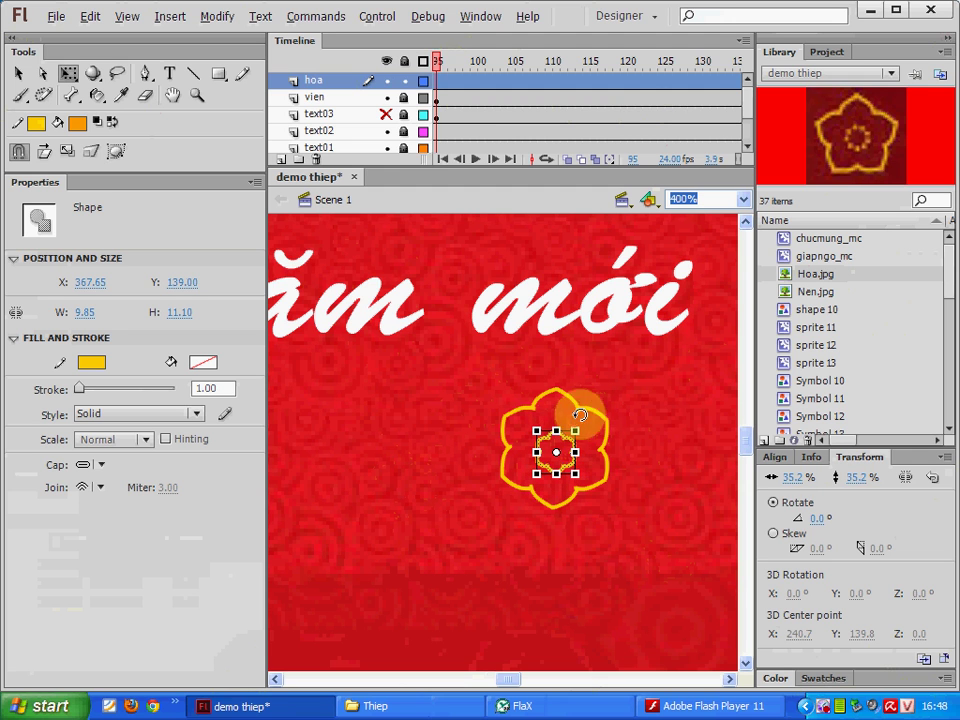
left_click(651, 402)
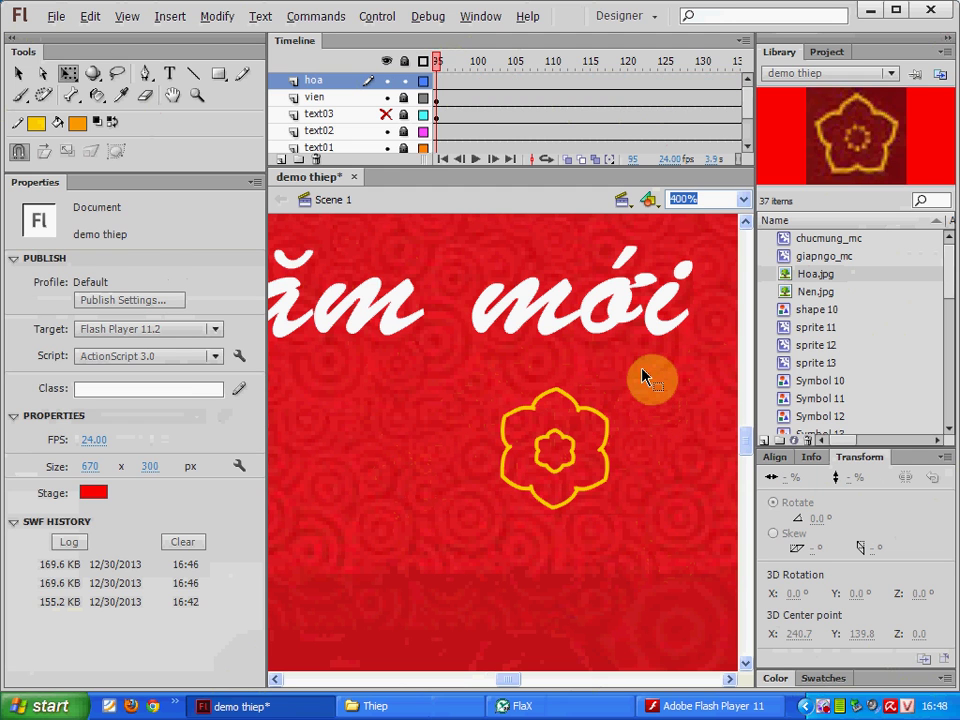
- Scale both flower outlines together to about 65%, roughly 18.25 by 20.65 px
left_click_drag(643, 364, 424, 561)
key("ctrl+minus")
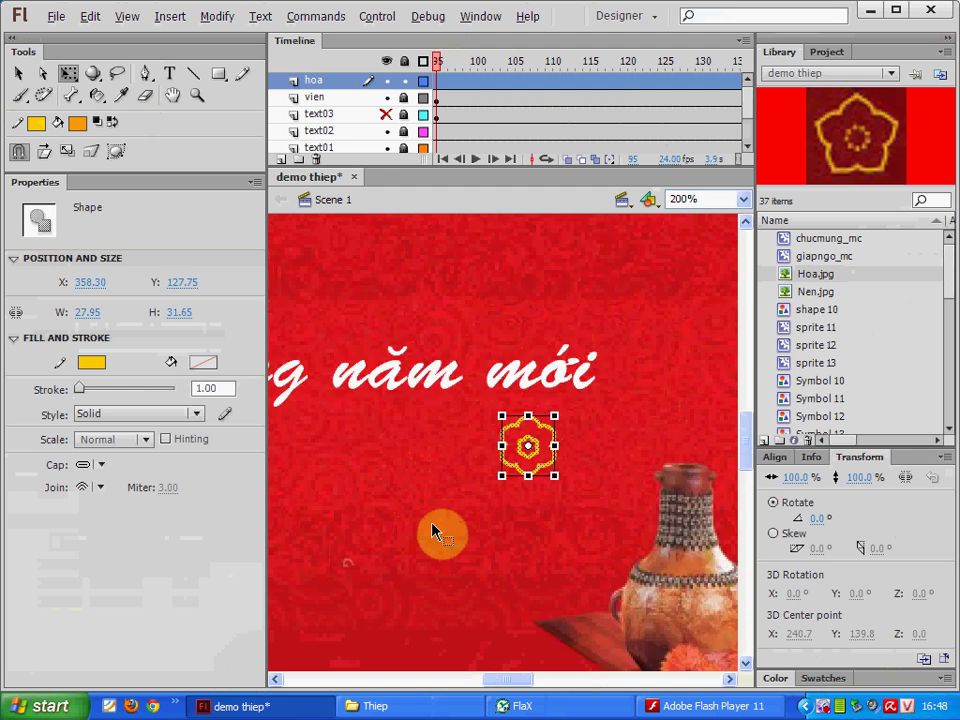
left_click(18, 73)
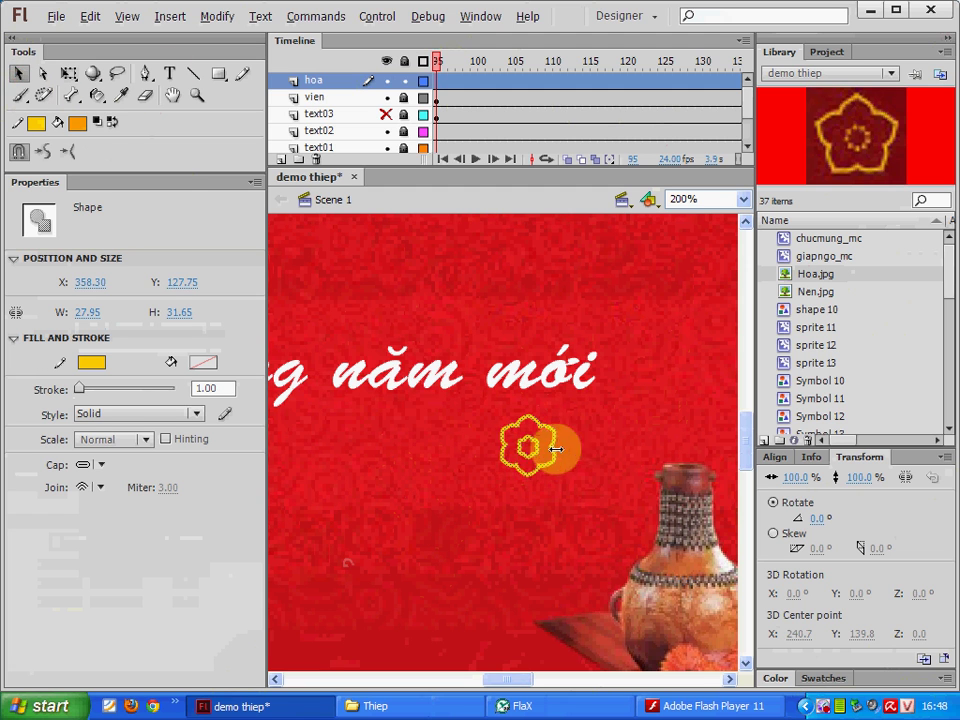
key("q")
left_click_drag(556, 416, 540, 436)
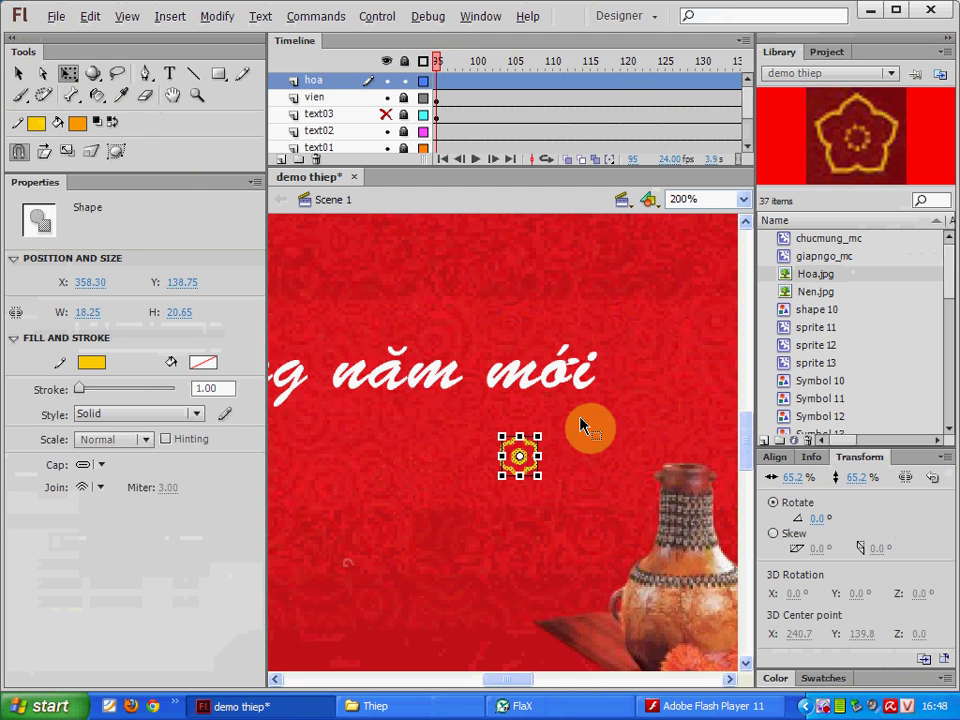
key("ctrl+minus")
left_click(18, 73)
left_click(368, 300)
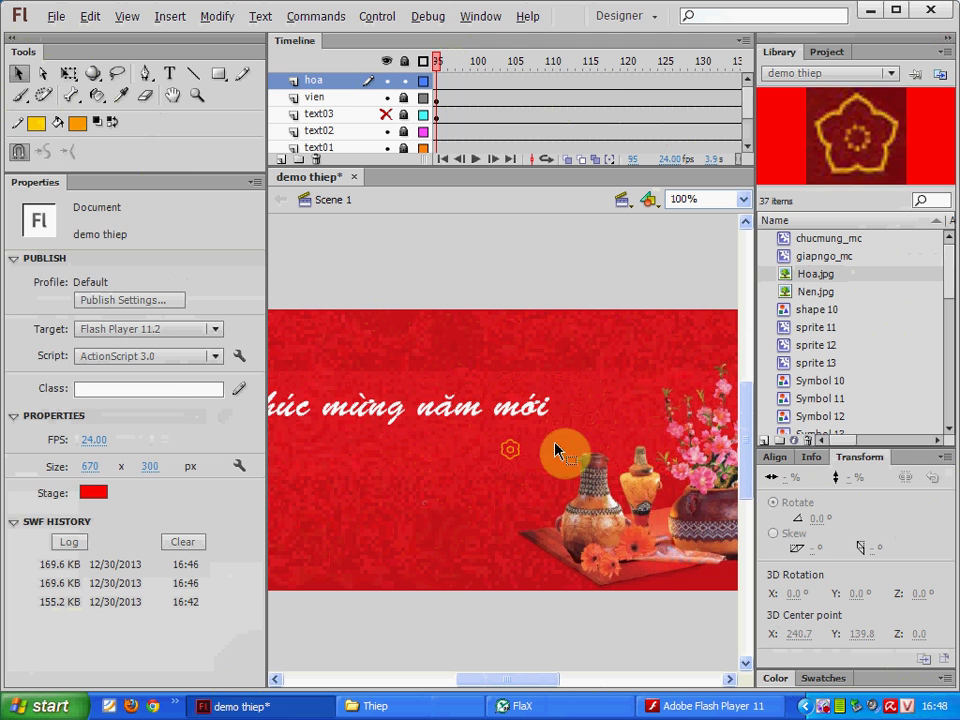
- Shrink the whole flower further to about 15.25 by 17.25 px, keeping it selected
left_click_drag(536, 428, 478, 492)
key("q")
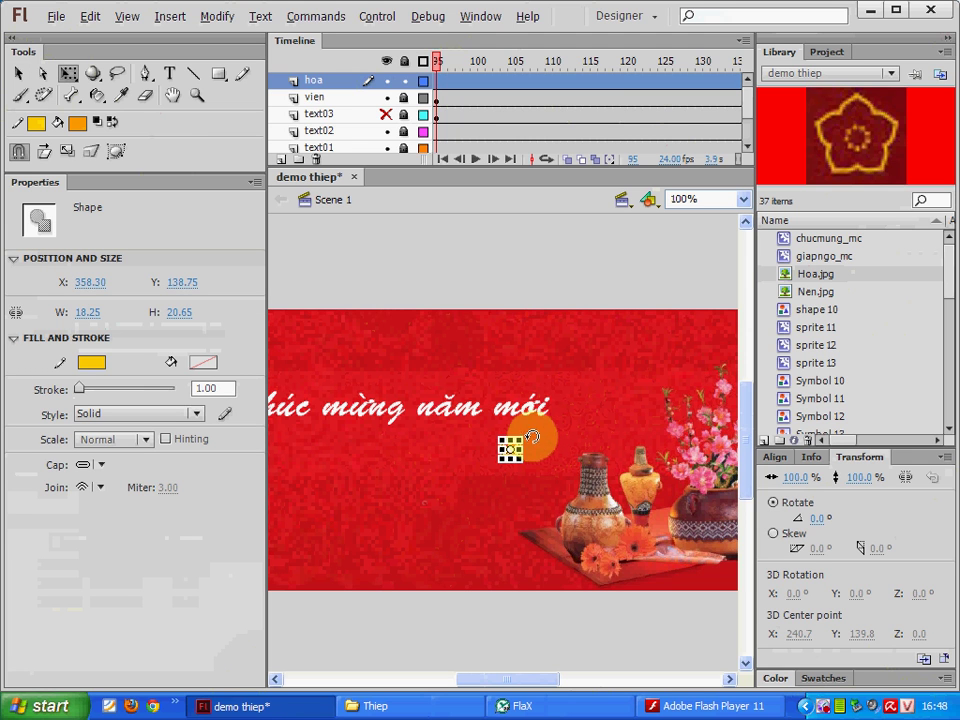
left_click(579, 439)
left_click_drag(579, 439, 508, 480)
left_click(18, 73)
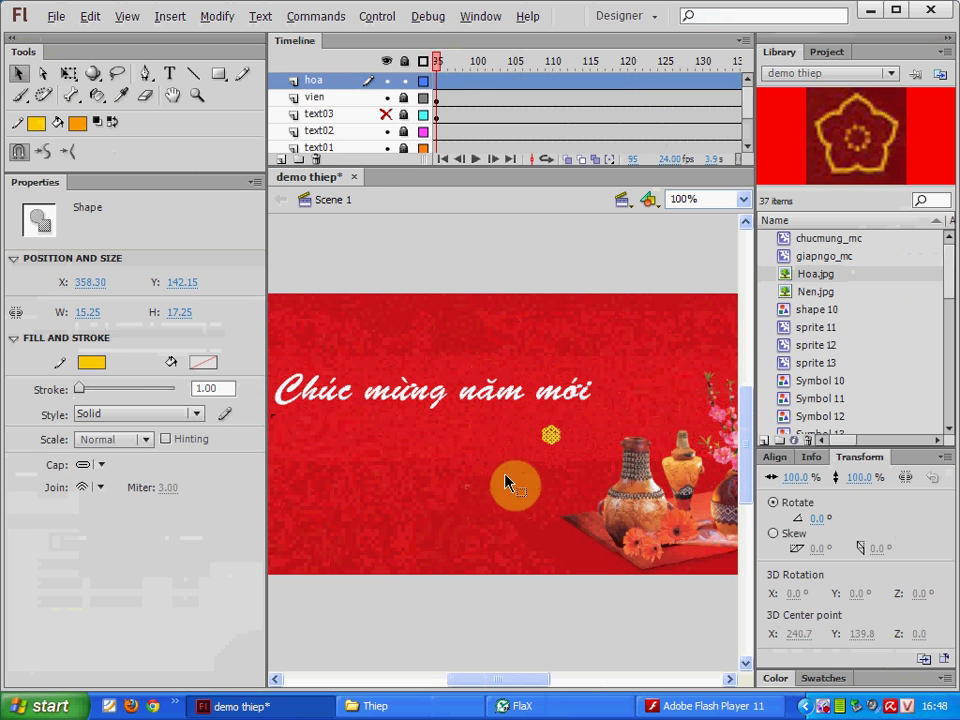
- Convert the selected flower to a Movie Clip symbol named hoa_mc with center registration
key("F8")
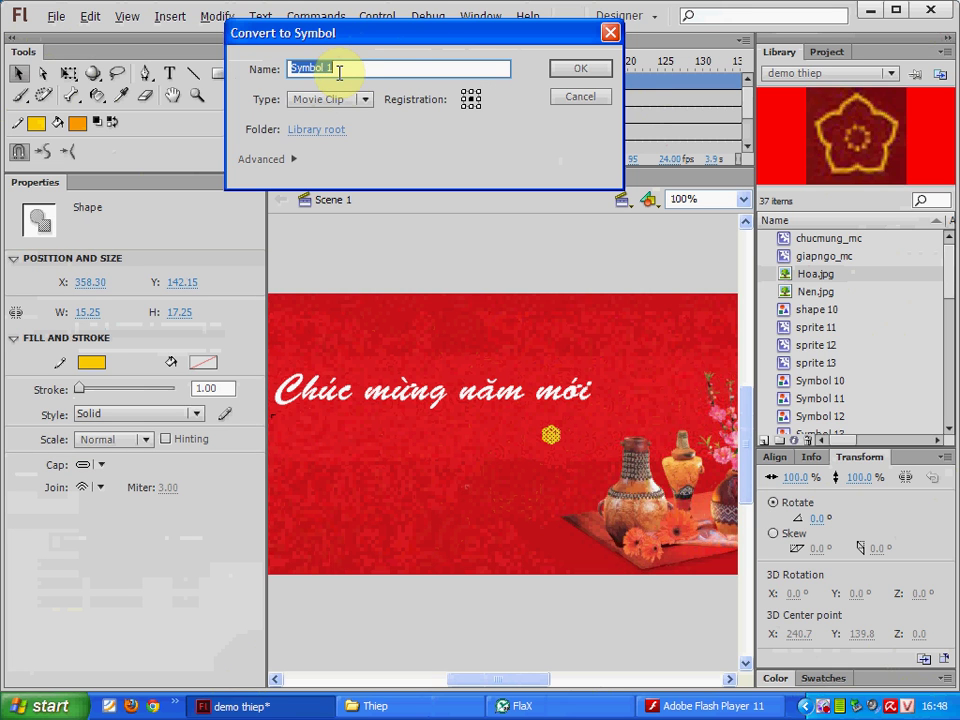
type("hoa_mc")
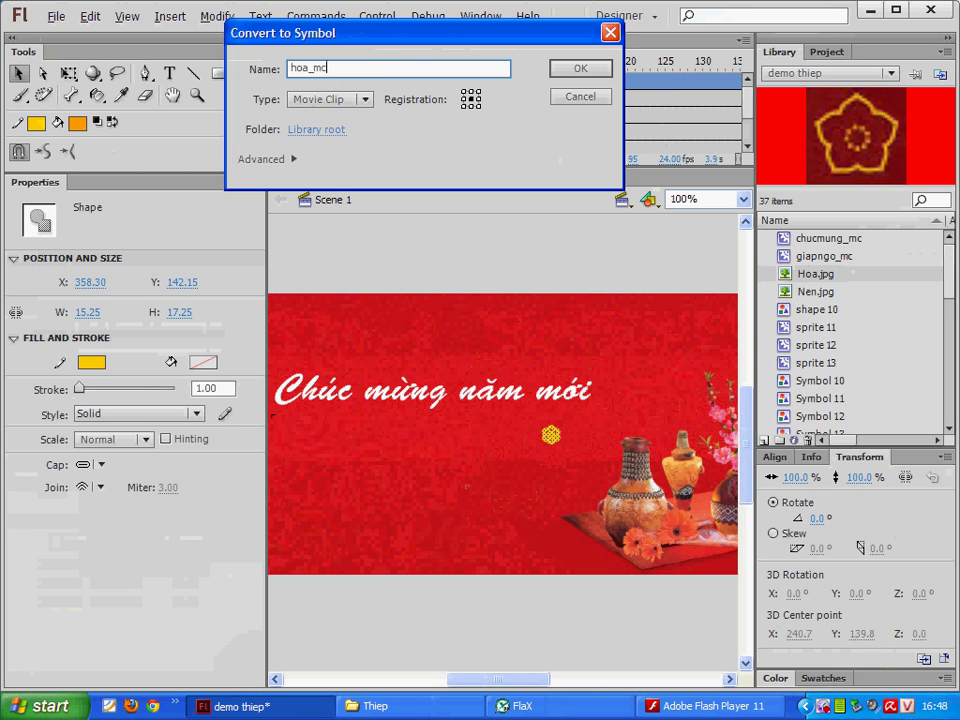
key("Return")
- Move the hoa_mc instance just outside the stage's upper-left corner, about X -28.2, Y 8.6, and view the sample card in Adobe Flash Player
key("ctrl+minus")
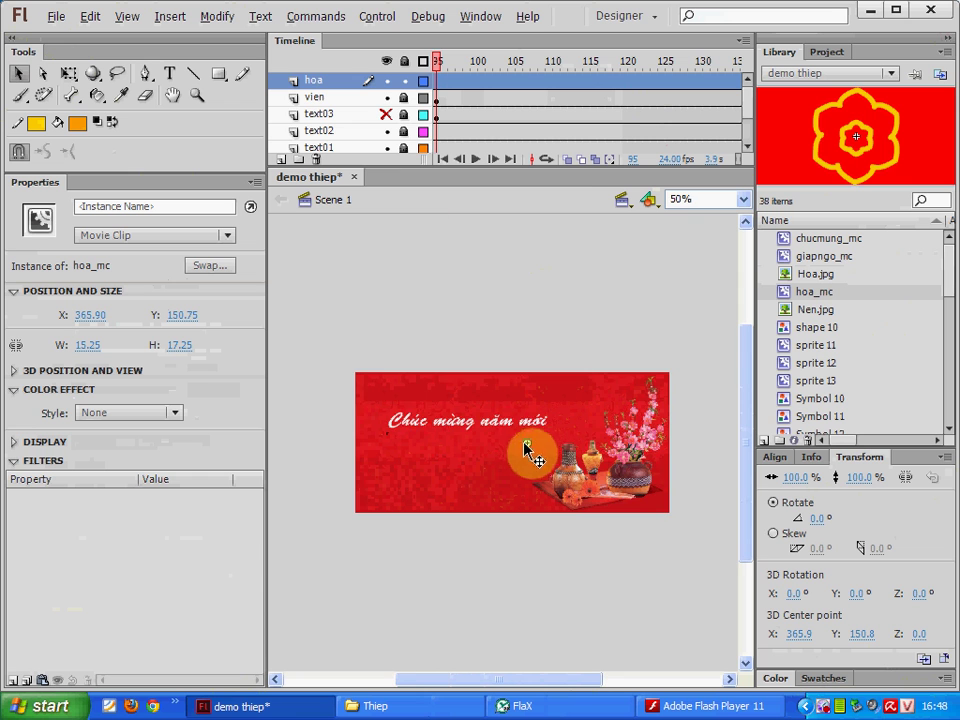
left_click_drag(527, 448, 346, 380)
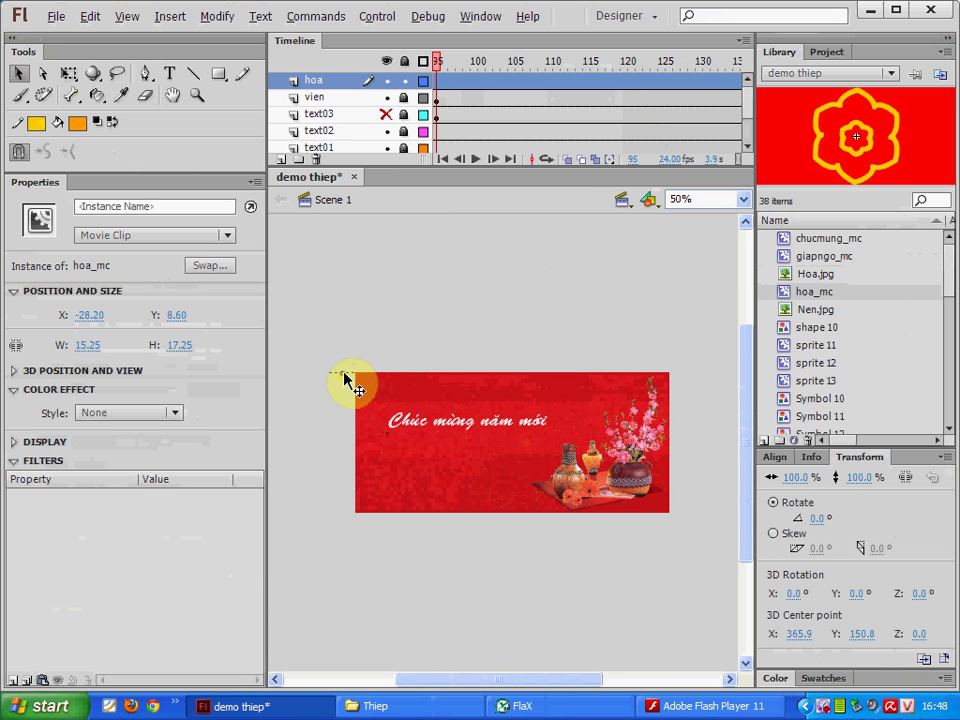
key("ctrl+Return")
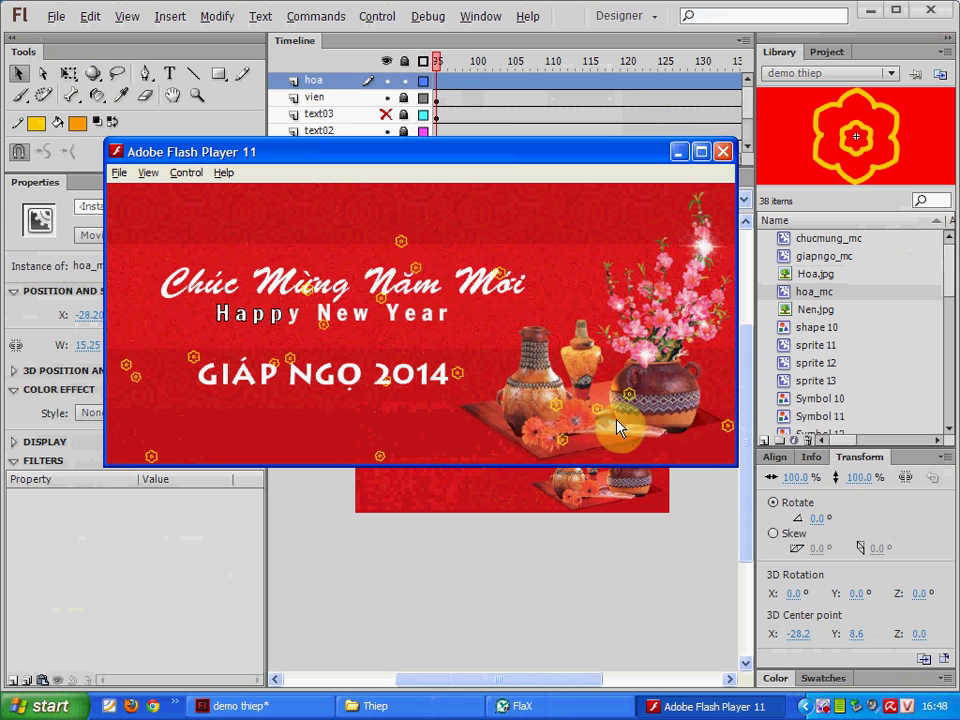
- Move the hoa_mc instance farther off the stage's upper-left corner, about X -101.3, Y -72.5, and open it for editing
left_click(472, 555)
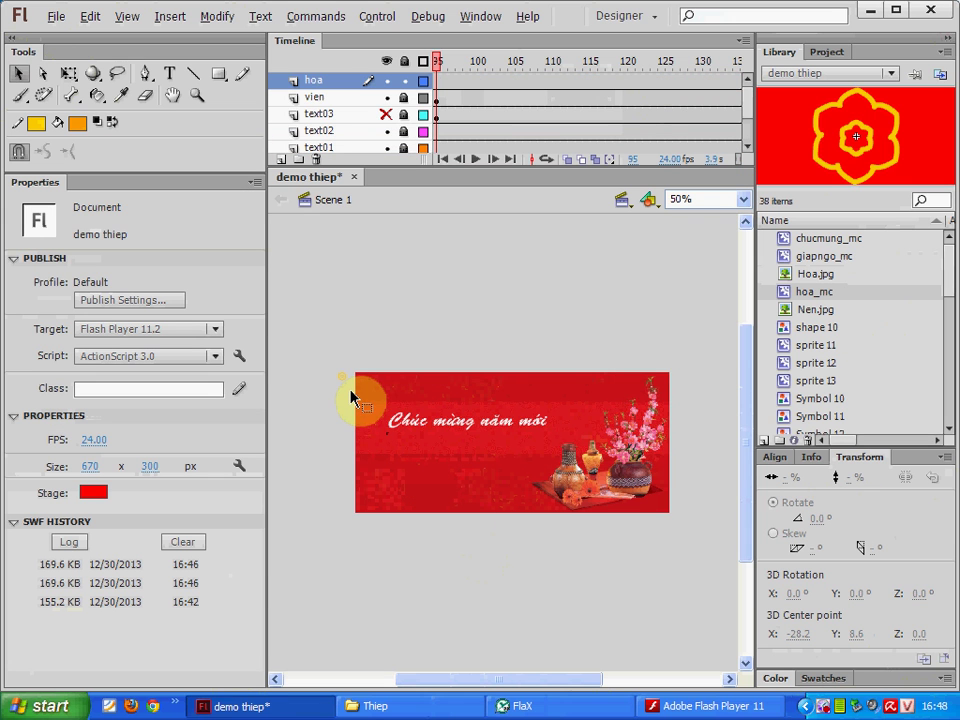
key("ctrl+=")
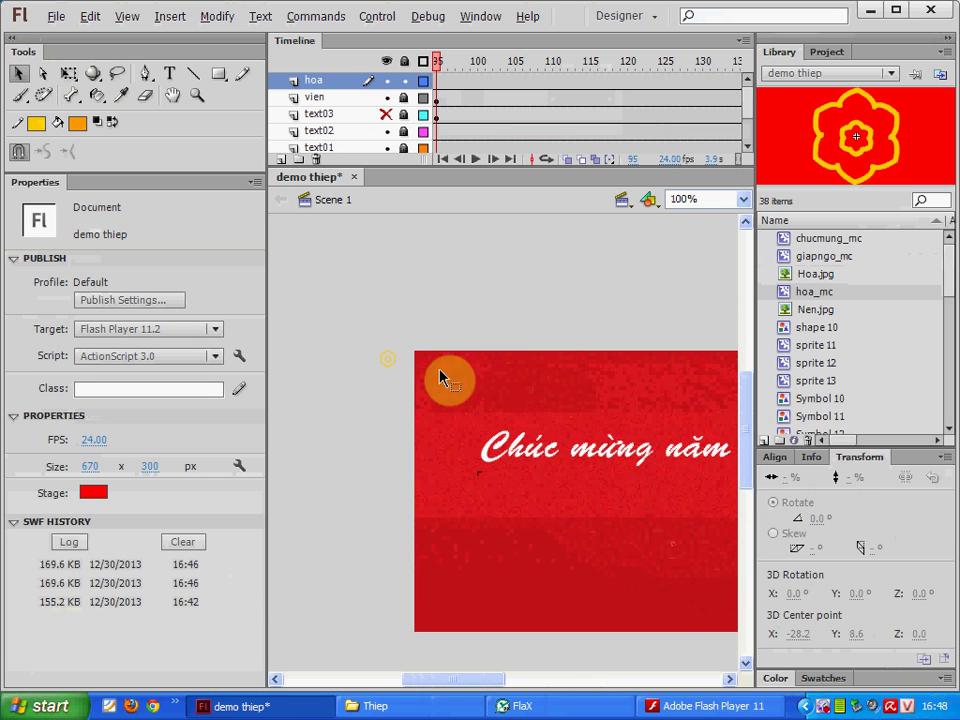
left_click(392, 358)
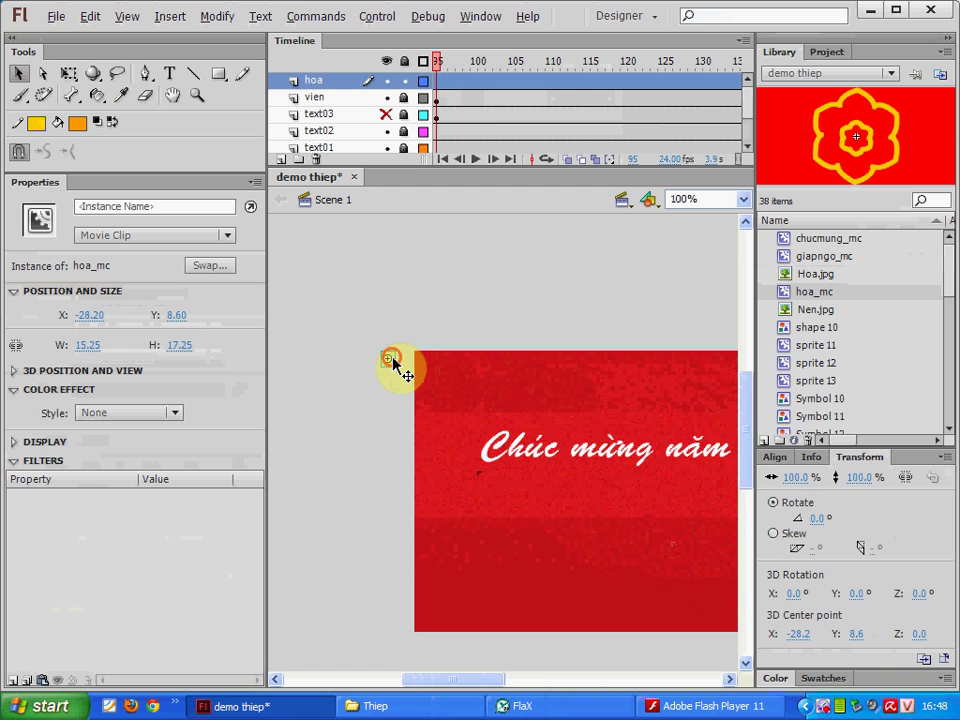
double_click(321, 286)
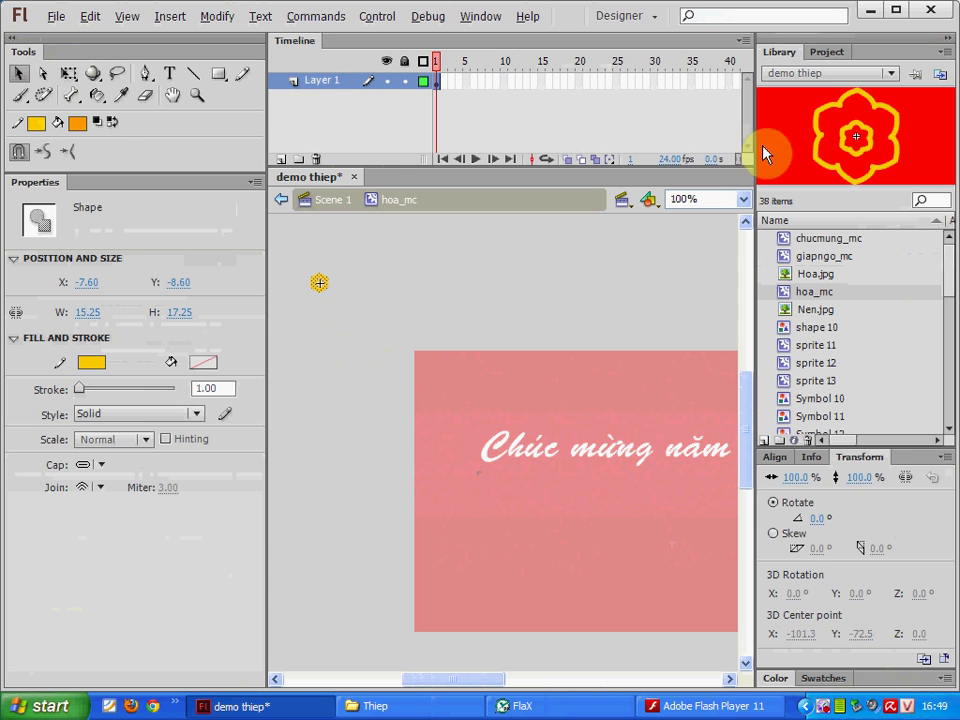
- Change the flower's stroke color to bright yellow
left_click(91, 362)
left_click(368, 488)
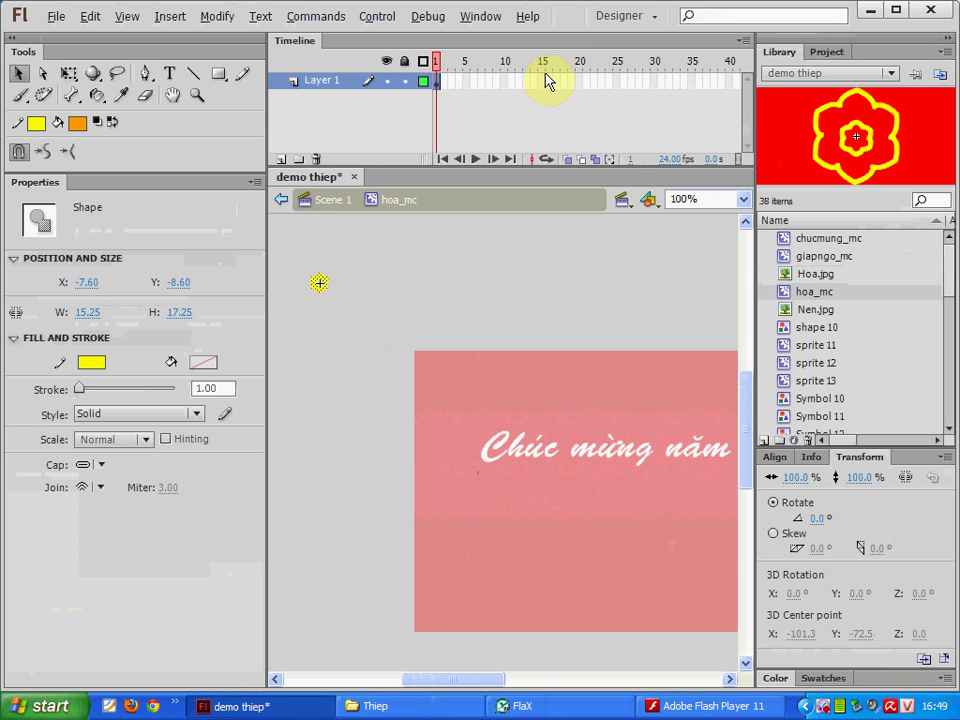
- Create a classic tween to a new keyframe at frame 70, with the flower moved there onto the card, about X 298.1, Y 209.05
left_click(946, 40)
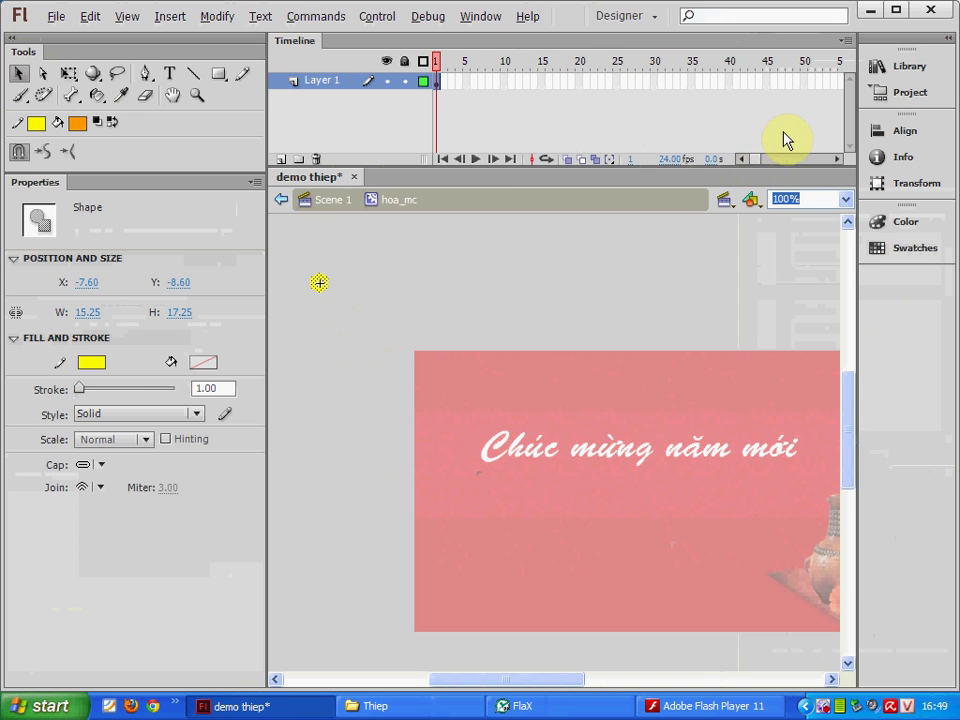
left_click(806, 84)
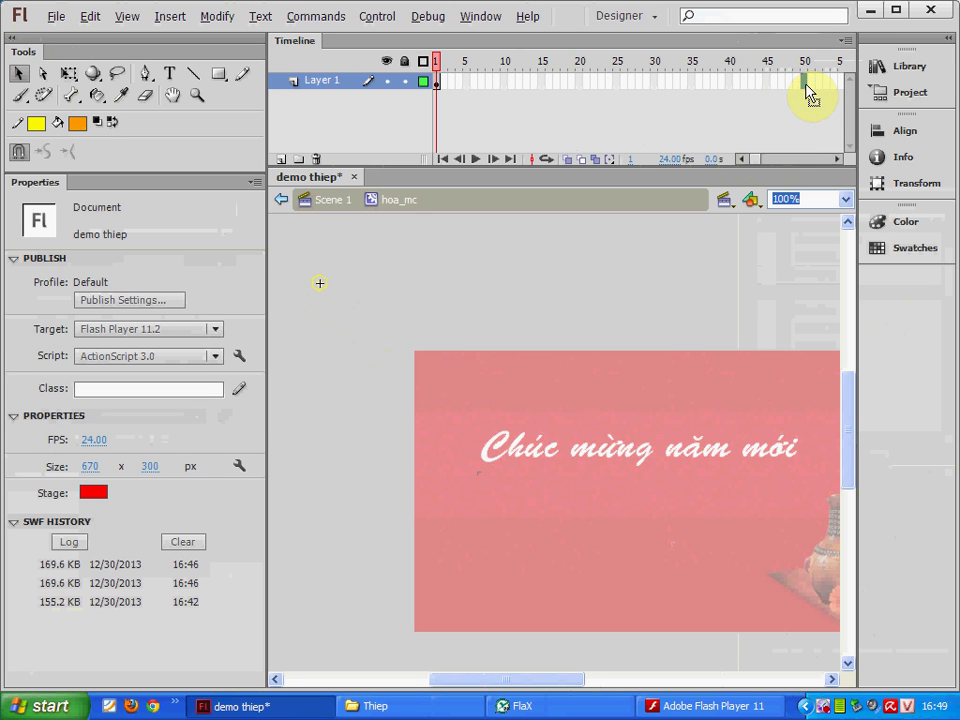
left_click(838, 159)
left_click(838, 159)
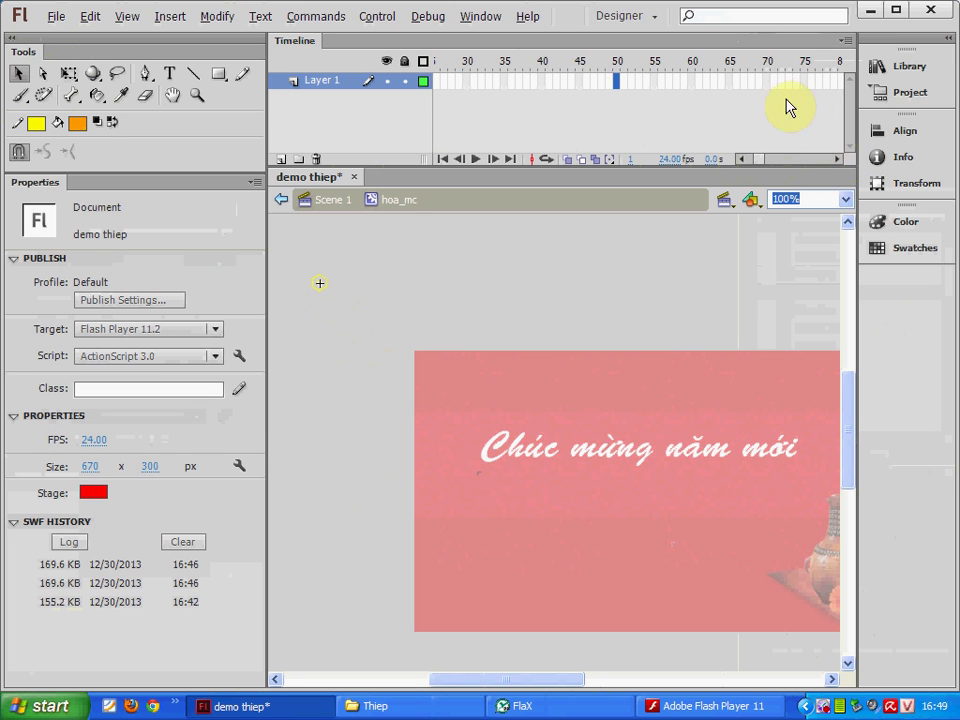
key("F6")
right_click(595, 85)
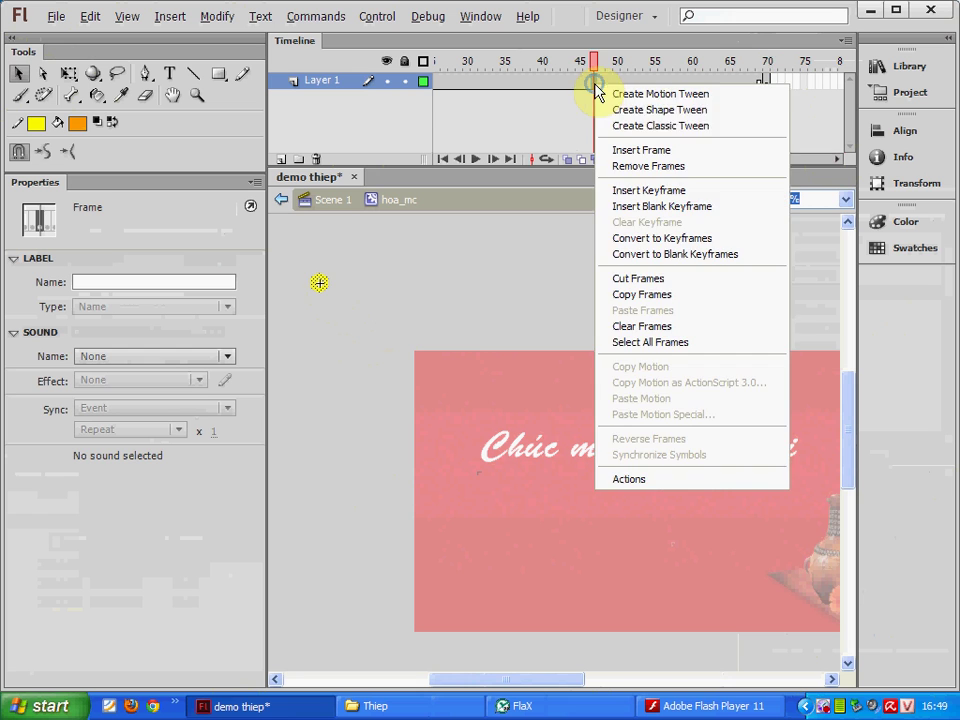
left_click(662, 125)
left_click(765, 82)
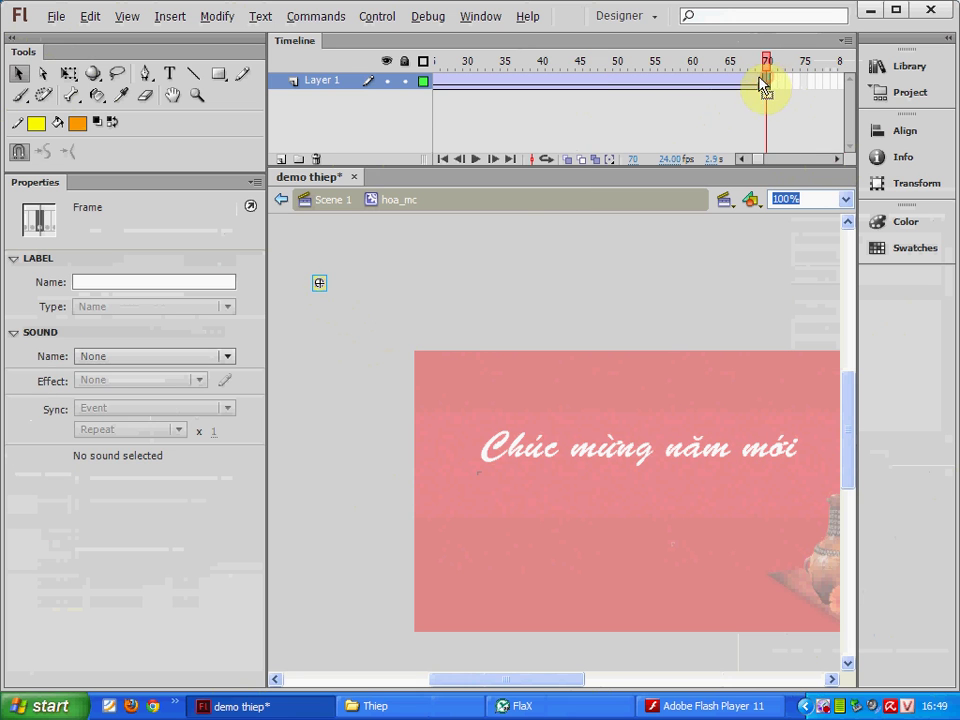
left_click_drag(327, 294, 606, 490)
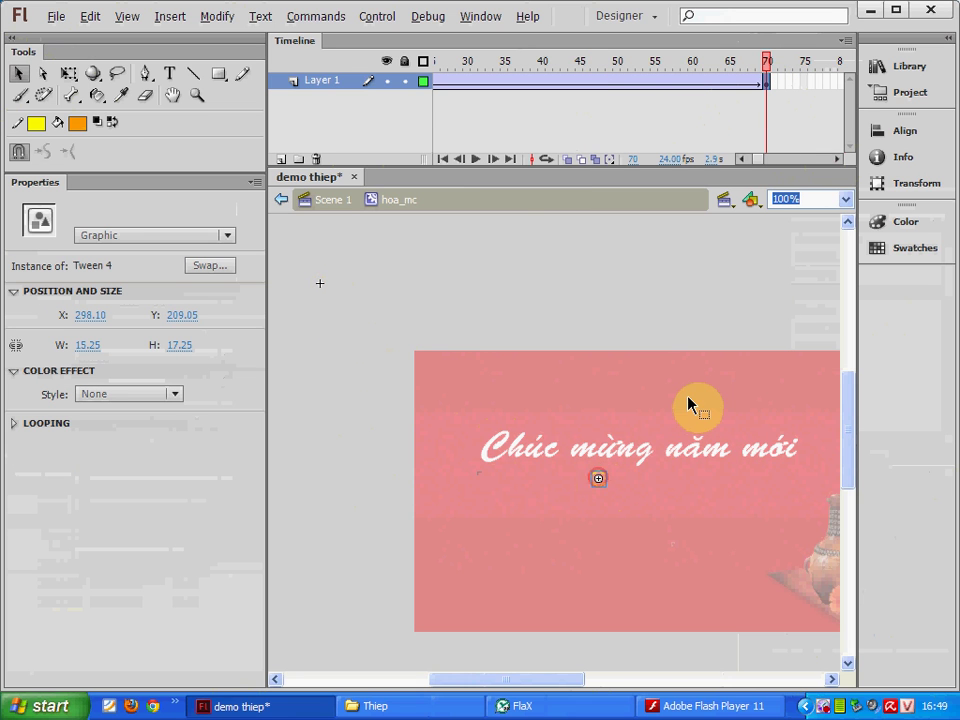
- Test the movie to check the flower's motion across the card
left_click_drag(686, 64, 888, 103)
left_click(694, 98)
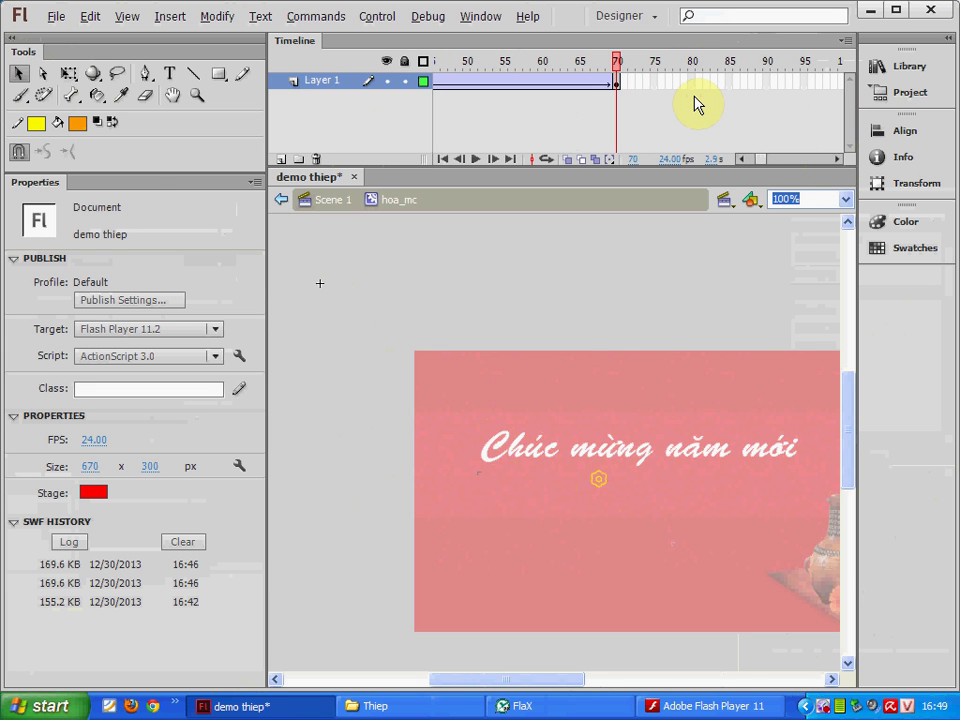
key("ctrl+Return")
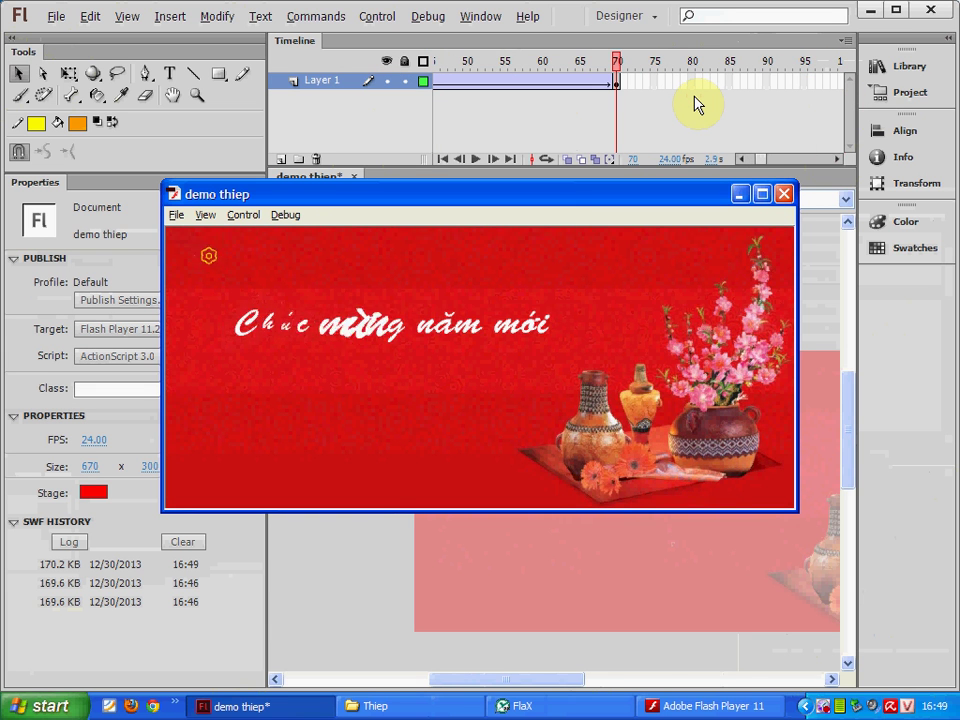
left_click(784, 193)
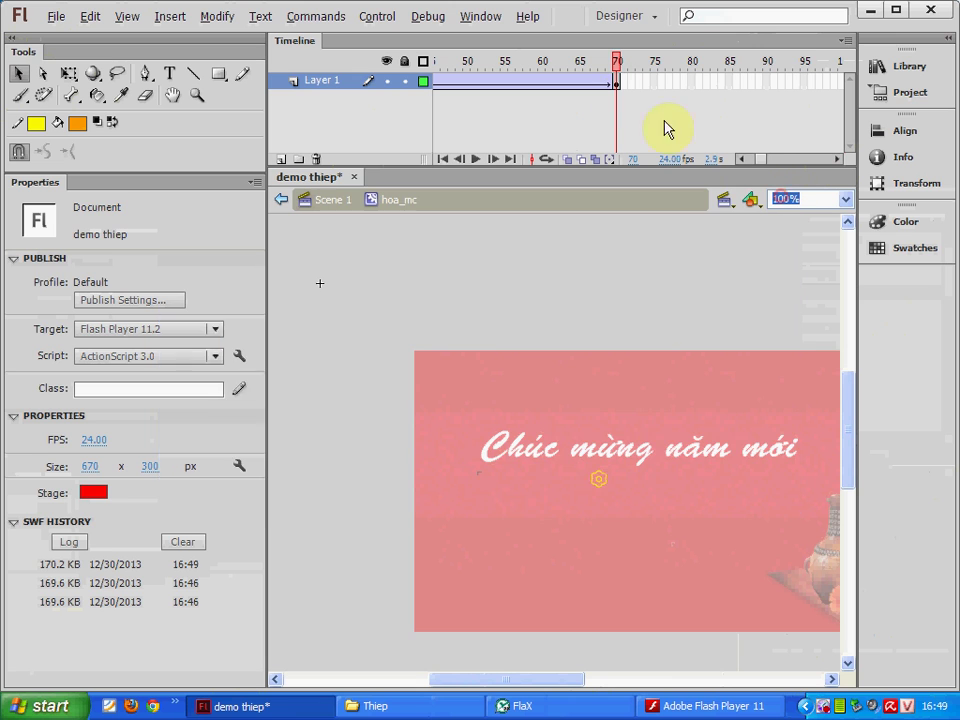
- Shift the tween's end keyframe to frame 100 and move the flower there to about X 186.1, Y 127.05
left_click(614, 81)
left_click_drag(619, 88, 783, 92)
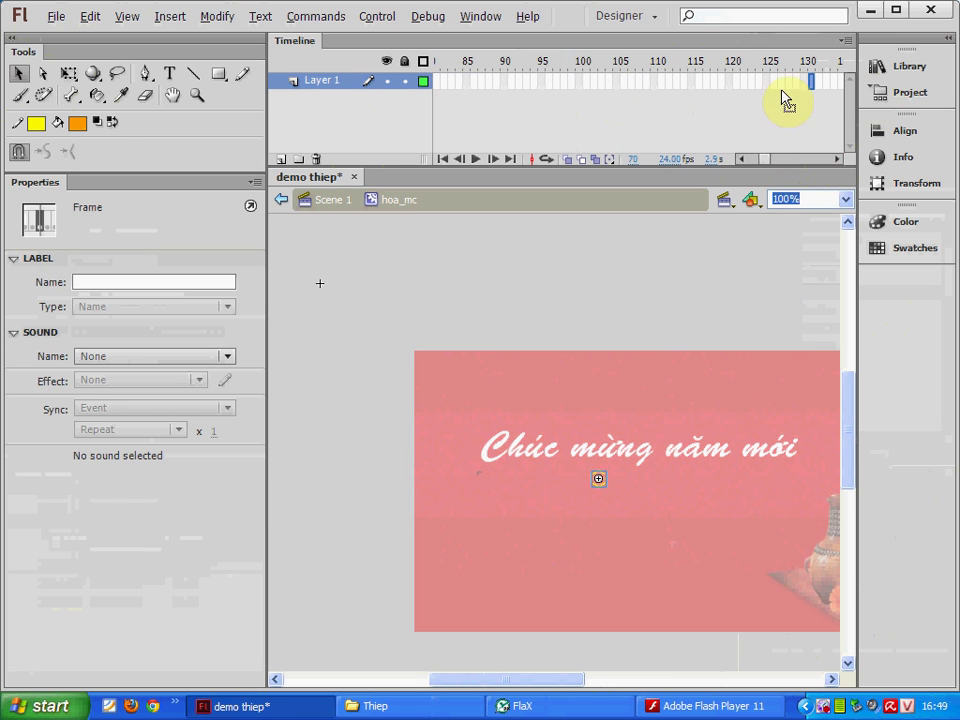
left_click_drag(609, 90, 579, 86)
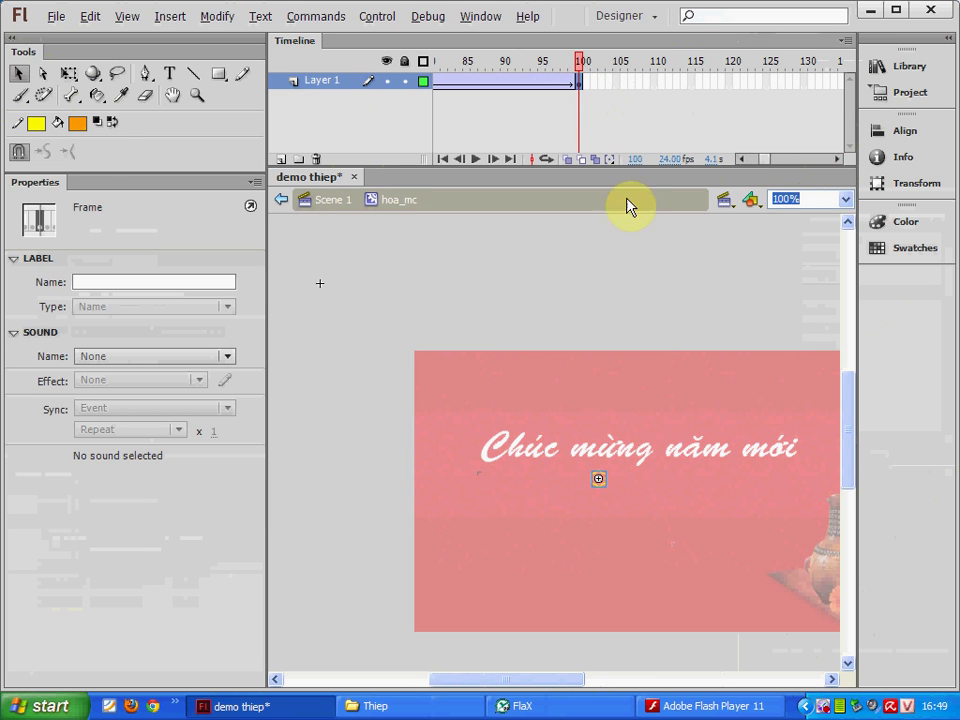
key("ctrl+minus")
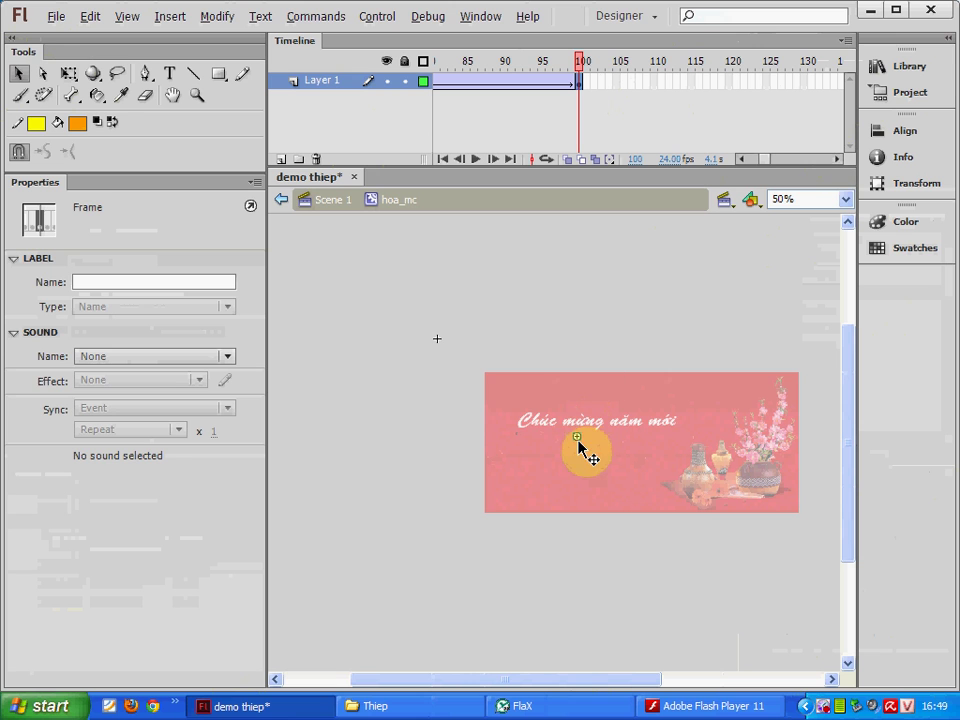
left_click(535, 413)
left_click_drag(535, 413, 520, 400)
- Add a keyframe at frame 200 with the flower at about X 428.15, Y 247.1, and classic-tween the span from frame 100
left_click(836, 159)
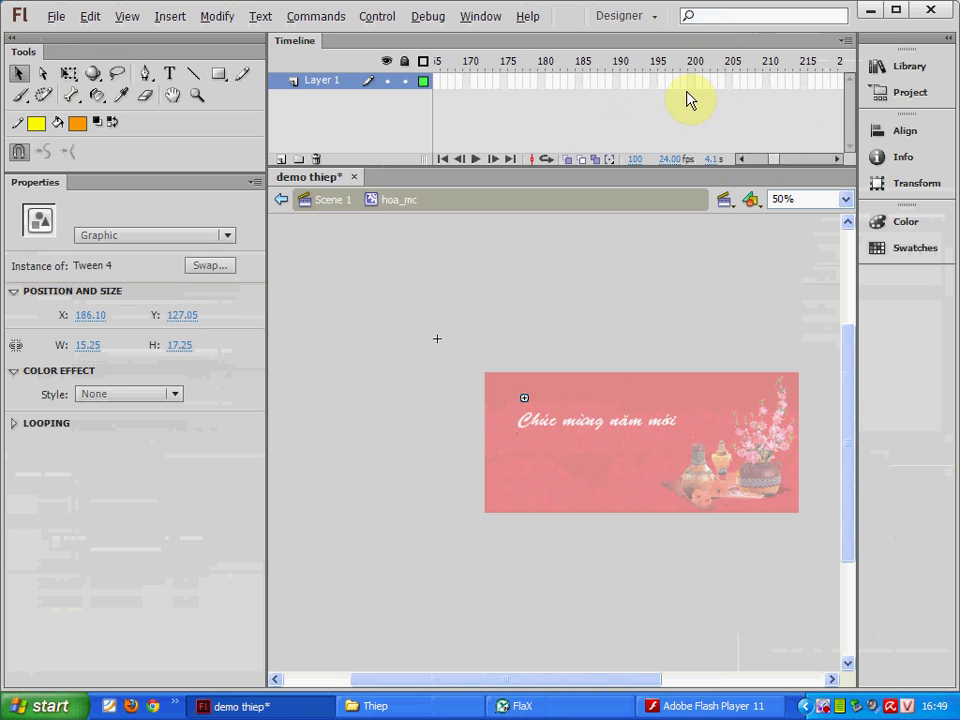
left_click(692, 83)
left_click(528, 402)
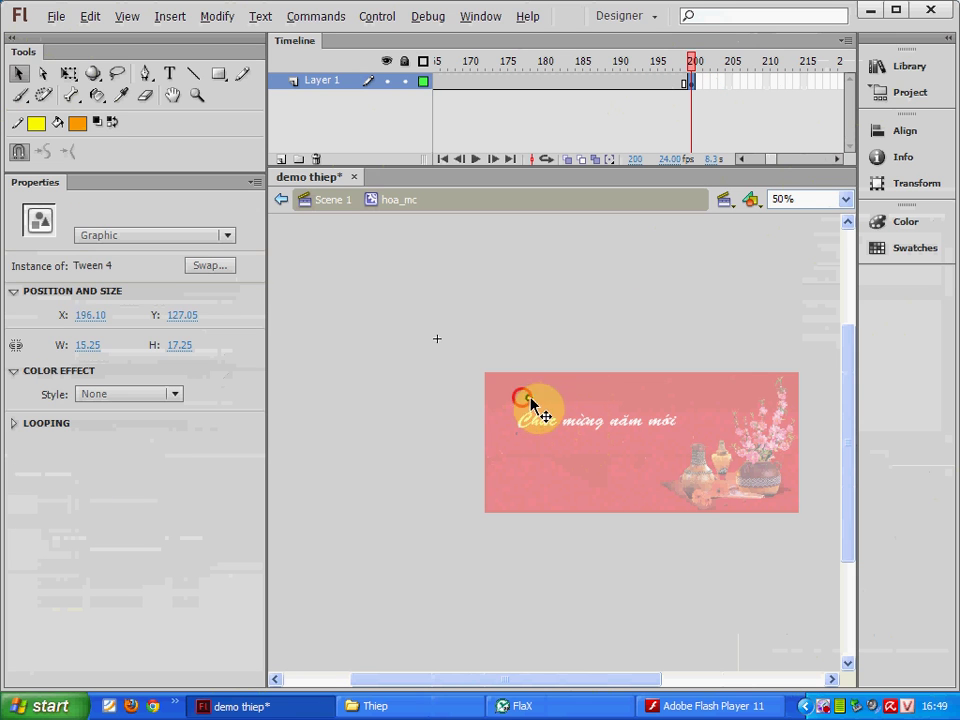
left_click_drag(531, 407, 636, 460)
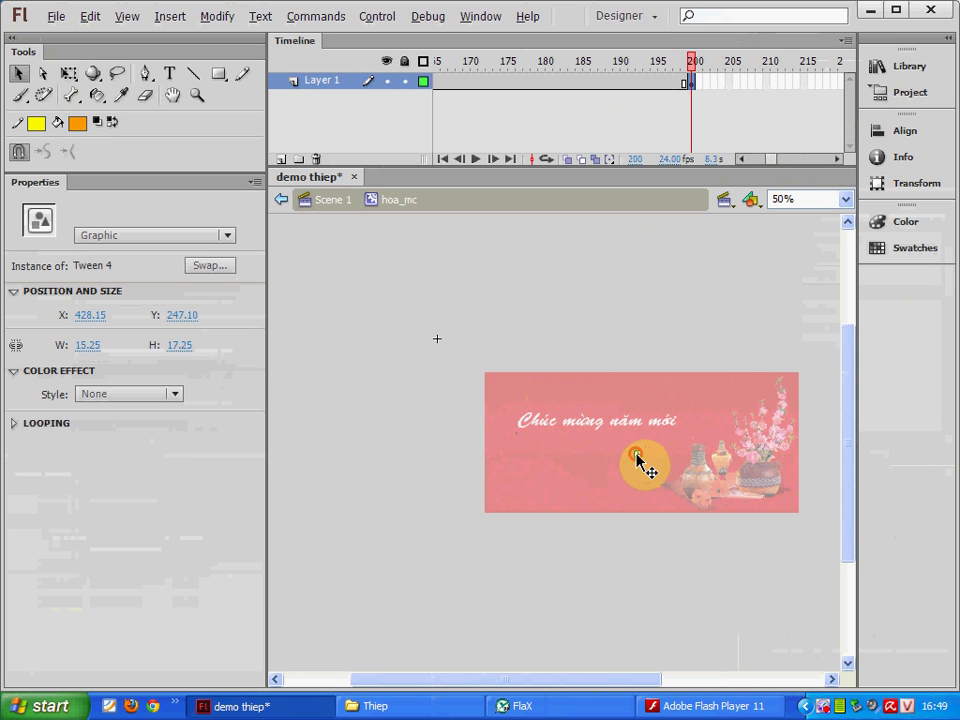
left_click(838, 160)
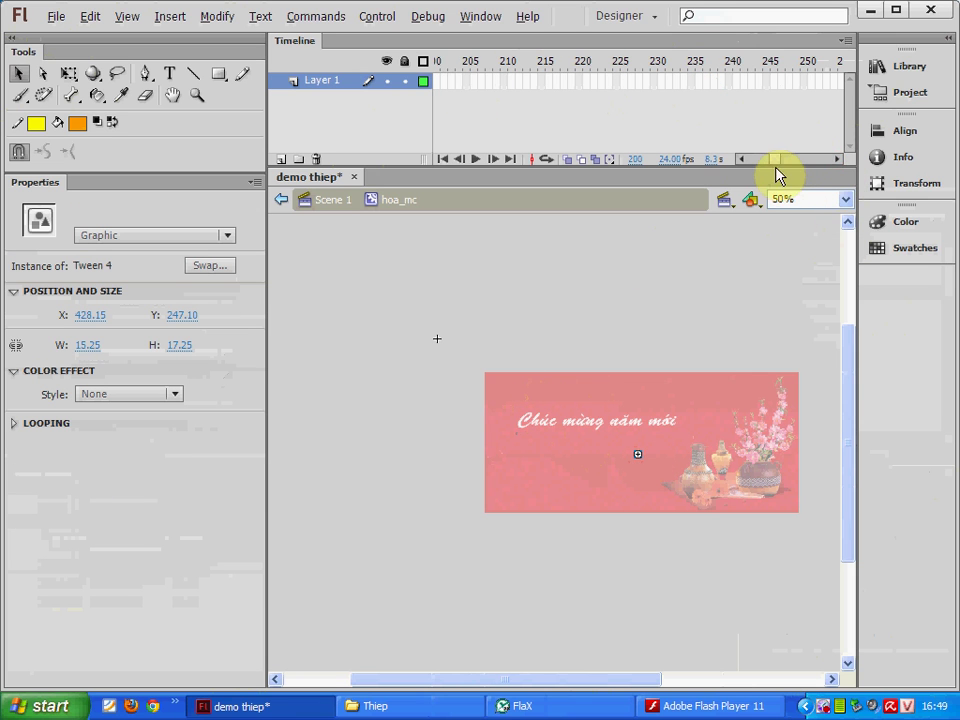
left_click_drag(778, 161, 771, 161)
right_click(670, 90)
left_click(728, 121)
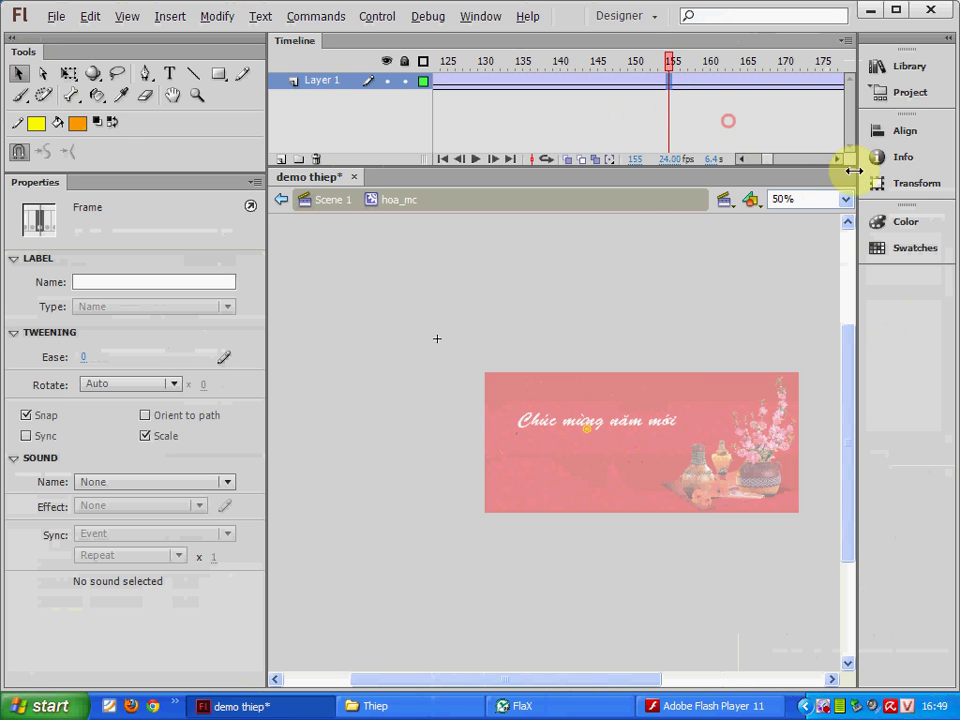
- Add a keyframe at frame 300, classic-tween the span before it, and move the flower below the stage to about X 704.2, Y 397.1
left_click(836, 160)
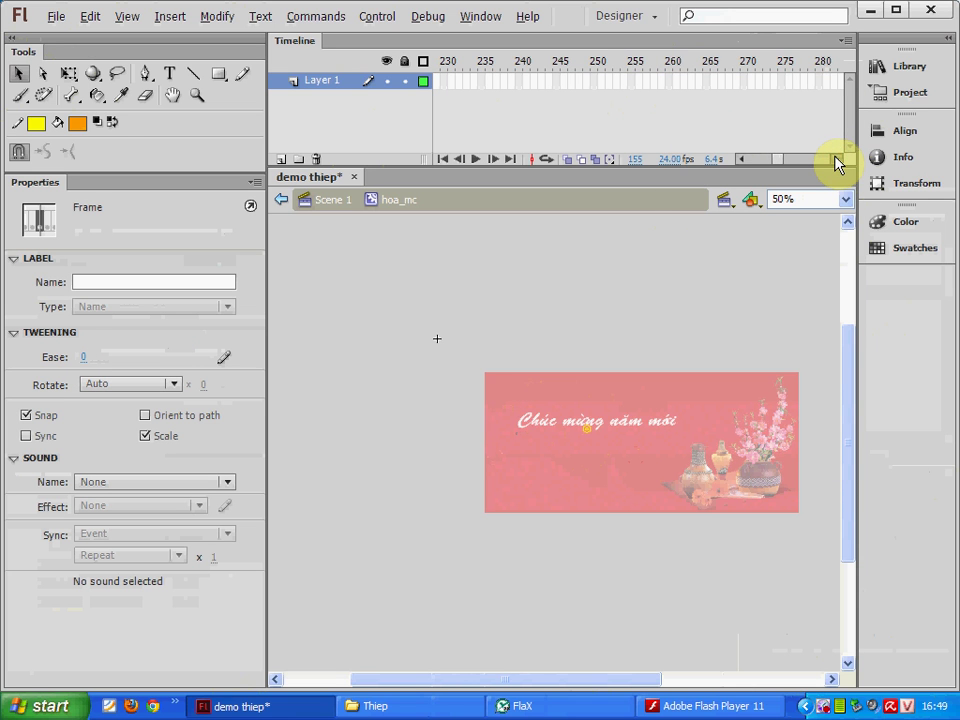
left_click(820, 80)
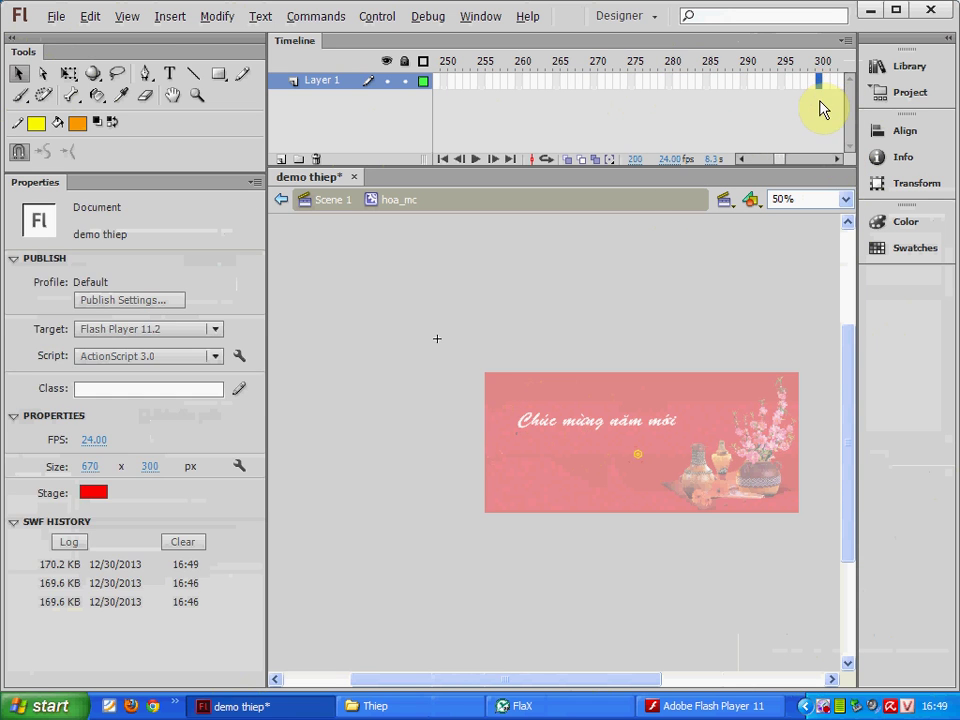
right_click(755, 88)
left_click(820, 124)
left_click(820, 80)
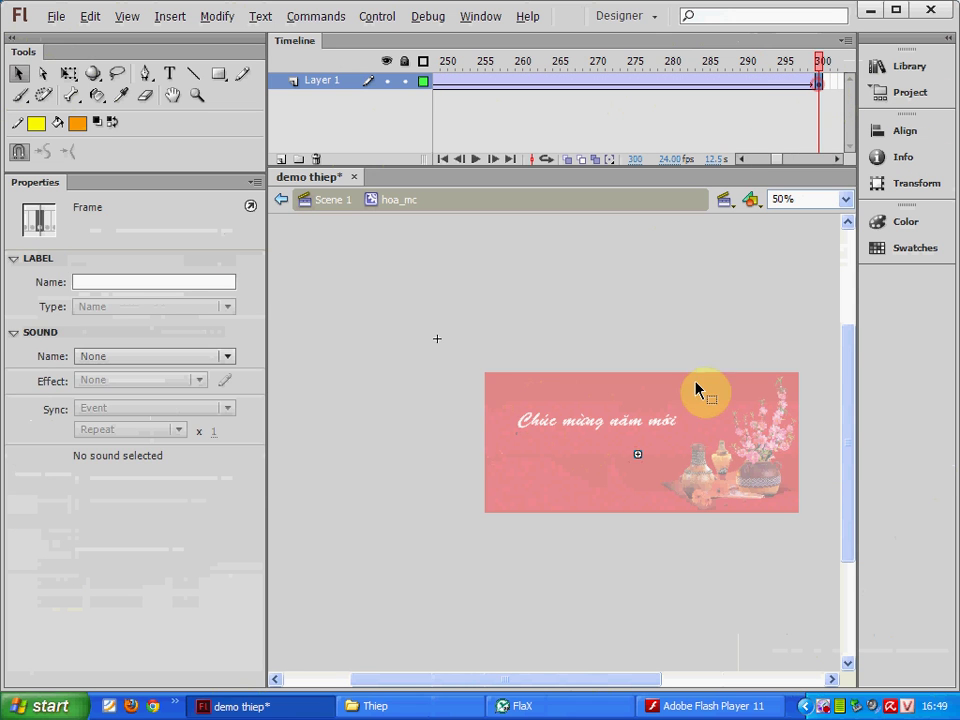
left_click_drag(638, 455, 783, 522)
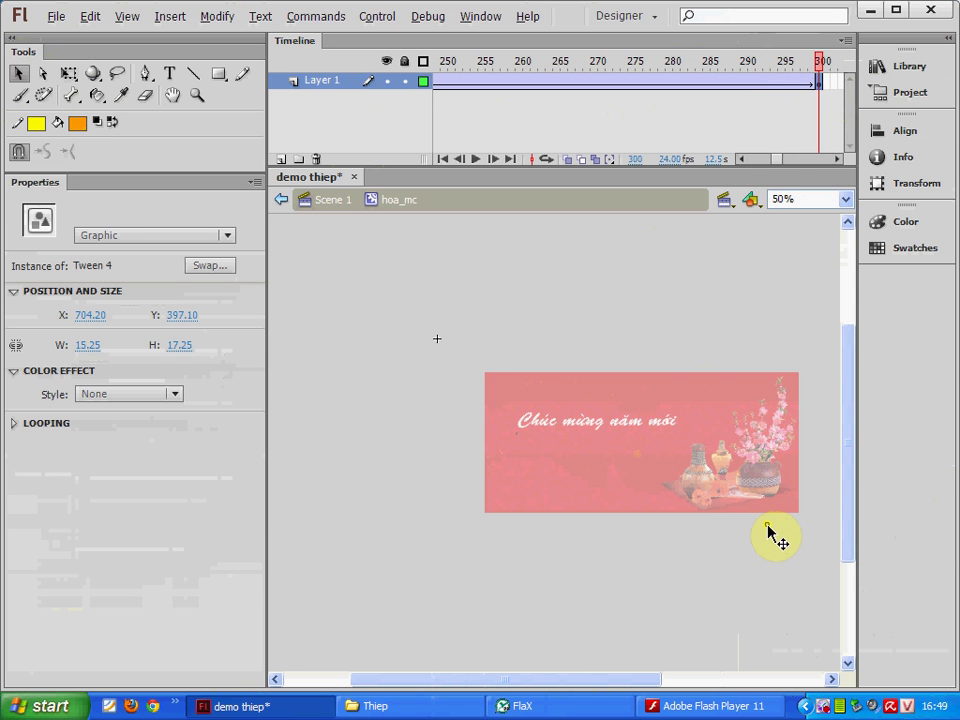
- Add a classic-tweened keyframe at frame 401 with the flower farther down and right off the stage, about X 838.25, Y 611.15
left_click(911, 97)
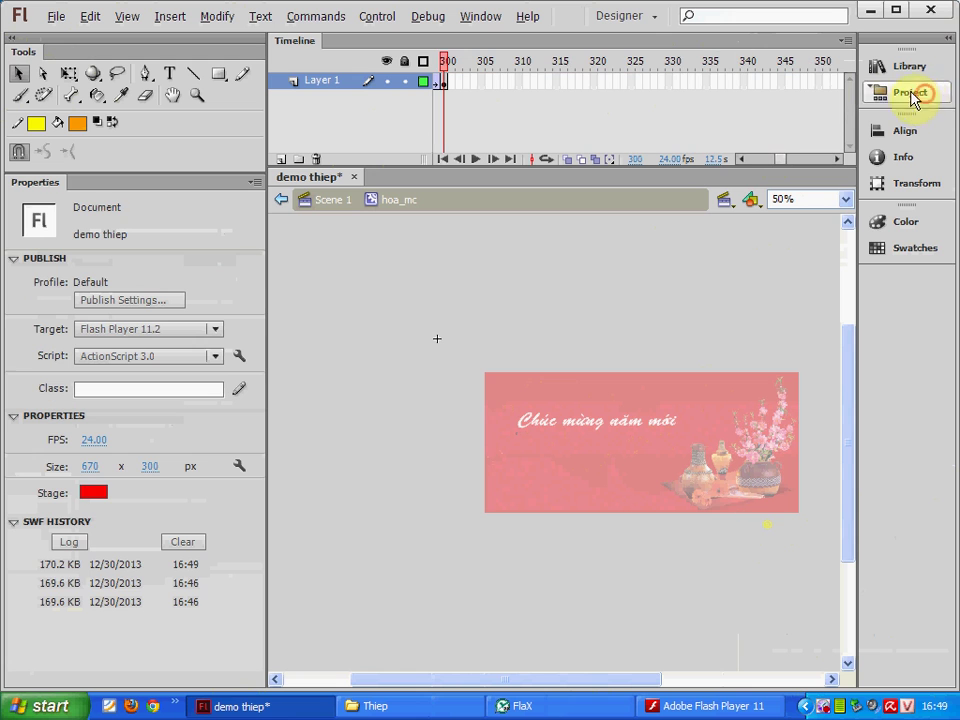
left_click(838, 160)
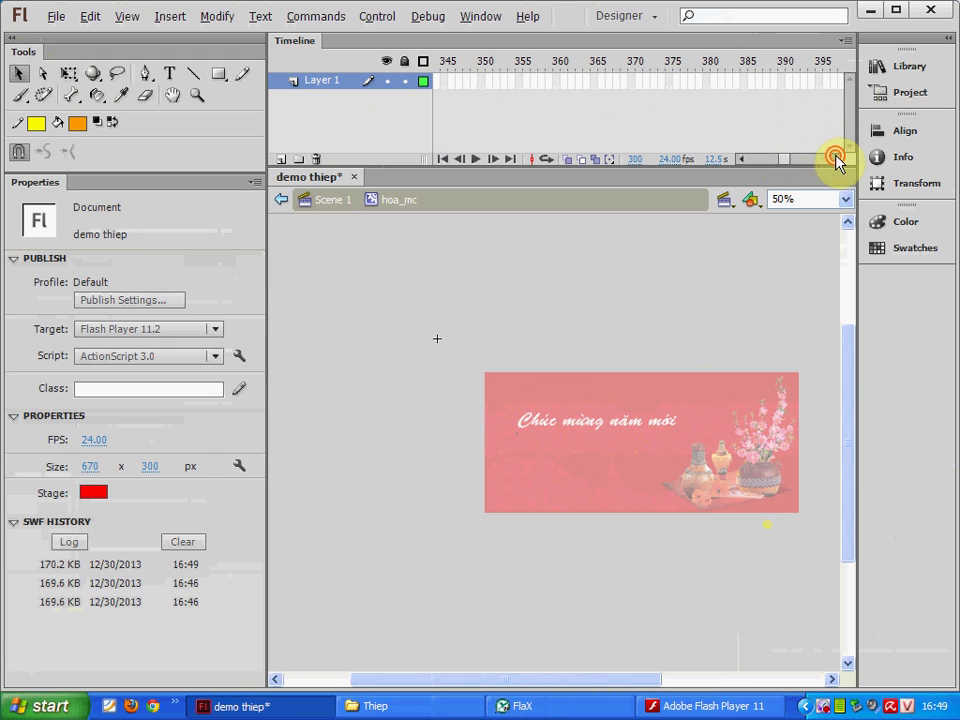
left_click(838, 160)
left_click(788, 81, "shift")
right_click(739, 86)
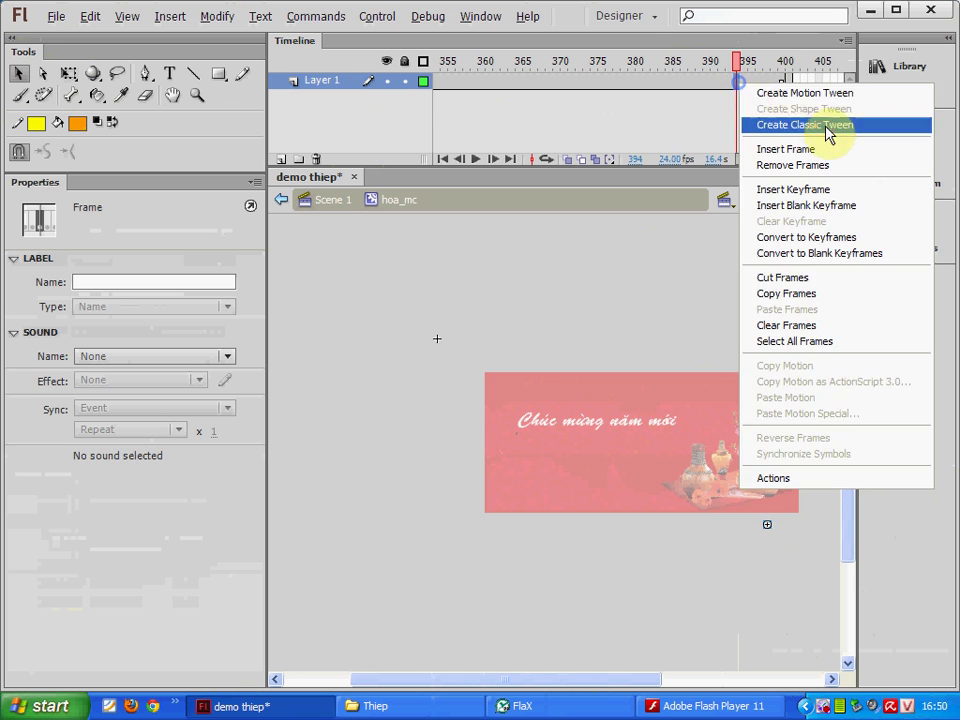
left_click(831, 124)
left_click(788, 81)
left_click_drag(767, 524, 836, 636)
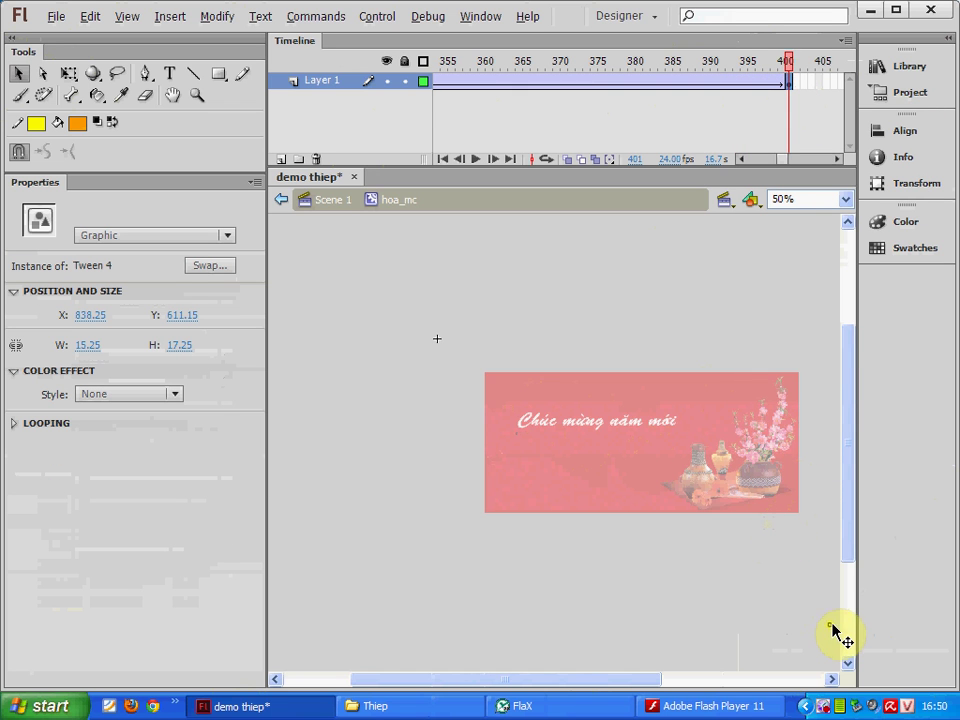
- Test the movie again to check the flower's slower fall over the full path
left_click_drag(779, 58, 5, 130)
key("ctrl+Return")
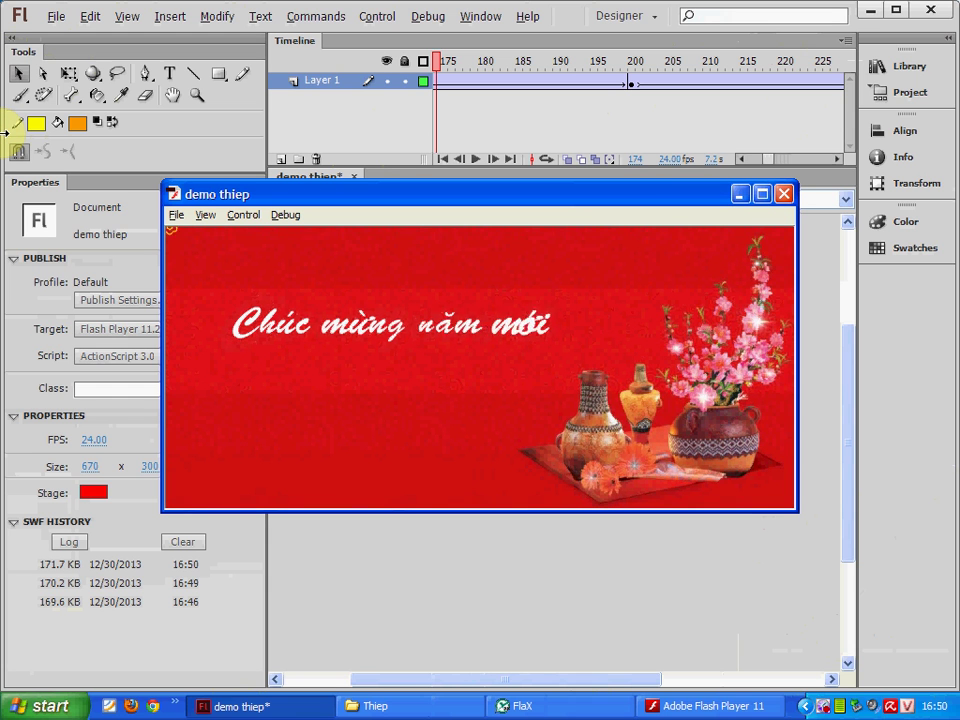
left_click(783, 196)
- Extend Layer 1 of hoa_mc with frames up to frame 461
left_click(546, 88)
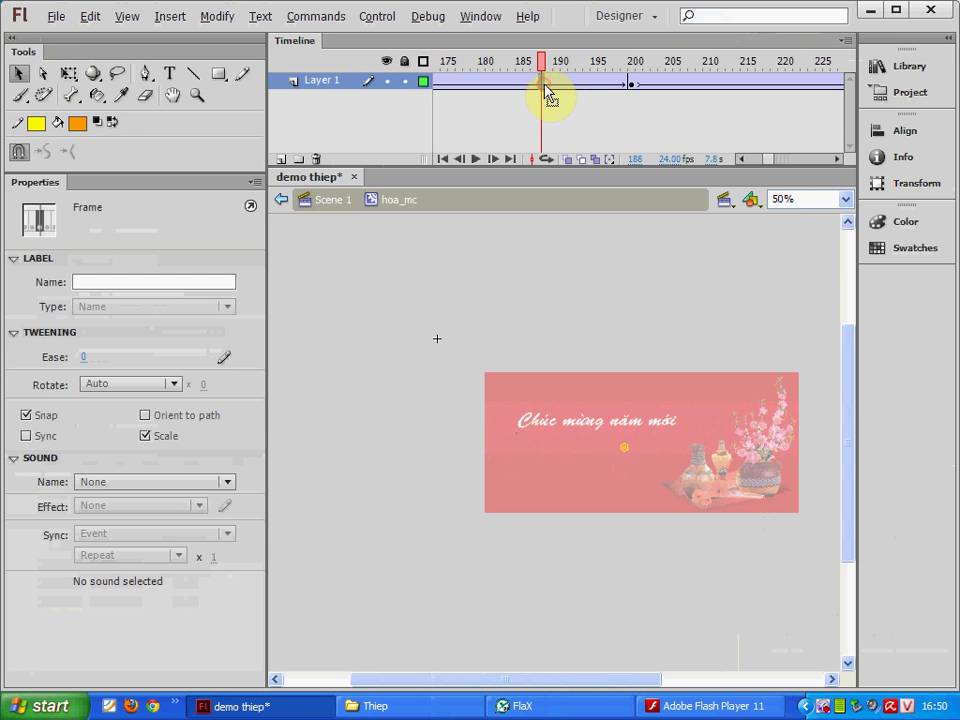
left_click_drag(839, 159, 839, 159)
left_click(826, 114)
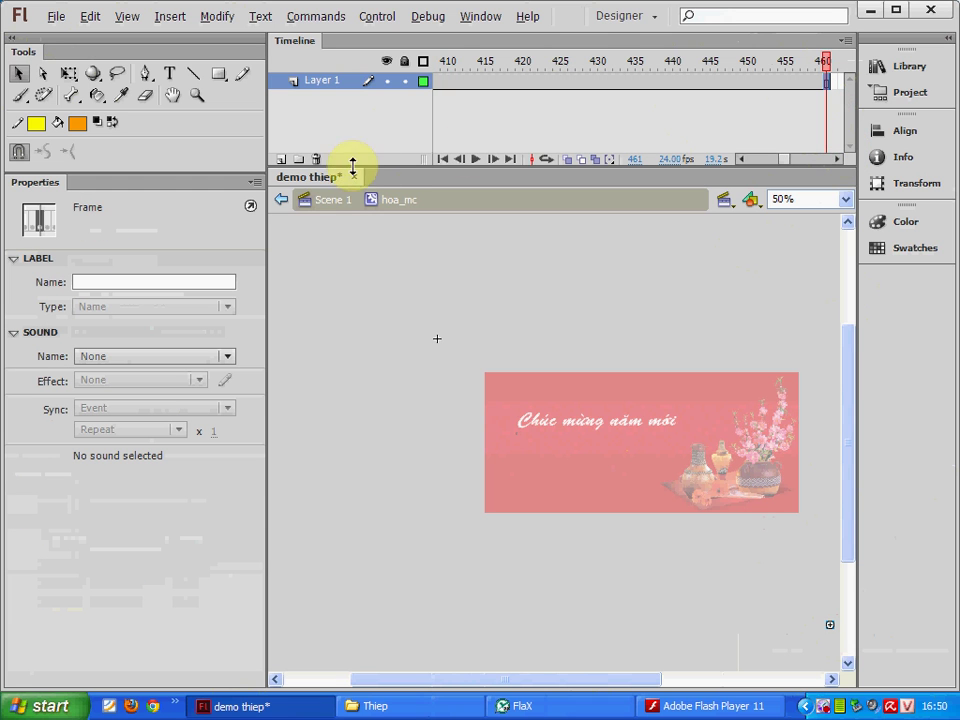
- Return to Scene 1 and move the first keyframe of the hoa layer to frame 59
left_click(317, 205)
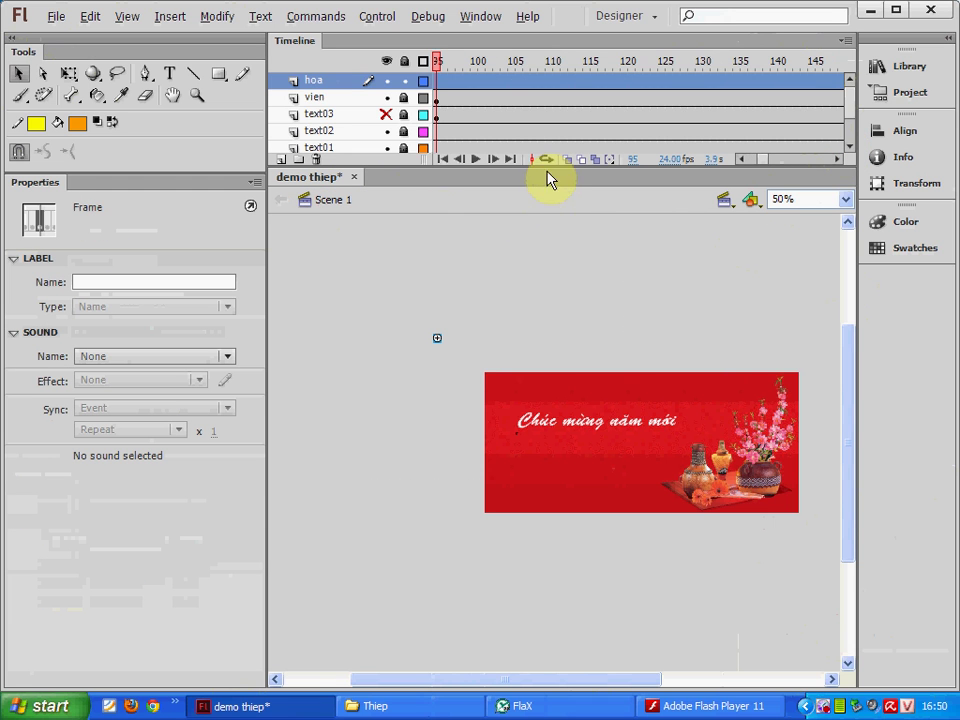
left_click_drag(763, 160, 729, 159)
left_click(440, 83)
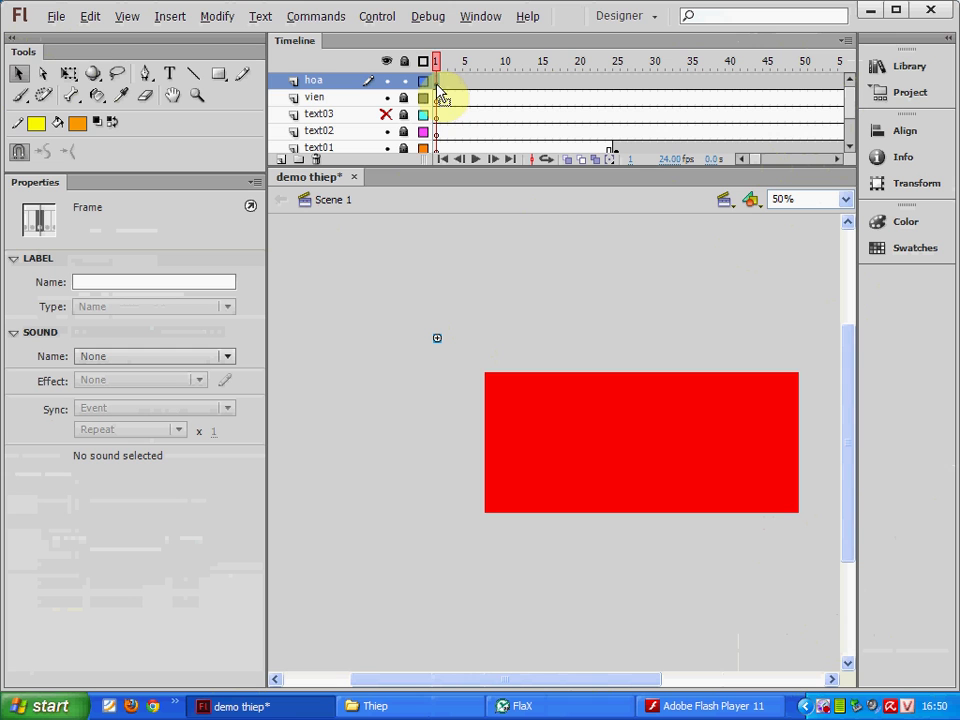
left_click_drag(440, 88, 512, 85)
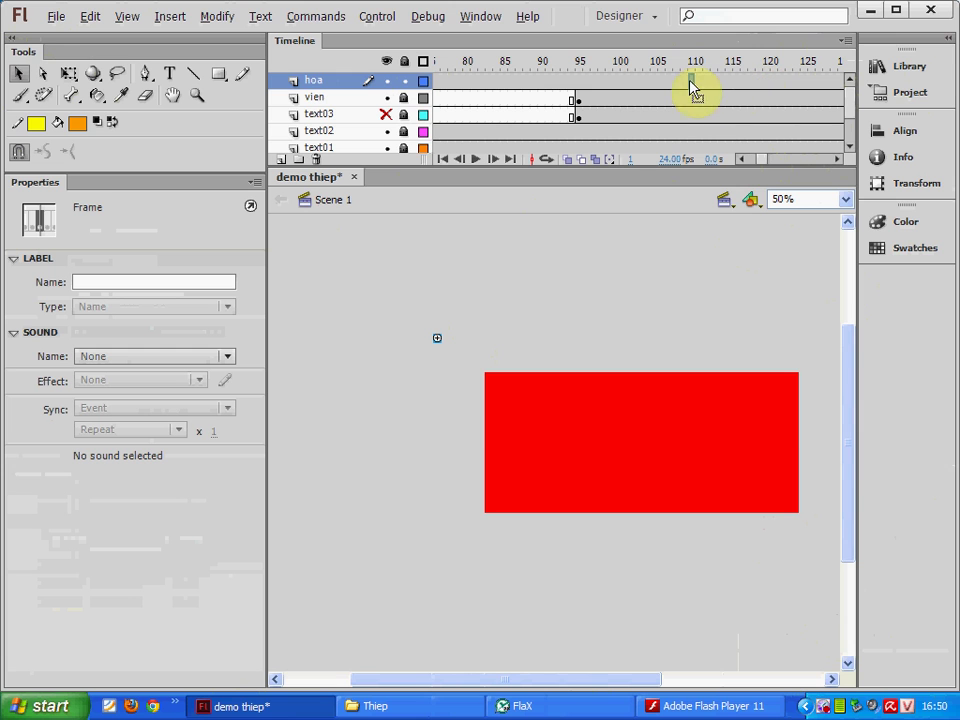
left_click_drag(690, 88, 574, 88)
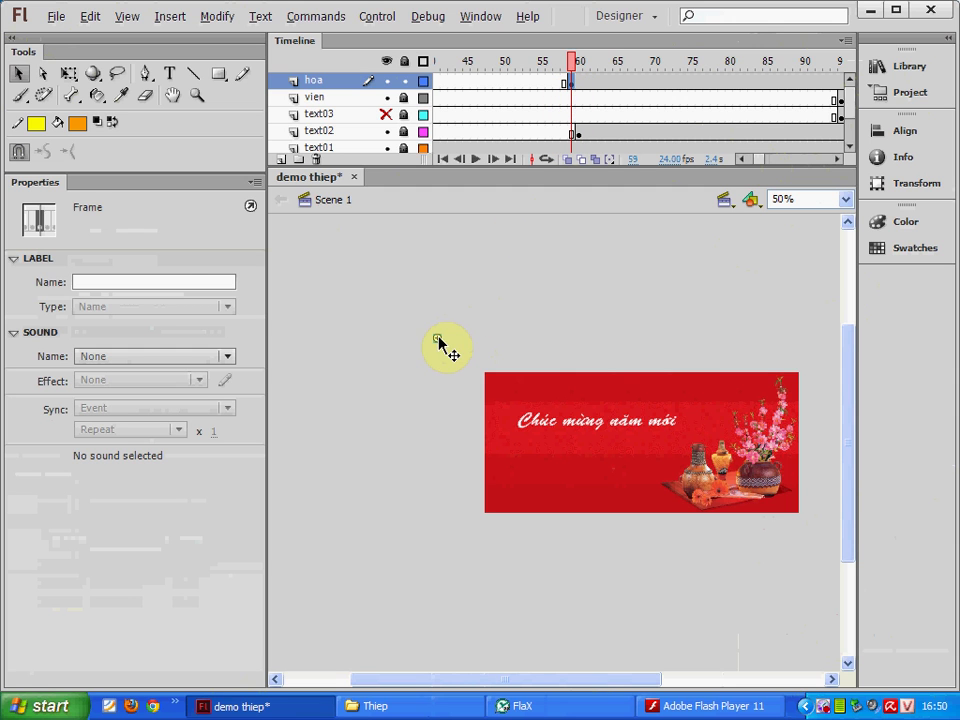
- Convert the flower instance in the hoa layer into a movie clip symbol named chumhoa_mc
left_click(218, 16)
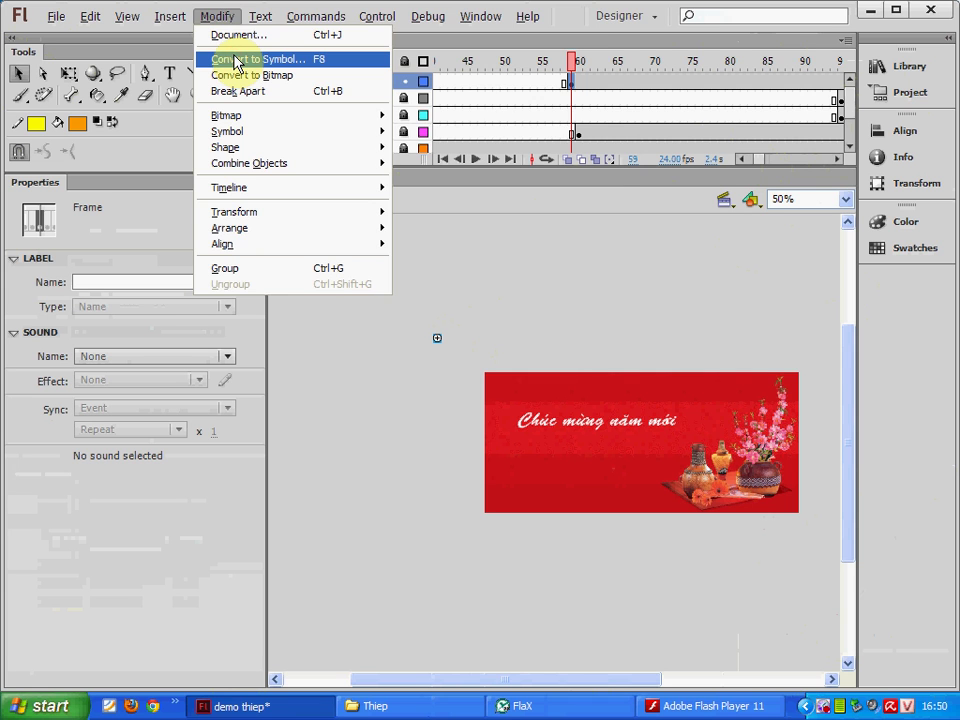
left_click(236, 60)
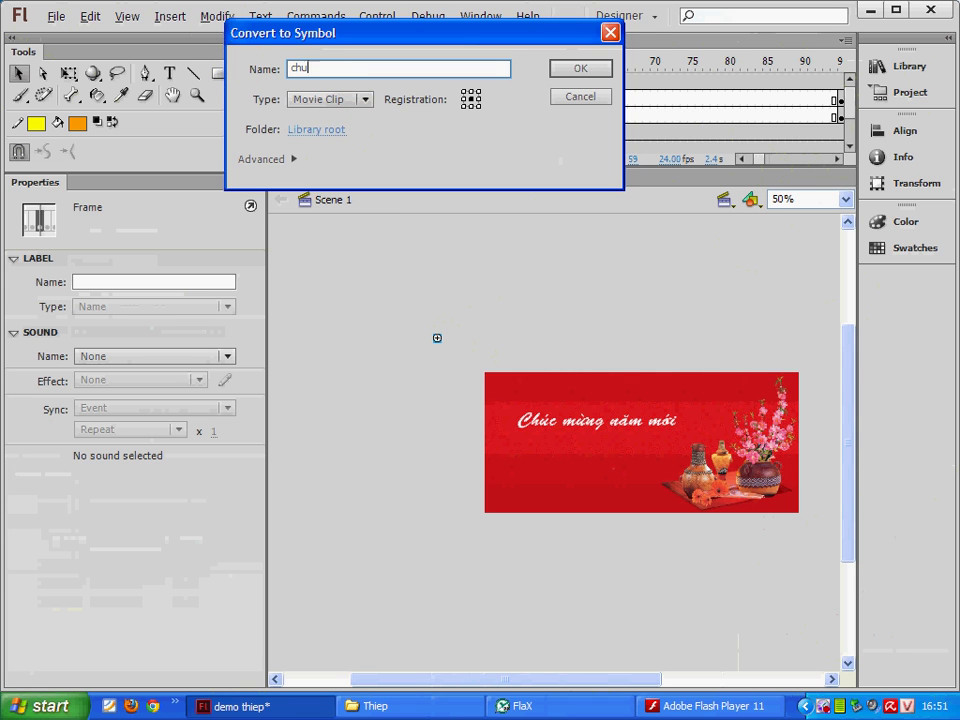
key("Return")
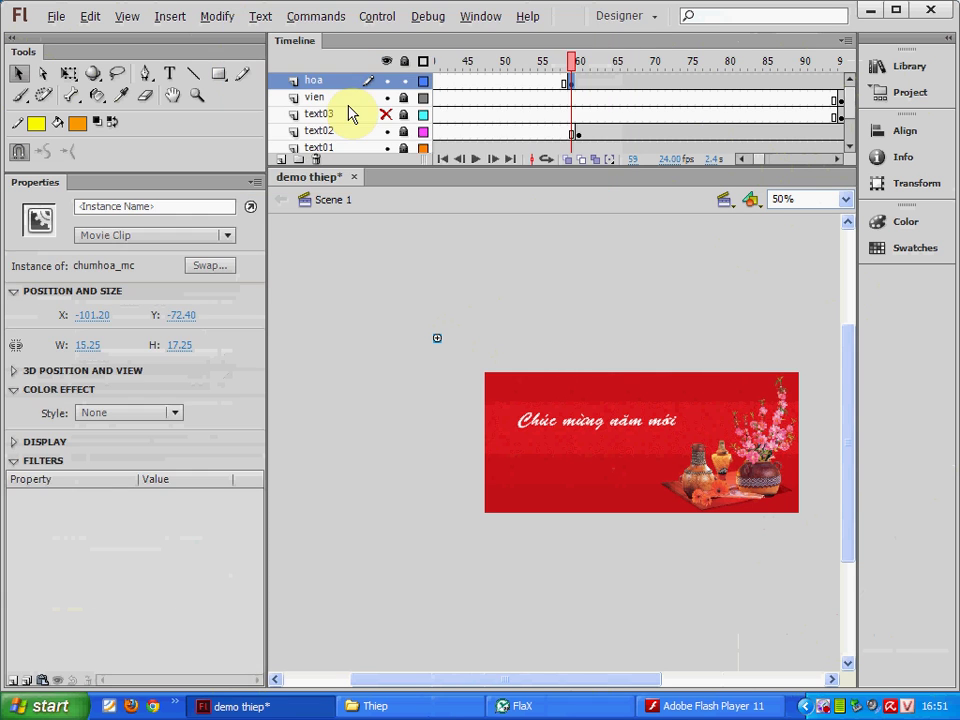
- Open chumhoa_mc for editing and scatter seven copies of the hoa_mc flower around the original
double_click(438, 337)
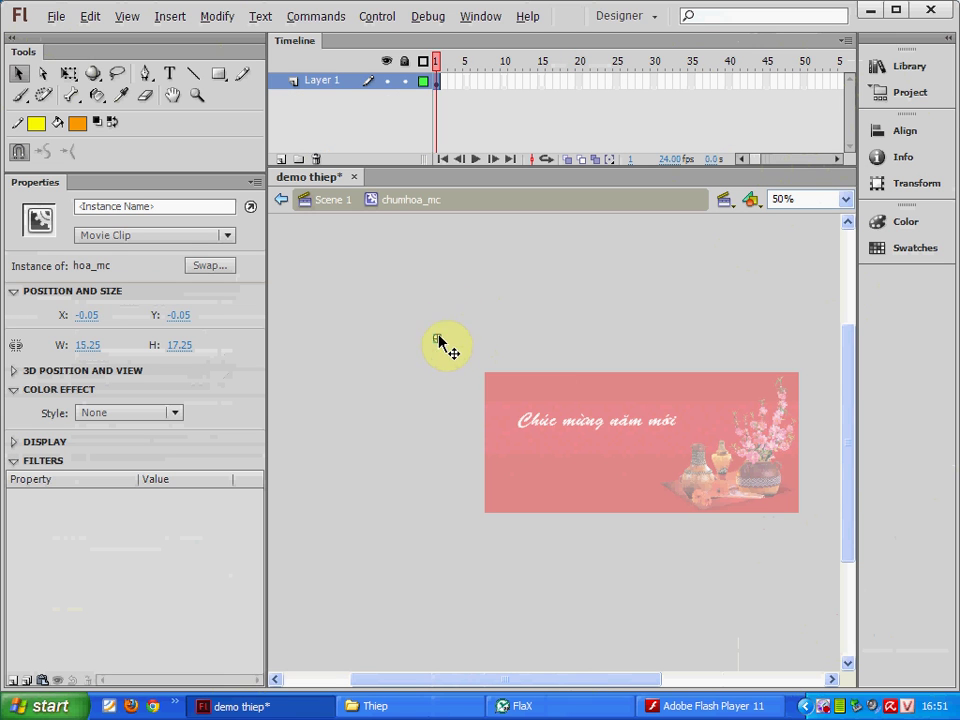
left_click_drag(407, 375, 512, 367)
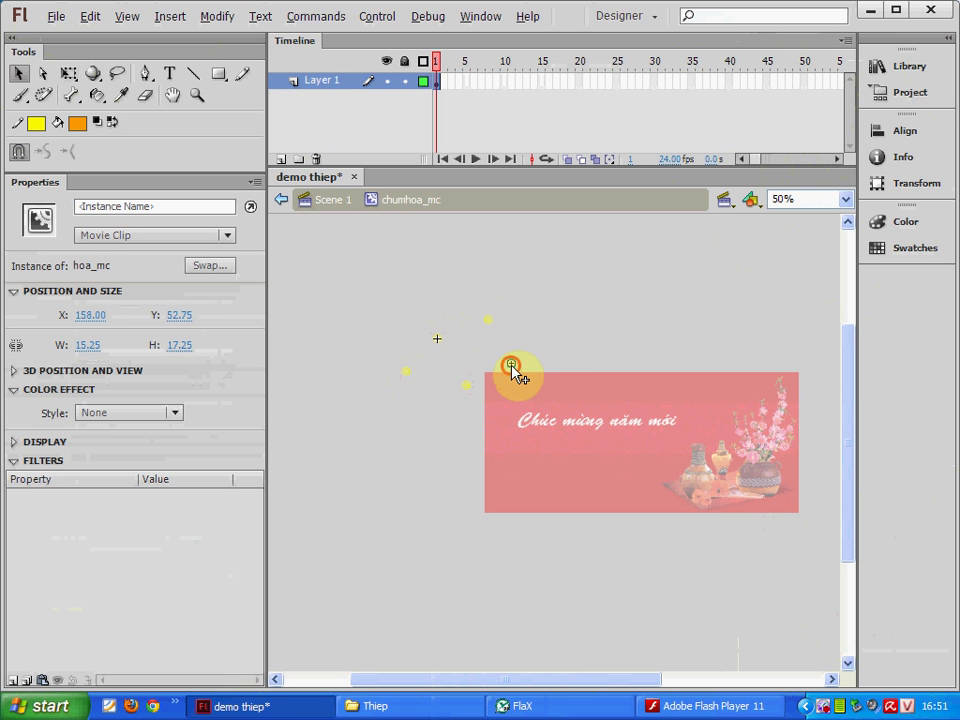
left_click_drag(407, 460, 476, 467)
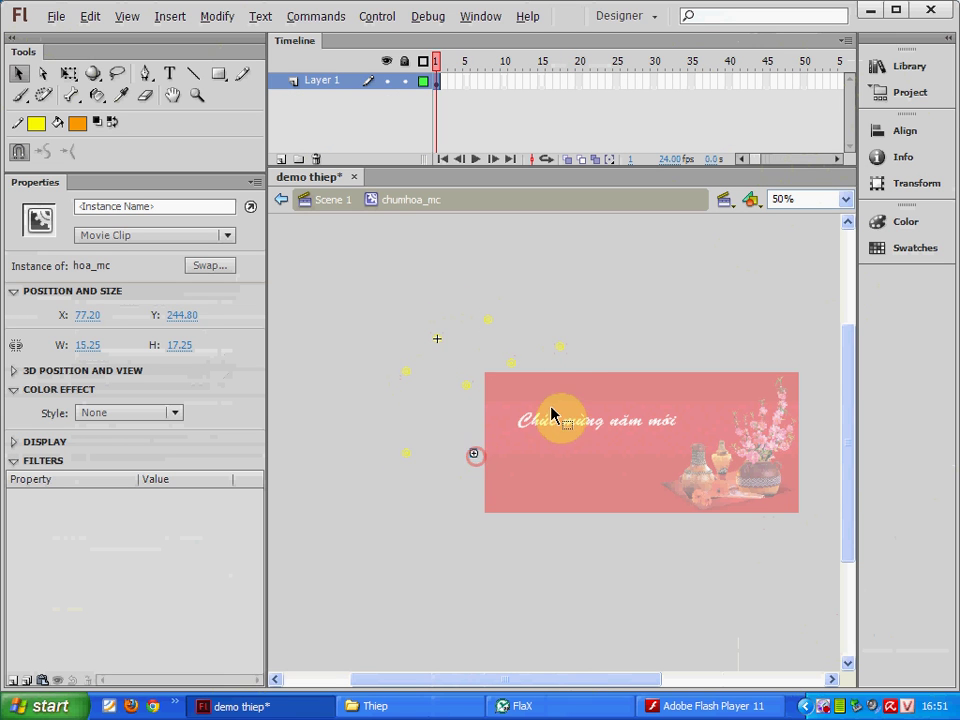
- Scale four flower copies to different sizes, including about 5.3 × 6, 25.9 × 29.3 and 11.25 × 12.75
key("ctrl+=")
key("q")
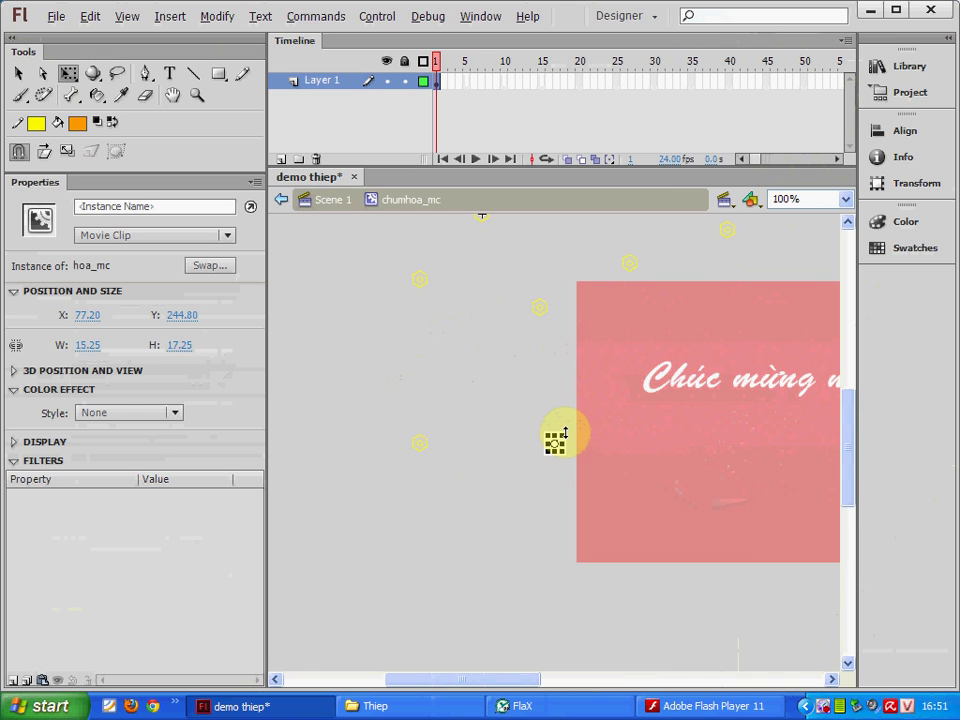
key("ctrl+=")
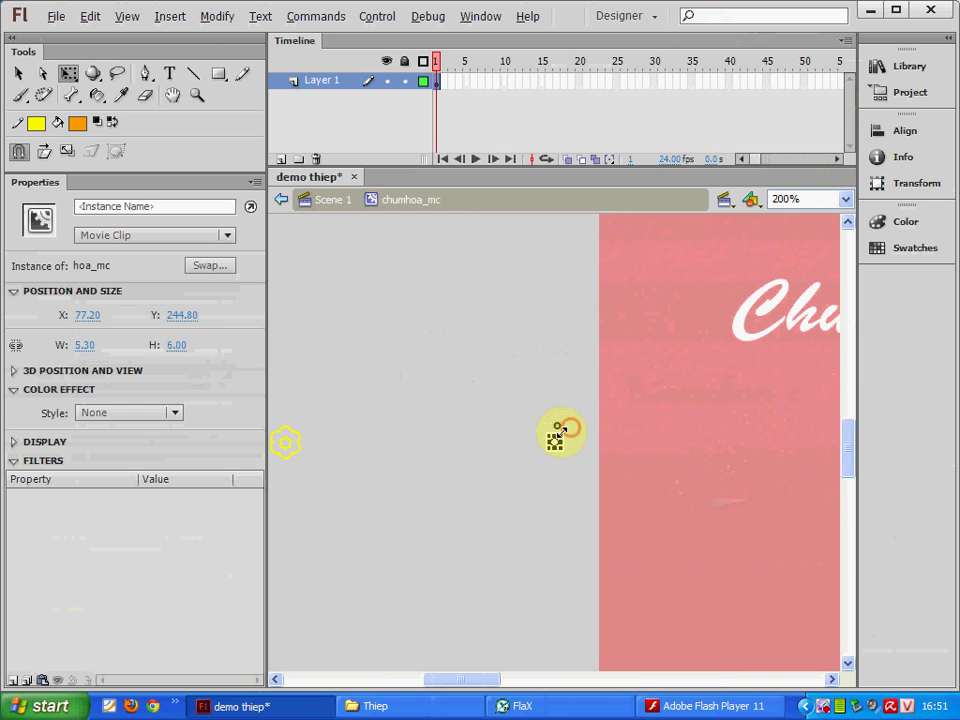
left_click(291, 437)
left_click_drag(302, 422, 324, 403)
left_click_drag(477, 279, 225, 580)
left_click_drag(475, 414, 508, 447)
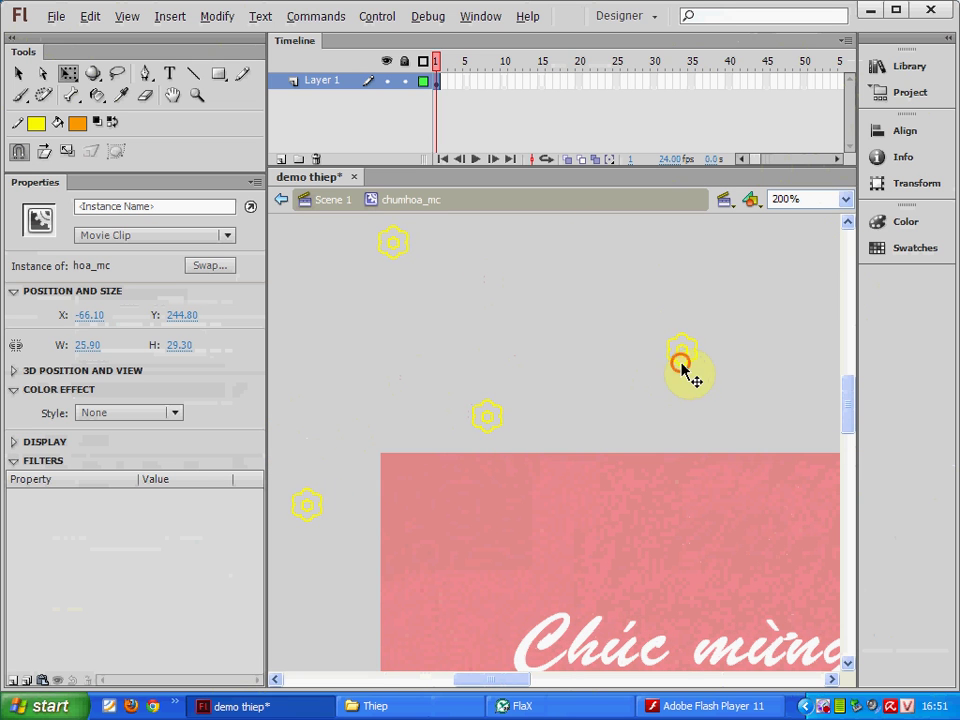
left_click(503, 419)
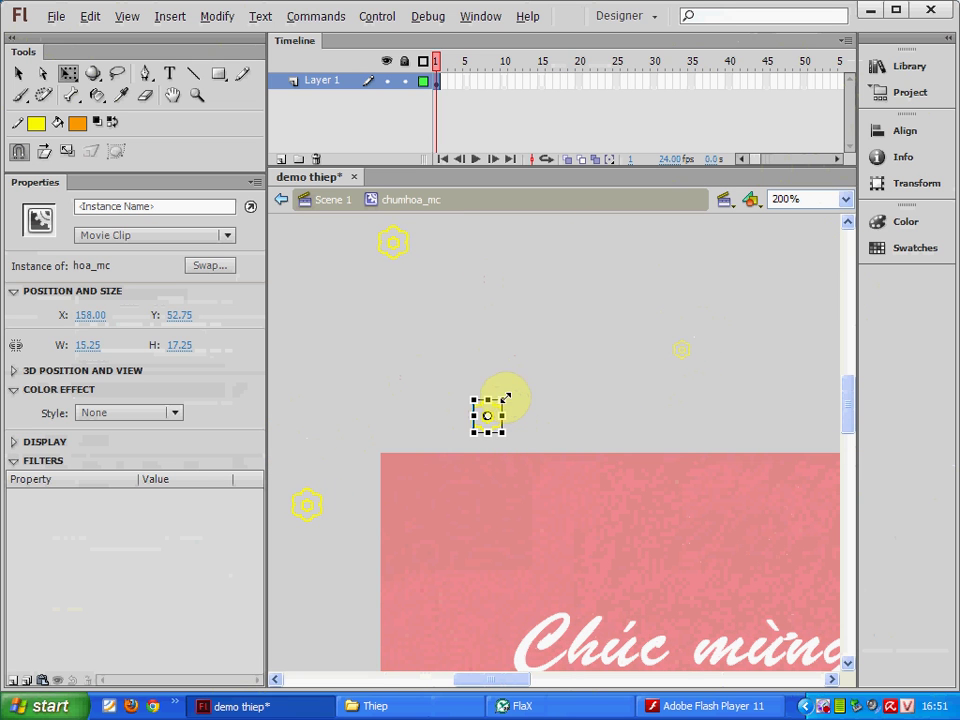
key("ctrl+minus")
key("ctrl+minus")
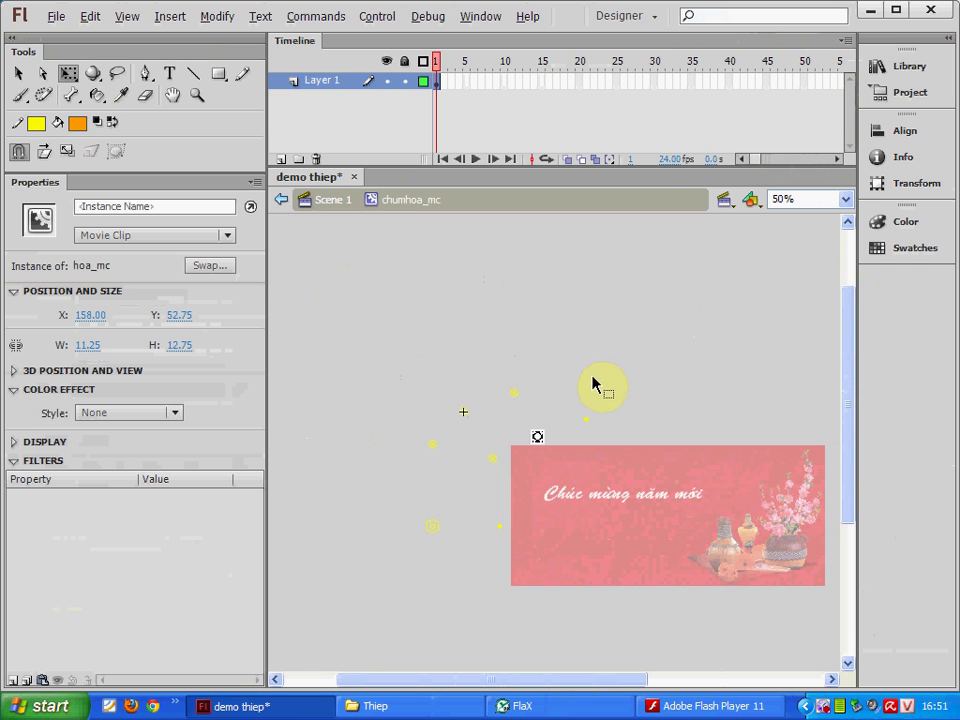
- Duplicate several of the small and large flowers into the gaps of the cluster
left_click_drag(607, 416, 510, 452)
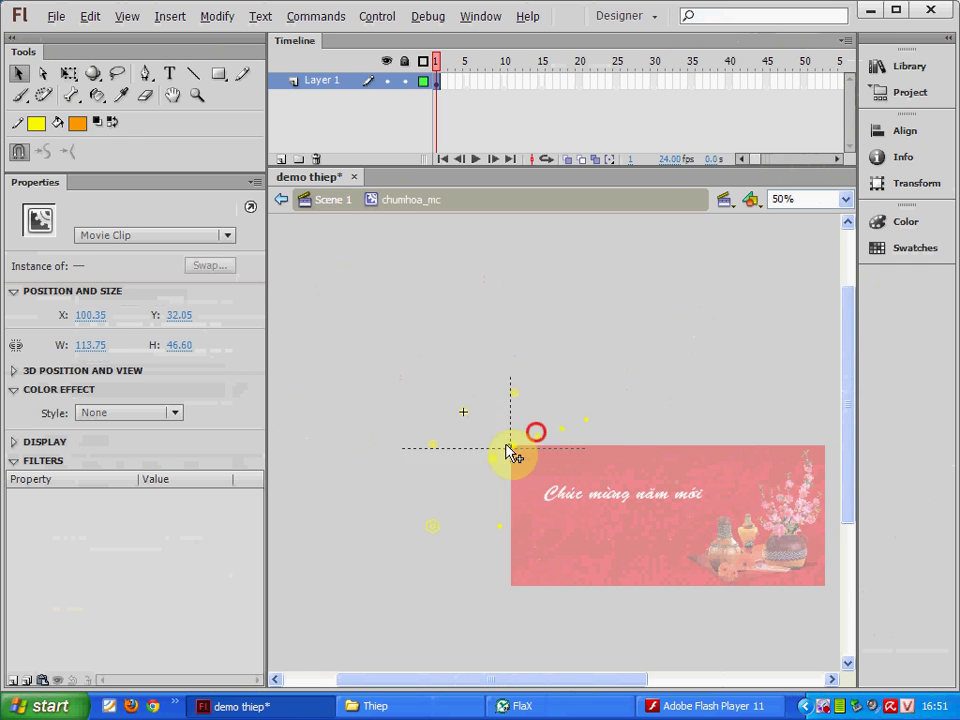
left_click_drag(473, 500, 505, 540)
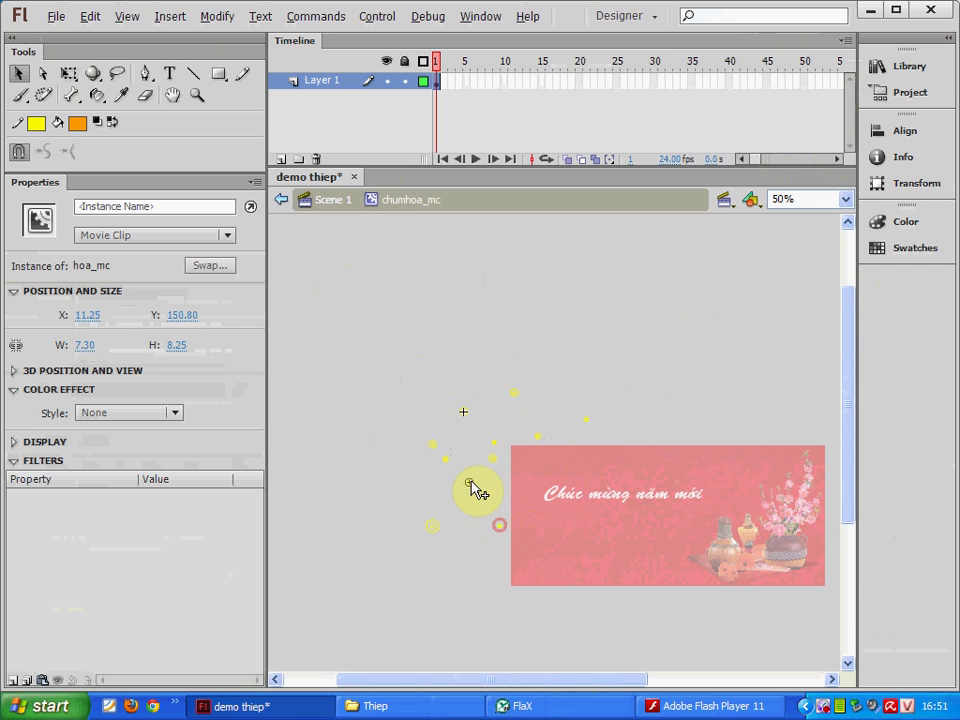
left_click_drag(528, 418, 594, 436)
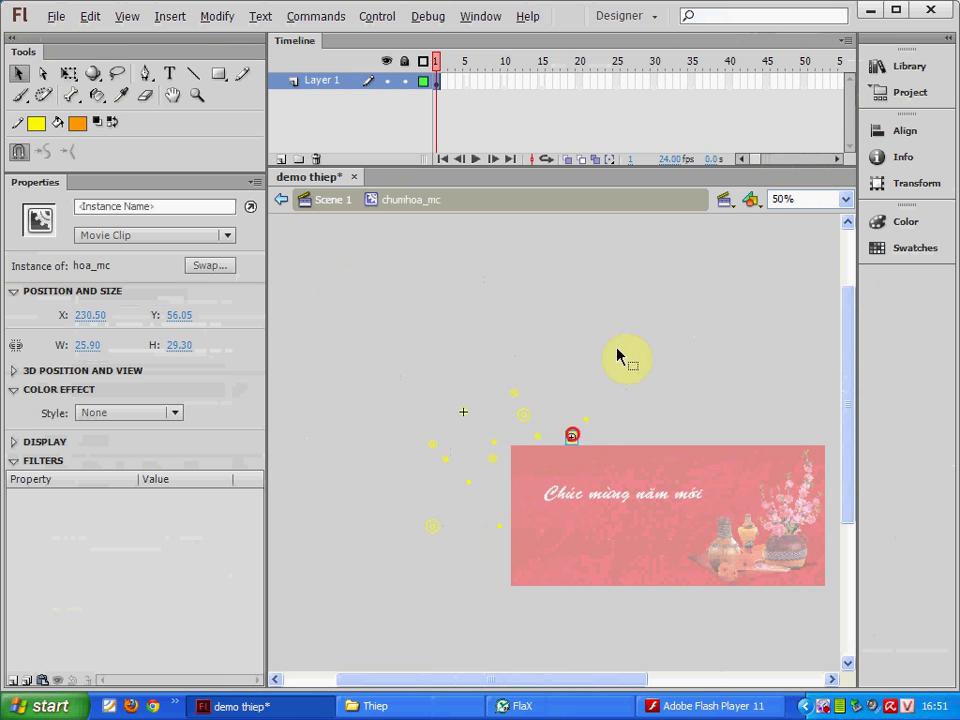
- Select all the flowers for copying and add five new layers above Layer 1, enlarging the timeline area
key("ctrl+a")
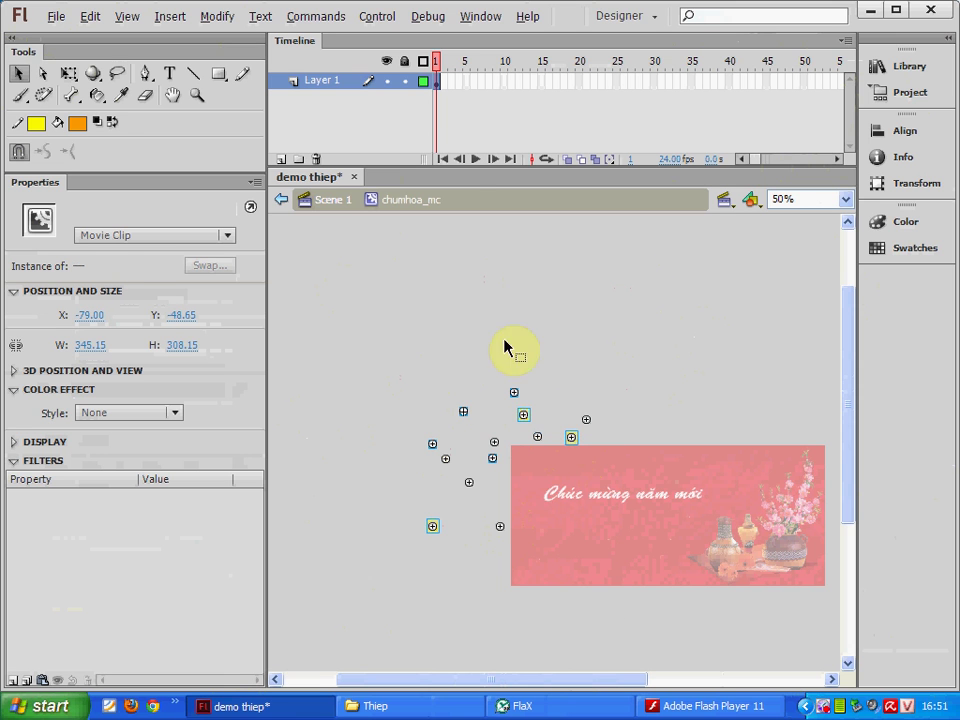
left_click(280, 159)
left_click(280, 159)
left_click(280, 159)
left_click(280, 159)
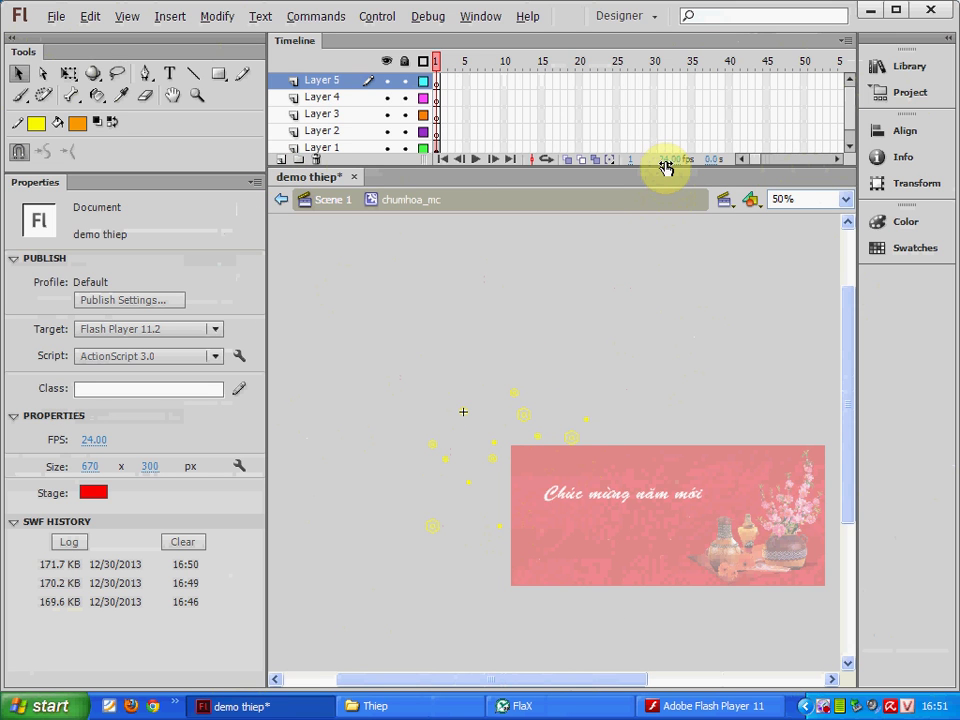
left_click_drag(664, 167, 620, 290)
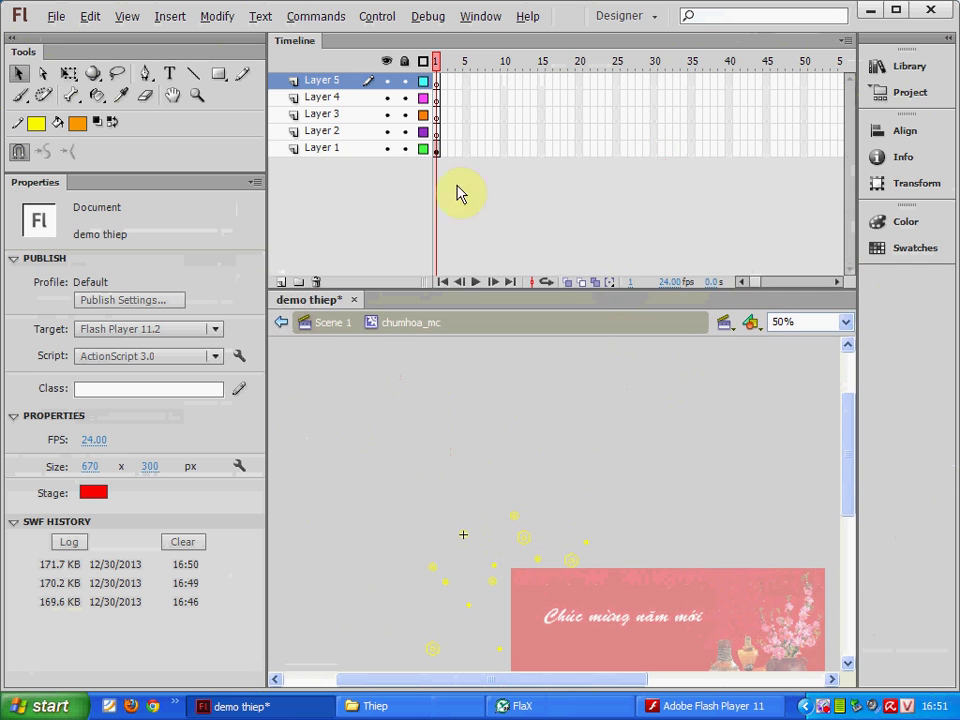
left_click(280, 281)
- Copy Layer 1's flower cluster to a keyframe at frame 40 of Layer 2, placed at about X 81.05, Y -48.65
left_click(436, 166)
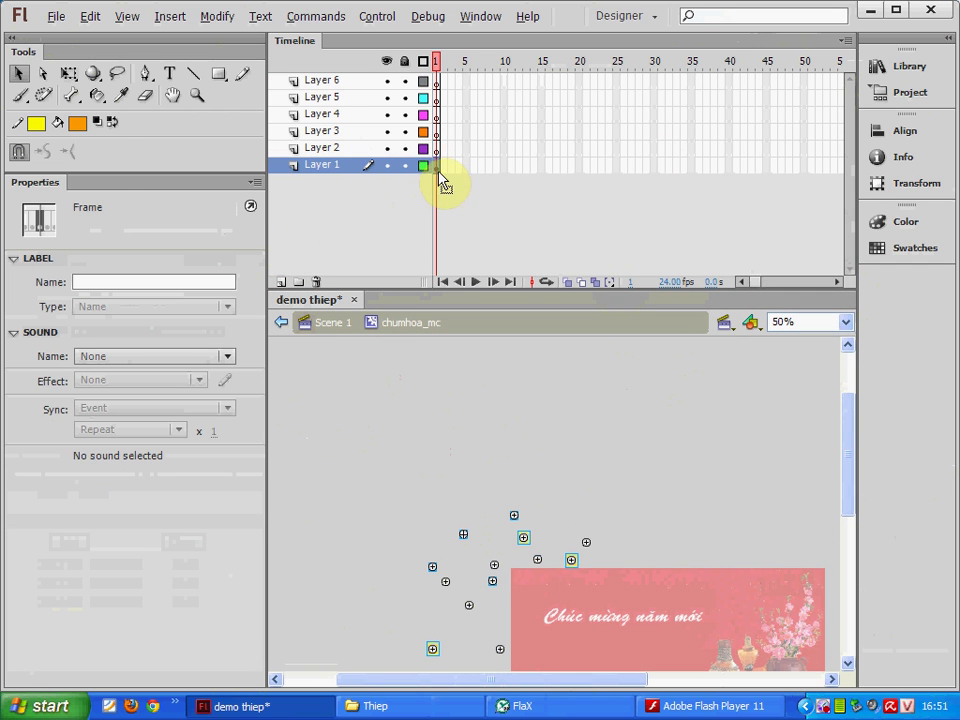
mouse_move(600, 161)
left_mouse_down()
mouse_move(751, 162)
mouse_move(729, 149)
left_mouse_up()
left_click_drag(537, 565, 614, 566)
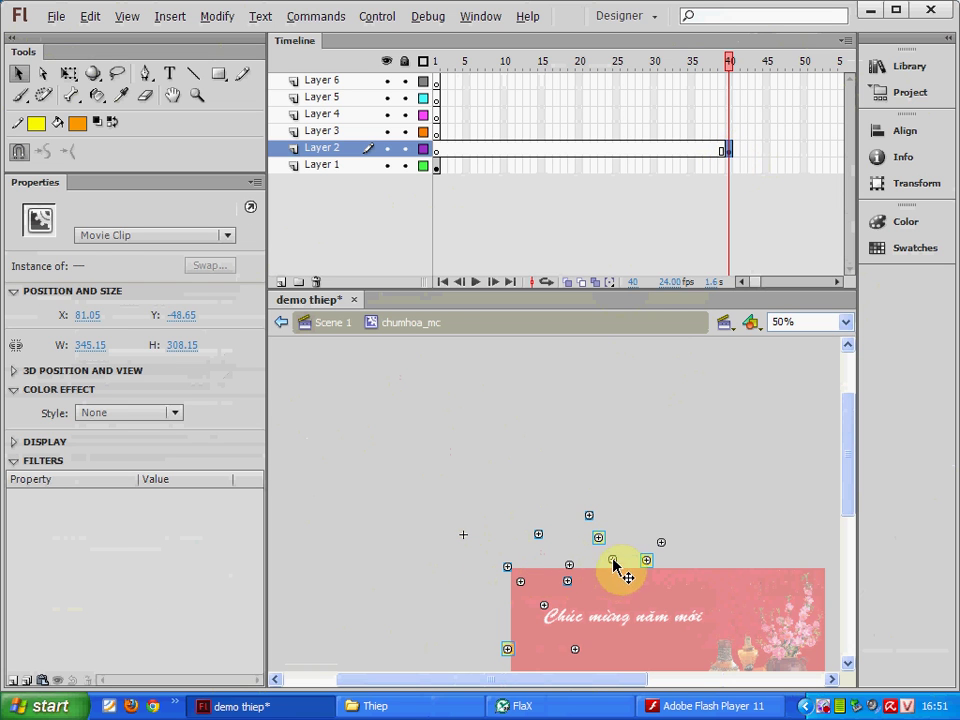
- Add a keyframe at frame 80 of Layer 3 holding a copy of the flower cluster at about X -175, Y 53.4
left_click_drag(736, 161, 797, 138)
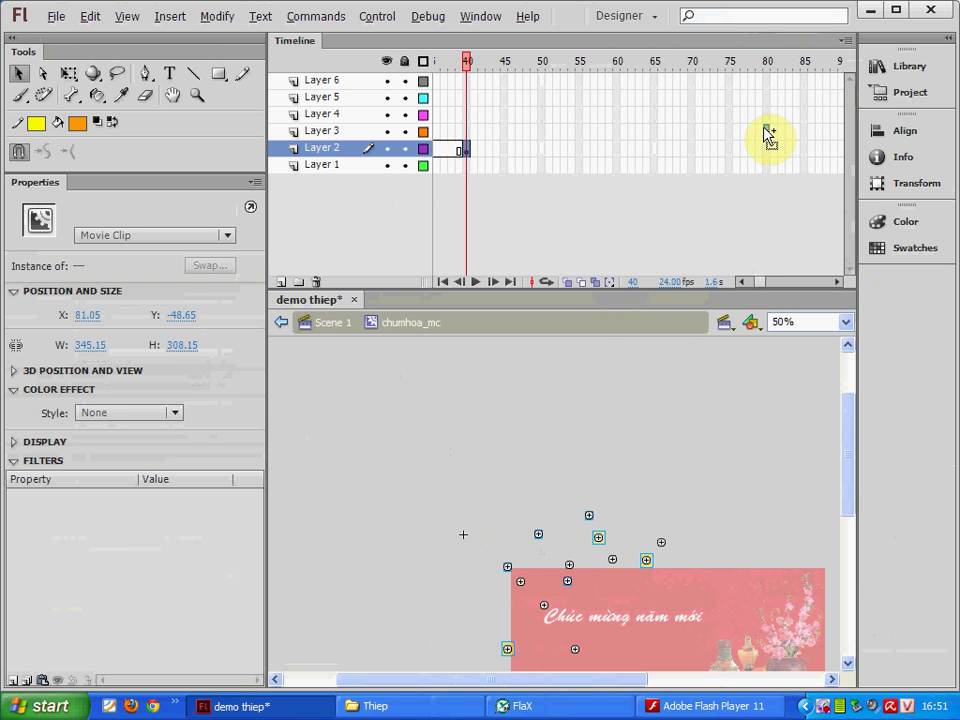
left_click(765, 131)
key("F6")
left_click_drag(643, 576, 615, 563)
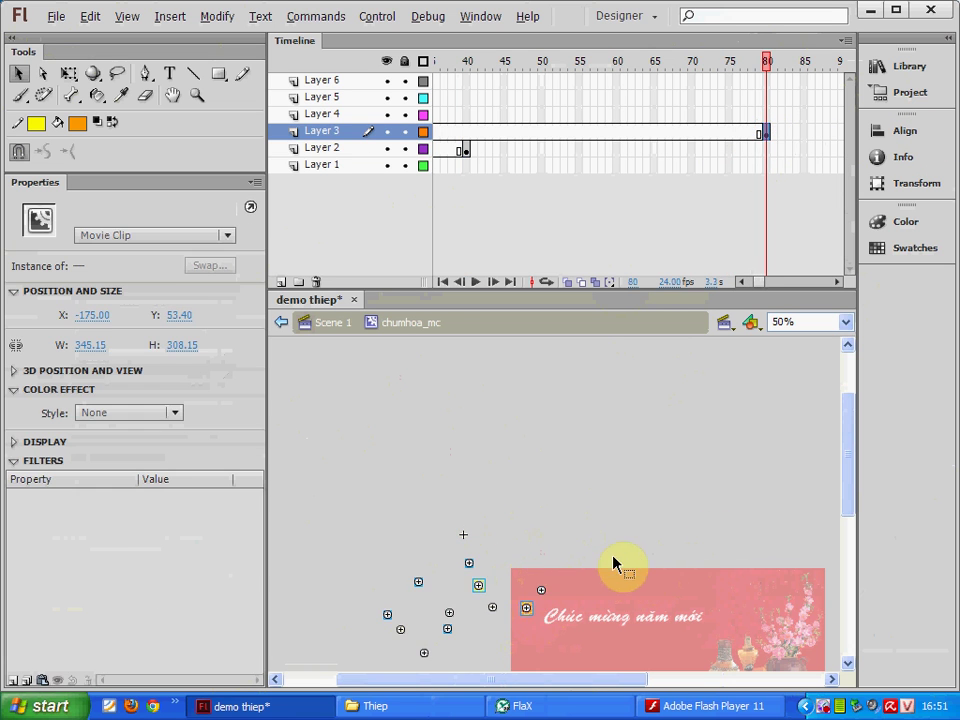
- Place a copy of the cluster at frame 120 of Layer 4 and duplicate five of its flowers at about X 135.35, Y 18.55
mouse_move(812, 110)
left_mouse_down()
mouse_move(776, 146)
mouse_move(896, 122)
mouse_move(808, 124)
mouse_move(804, 115)
left_mouse_up()
key("F6")
left_click_drag(490, 606, 564, 619)
left_click(508, 589)
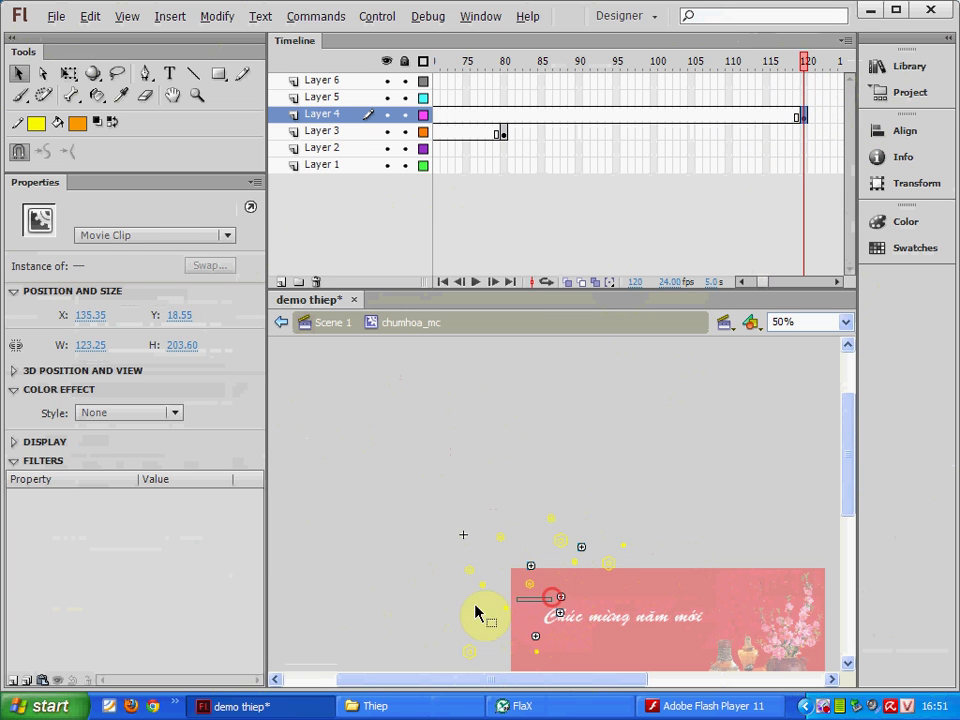
left_click(527, 228)
- Duplicate five flowers at frame 80 of Layer 3 to about X 147.5, Y -63.9, and one more above the cluster
left_click(504, 133)
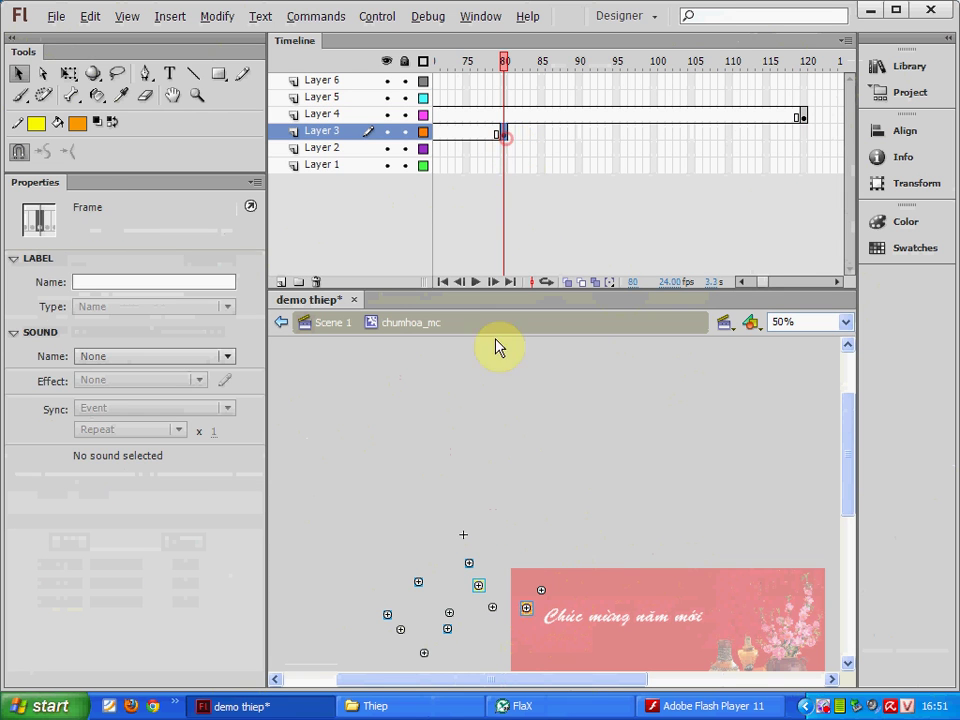
left_click(483, 578)
left_click_drag(490, 590, 574, 537)
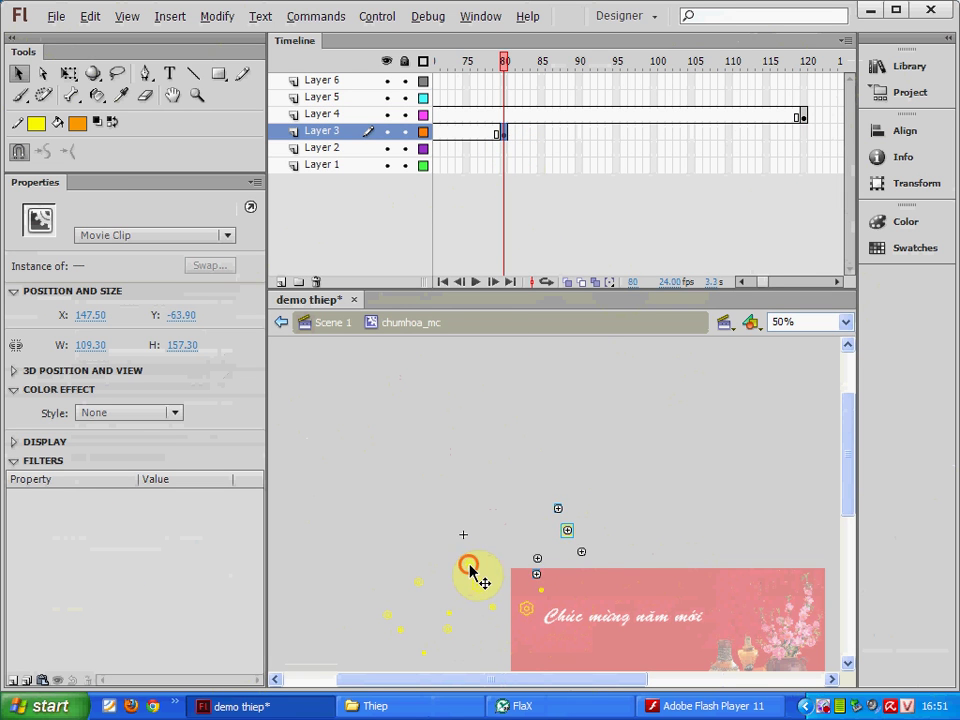
left_click_drag(473, 572, 447, 552)
- Add the flower cluster at frame 170 of Layer 5, positioned at about X -98, Y 19.35
mouse_move(803, 116)
left_mouse_down()
mouse_move(896, 107)
mouse_move(805, 99)
left_mouse_up()
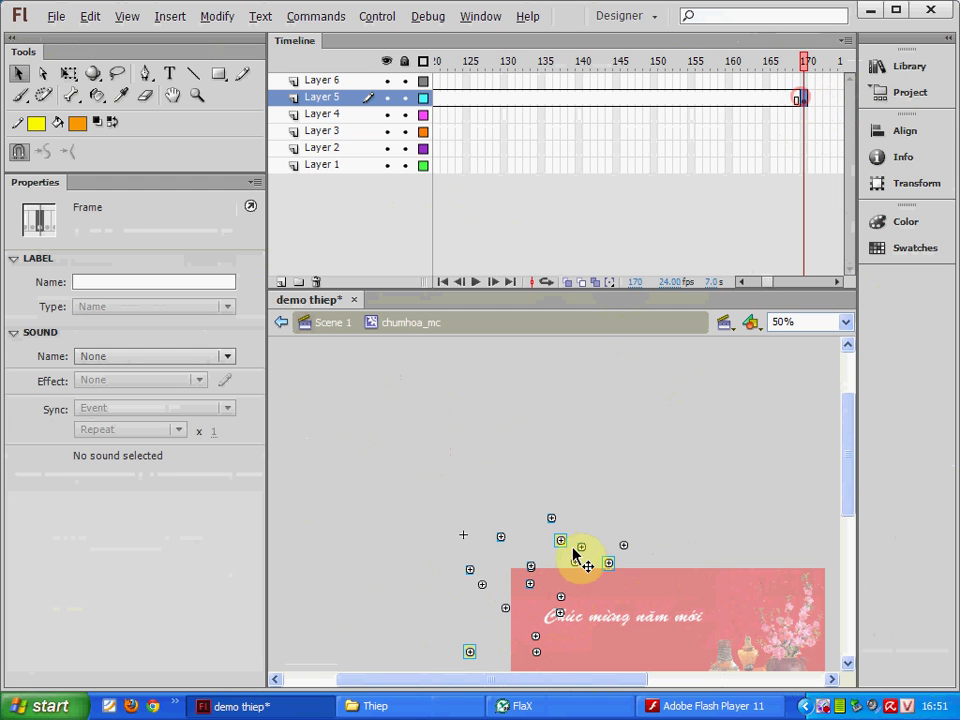
left_click_drag(562, 545, 516, 574)
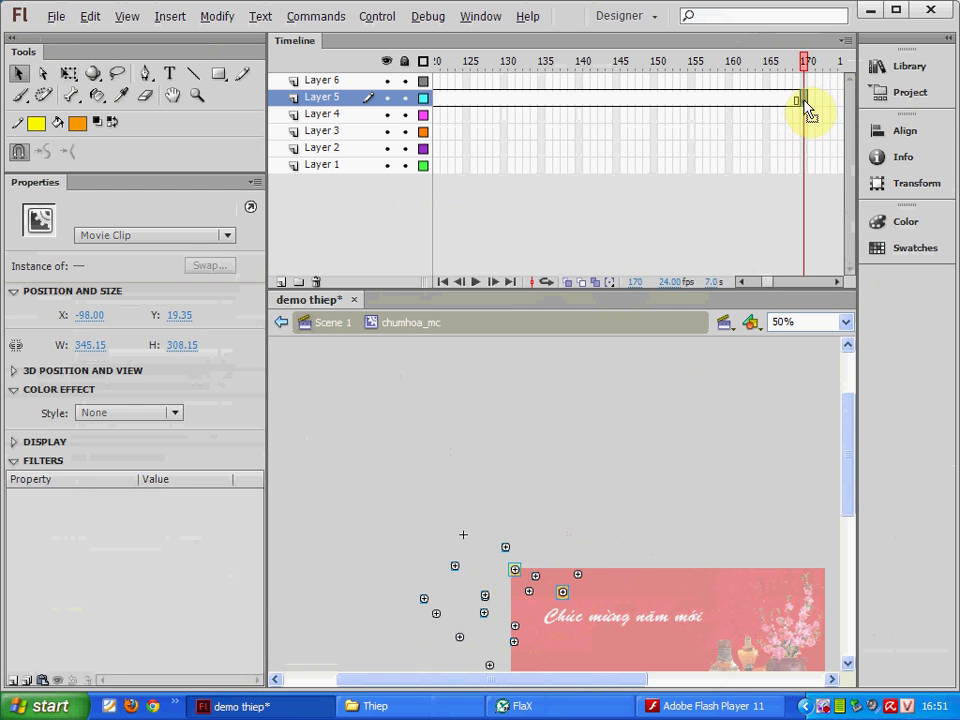
- Delete Layer 6 and extend all five remaining layers of chumhoa_mc to frame 370
left_click(343, 81)
left_click(316, 281)
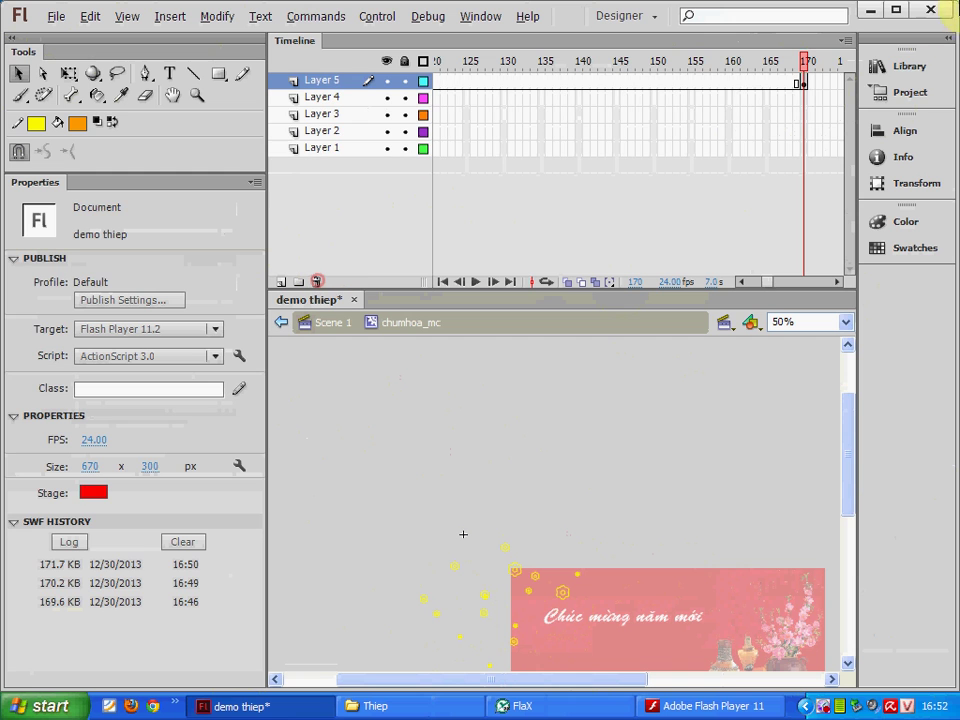
left_click_drag(838, 86, 953, 263)
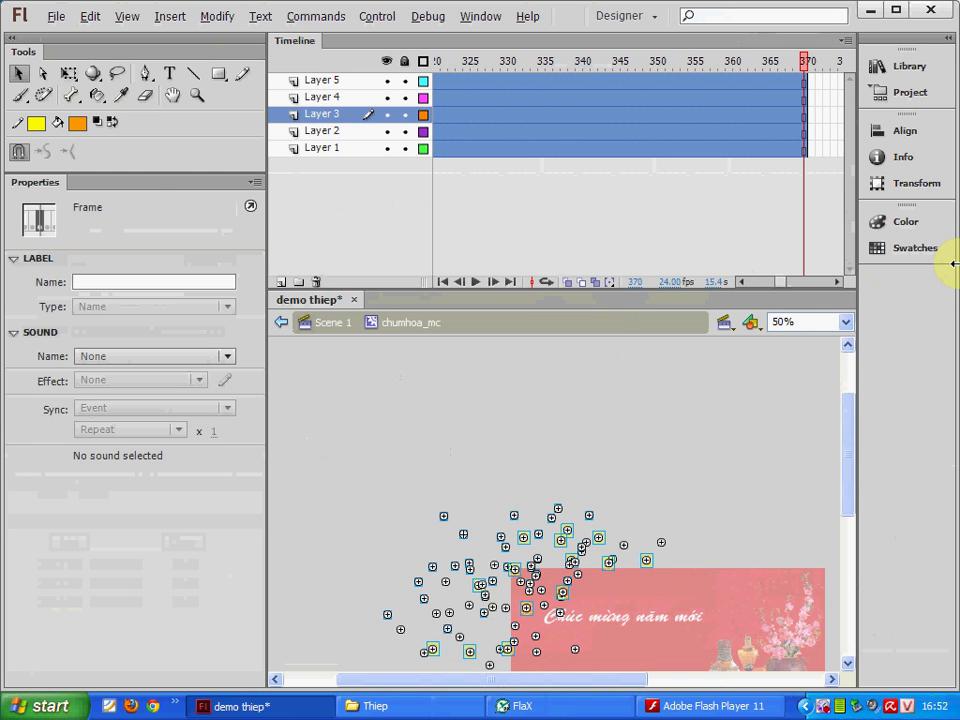
- Test the movie to check the falling flowers, and extend all five layers of chumhoa_mc to frame 590
key("ctrl+Return")
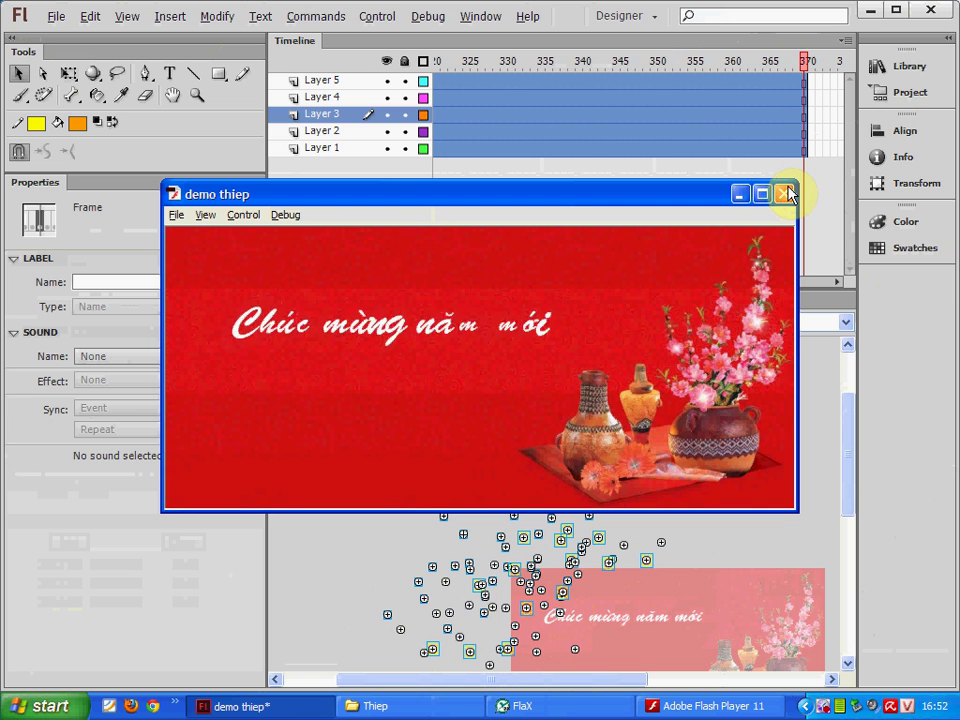
left_click(787, 194)
left_click(837, 282)
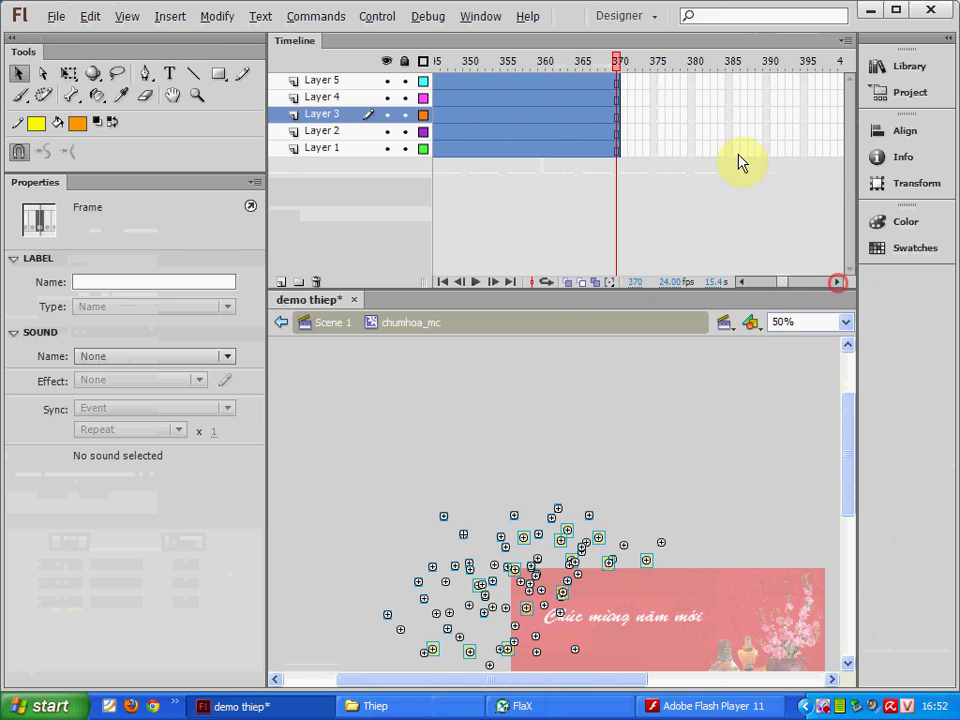
left_click_drag(719, 152, 930, 40)
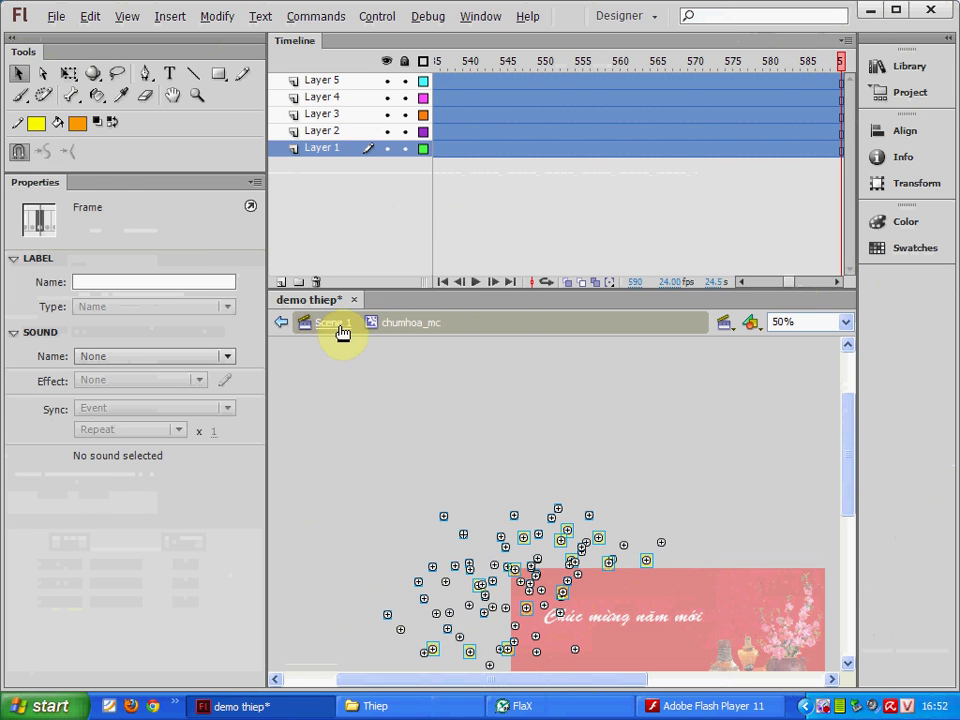
- Apply a 40% Alpha colour effect to two large flowers at frame 590, at X 128.50, Y 7.20 and X 211.50, Y 124.05
left_click(519, 392)
left_click(525, 540)
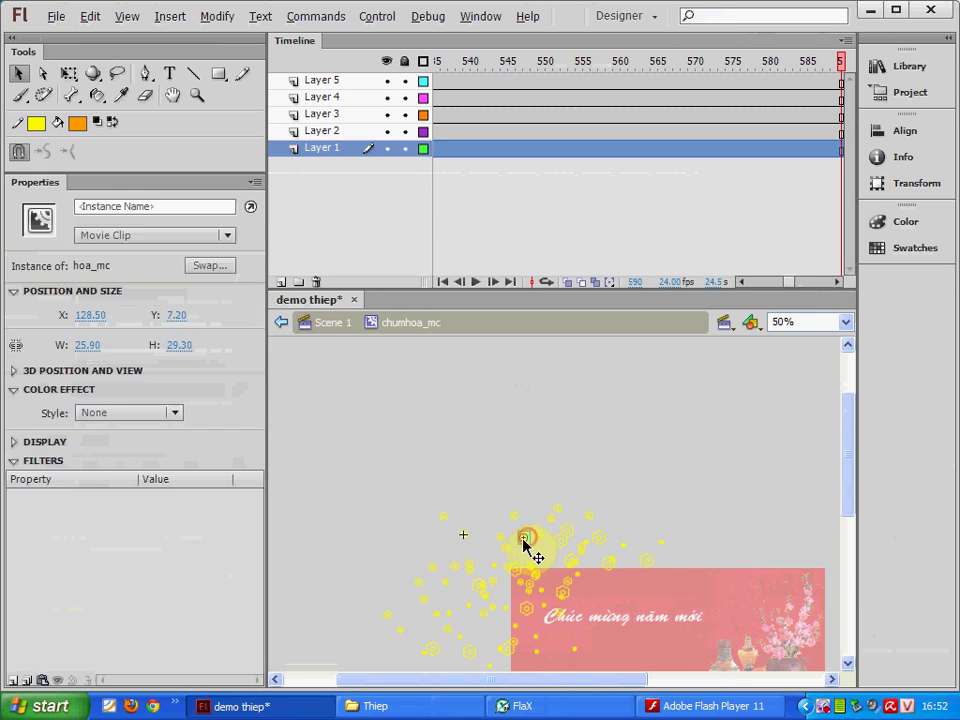
left_click(159, 414)
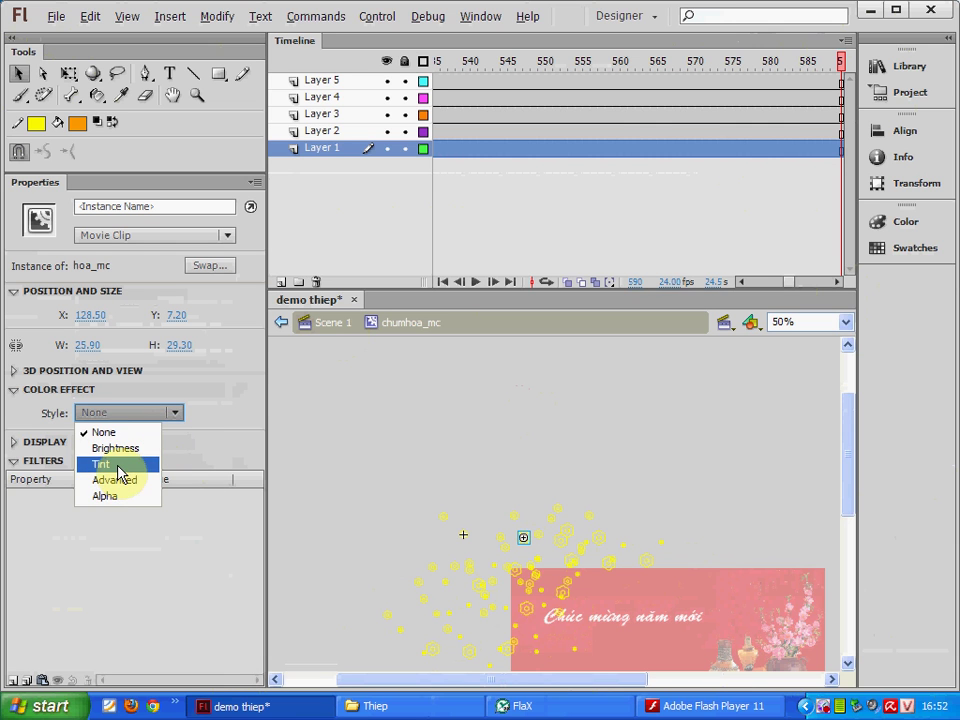
left_click(110, 497)
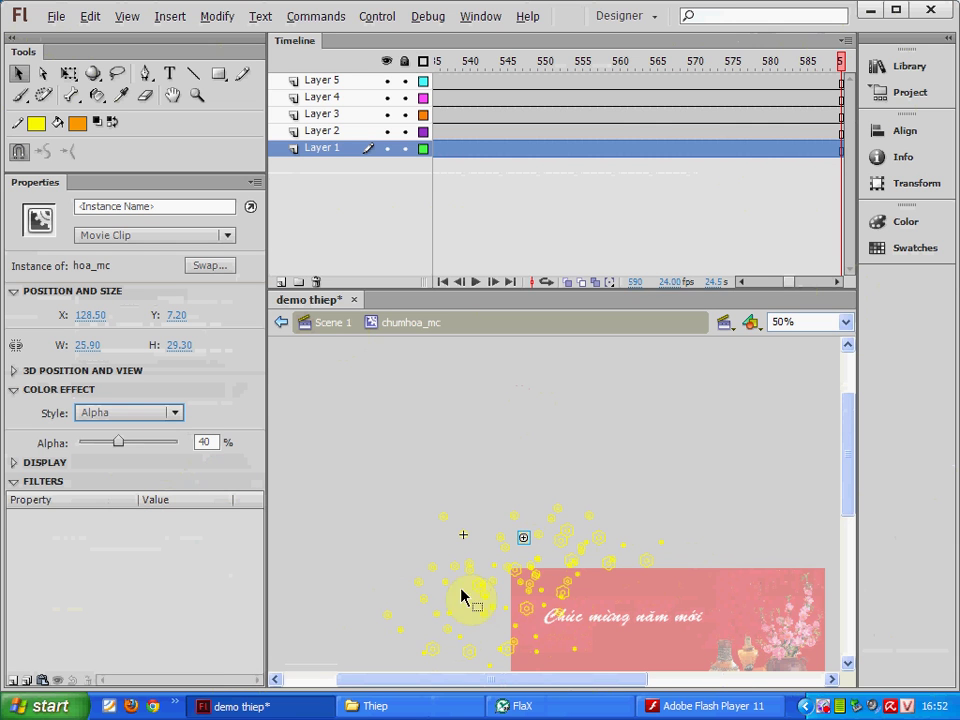
left_click(561, 596)
left_click(130, 412)
left_click(112, 497)
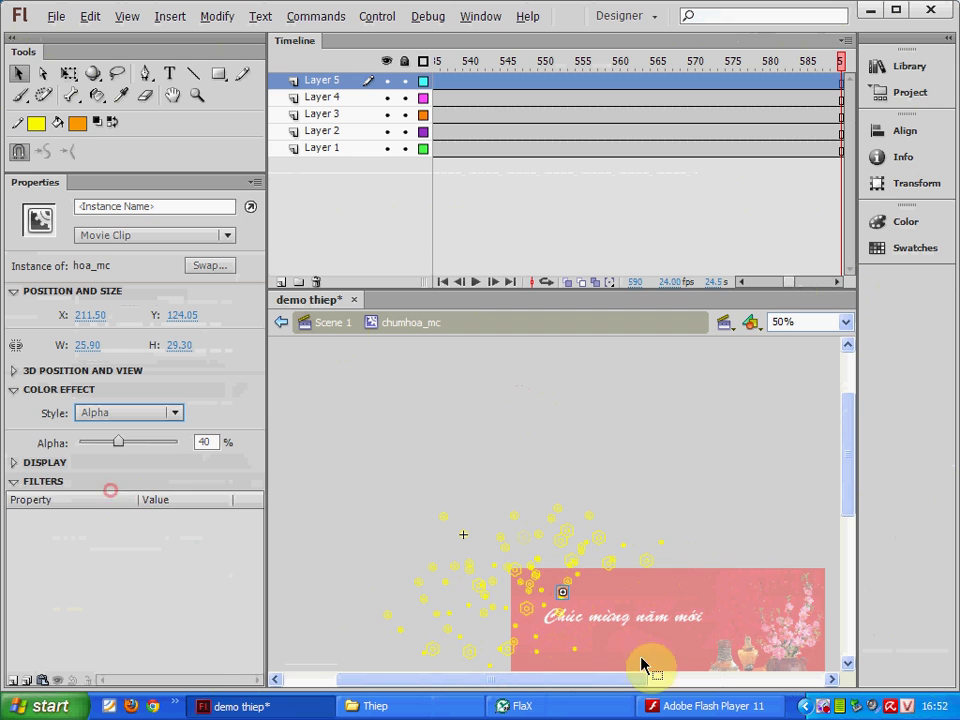
- Apply the Alpha colour effect to two small flowers at frame 590, at X 106.95, Y 229.20 and X 44.95, Y 129.15
left_click(516, 642)
left_click(161, 411)
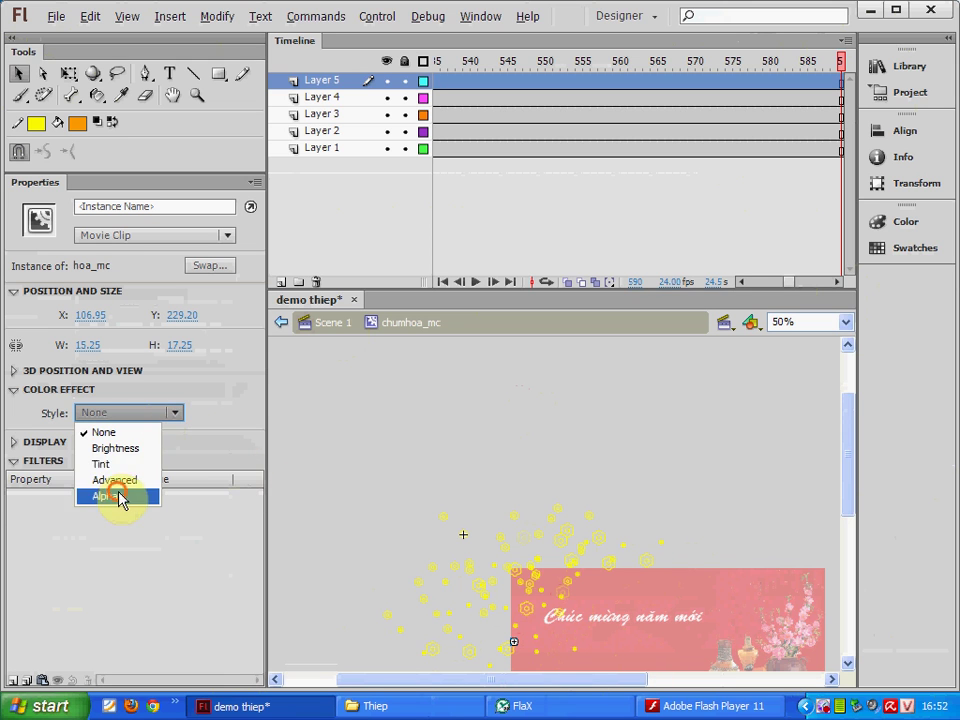
left_click(118, 497)
left_click(486, 597)
left_click(160, 412)
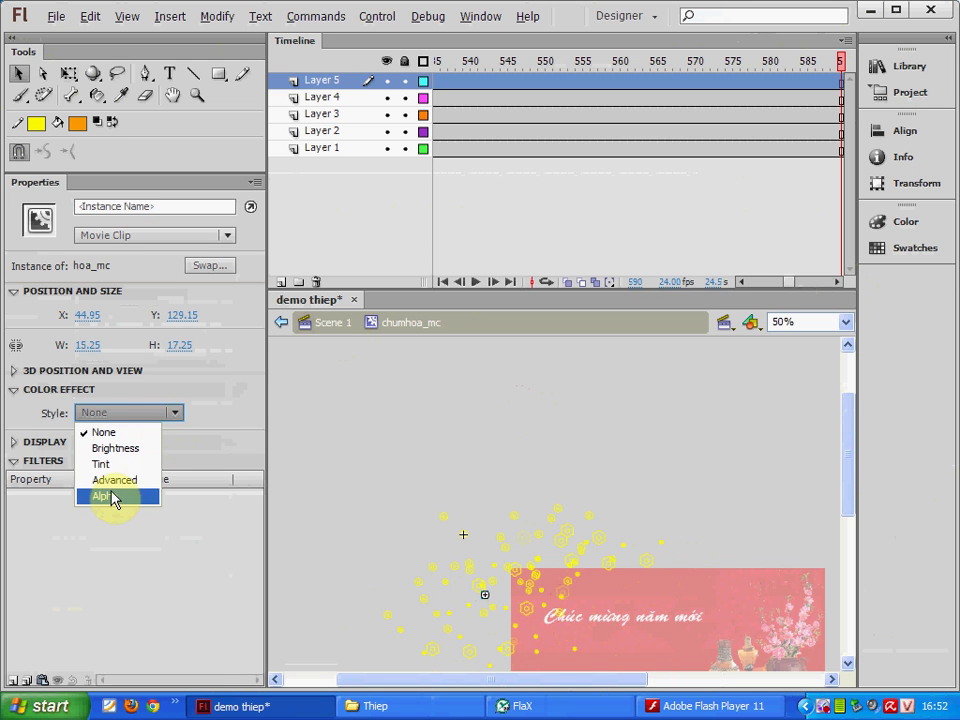
left_click(112, 496)
- Return to Scene 1 and test the movie to check the semi-transparent flowers
left_click(328, 323)
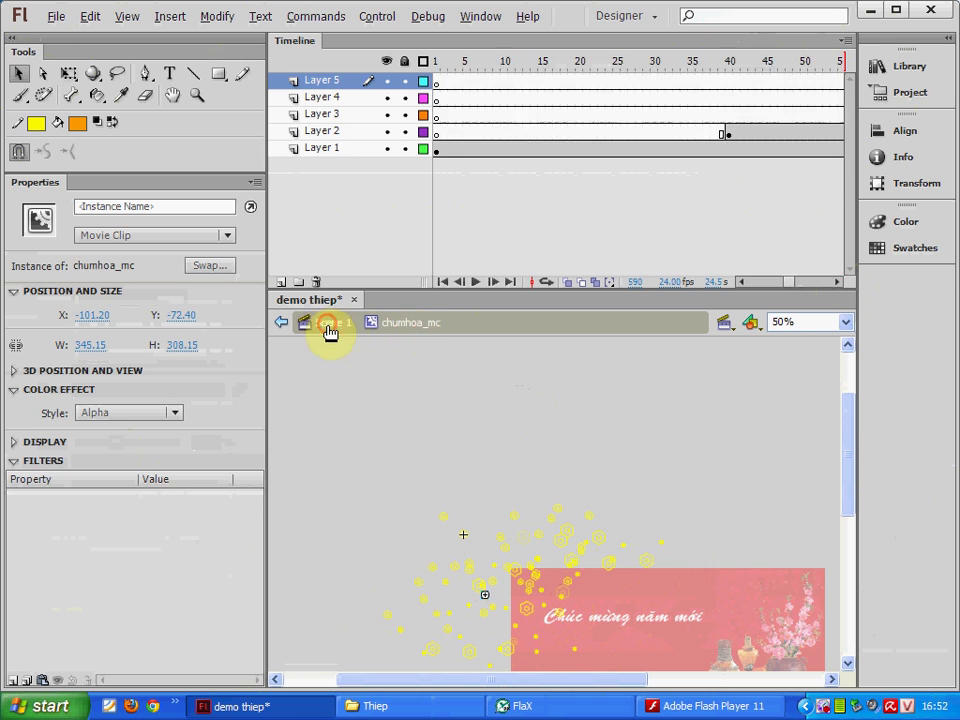
key("ctrl+Return")
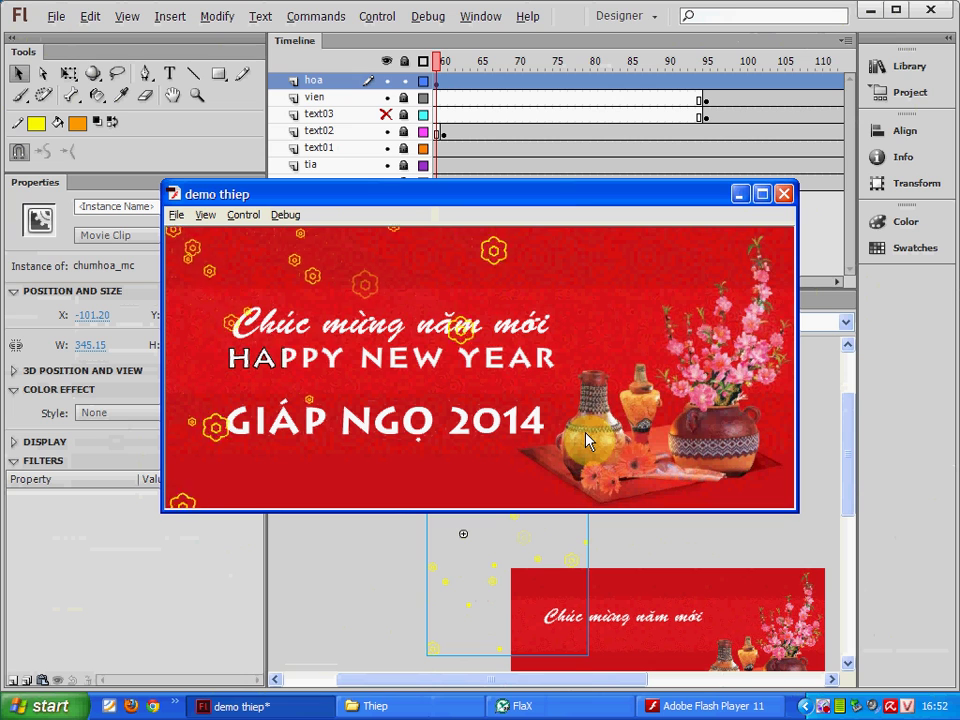
left_click(783, 196)
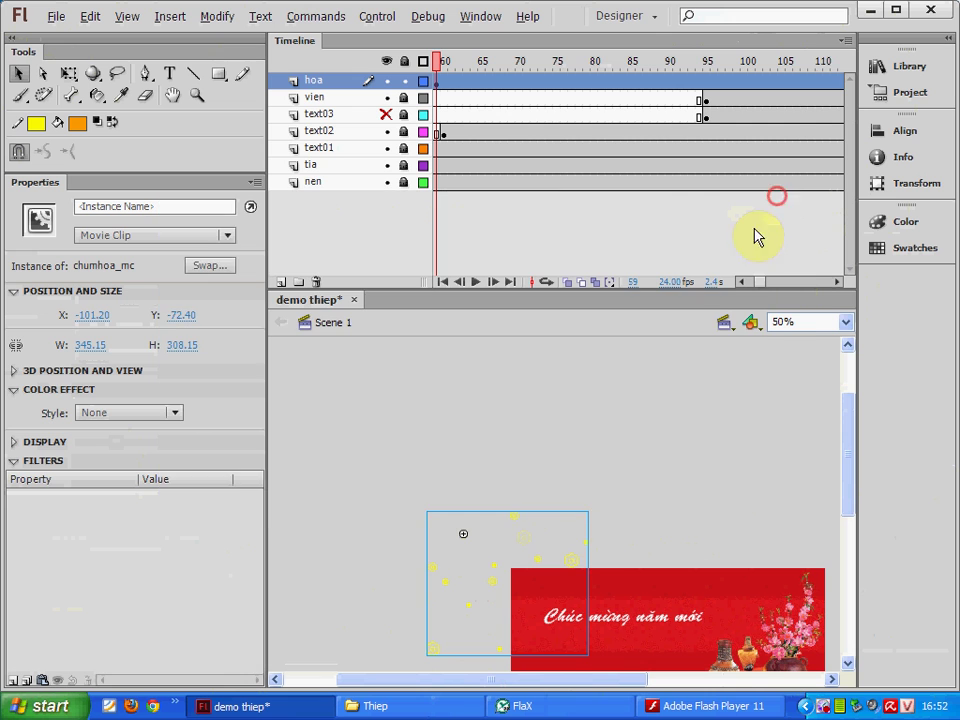
- Open chumhoa_mc from the stage and enter its hoa_mc flower near the top for editing
left_click(546, 493)
left_click(512, 520)
double_click(512, 520)
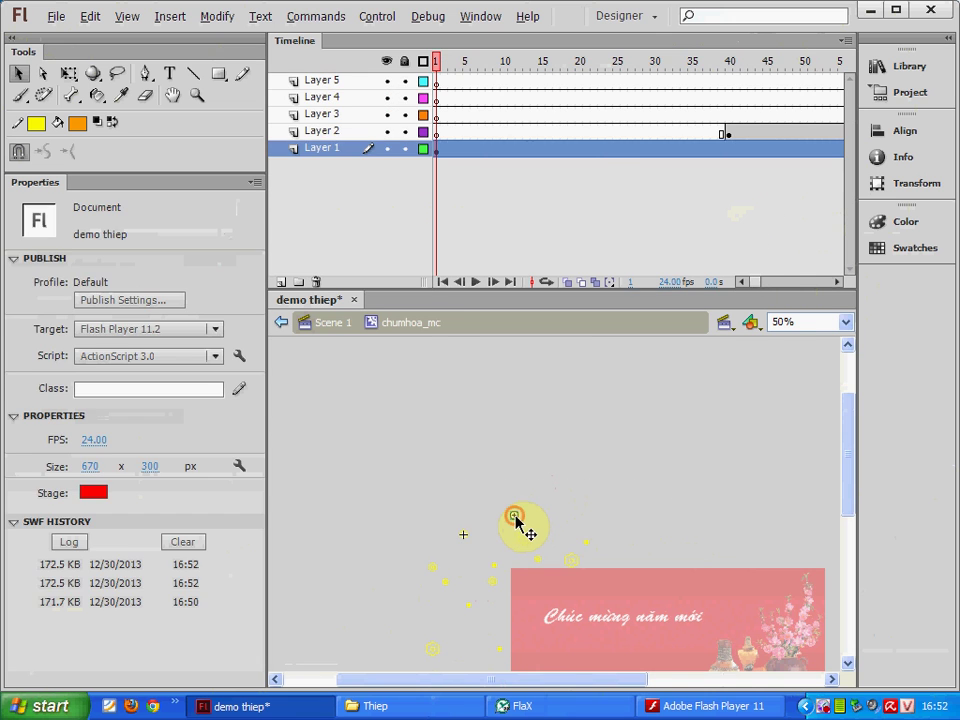
left_click(514, 518)
double_click(517, 519)
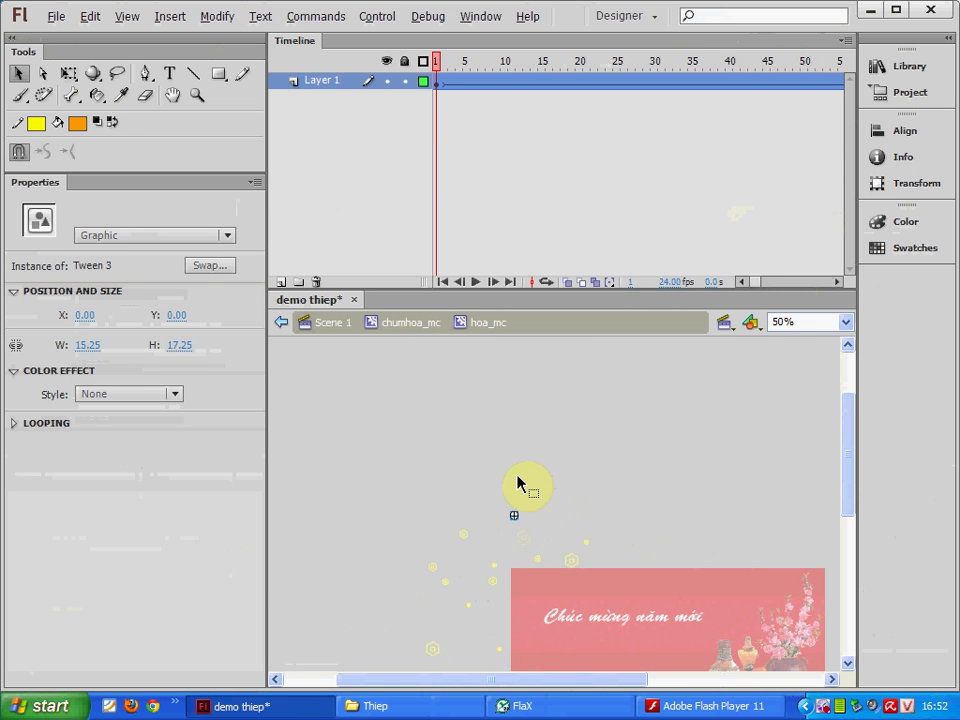
key("ctrl+equal")
left_click(575, 452)
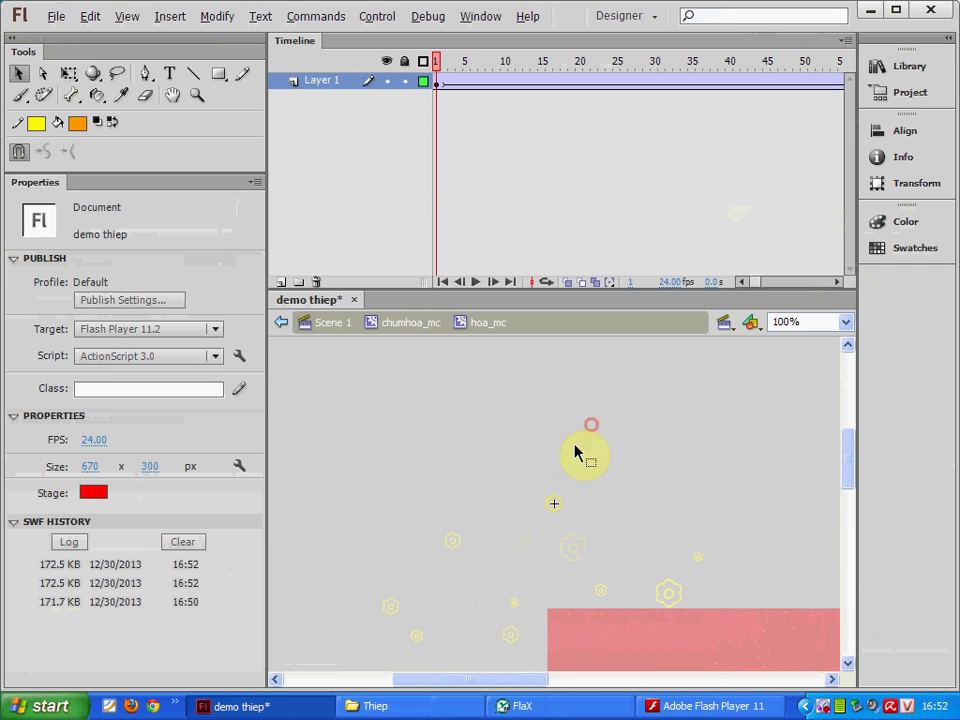
left_click(554, 503)
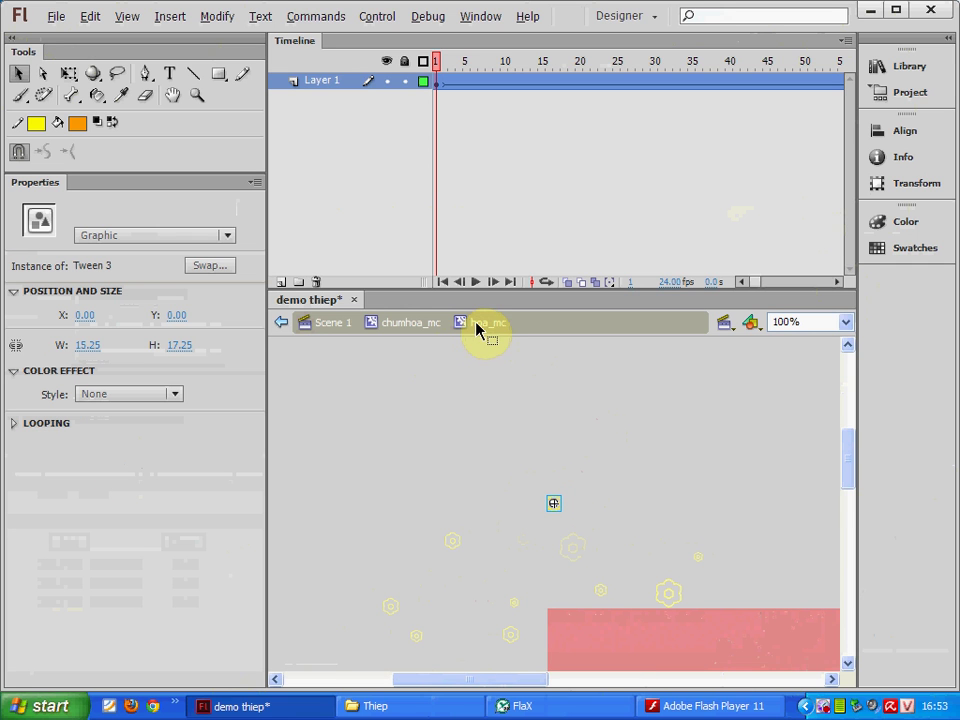
left_click(544, 497)
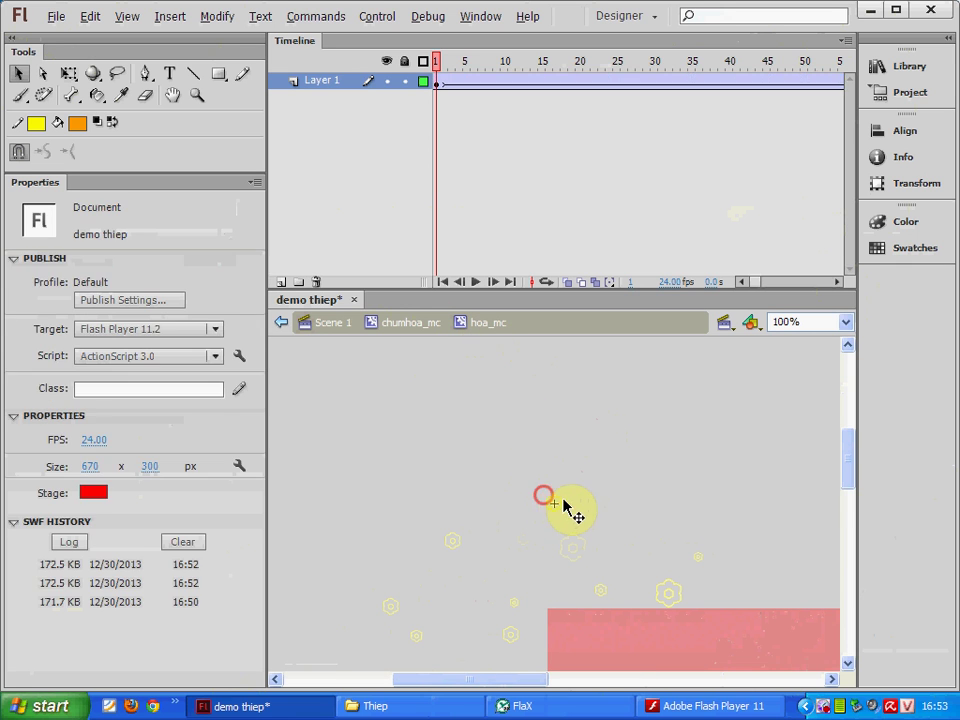
left_click(556, 504)
- Set the hoa_mc tweens at frame 3 and frame 130 to rotate clockwise (CW) once
left_click(450, 82)
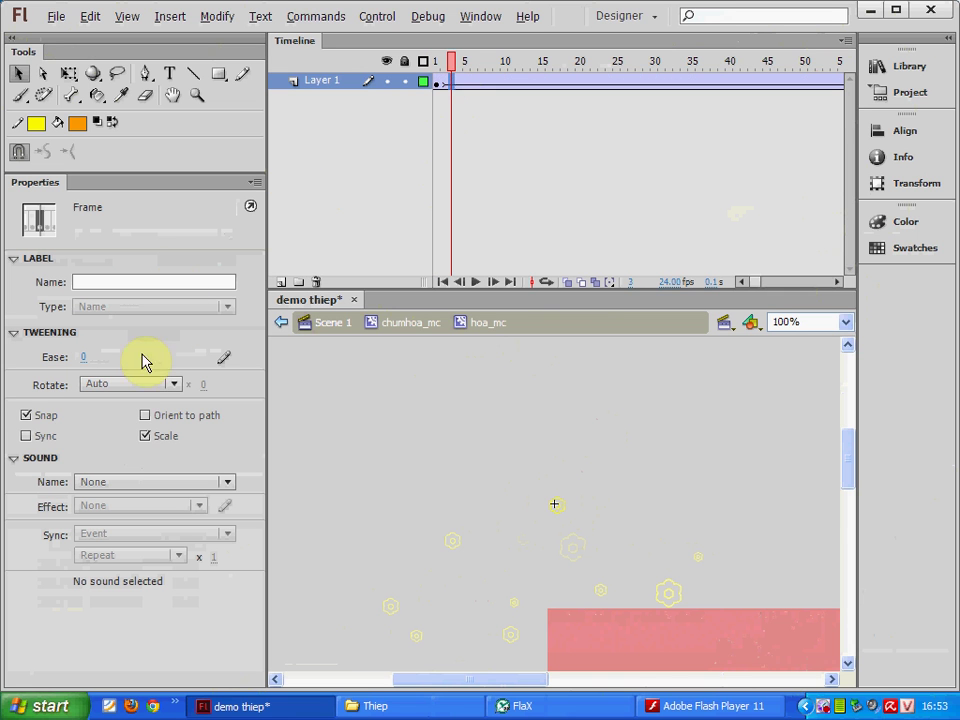
left_click(130, 383)
left_click(124, 435)
left_click_drag(455, 66, 676, 68)
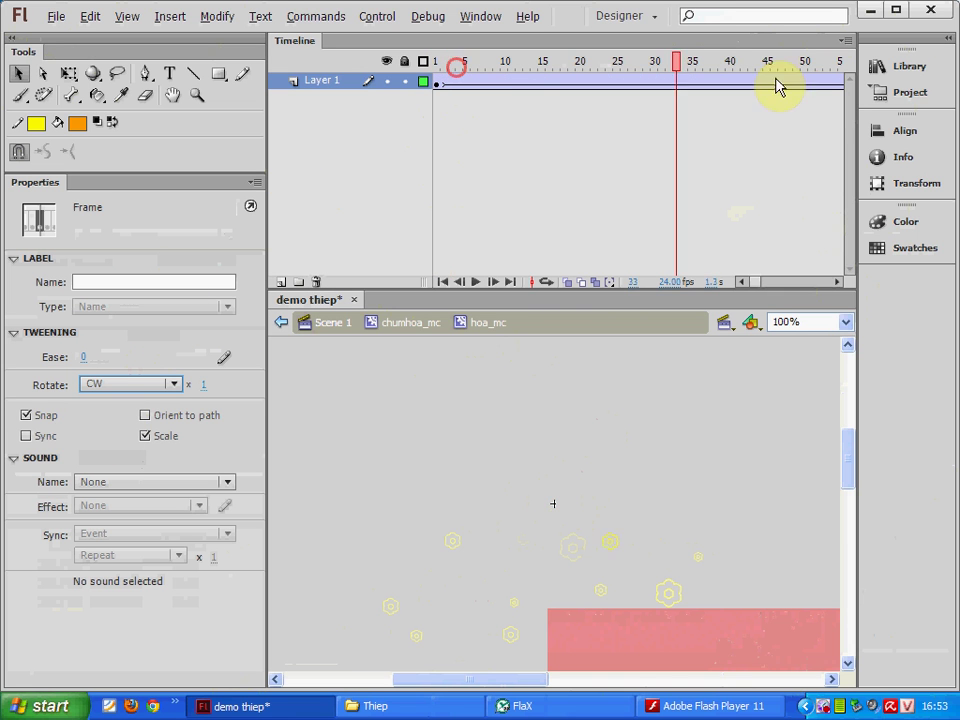
left_click_drag(778, 87, 831, 79)
left_click(692, 72)
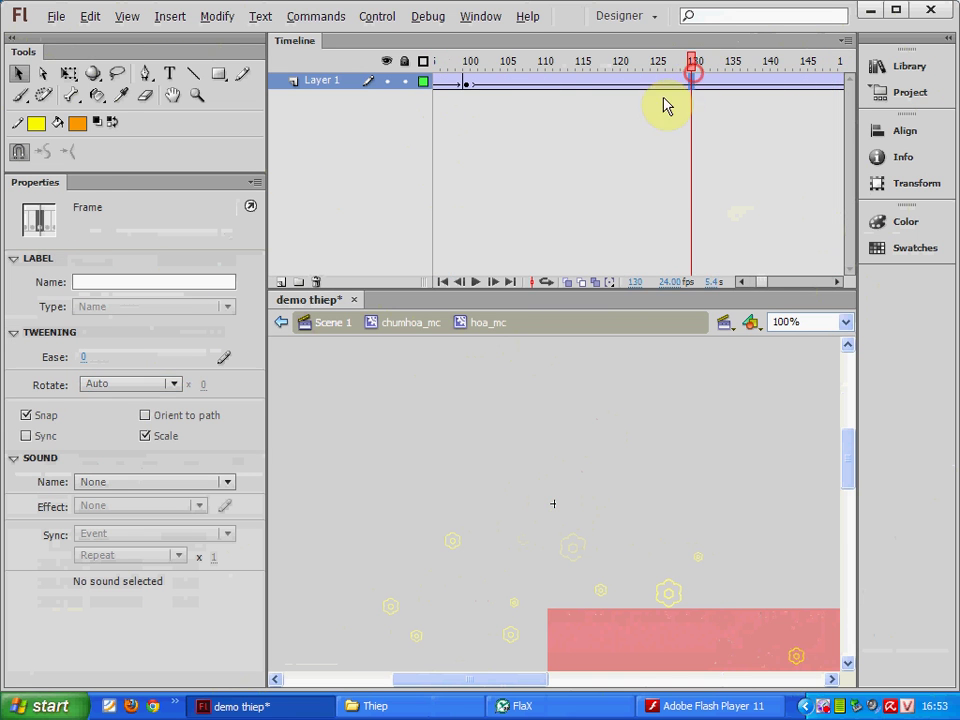
left_click(113, 390)
left_click(107, 434)
- Set the hoa_mc tween at frame 313 to rotate counter-clockwise (CCW) once
left_click_drag(739, 86, 866, 80)
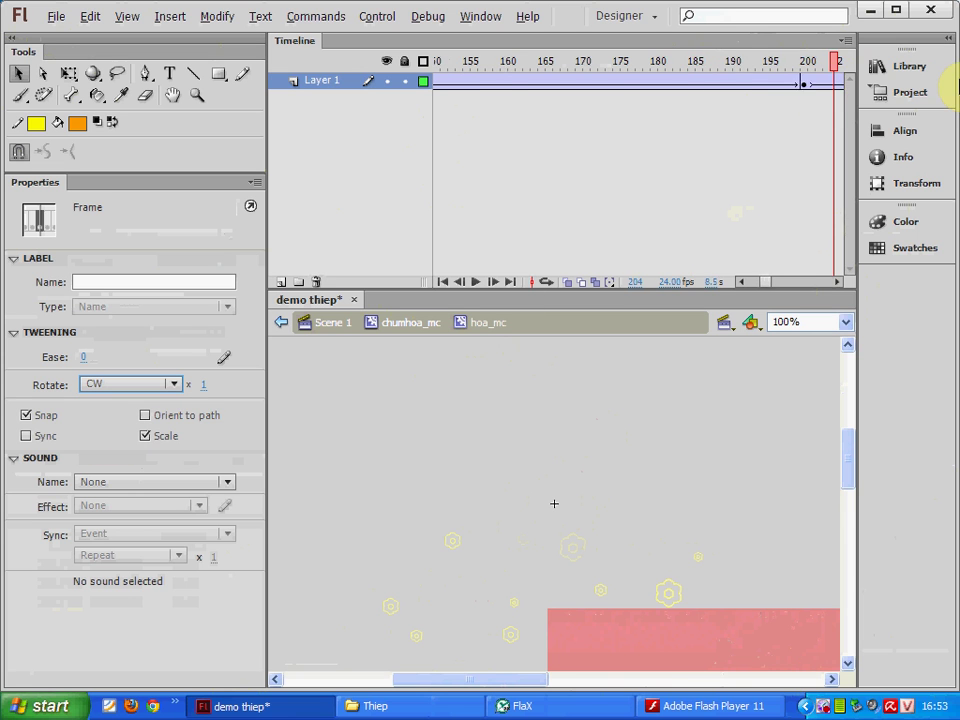
left_click_drag(955, 85, 708, 90)
left_click(160, 390)
left_click(112, 452)
left_click(135, 386)
left_click(106, 450)
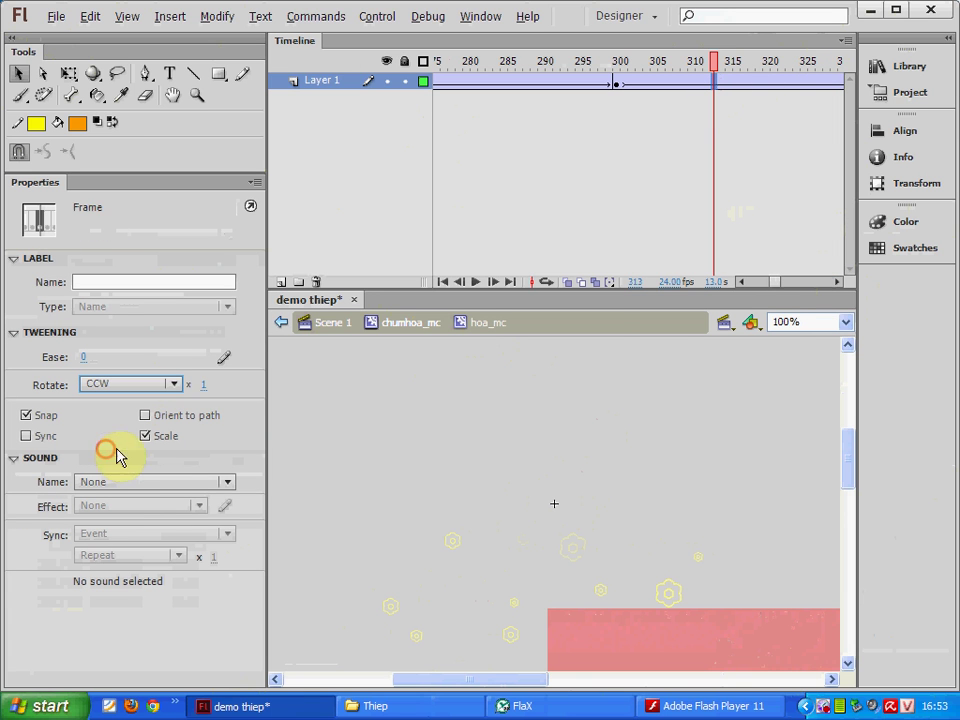
- Test the movie to check the flower rotation, and return to chumhoa_mc
key("ctrl+Return")
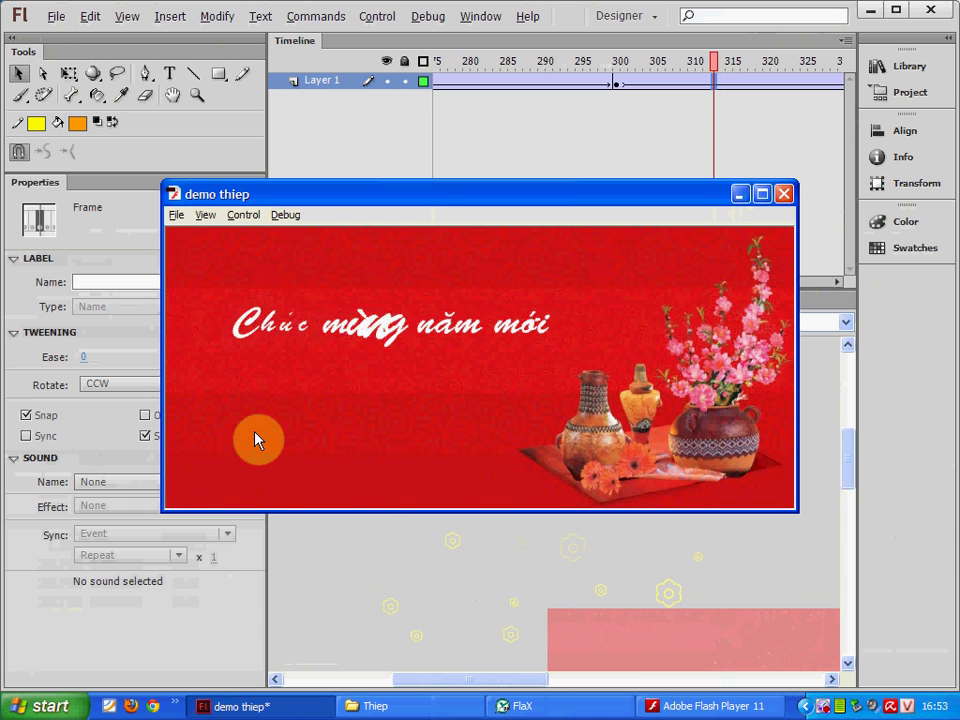
left_click(784, 194)
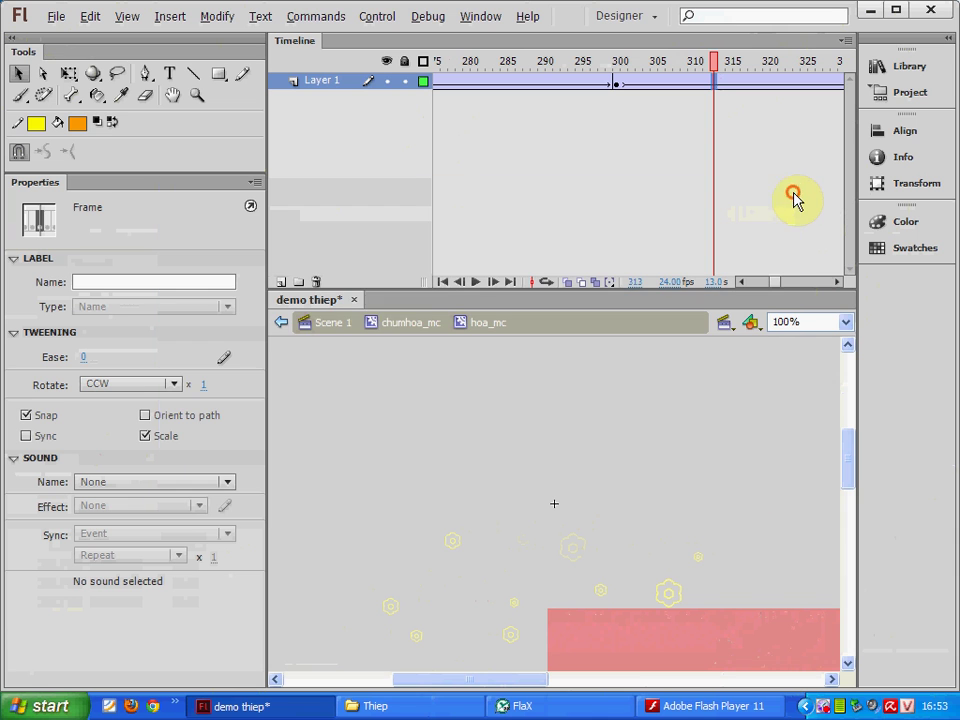
left_click(282, 323)
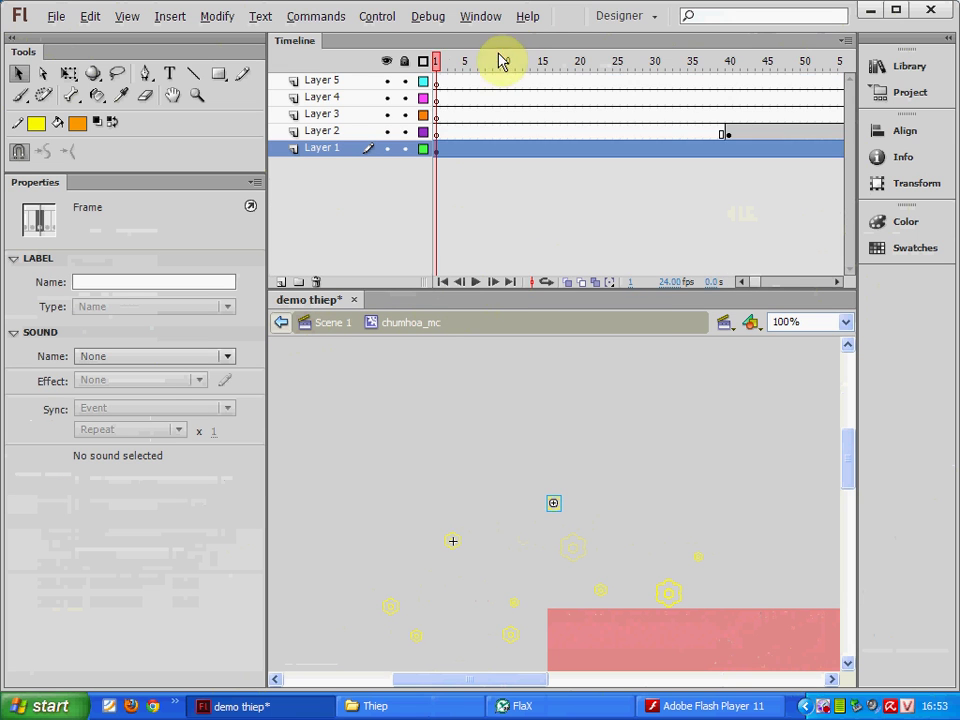
- Lock all five layers of chumhoa_mc and move to its last frame, 590
left_click_drag(502, 61, 957, 90)
left_click(739, 218)
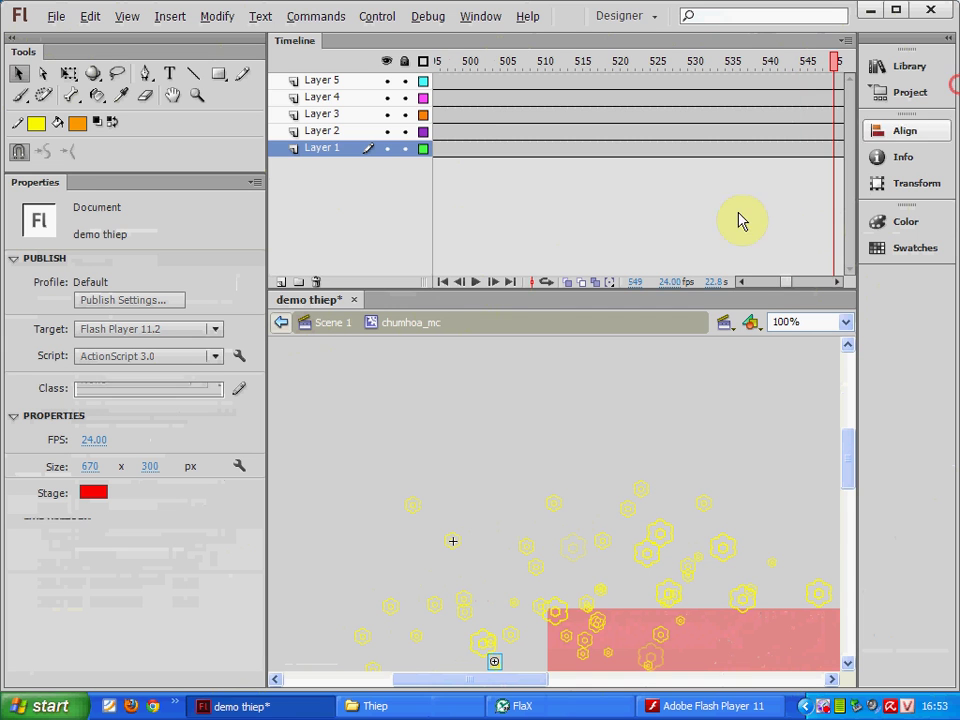
left_click(509, 282)
left_click_drag(454, 60, 678, 82)
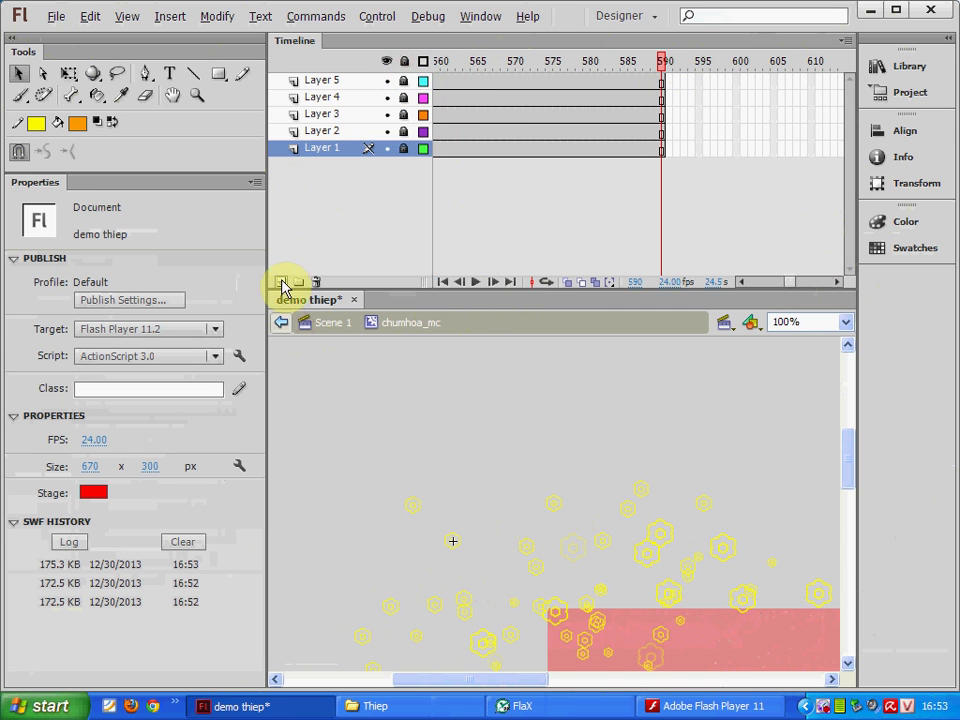
left_click(325, 80)
left_click(280, 283)
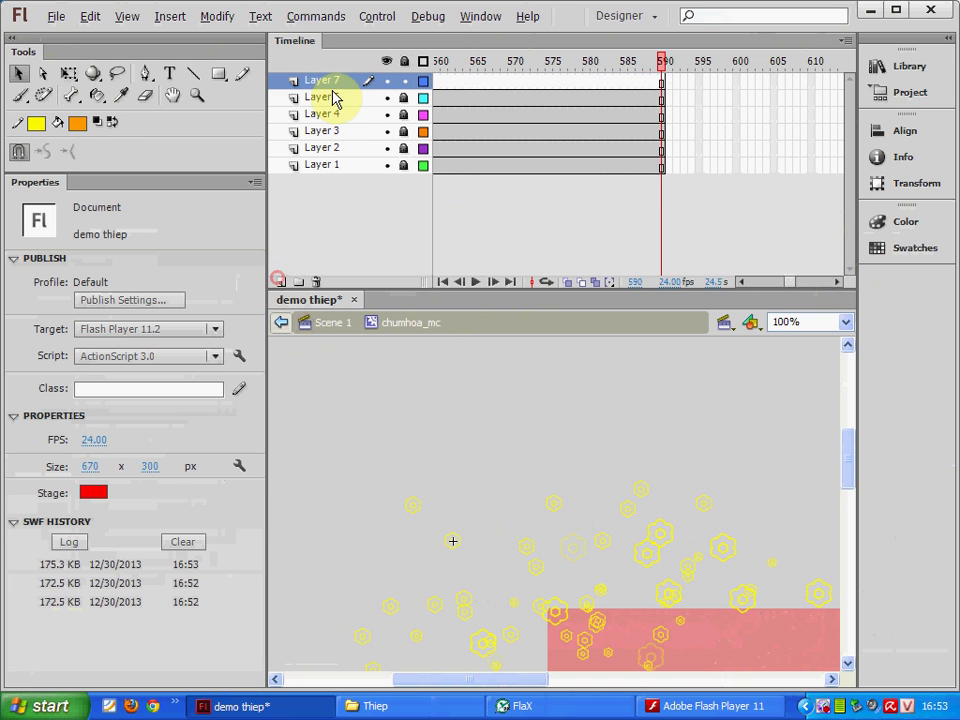
left_click(316, 282)
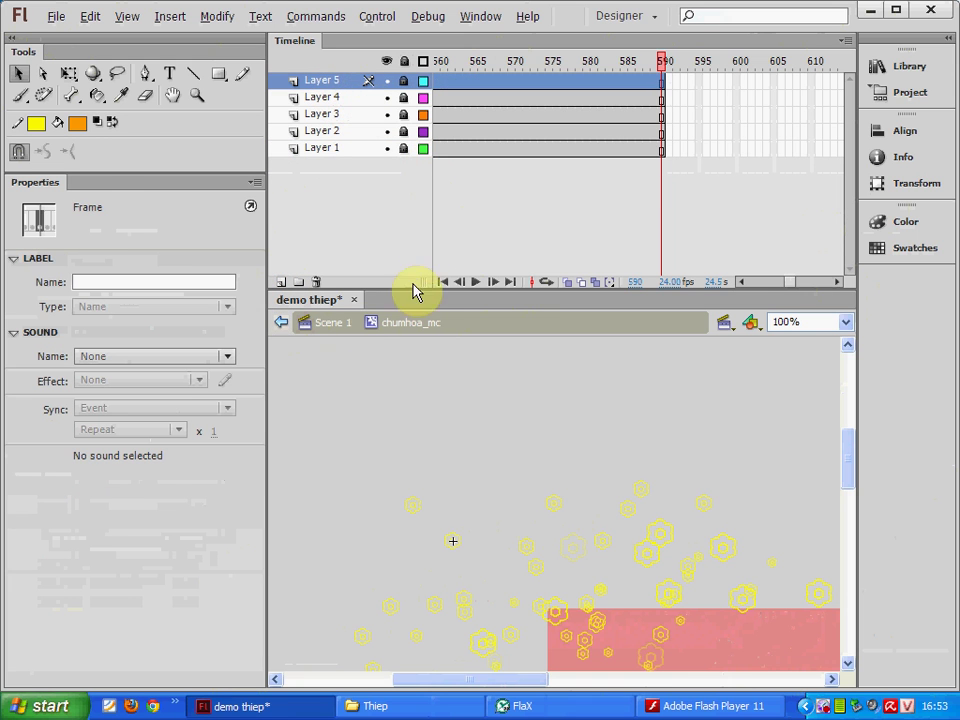
- Return to Scene 1 and add a new layer named code above the hoa layer
left_click(332, 324)
left_click(364, 81)
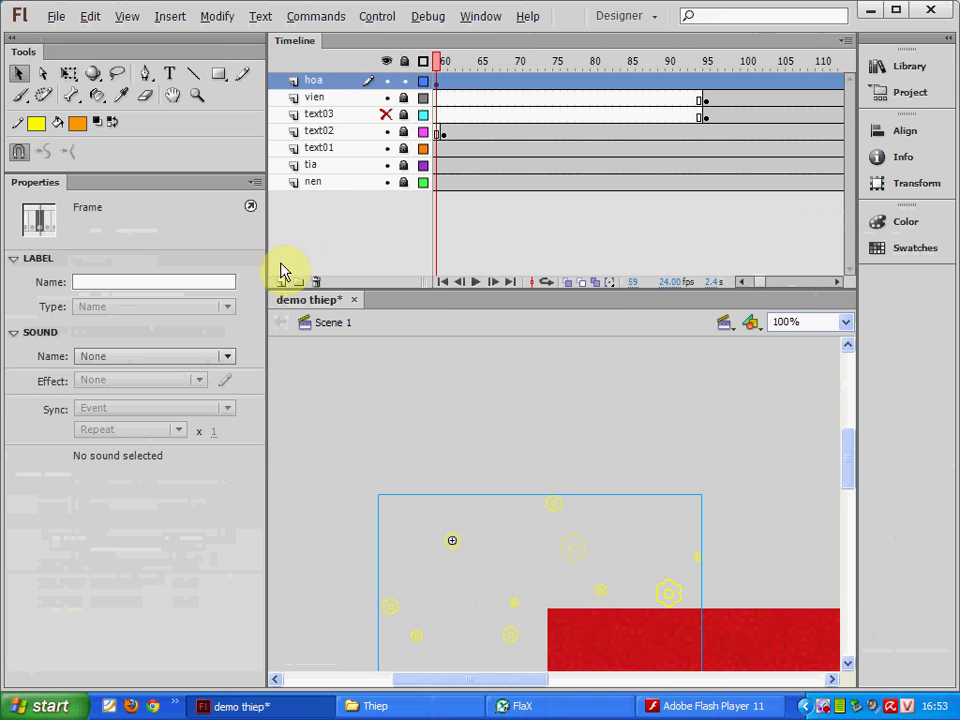
left_click(280, 283)
double_click(327, 80)
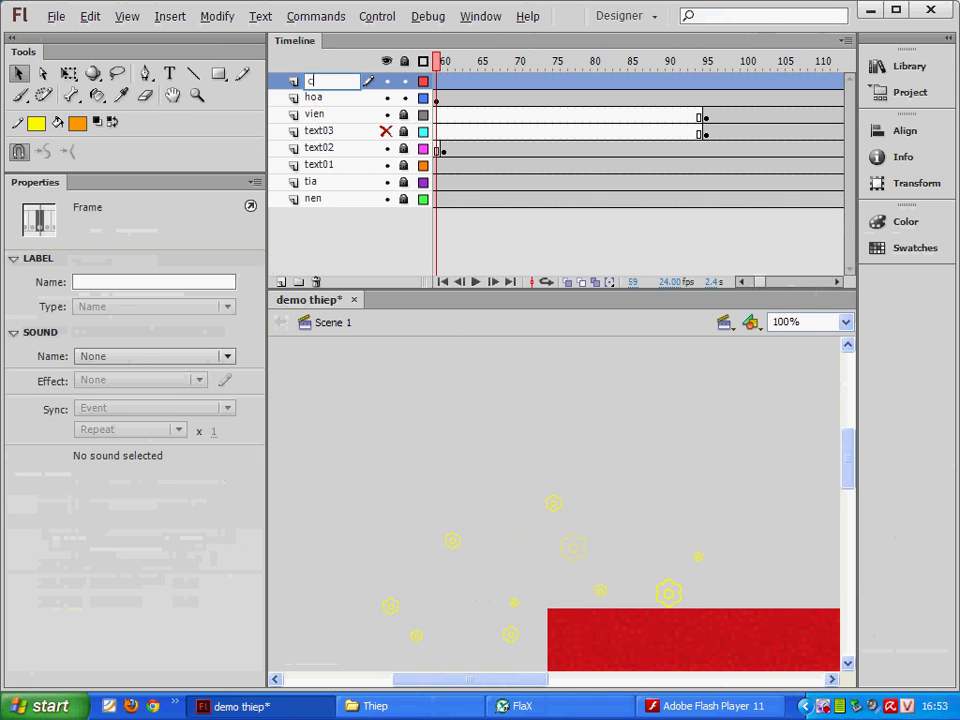
key("Return")
- Add a stop() action on a new keyframe at frame 322 of the code layer, and test the movie
left_click_drag(755, 279, 783, 289)
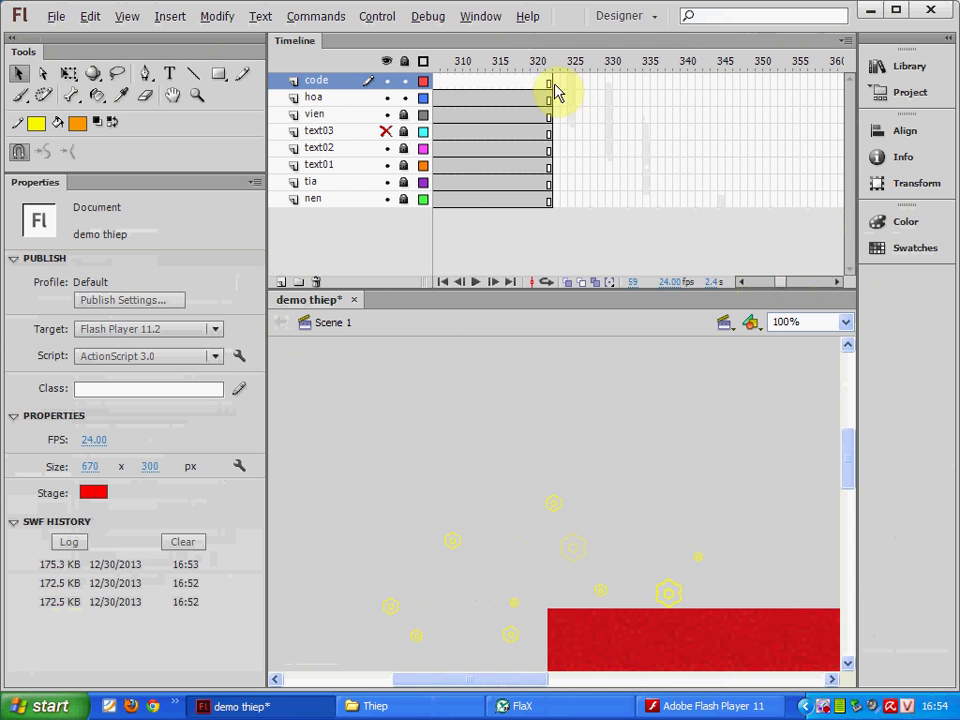
left_click(550, 84)
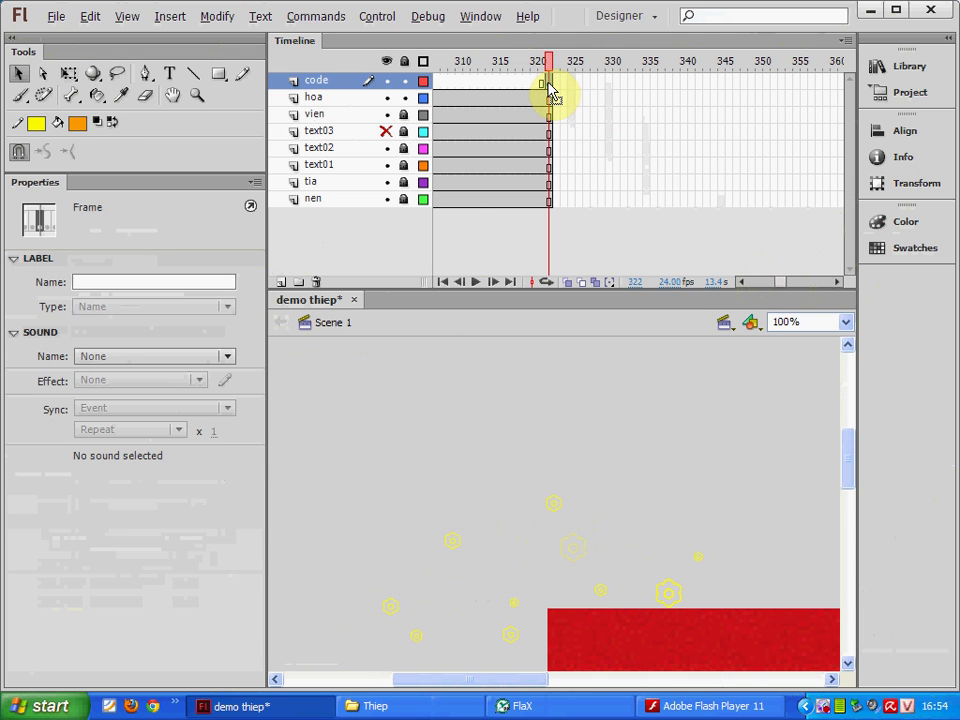
right_click(550, 88)
left_click(660, 480)
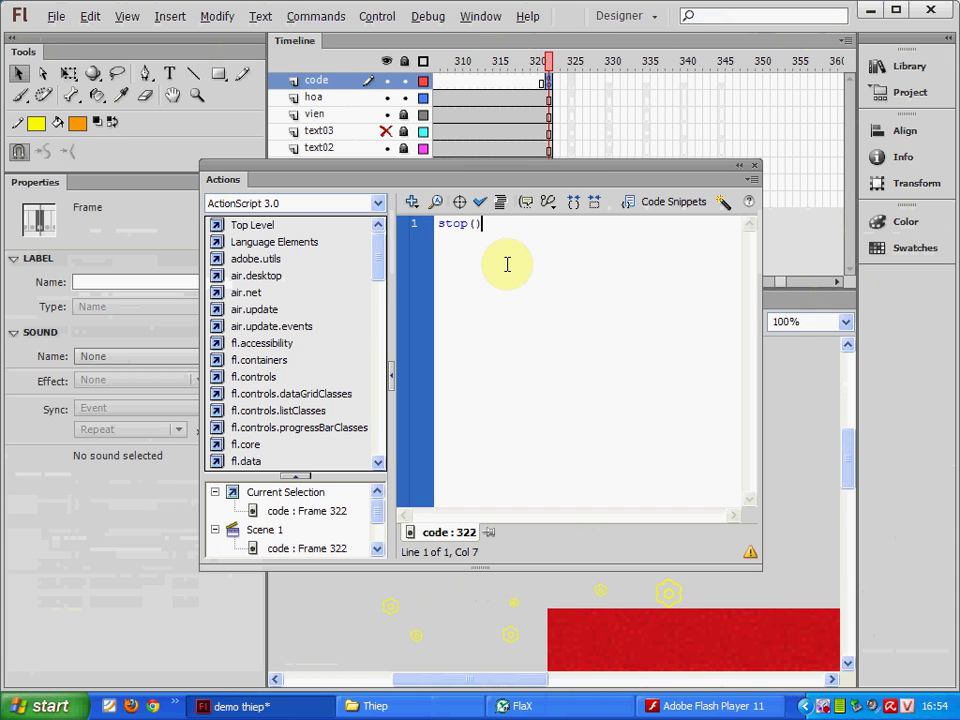
key("ctrl+Return")
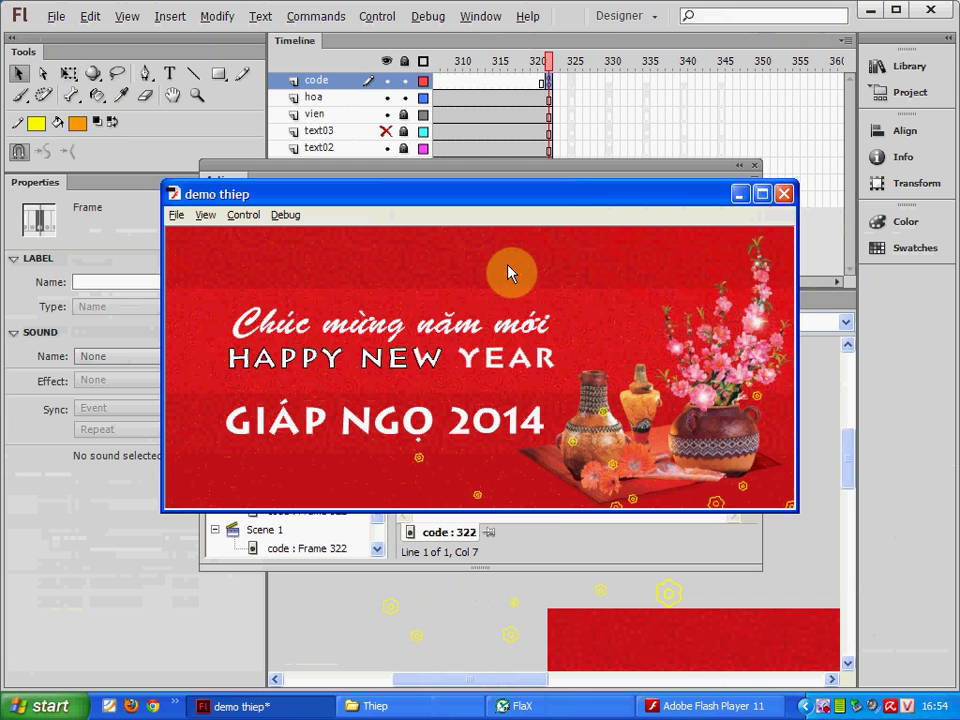
left_click(784, 195)
- Launch particleIllusion 3.0 and dismiss its AutoUpdate dialog without installing anything
left_click(15, 710)
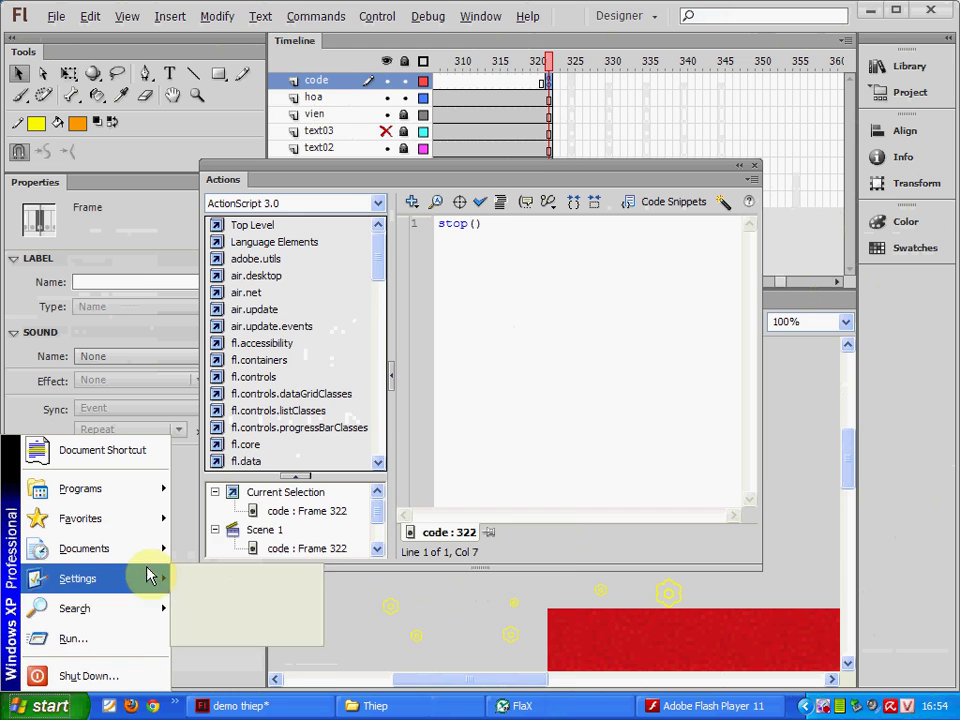
mouse_move(143, 503)
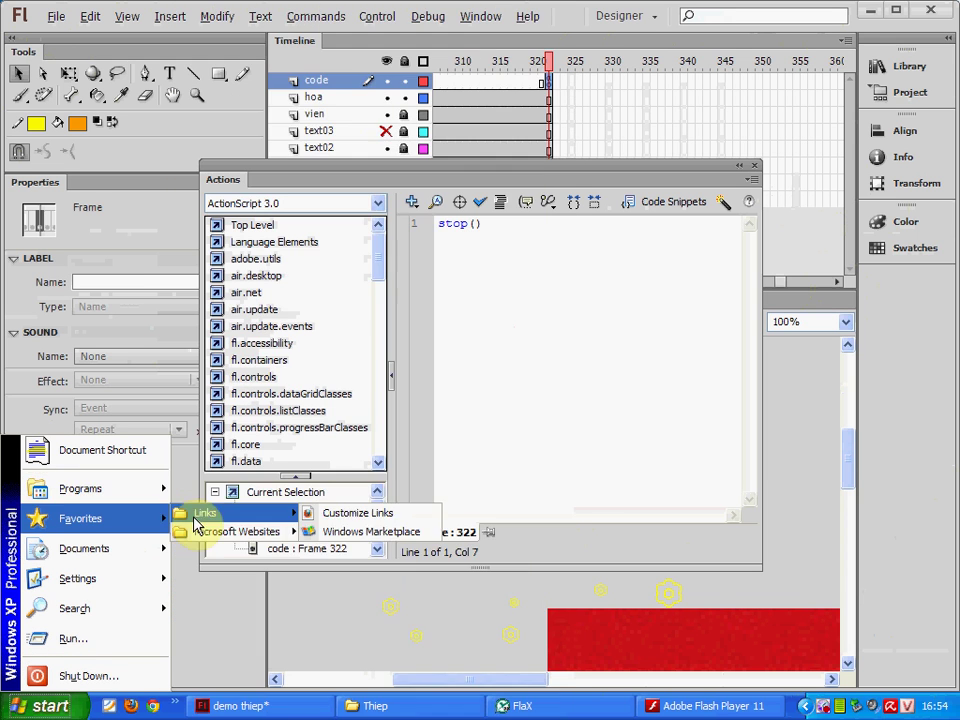
mouse_move(242, 524)
mouse_move(445, 531)
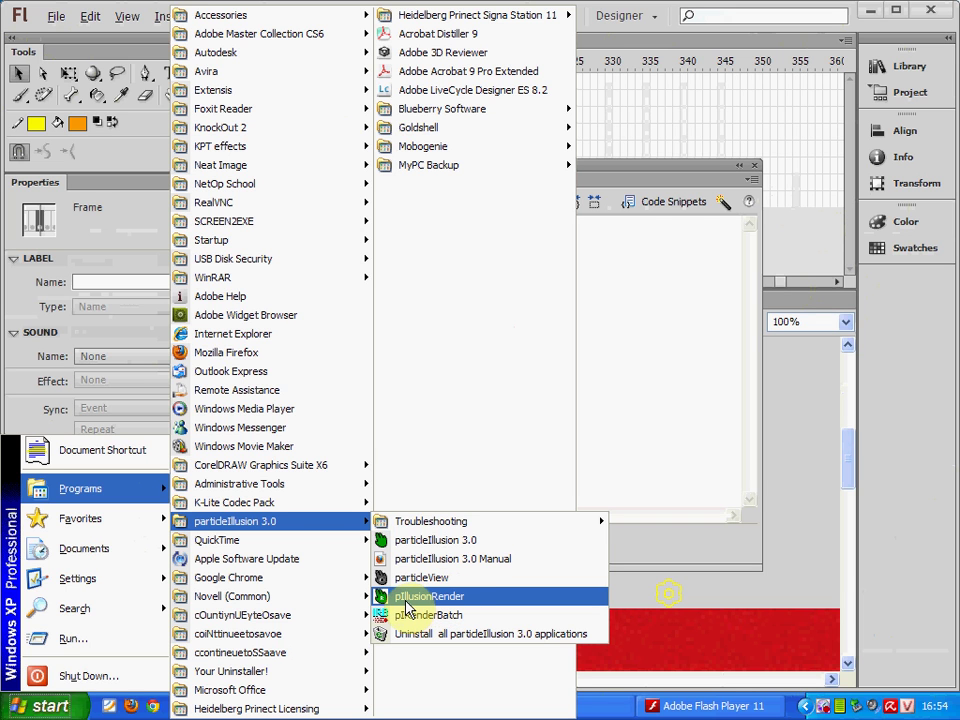
left_click(427, 540)
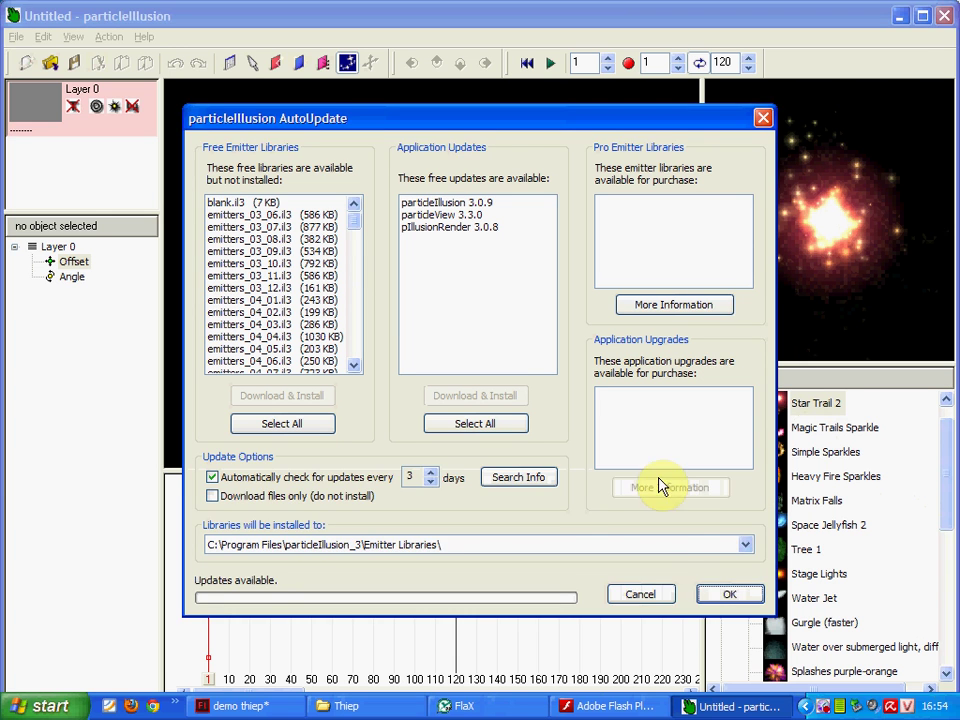
left_click(640, 595)
- Preview emitters from the Default.il3 library, including Simple Sparkles, Heavy Fire Sparkles, Space Explosion 2, Explosion 3 and Streaky Burst
left_click(826, 452)
left_click(818, 484)
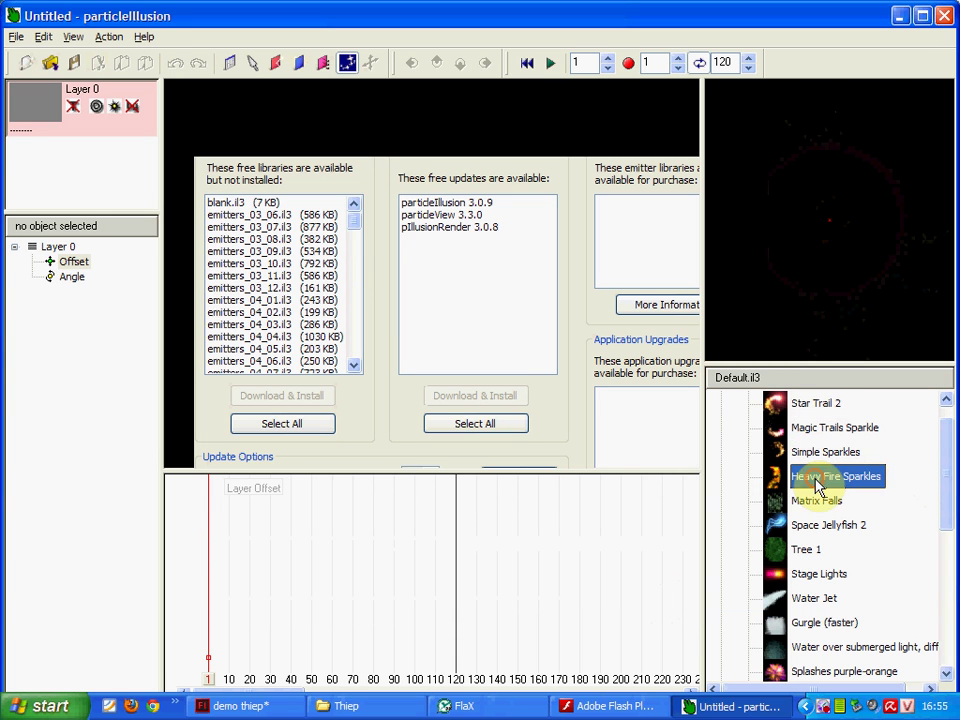
left_click_drag(947, 465, 725, 562)
left_click(812, 573)
left_click(820, 500)
left_click(814, 452)
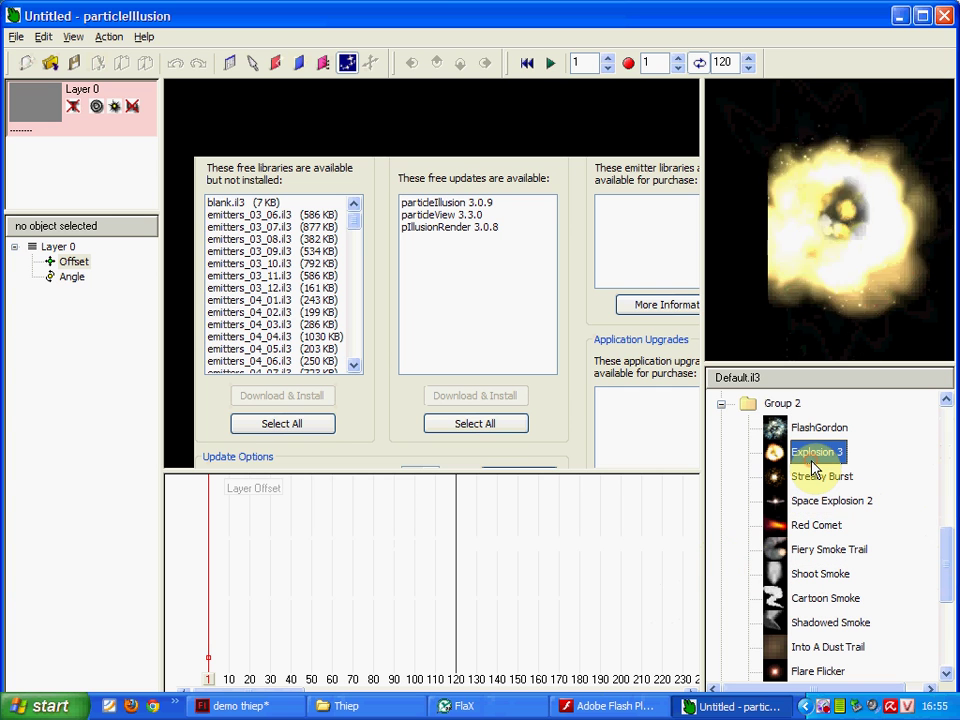
left_click(812, 480)
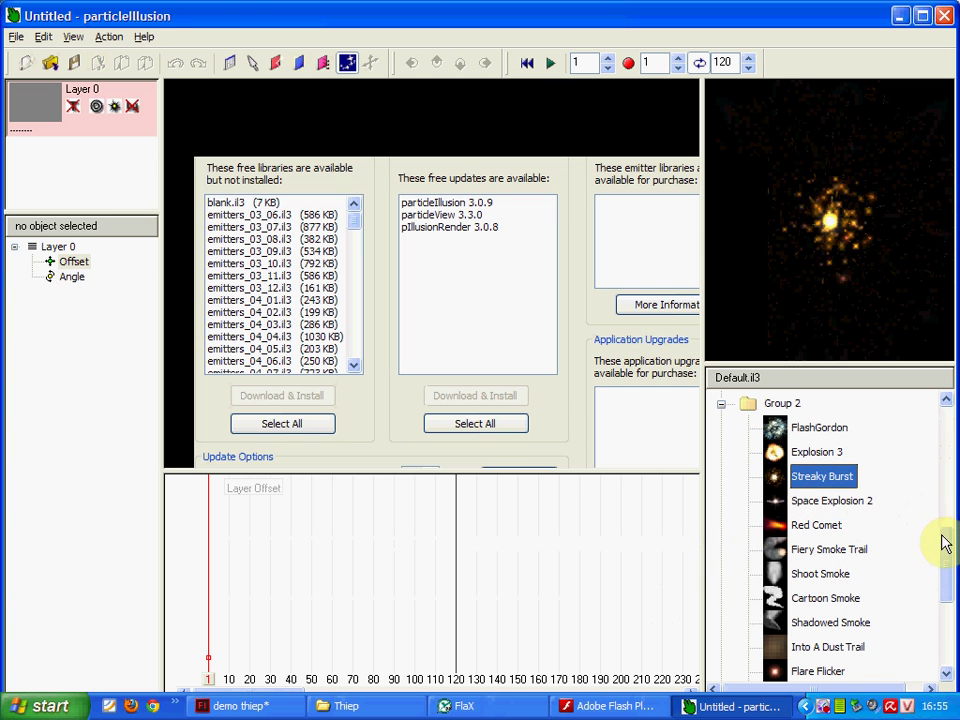
- Expand Group 5 of the emitter library and preview fiery smoke falls, light sheet 01a and firework burst 02
left_click_drag(943, 540, 950, 585)
left_click(830, 452)
scroll(799, 568, "down", 2)
left_click(720, 549)
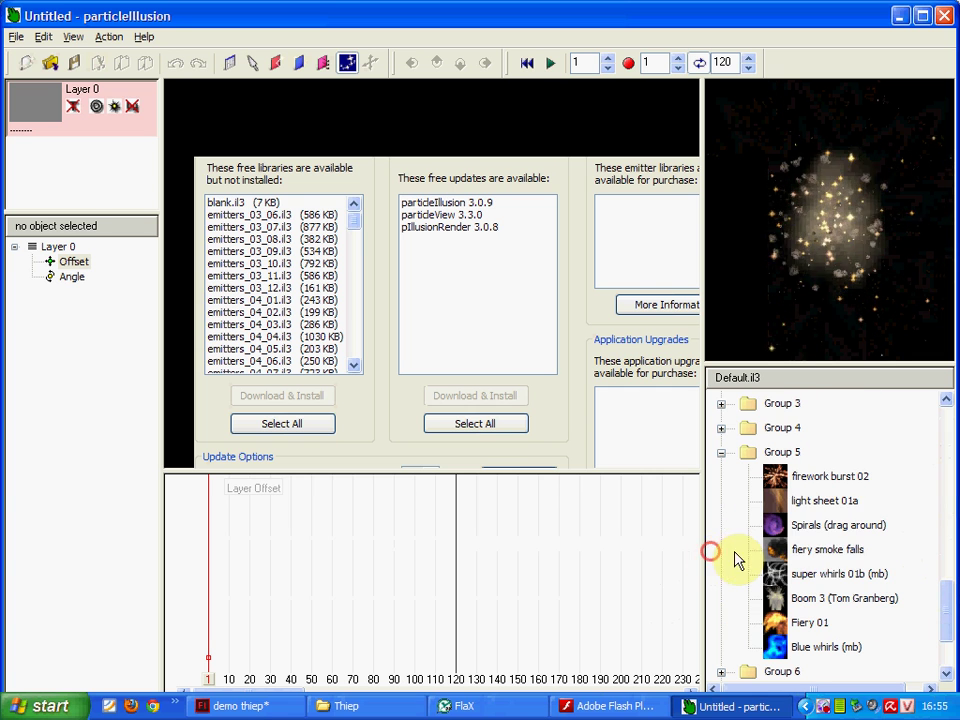
left_click(825, 549)
left_click(825, 500)
left_click(828, 480)
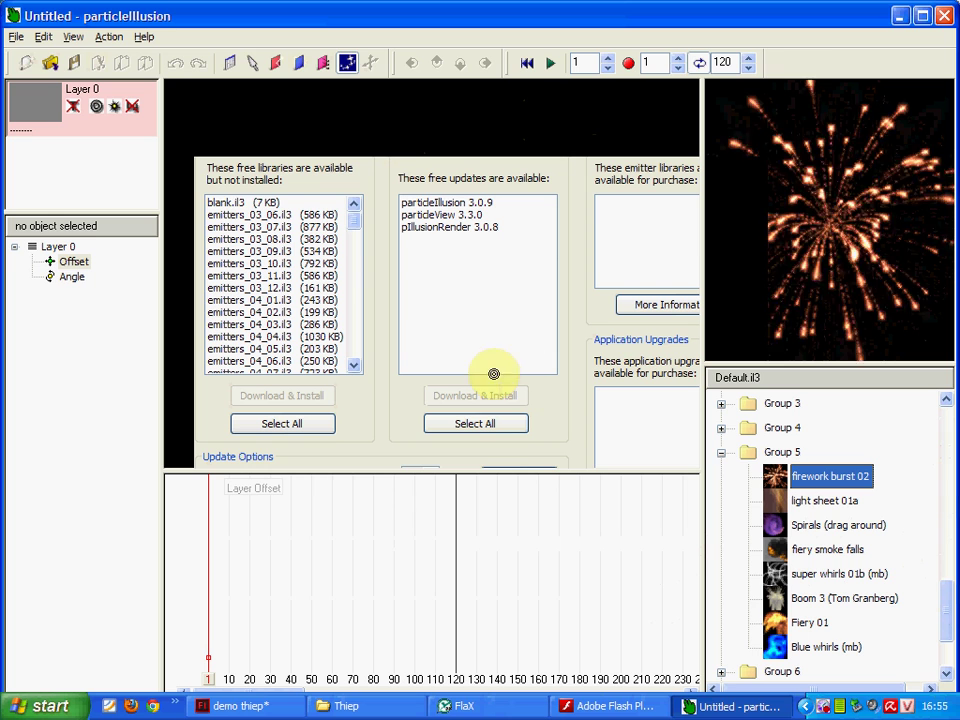
- Switch back to Flash, close the Actions panel, and test the greeting card movie
left_click(237, 707)
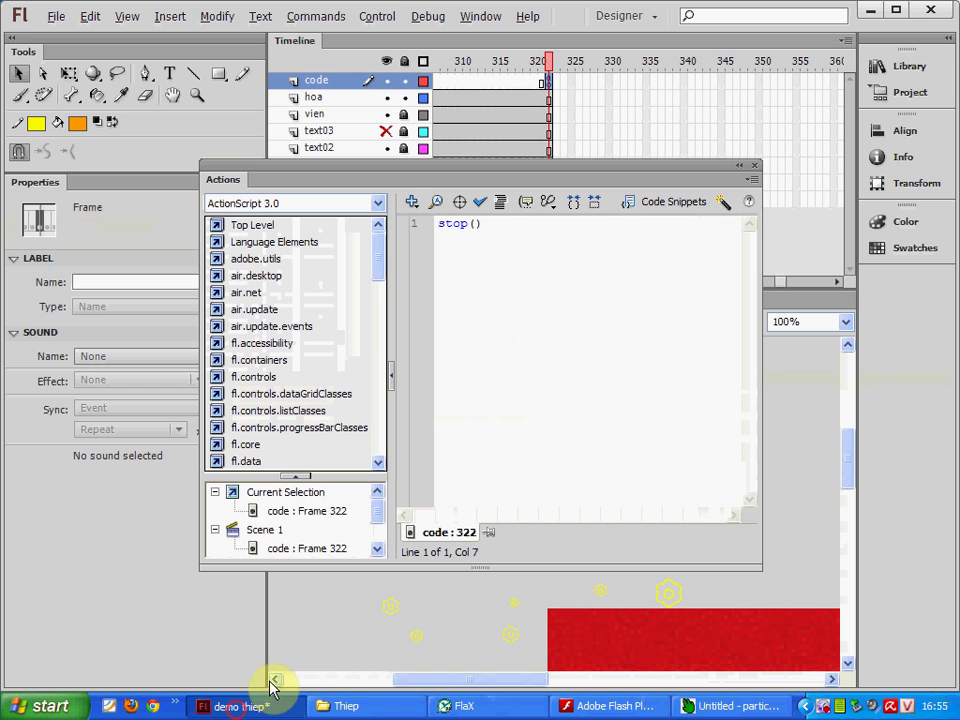
left_click(753, 167)
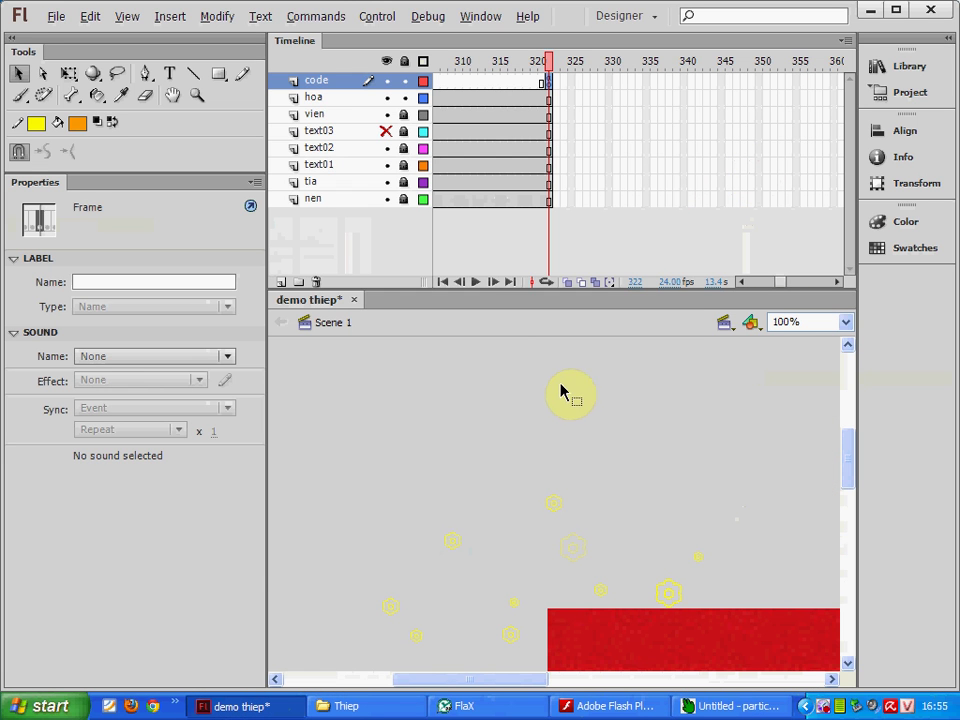
key("ctrl+Return")
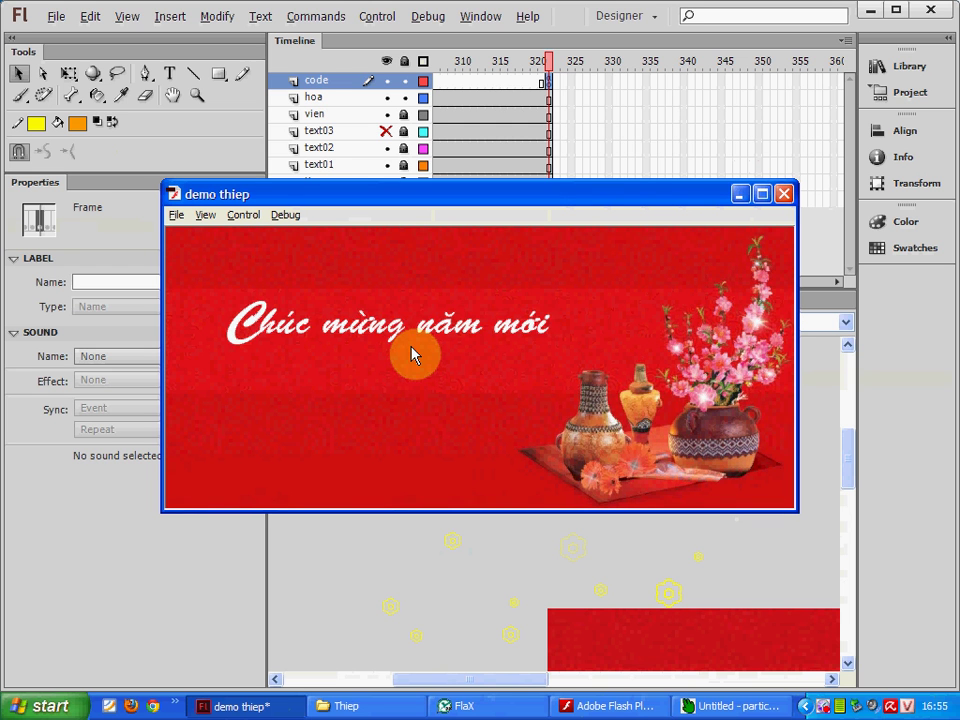
left_click(785, 194)
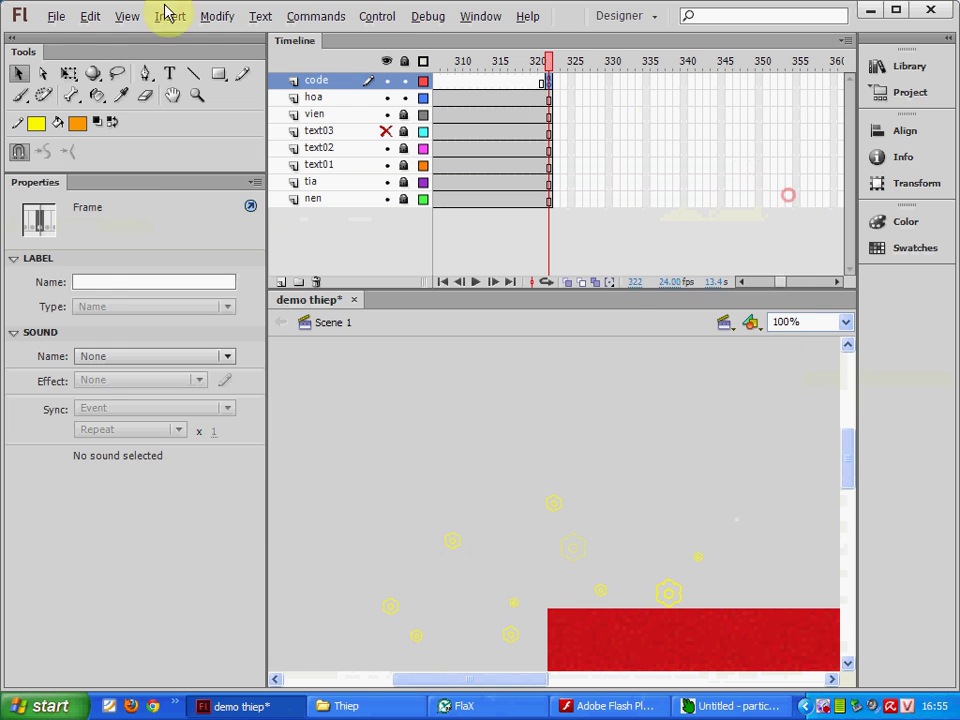
- Save the demo thiep document and play the movie once more in the test window
left_click(50, 16)
left_click(100, 143)
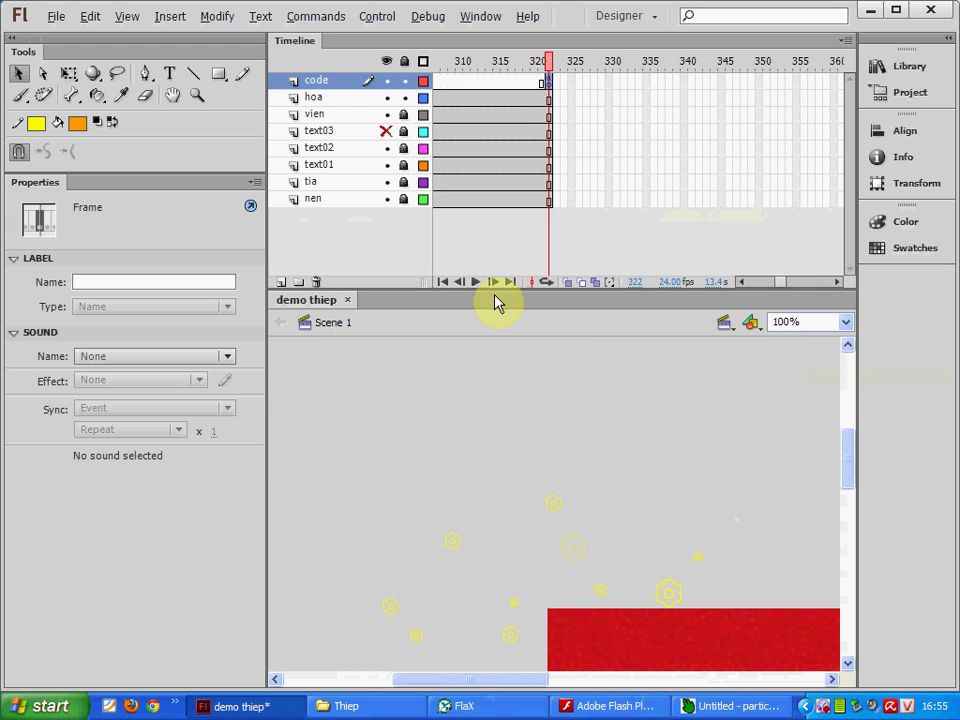
key("ctrl+Return")
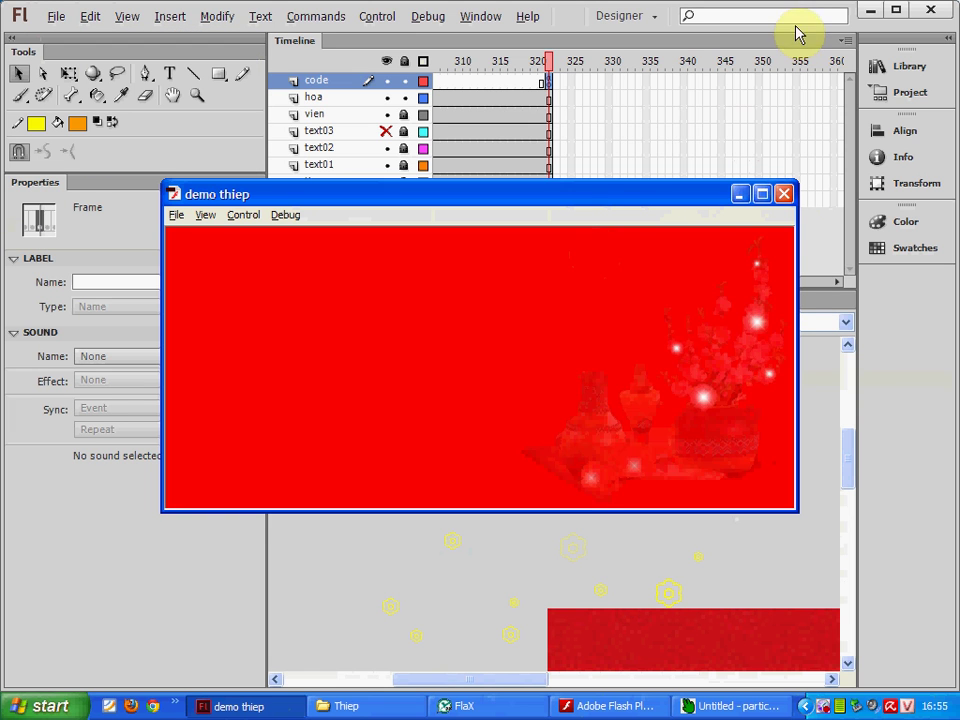
left_click(786, 196)
- Minimize Flash and particleIllusion, and play the finished thiep SWF from the Thiep folder
left_click(874, 10)
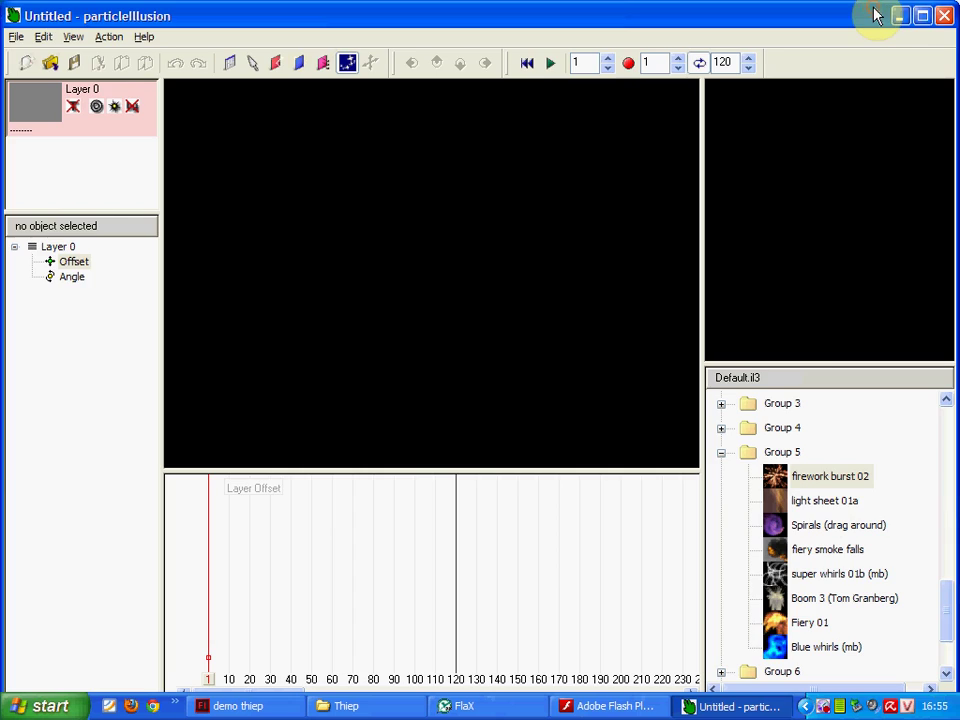
left_click(904, 20)
left_click(722, 151)
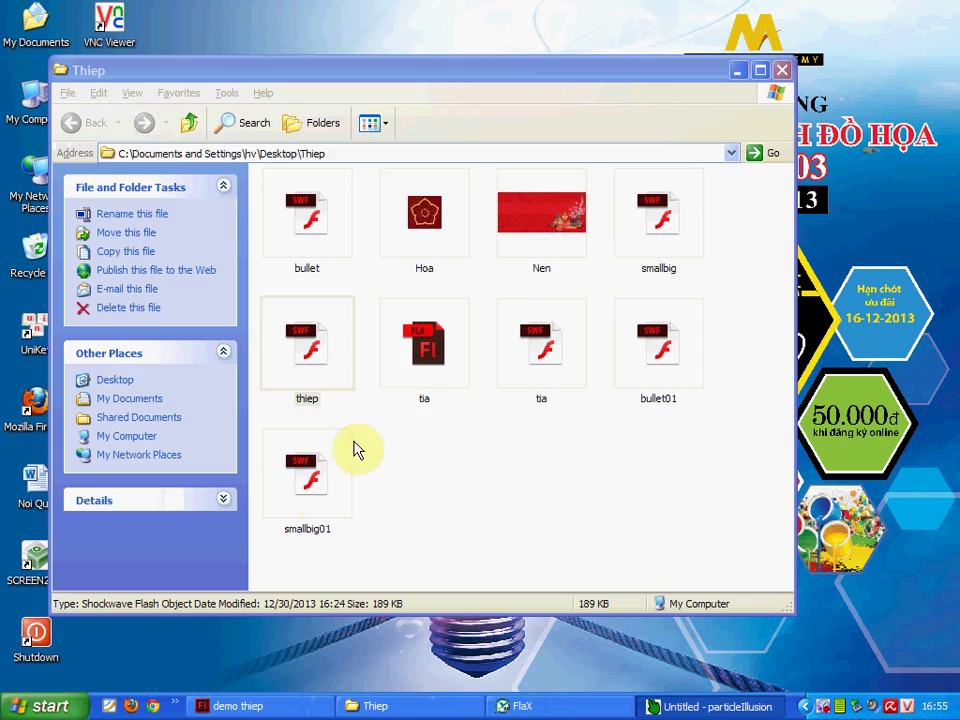
double_click(318, 361)
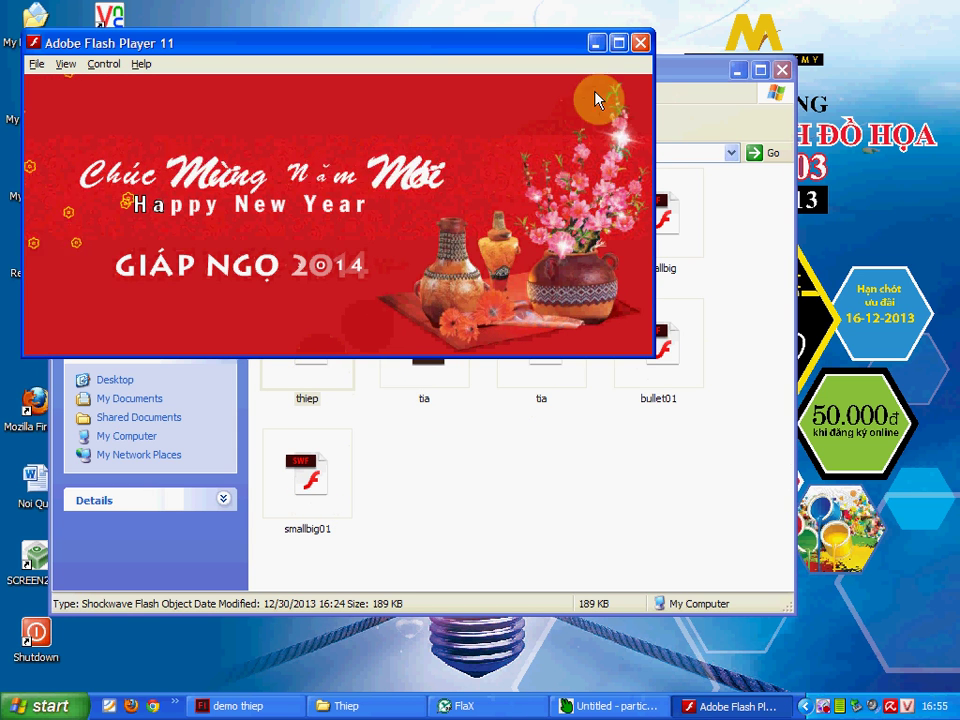
left_click(638, 43)
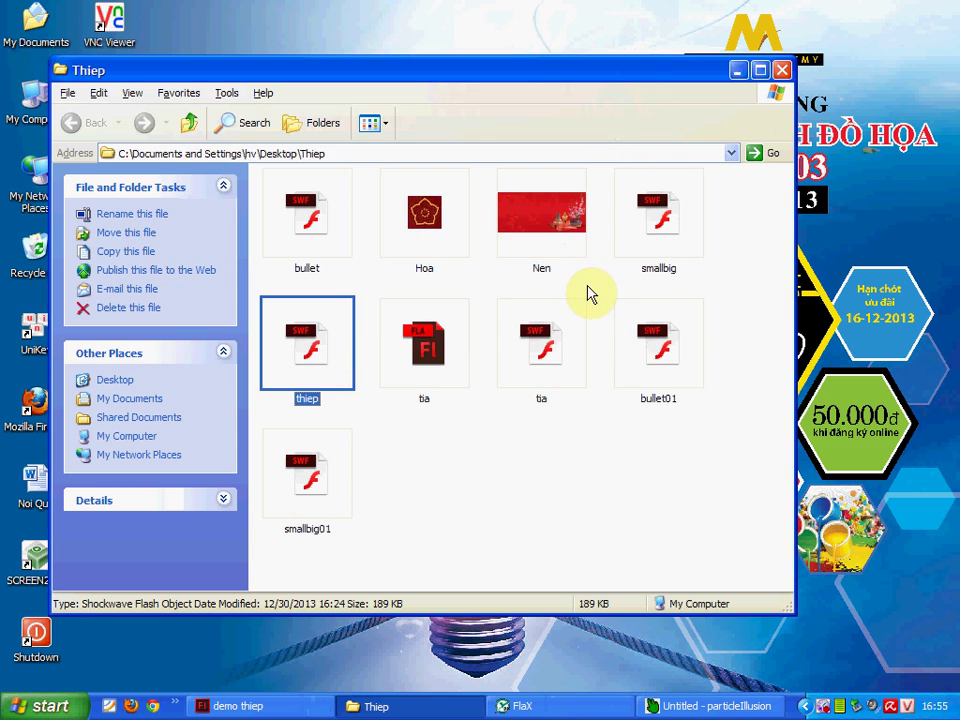